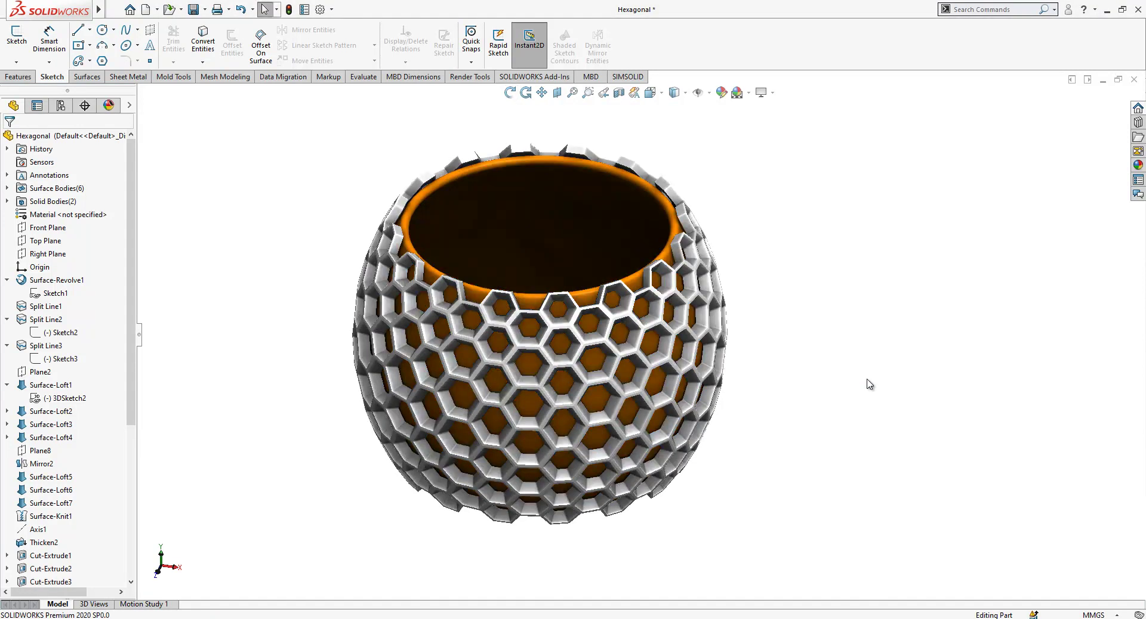
# Create a new part and start a sketch on the Front Plane
pyautogui.click(145, 10)
pyautogui.doubleClick(291, 286)
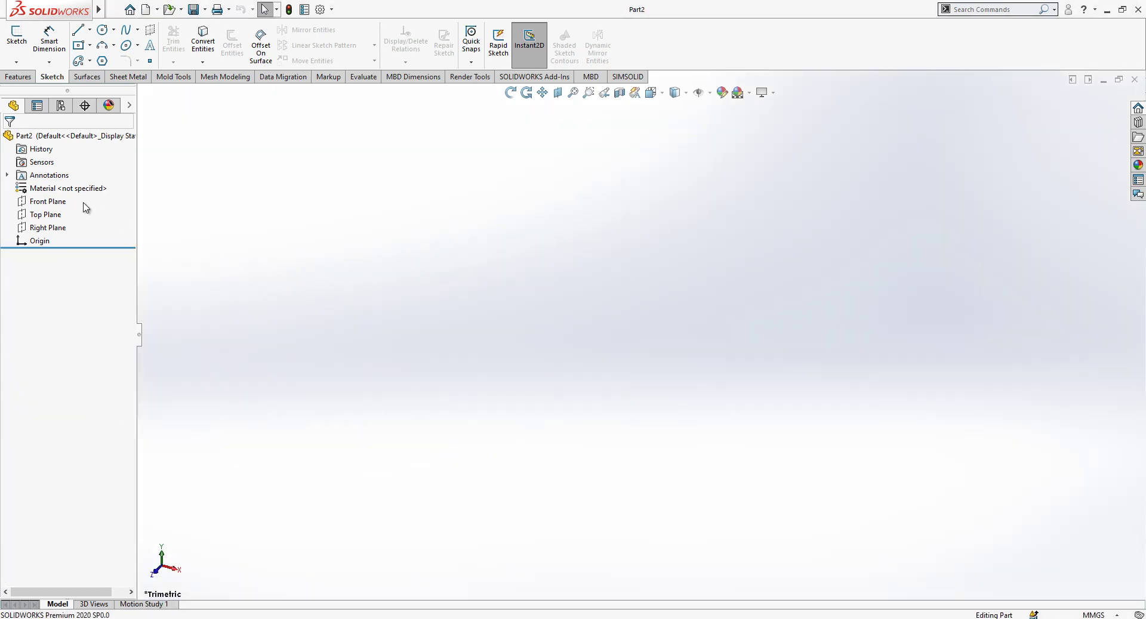
pyautogui.click(58, 203)
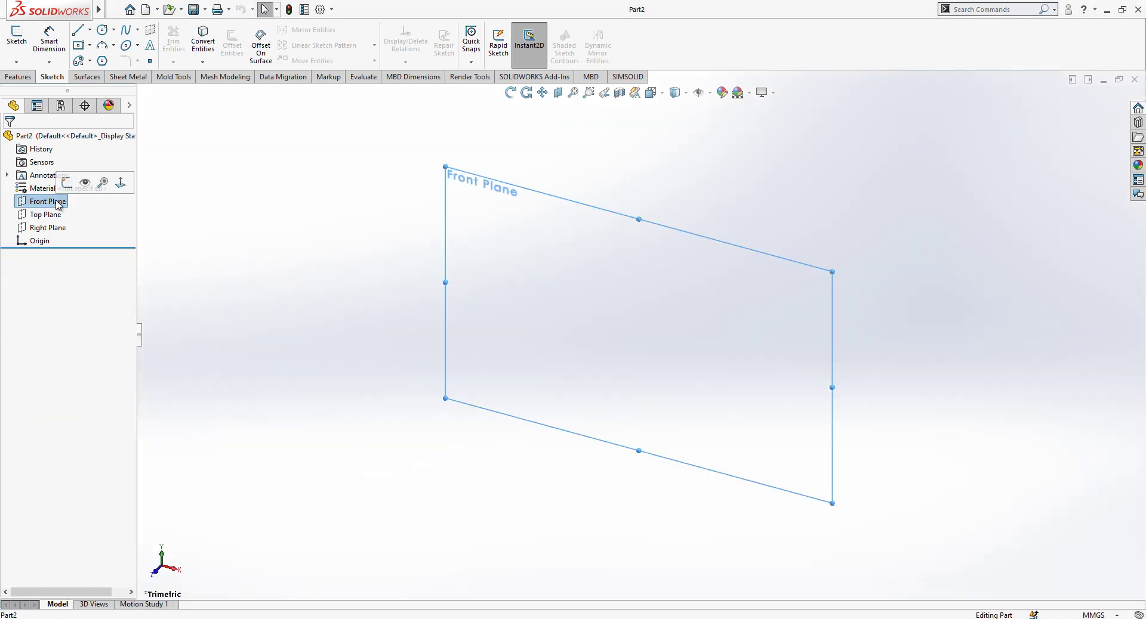
pyautogui.click(67, 187)
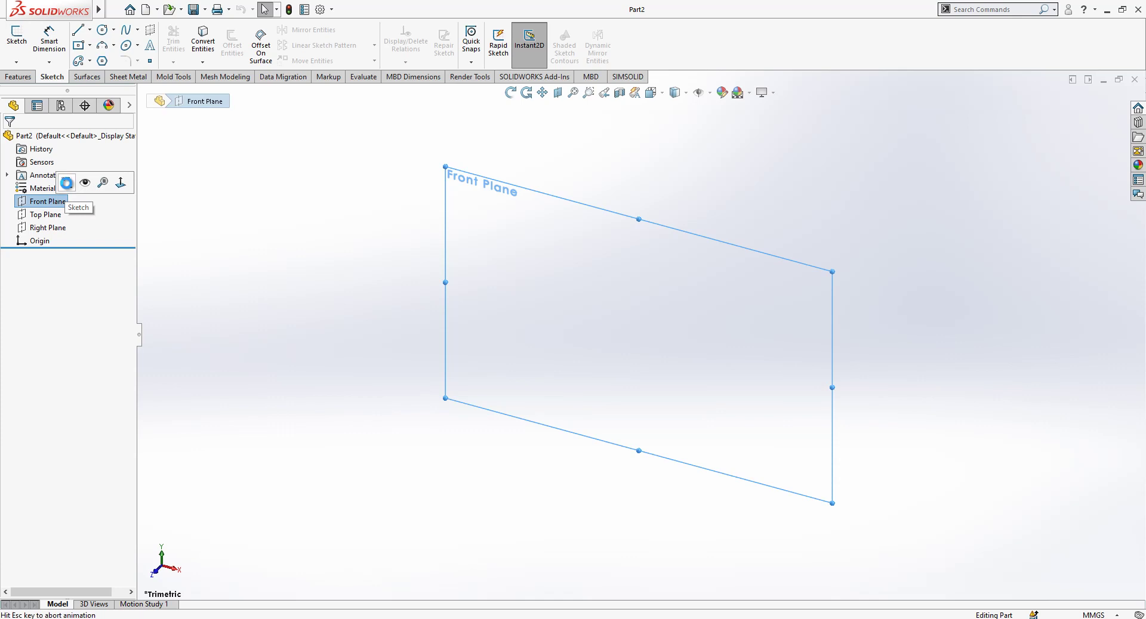
# Sketch a connected line chain: horizontal into the origin, vertically up from it, and horizontally back about 56 mm
pyautogui.click(76, 33)
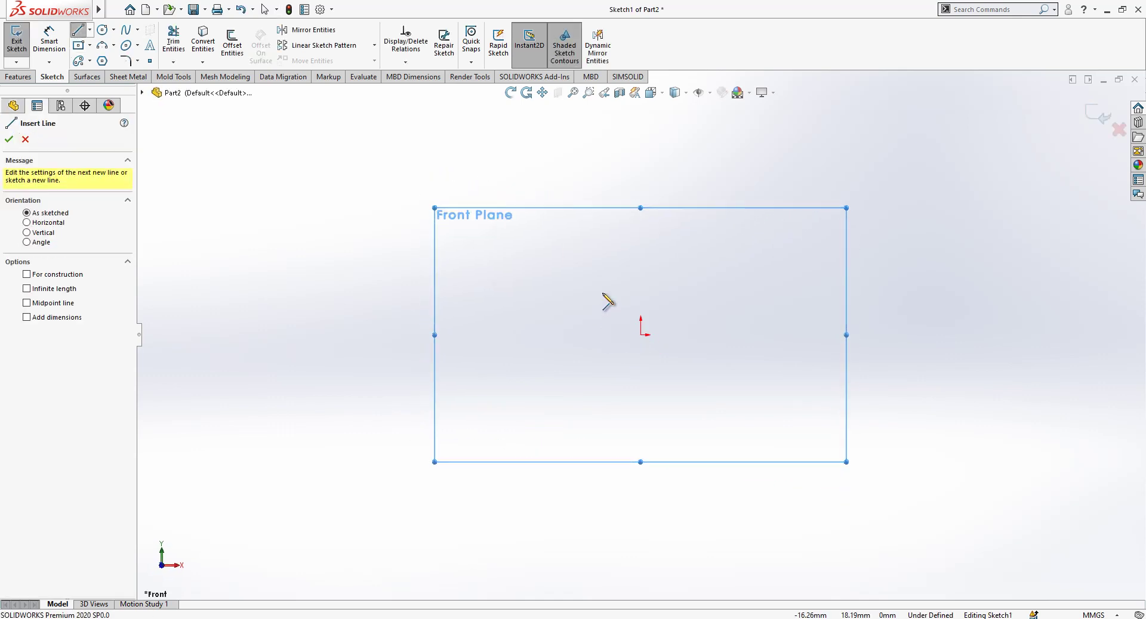
pyautogui.click(541, 335)
pyautogui.click(640, 335)
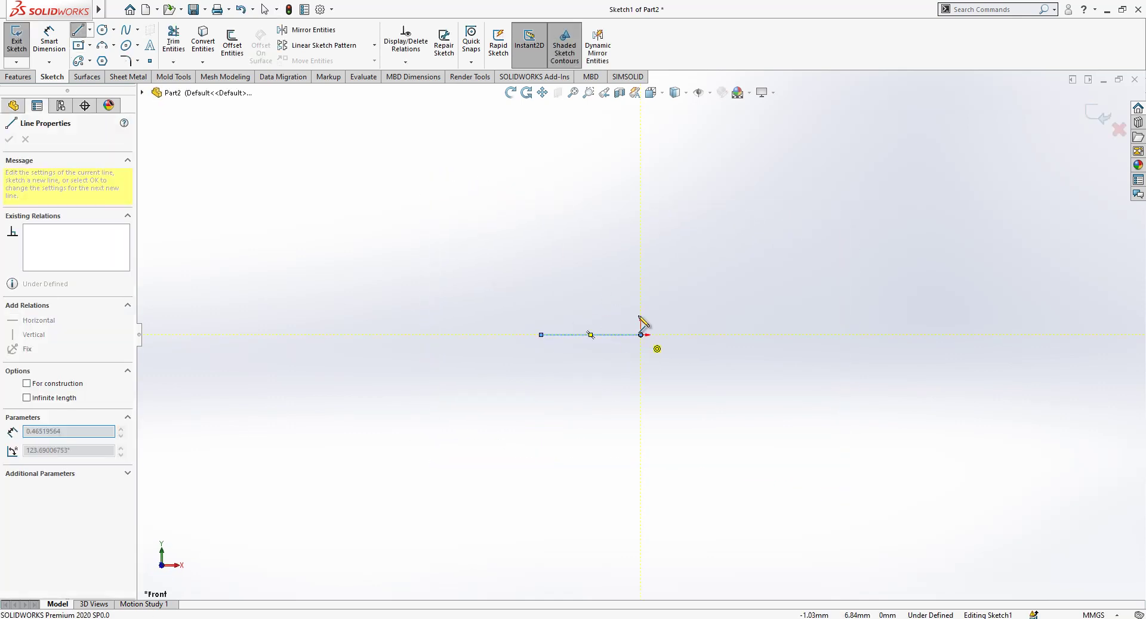
pyautogui.click(640, 194)
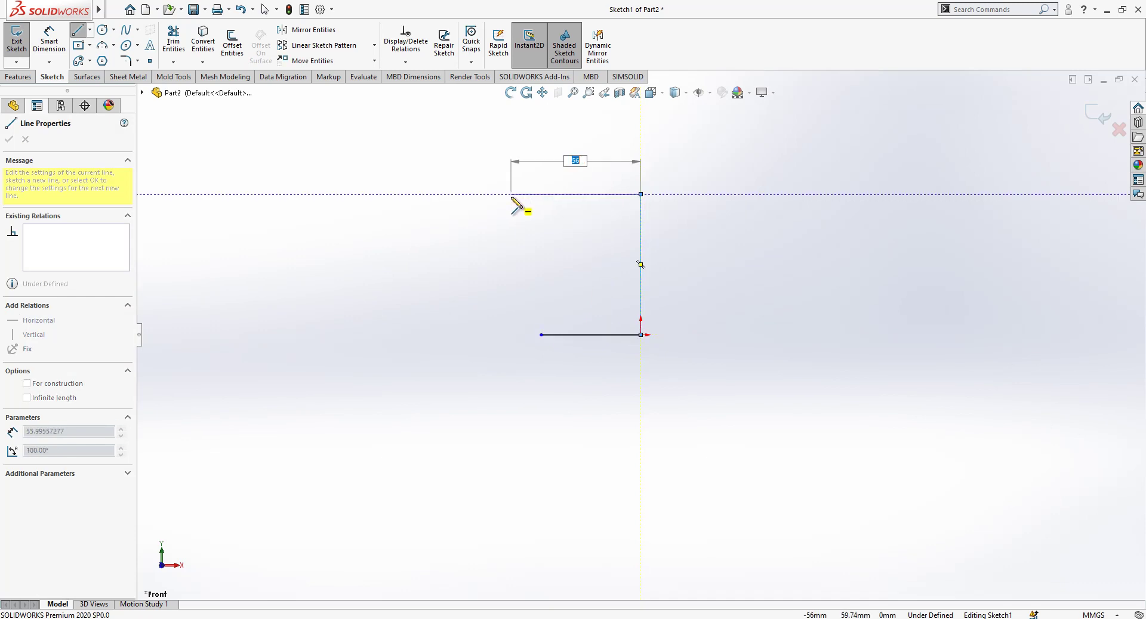
pyautogui.click(512, 195)
pyautogui.press('Escape')
# Convert all three sketch lines to construction geometry and shorten the upper horizontal line
pyautogui.moveTo(723, 174); pyautogui.dragTo(485, 406)
pyautogui.click(542, 366)
pyautogui.moveTo(512, 195); pyautogui.dragTo(564, 199)
pyautogui.press('Escape')
# Dimension the vertical construction line's length as 55/2 mm
pyautogui.moveTo(647, 308); pyautogui.dragTo(645, 236, button='right')
pyautogui.click(641, 244)
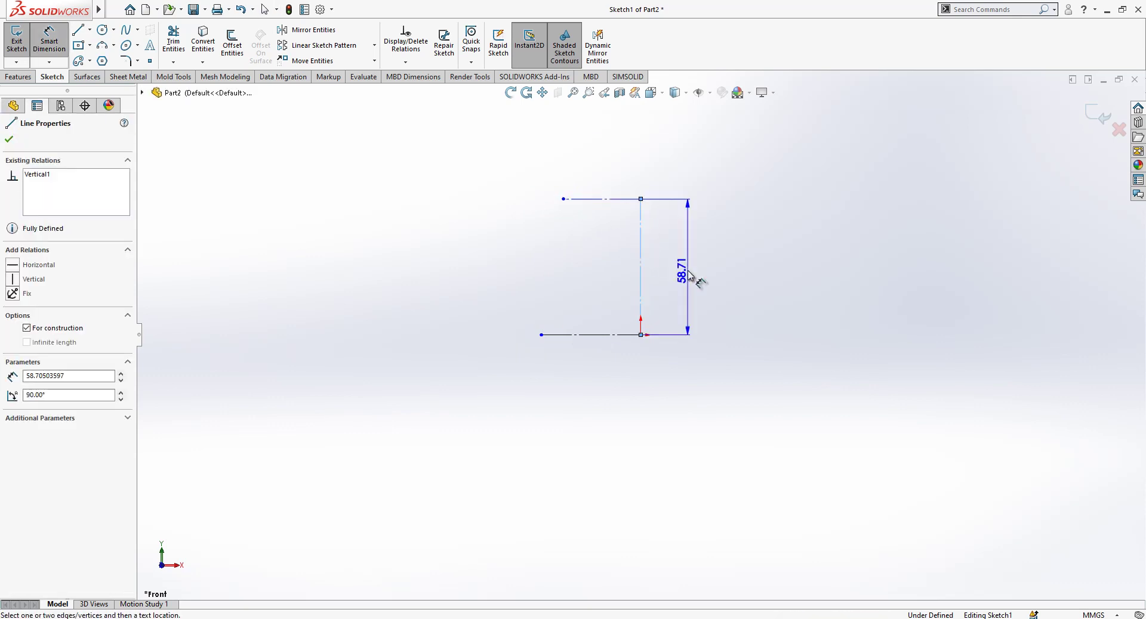
pyautogui.click(696, 274)
pyautogui.write('27.5')
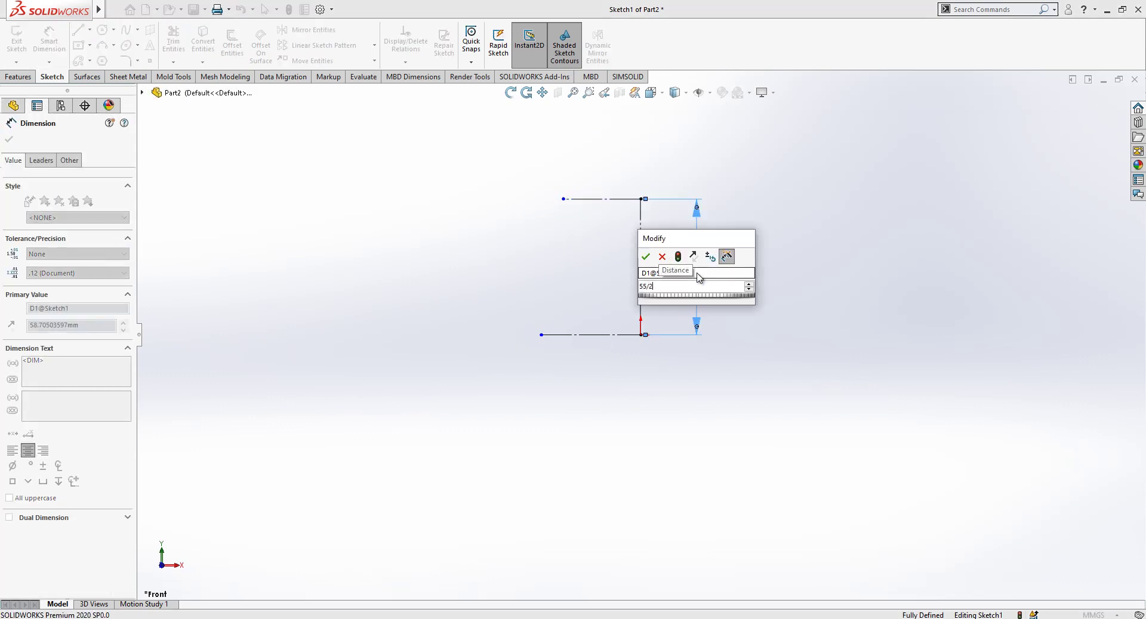
pyautogui.press('Return')
# Add a 60 mm doubled-distance dimension from the vertical centerline to the upper line's free endpoint
pyautogui.click(641, 217)
pyautogui.click(564, 199)
pyautogui.click(719, 149)
pyautogui.write('60')
pyautogui.press('Return')
pyautogui.click(819, 271)
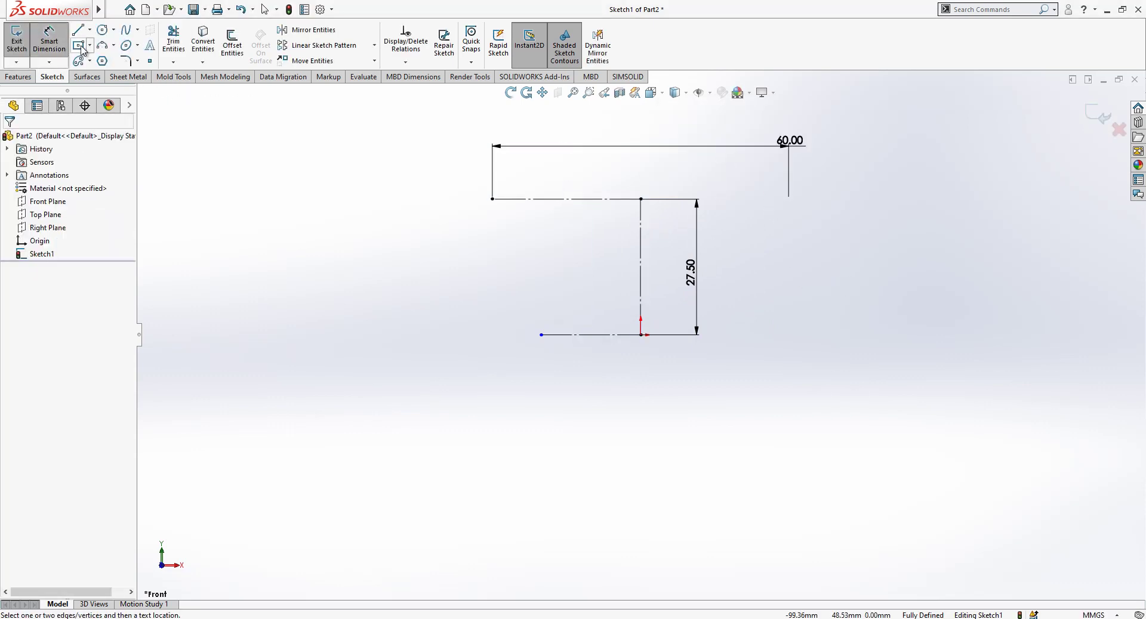
# Sketch an outward-bulging three-point arc from the upper line's free endpoint down to below the lower construction line
pyautogui.press('a')
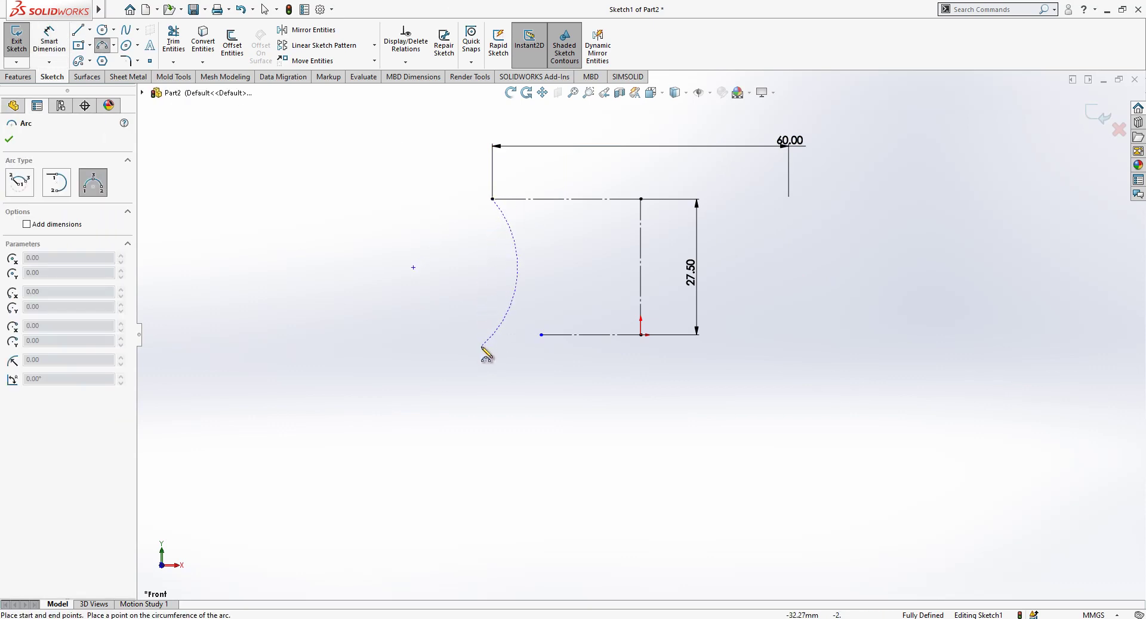
pyautogui.click(482, 405)
pyautogui.click(471, 301)
pyautogui.press('Escape')
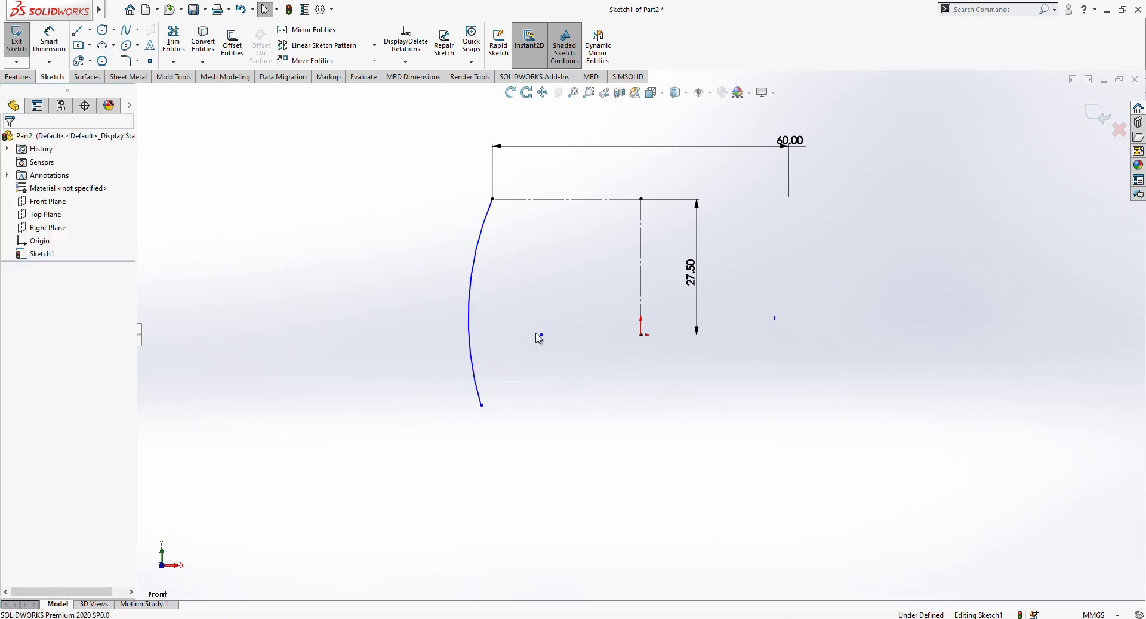
# Extend the lower construction line past the arc and trim both so they meet at a shared endpoint
pyautogui.moveTo(481, 333); pyautogui.dragTo(374, 335)
pyautogui.moveTo(341, 421); pyautogui.dragTo(511, 405)
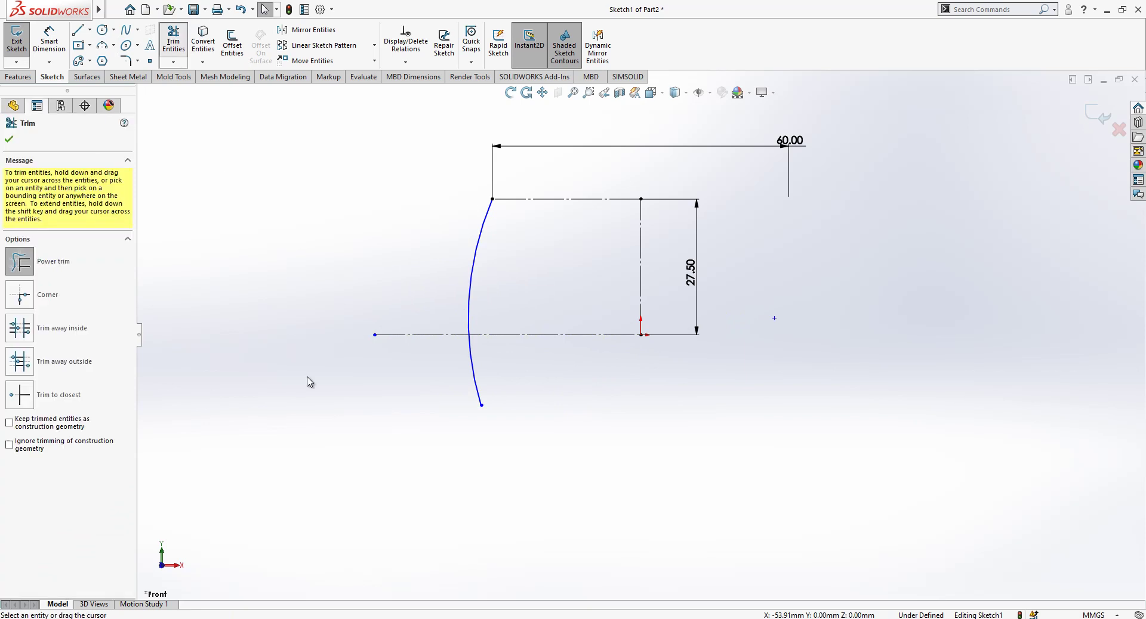
pyautogui.press('Escape')
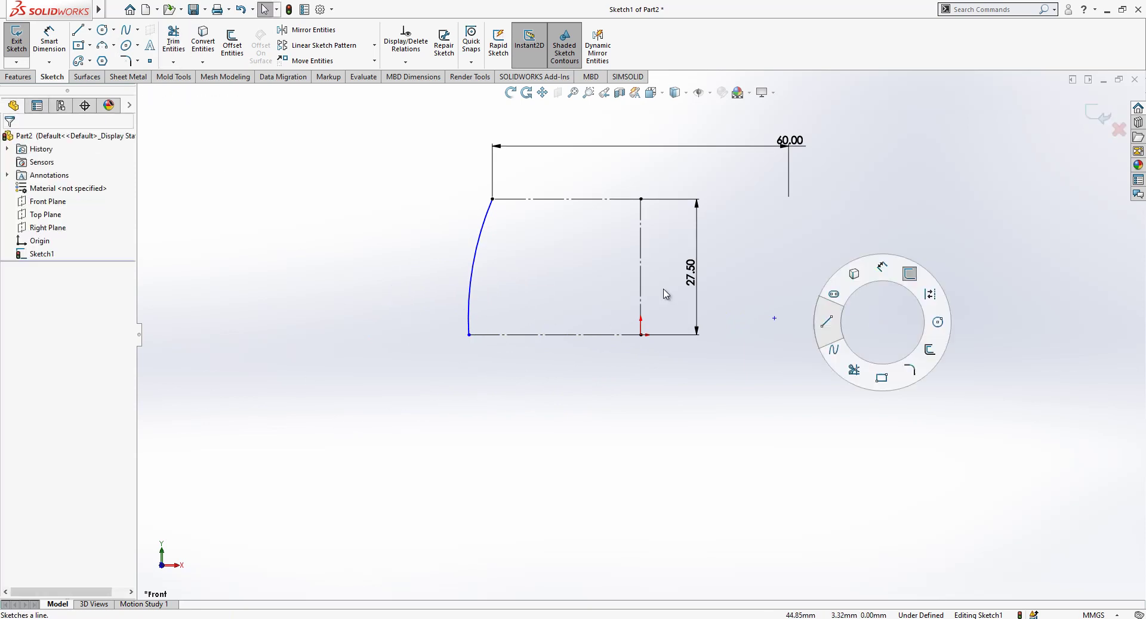
# Draw a vertical construction line downward from the arc's lower endpoint
pyautogui.press('l')
pyautogui.click(469, 335)
pyautogui.click(468, 426)
pyautogui.press('Escape')
pyautogui.click(469, 373)
pyautogui.click(520, 340)
# Add a tangent relation between the arc and the vertical construction line below it
pyautogui.click(471, 327)
pyautogui.keyDown('ctrl'); pyautogui.click(469, 365); pyautogui.keyUp('ctrl')
pyautogui.click(36, 332)
pyautogui.click(260, 190)
# Dimension the arc's radius as 55 mm and finish the sketch
pyautogui.click(49, 42)
pyautogui.click(480, 240)
pyautogui.click(559, 269)
pyautogui.press('Return')
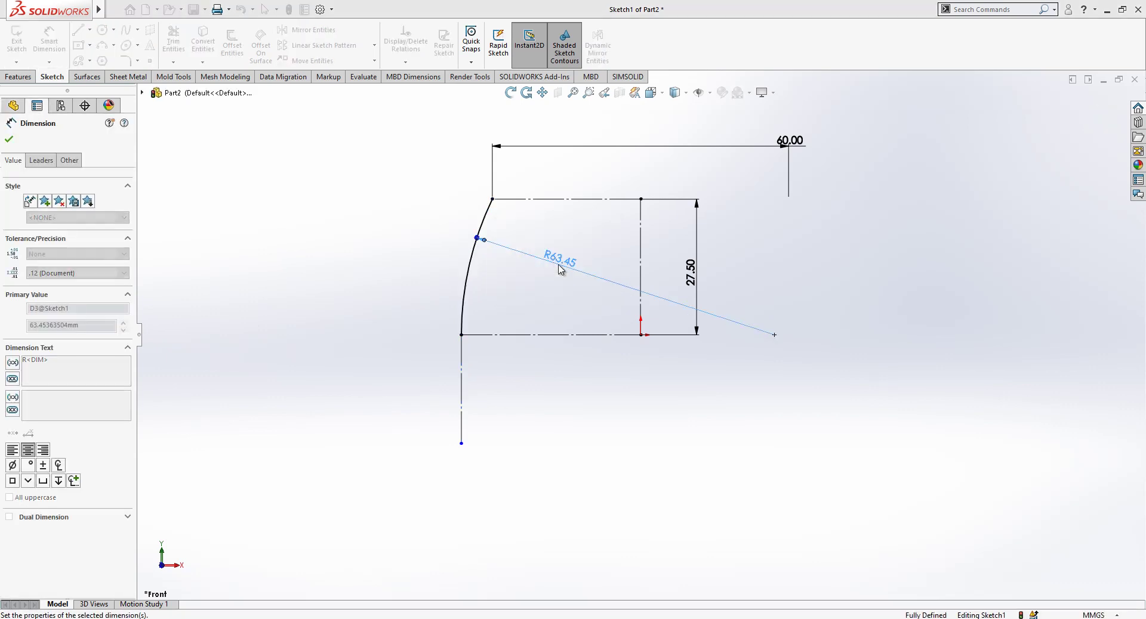
pyautogui.click(405, 255)
pyautogui.scroll(-1, 698, 224)
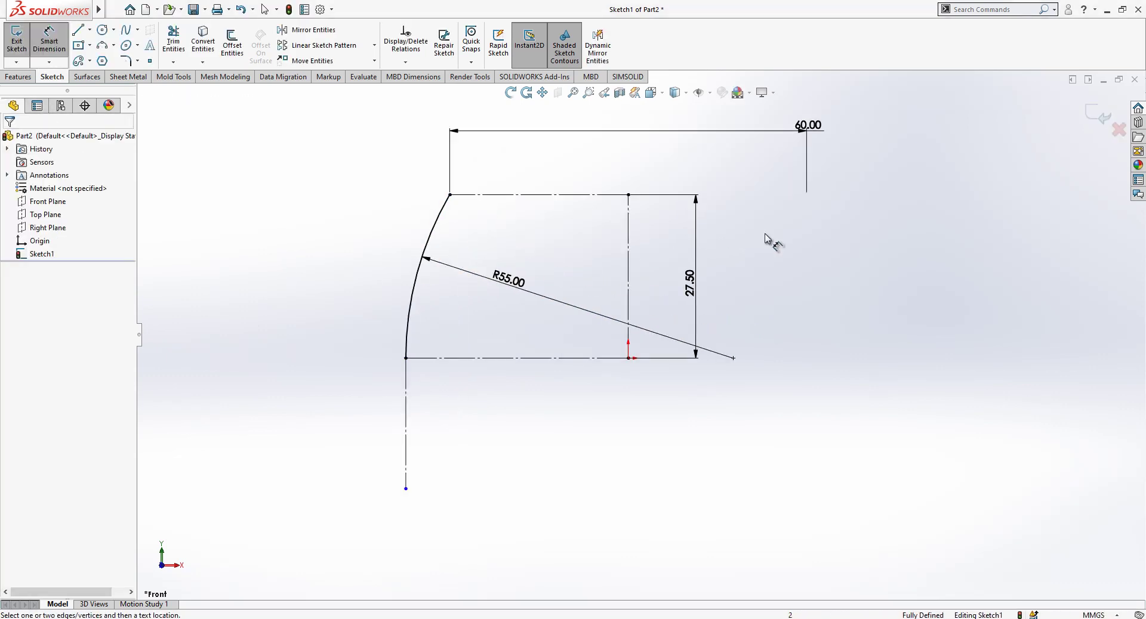
pyautogui.moveTo(535, 263); pyautogui.dragTo(609, 481)
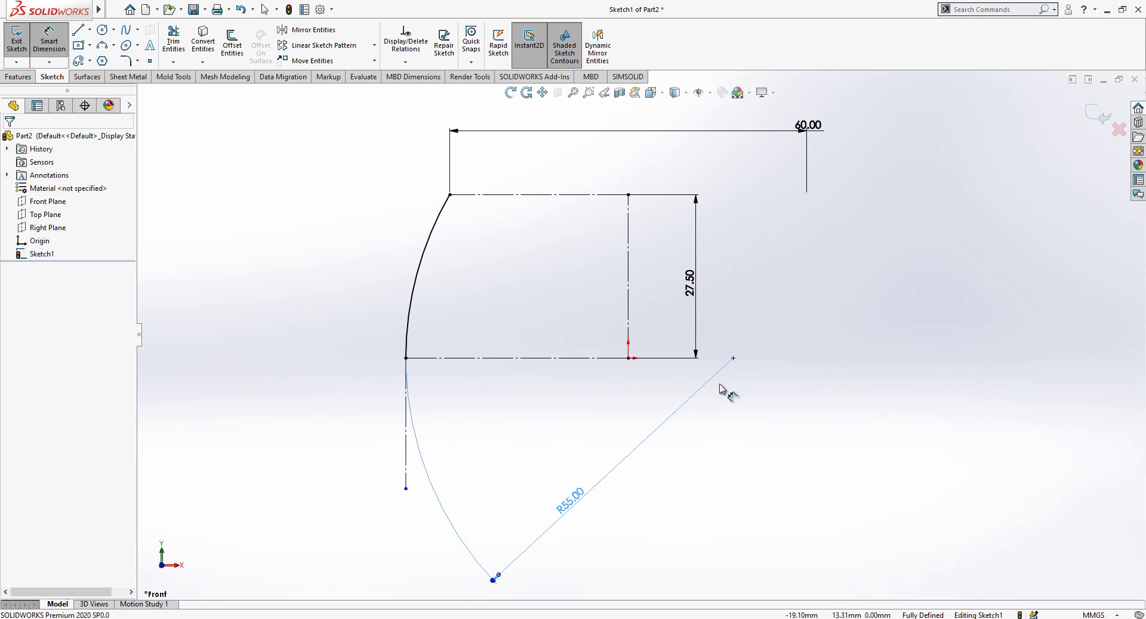
pyautogui.click(1092, 113)
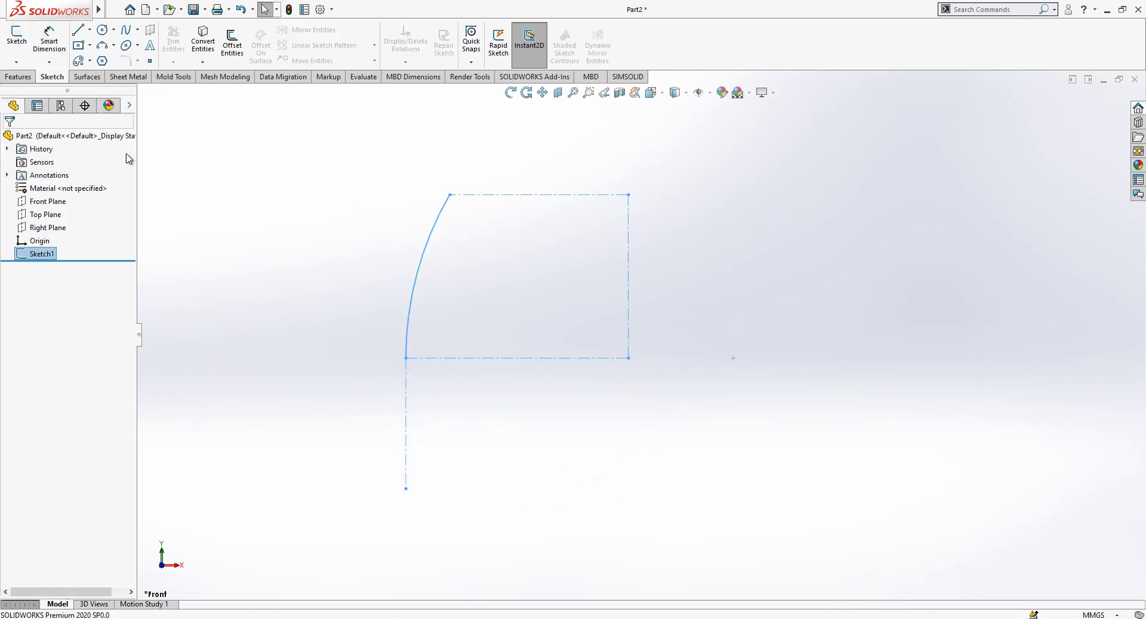
# Revolve the arc into a surface about the vertical centerline through 15 degrees, using the Mid Plane option
pyautogui.click(88, 77)
pyautogui.click(67, 43)
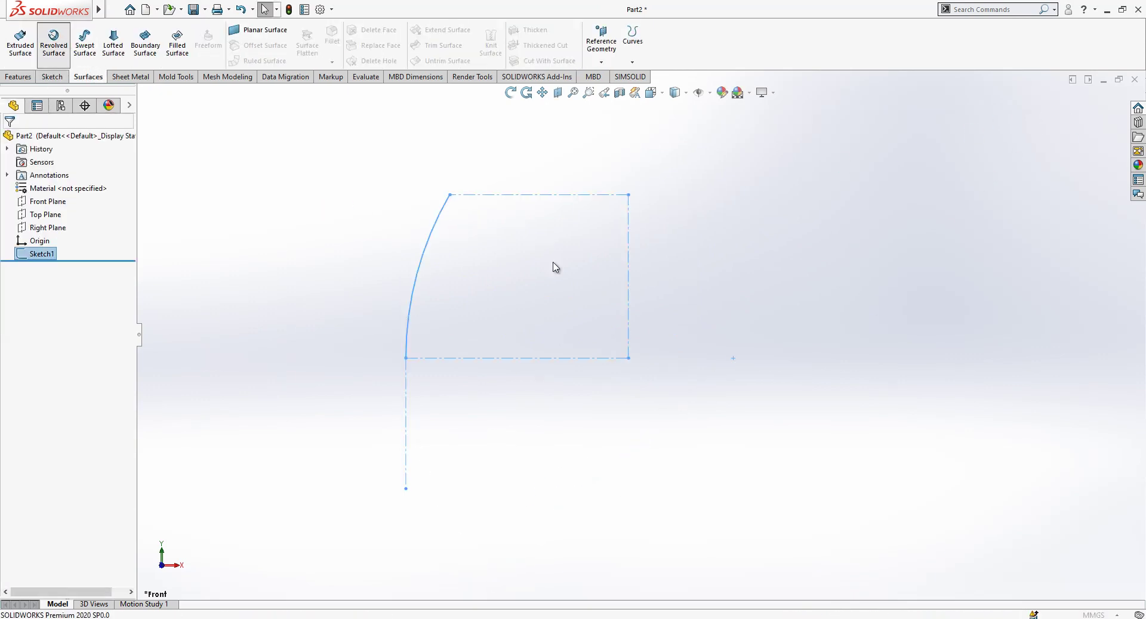
pyautogui.click(797, 229)
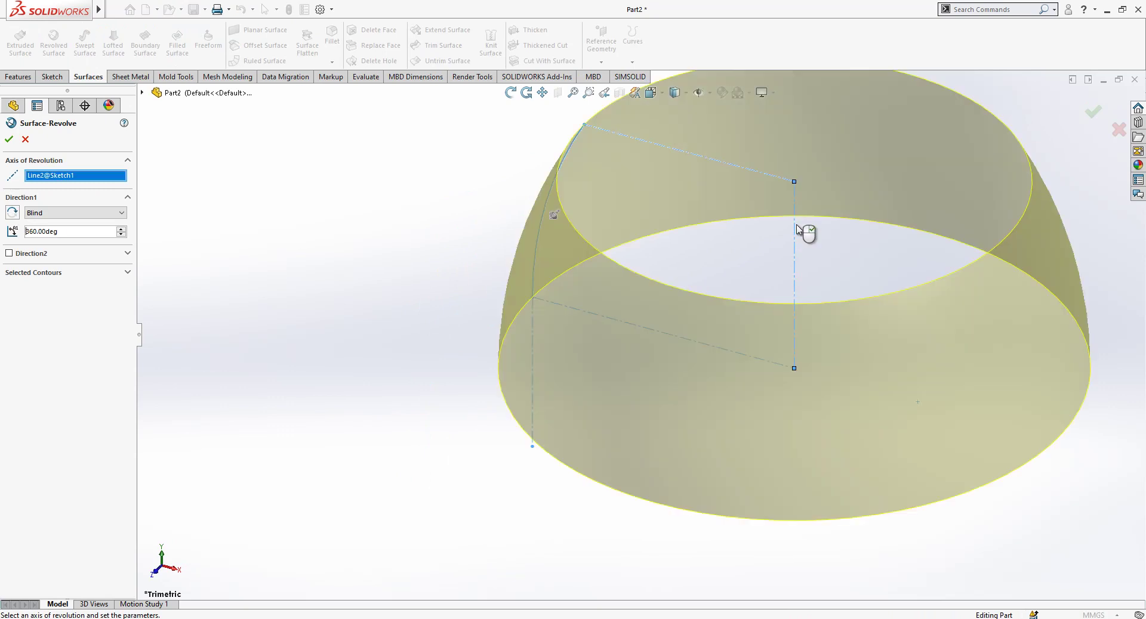
pyautogui.write('15')
pyautogui.press('Return')
pyautogui.click(32, 213)
pyautogui.click(48, 253)
pyautogui.moveTo(611, 330); pyautogui.dragTo(715, 216, button='middle')
pyautogui.click(9, 140)
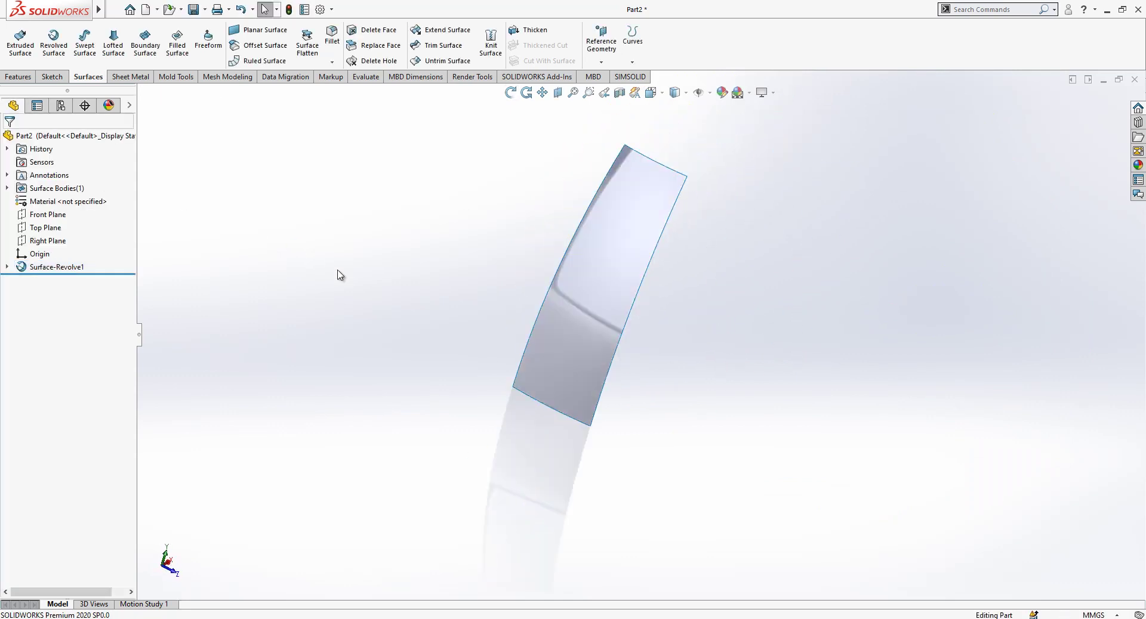
# Split the revolved surface with an Intersection split line, using the Front Plane as the splitting tool
pyautogui.click(48, 214)
pyautogui.click(633, 37)
pyautogui.click(651, 76)
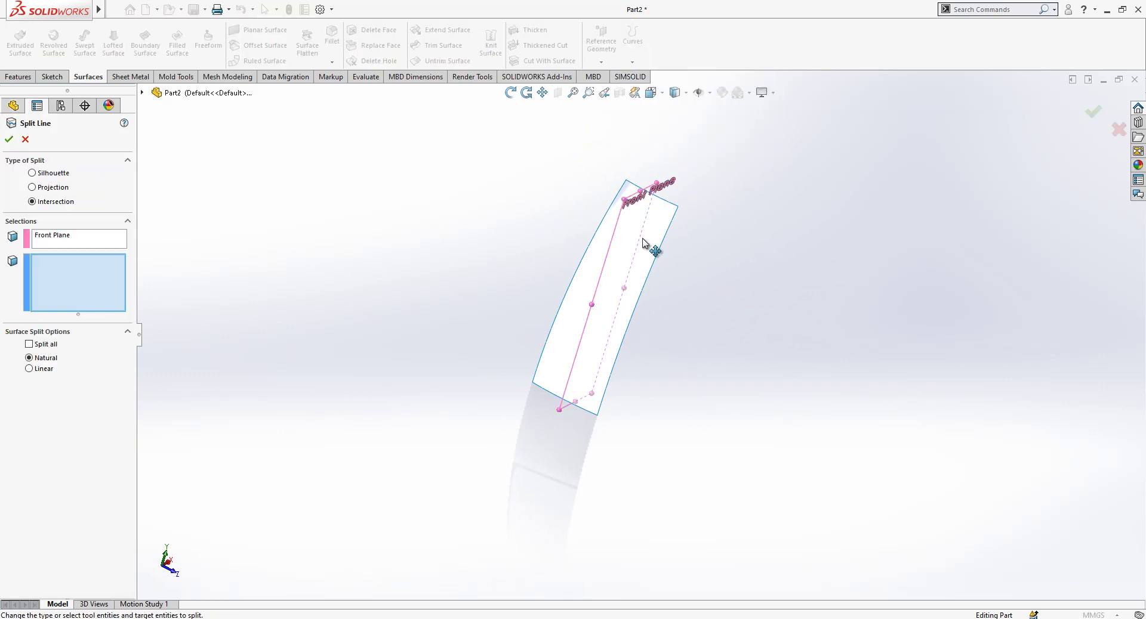
pyautogui.click(616, 270)
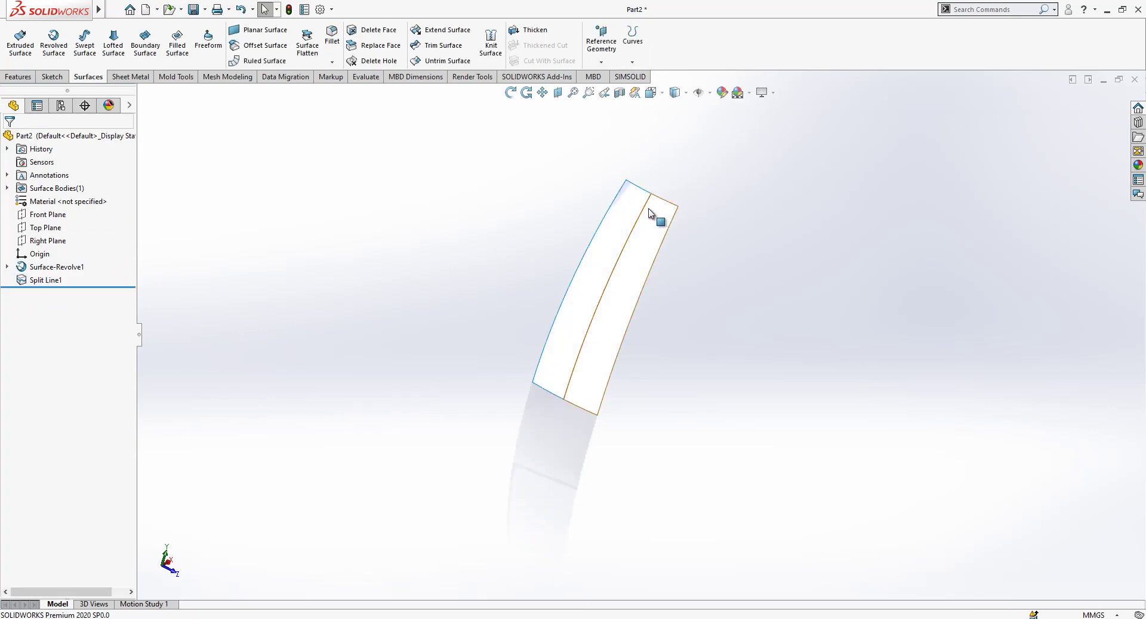
# Start a 3D sketch and draw a line between the surface's two upper edge segments, one endpoint on each side of the split
pyautogui.moveTo(656, 208); pyautogui.dragTo(618, 216, button='middle')
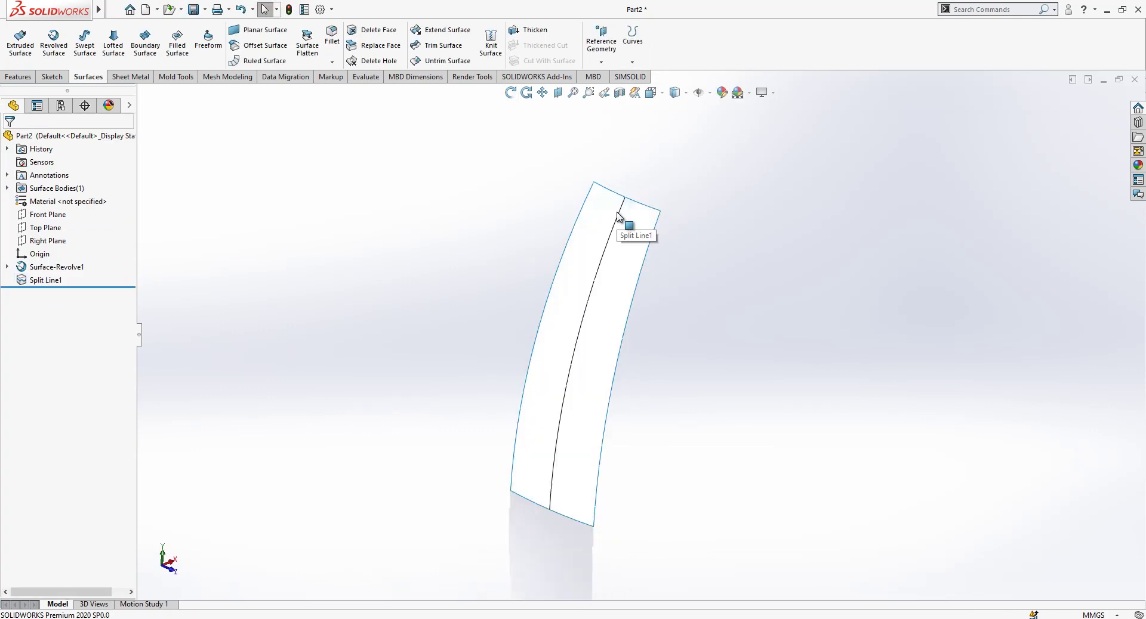
pyautogui.click(52, 77)
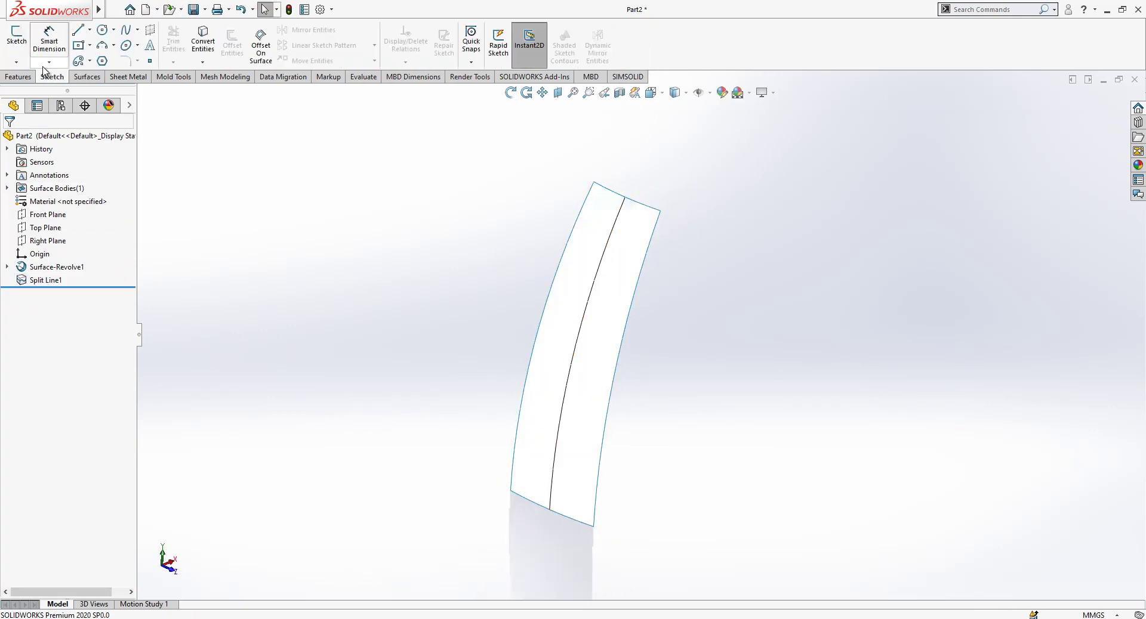
pyautogui.click(25, 65)
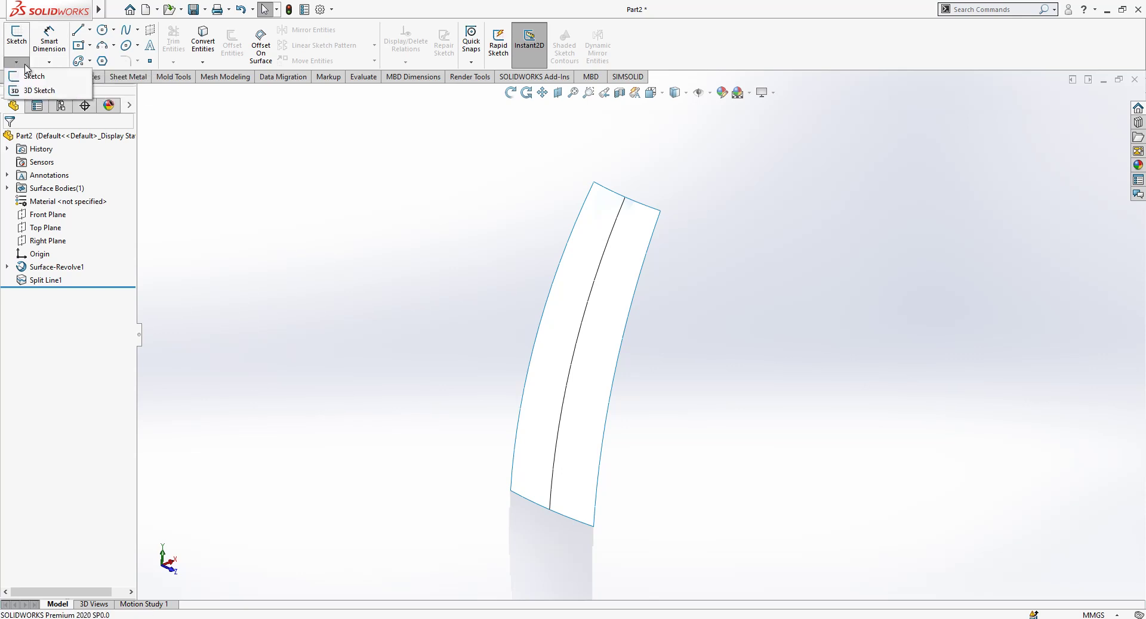
pyautogui.click(40, 91)
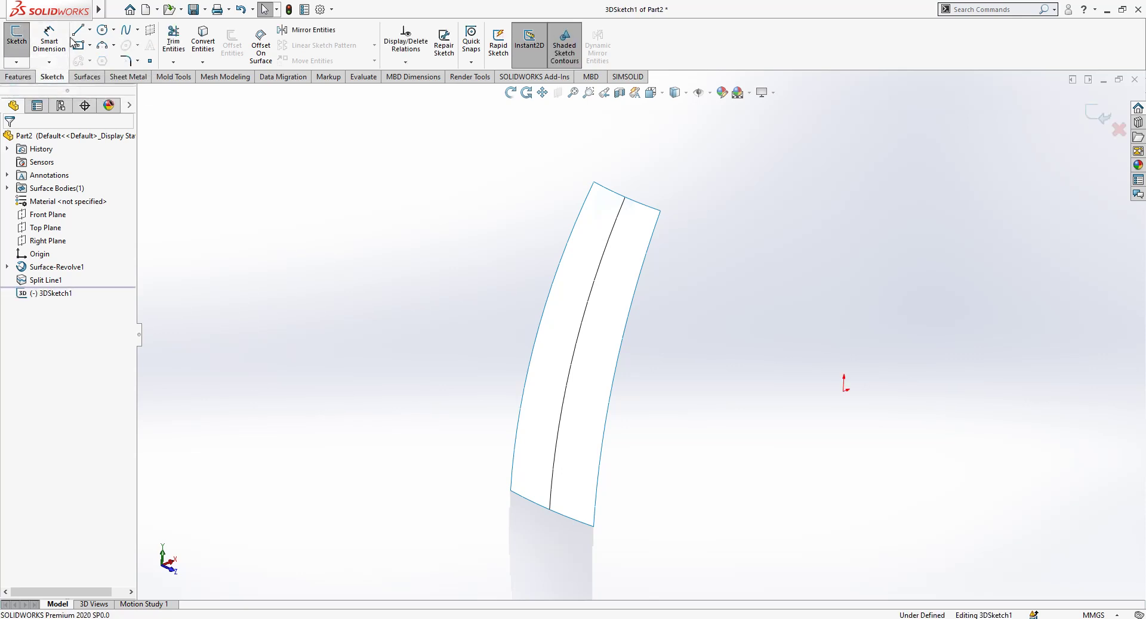
pyautogui.click(78, 30)
pyautogui.scroll(-3, 561, 221)
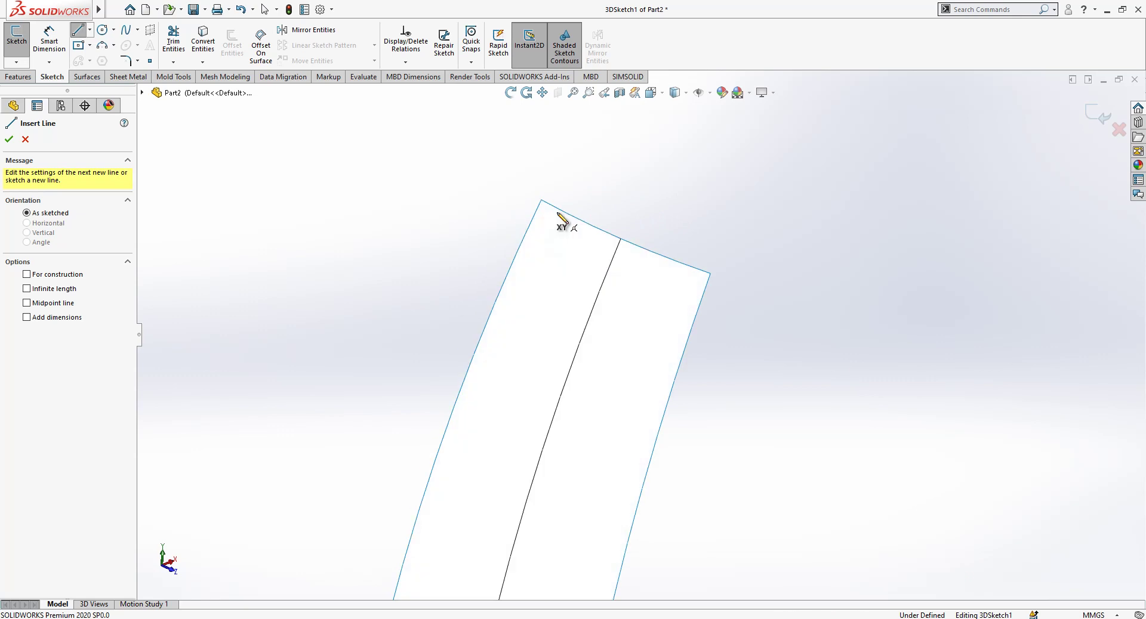
pyautogui.click(562, 210)
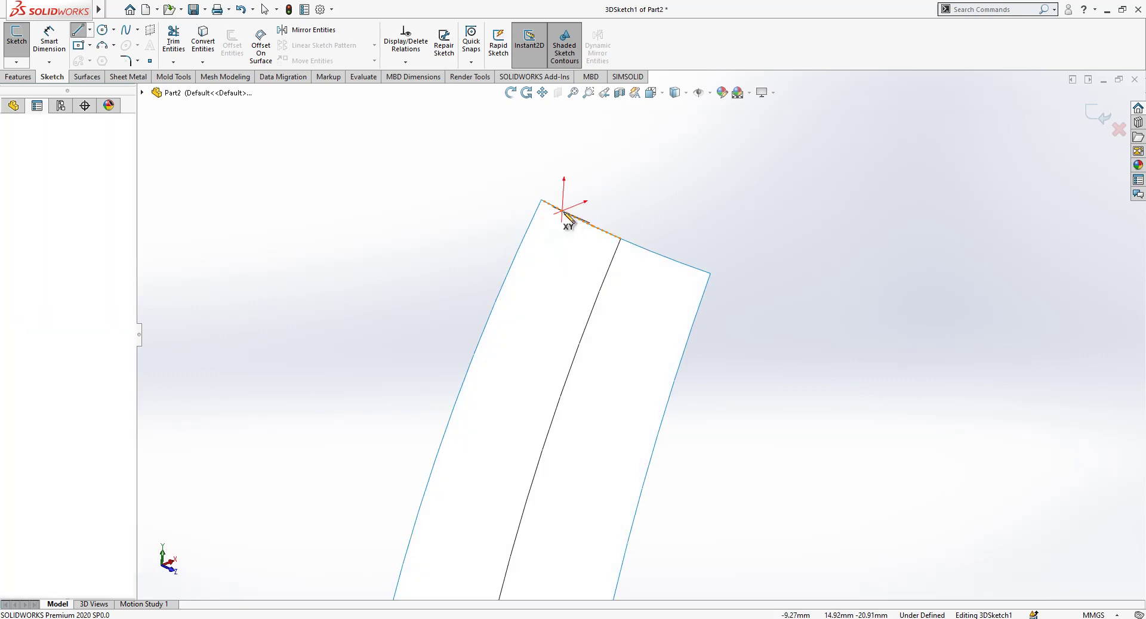
pyautogui.click(685, 266)
pyautogui.press('Escape')
# Draw a construction line from the split line's upper end to the surface's adjacent upper corner
pyautogui.scroll(-3, 695, 258)
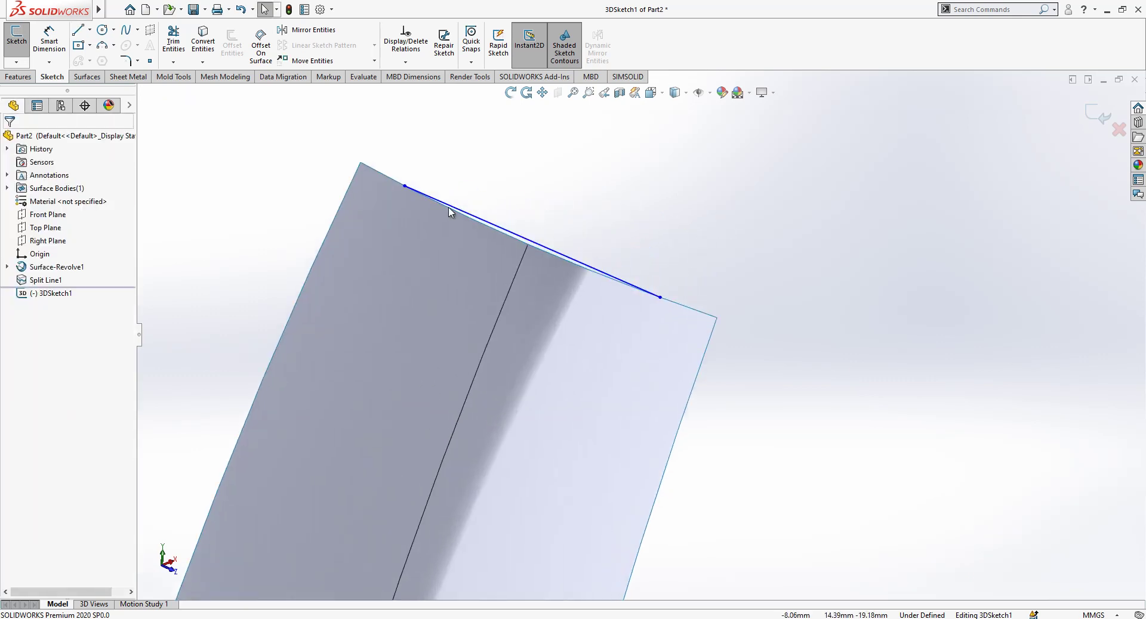
pyautogui.click(79, 30)
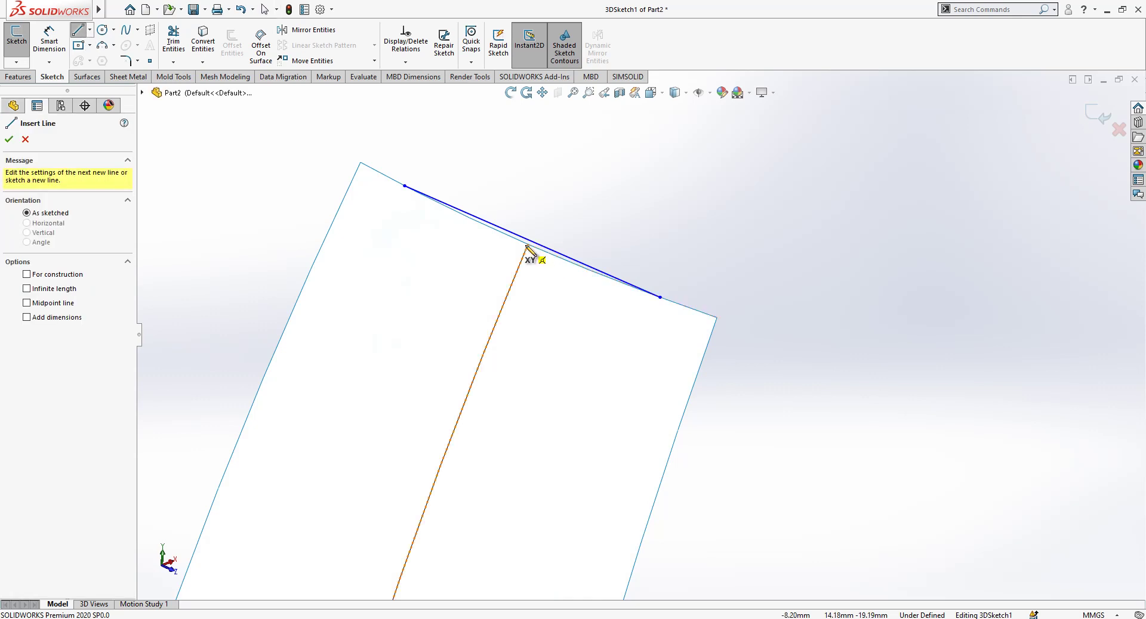
pyautogui.click(527, 244)
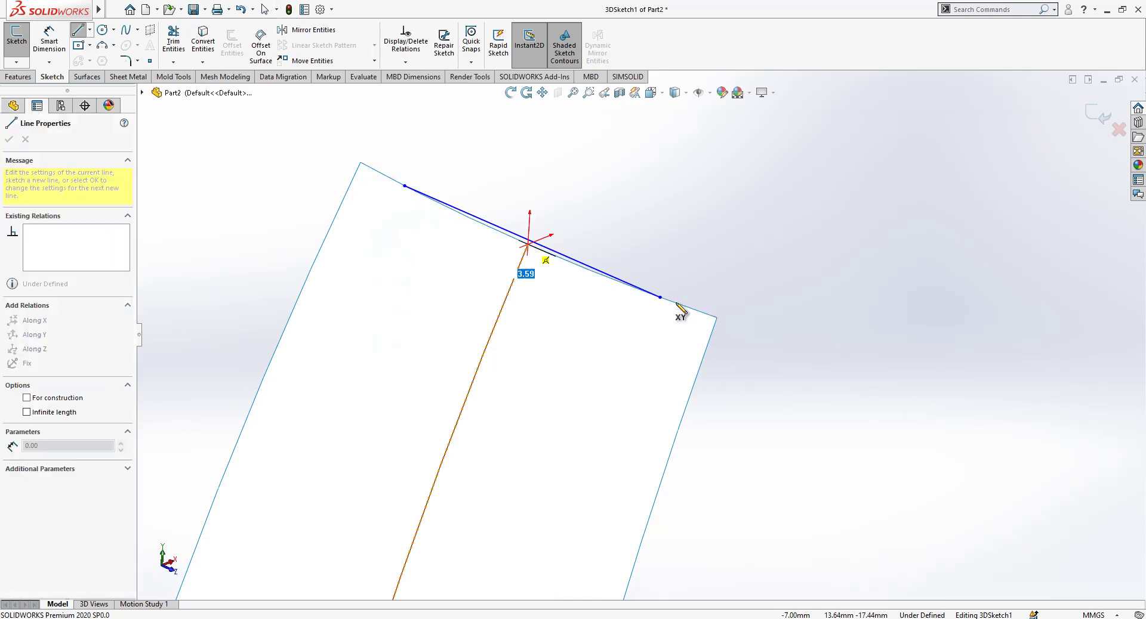
pyautogui.click(717, 317)
pyautogui.press('Escape')
pyautogui.click(685, 305)
pyautogui.click(733, 268)
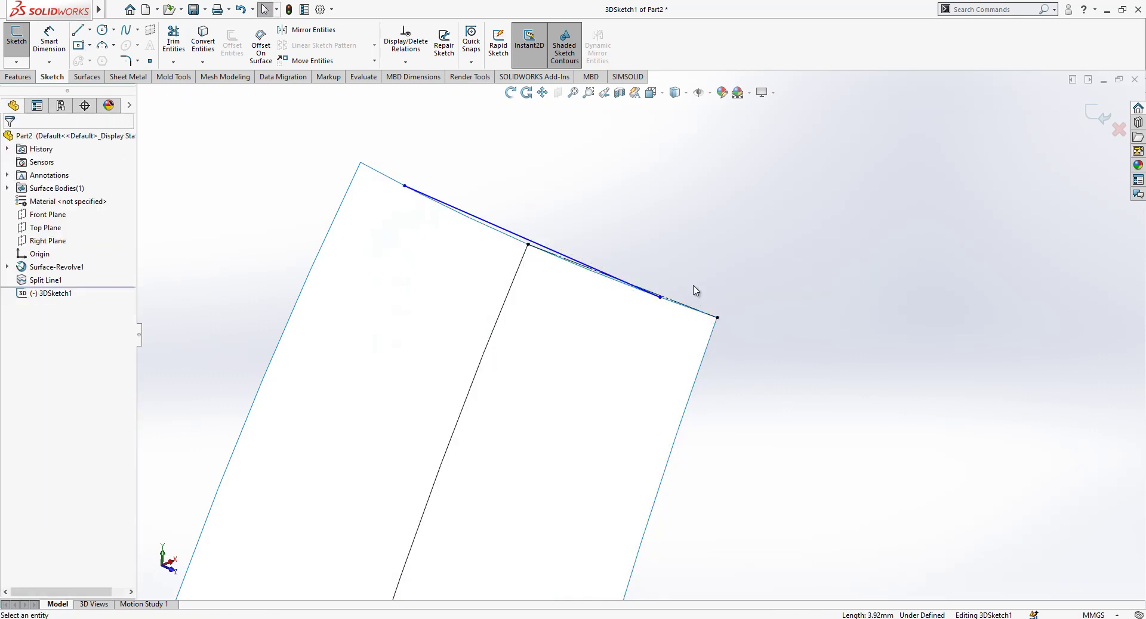
# Add an Equal relation between the solid line across the split and the construction line
pyautogui.click(680, 308)
pyautogui.keyDown('ctrl'); pyautogui.click(503, 232); pyautogui.keyUp('ctrl')
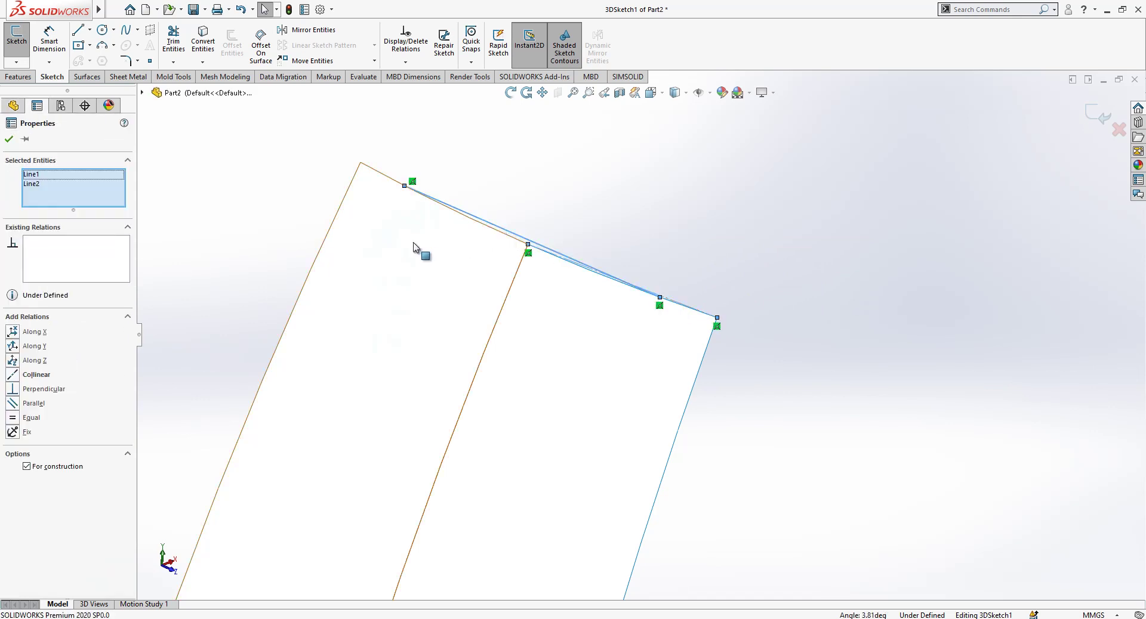
pyautogui.click(18, 420)
pyautogui.click(578, 219)
pyautogui.scroll(-1, 626, 283)
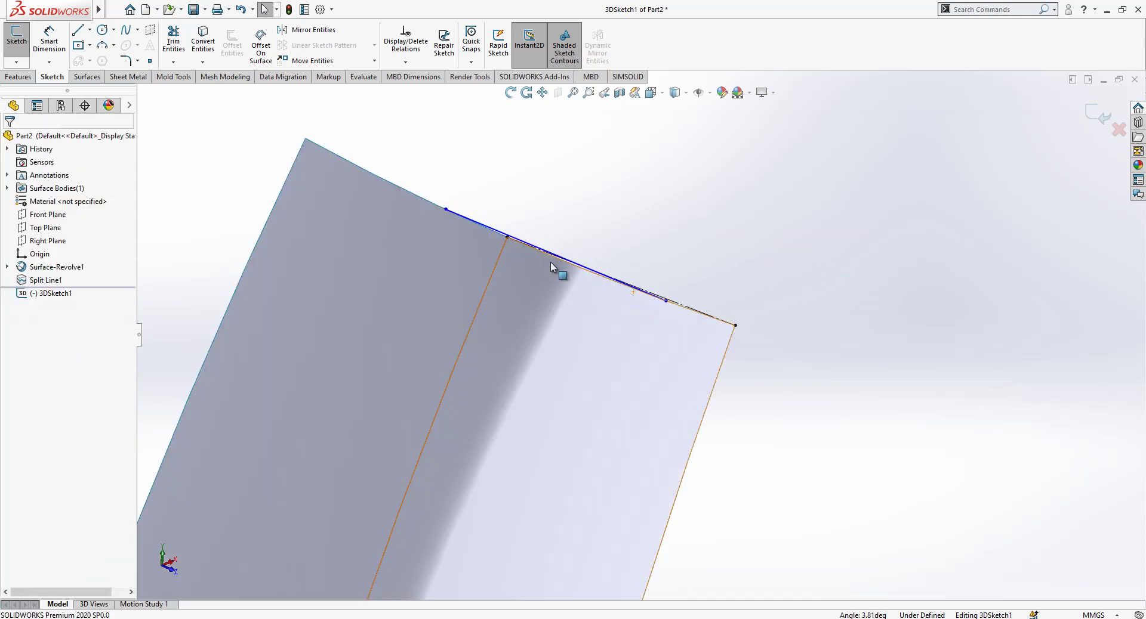
pyautogui.scroll(-1, 507, 244)
pyautogui.scroll(-3, 529, 235)
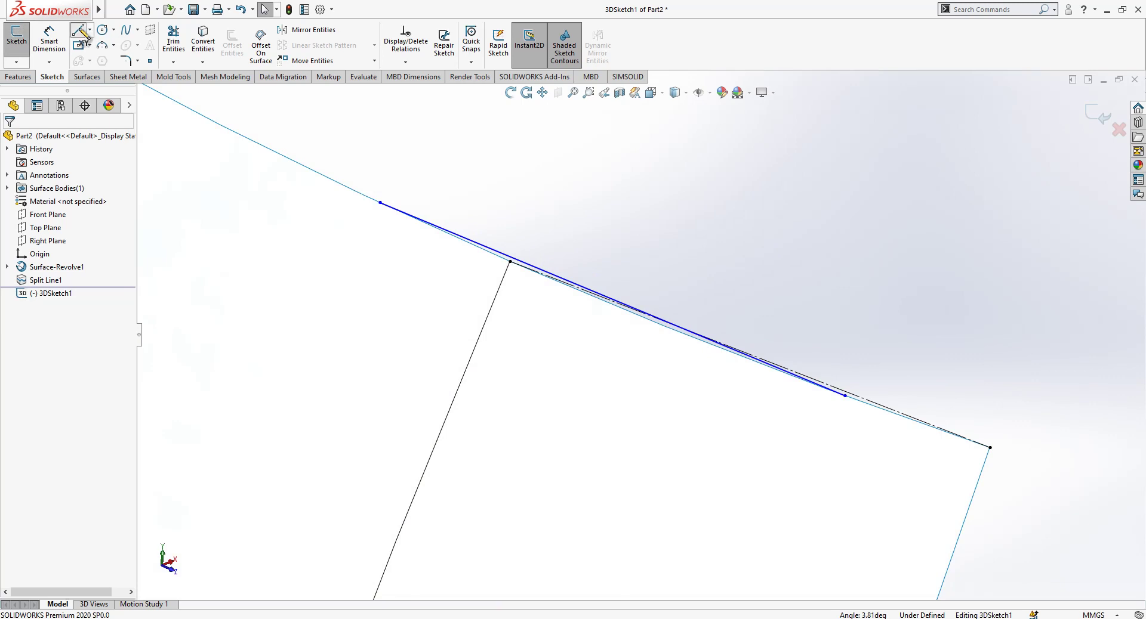
# Draw a short construction line about 0.19 mm long from the split line's upper end across the solid top line
pyautogui.click(81, 32)
pyautogui.scroll(-3, 517, 268)
pyautogui.click(531, 271)
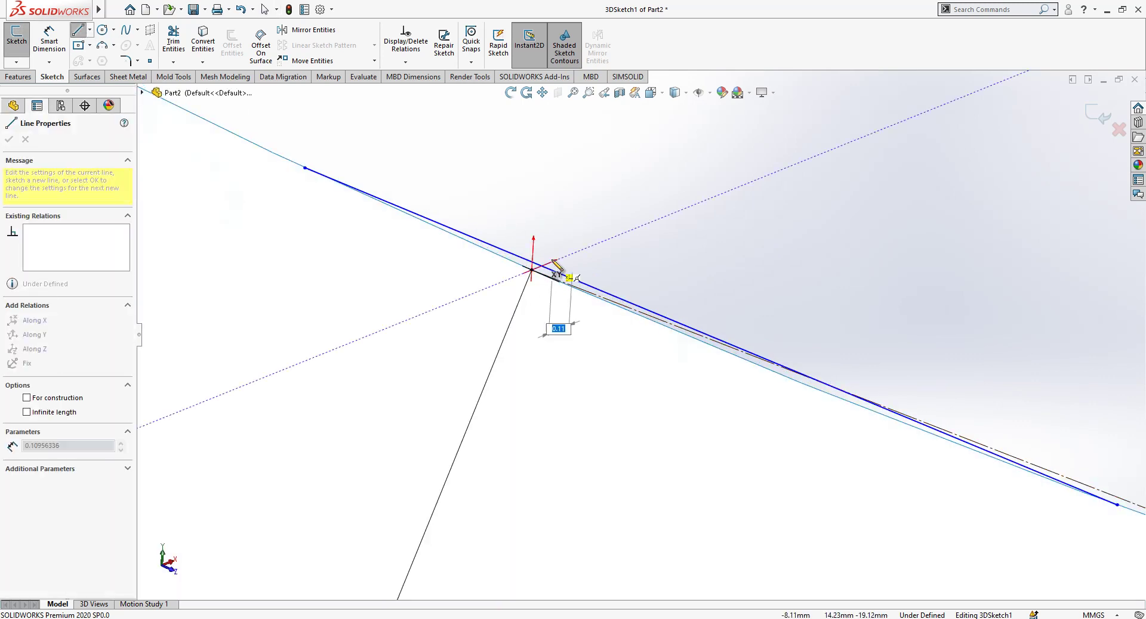
pyautogui.click(569, 257)
pyautogui.press('Escape')
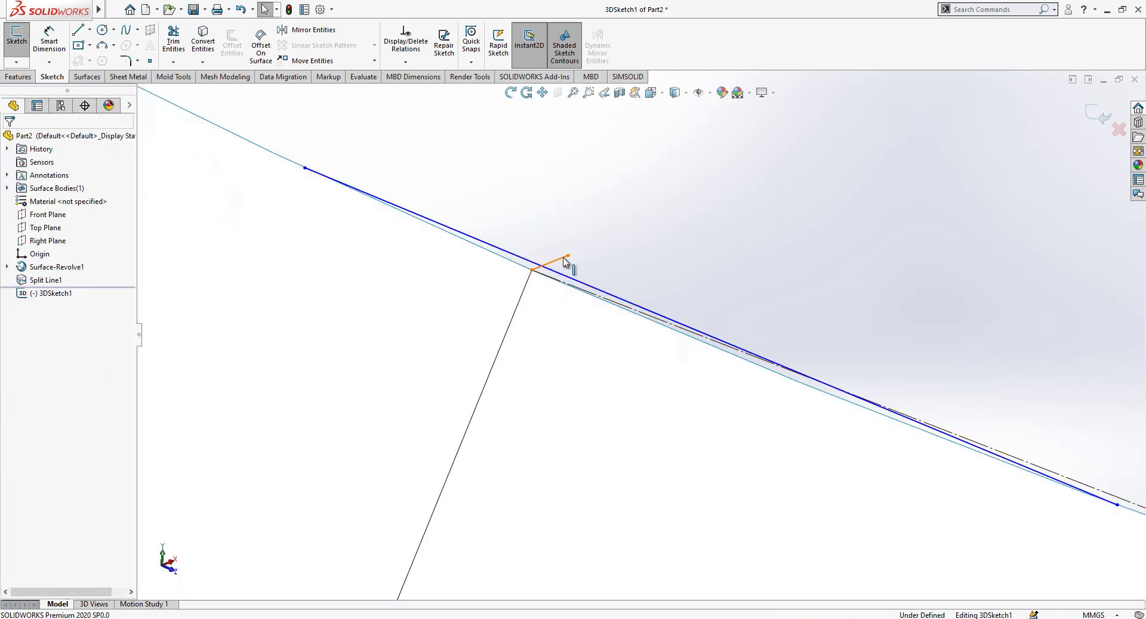
pyautogui.click(564, 257)
pyautogui.click(614, 228)
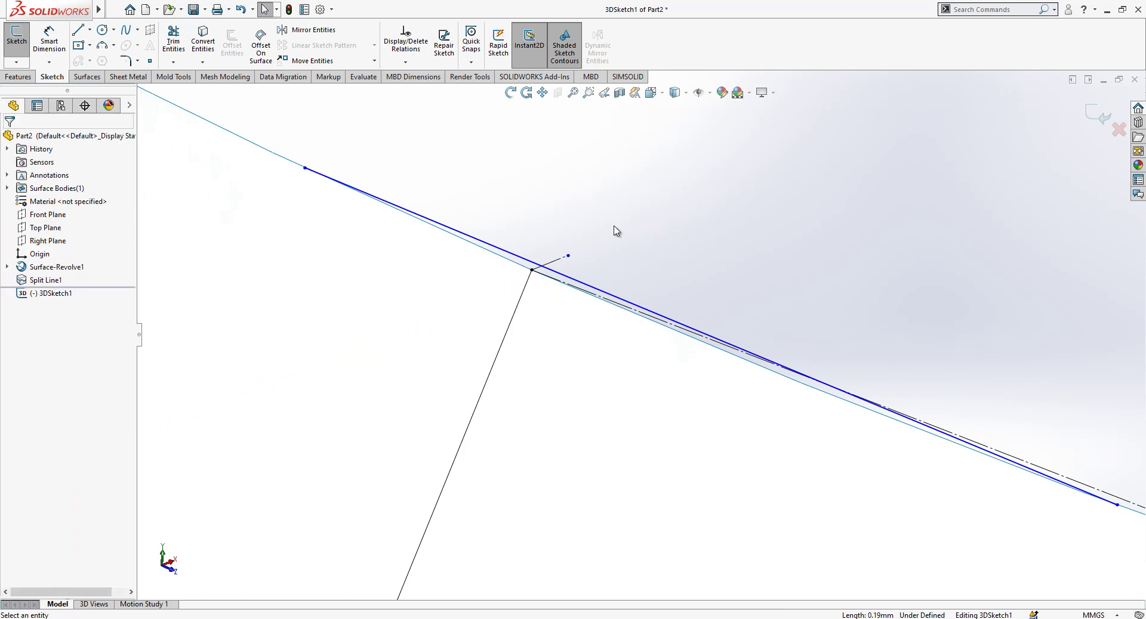
# Add a Midpoint relation between the short construction line's free endpoint and the solid line across the split
pyautogui.click(561, 260)
pyautogui.click(568, 256)
pyautogui.click(575, 279)
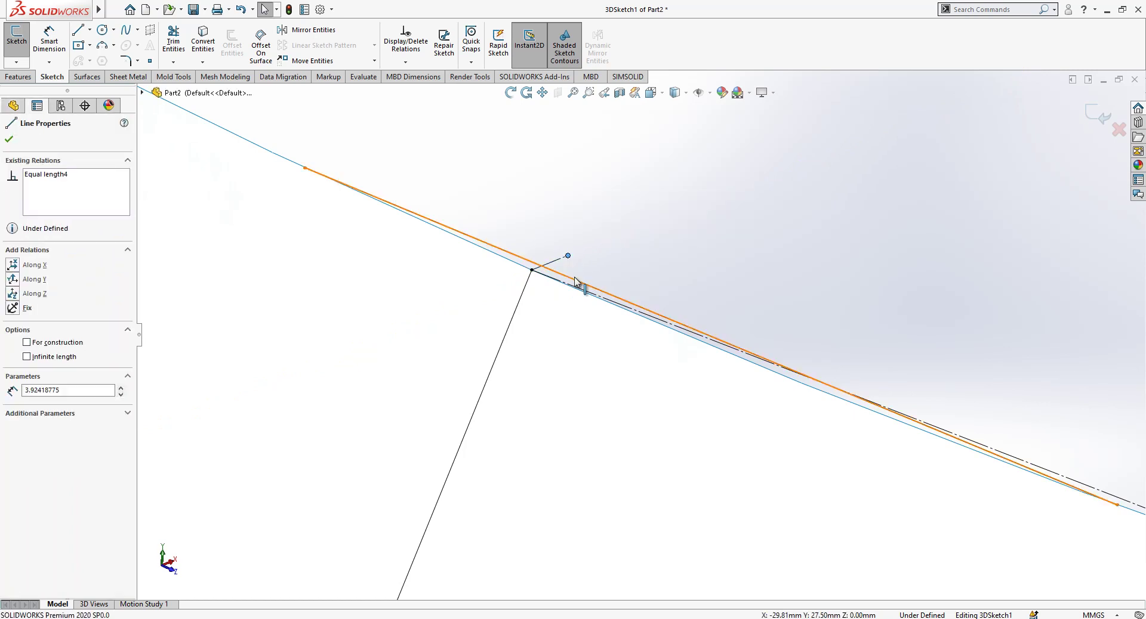
pyautogui.keyDown('ctrl'); pyautogui.click(575, 281); pyautogui.keyUp('ctrl')
pyautogui.click(43, 333)
pyautogui.click(585, 255)
pyautogui.scroll(6, 651, 257)
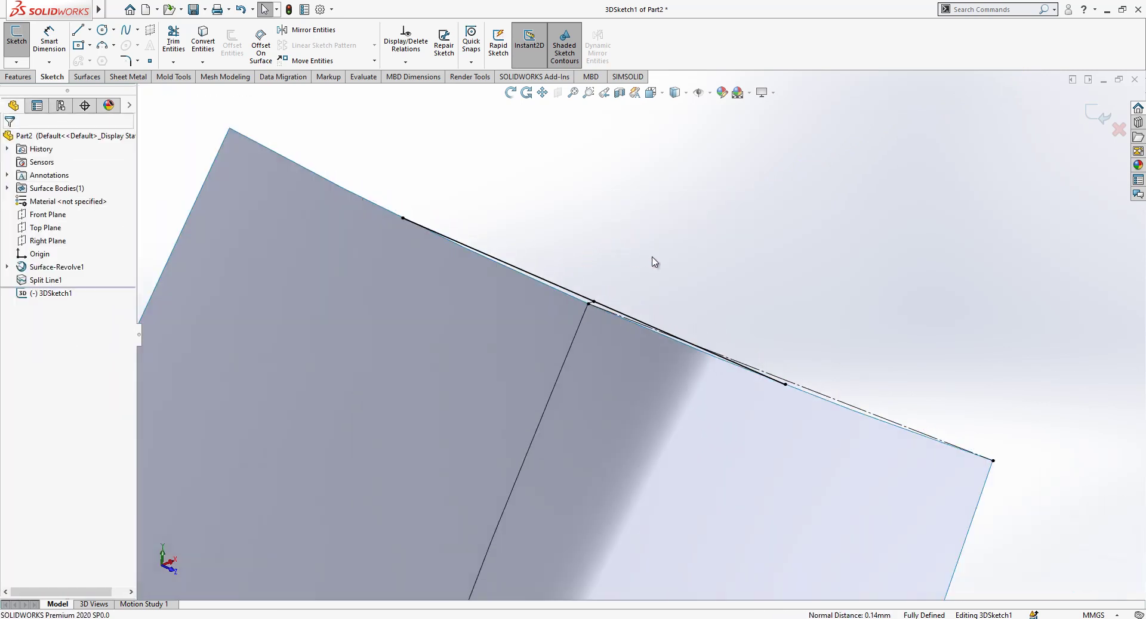
# Draw five connected lines between the solid top line's two ends, with one vertex on each long side edge, closing a hexagon
pyautogui.scroll(2, 667, 326)
pyautogui.scroll(-3, 667, 337)
pyautogui.moveTo(622, 332)
pyautogui.mouseDown(button='middle')
pyautogui.moveTo(644, 383)
pyautogui.moveTo(608, 374)
pyautogui.moveTo(654, 394)
pyautogui.moveTo(667, 387)
pyautogui.mouseUp(button='middle')
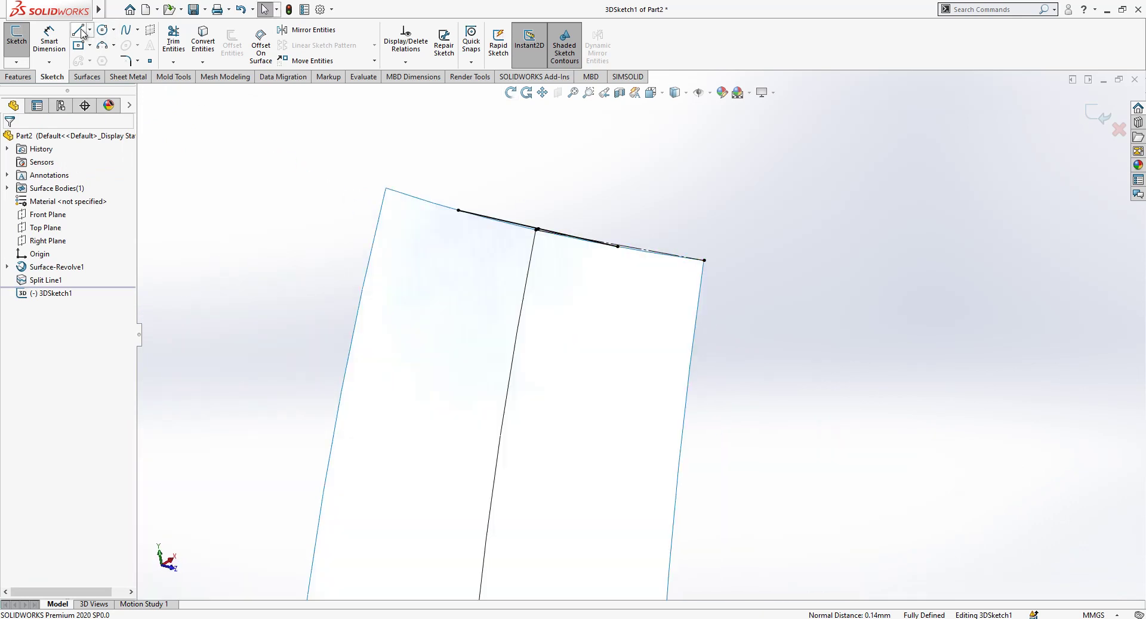
pyautogui.click(79, 31)
pyautogui.click(459, 211)
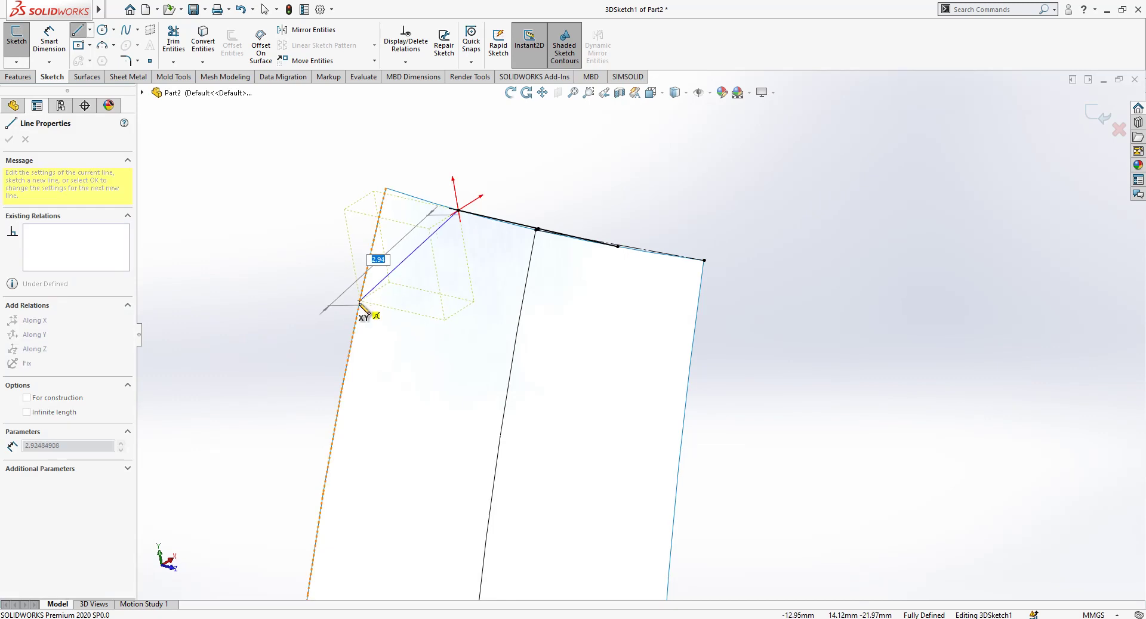
pyautogui.click(353, 335)
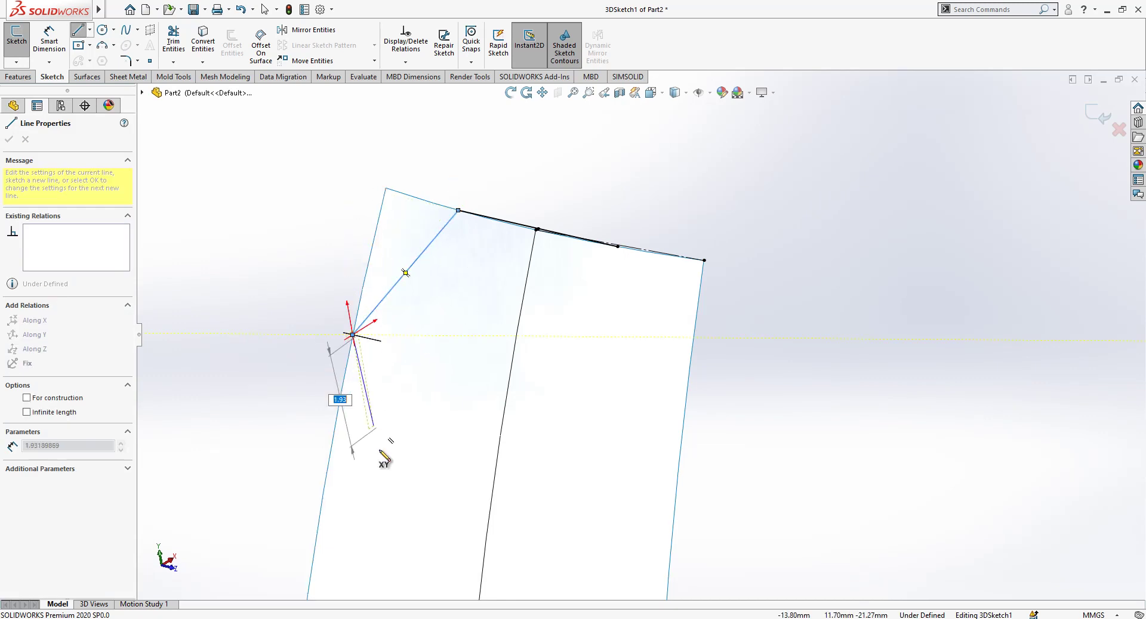
pyautogui.click(379, 494)
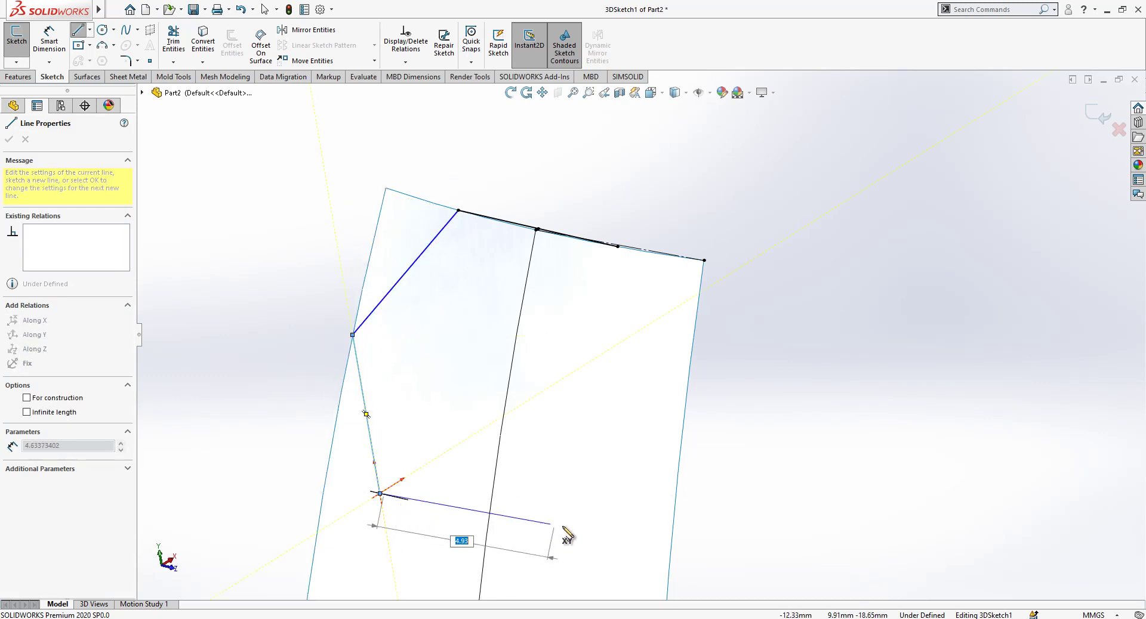
pyautogui.click(602, 546)
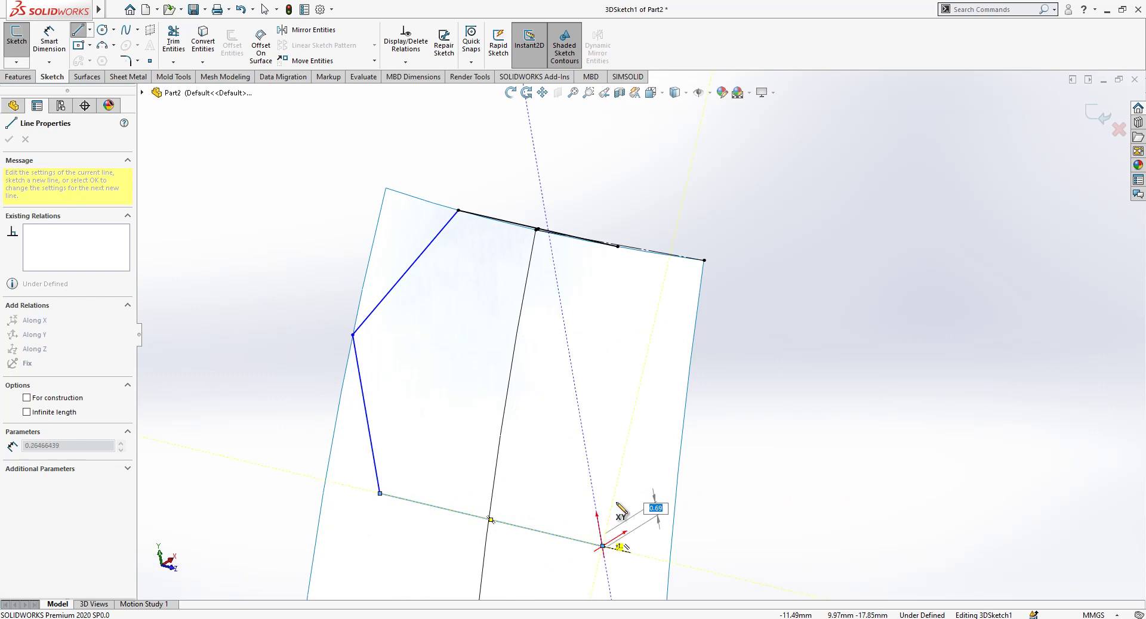
pyautogui.click(683, 419)
pyautogui.click(619, 248)
pyautogui.press('Escape')
# Add an On Surface relation between the hexagon's lower-right vertex and the adjacent surface face, and reposition that vertex
pyautogui.moveTo(597, 332); pyautogui.dragTo(640, 455, button='middle')
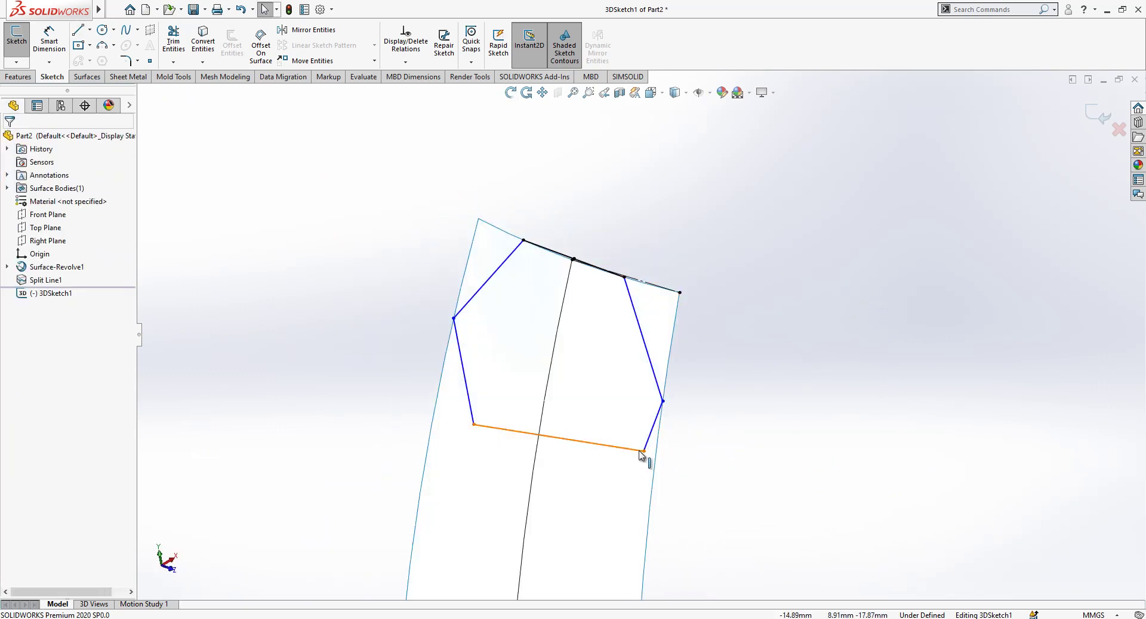
pyautogui.click(639, 456)
pyautogui.keyDown('ctrl'); pyautogui.click(607, 477); pyautogui.keyUp('ctrl')
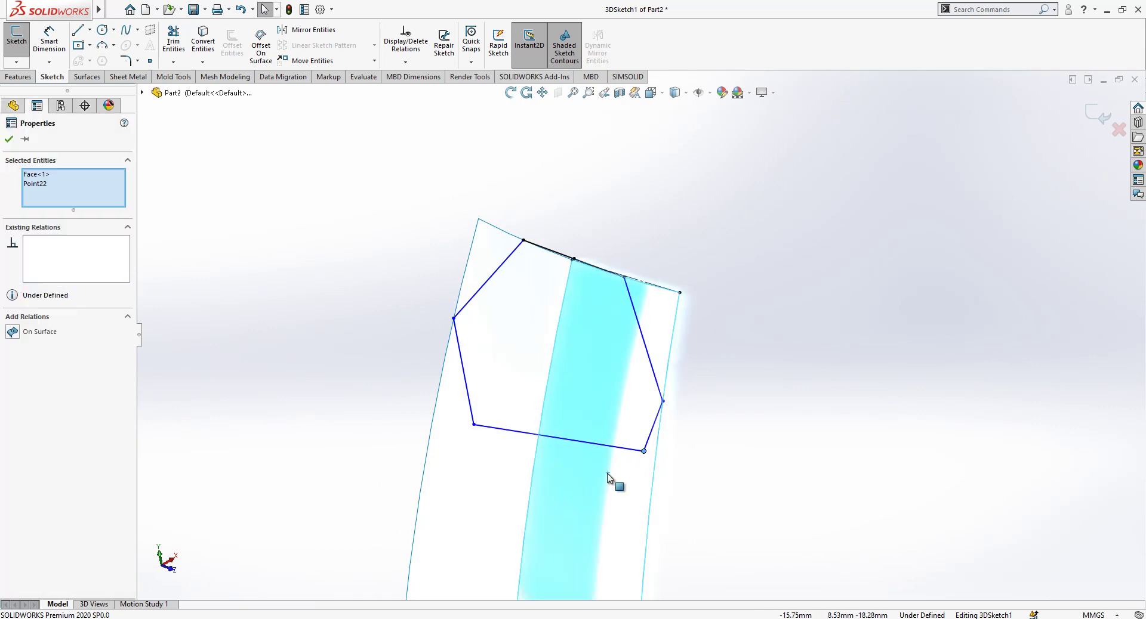
pyautogui.click(13, 332)
pyautogui.click(227, 317)
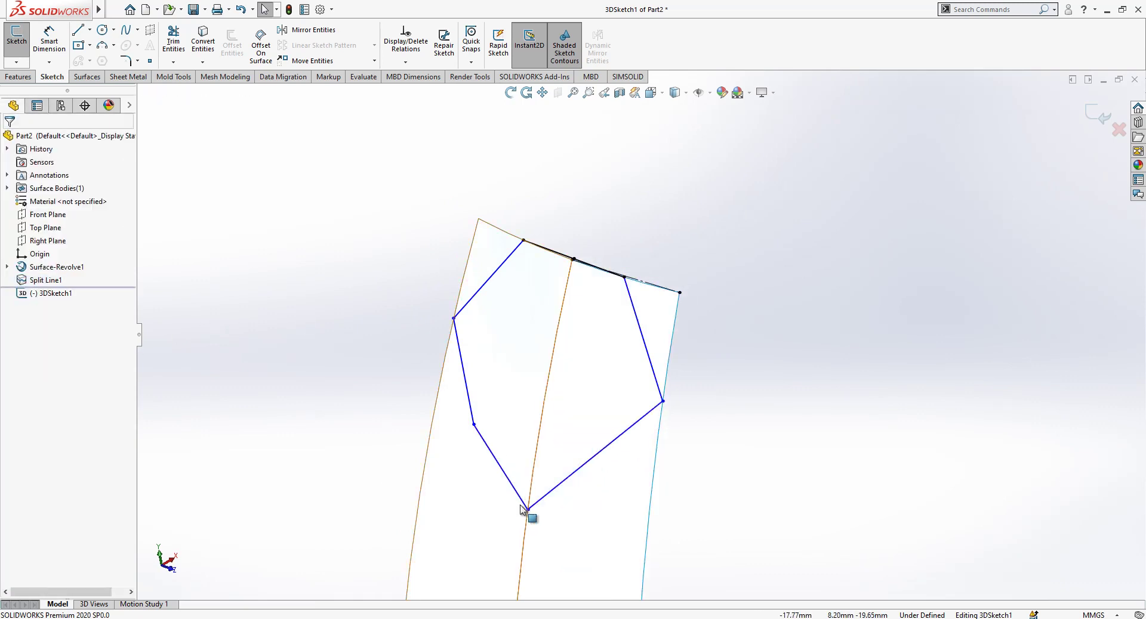
pyautogui.moveTo(528, 512); pyautogui.dragTo(585, 452)
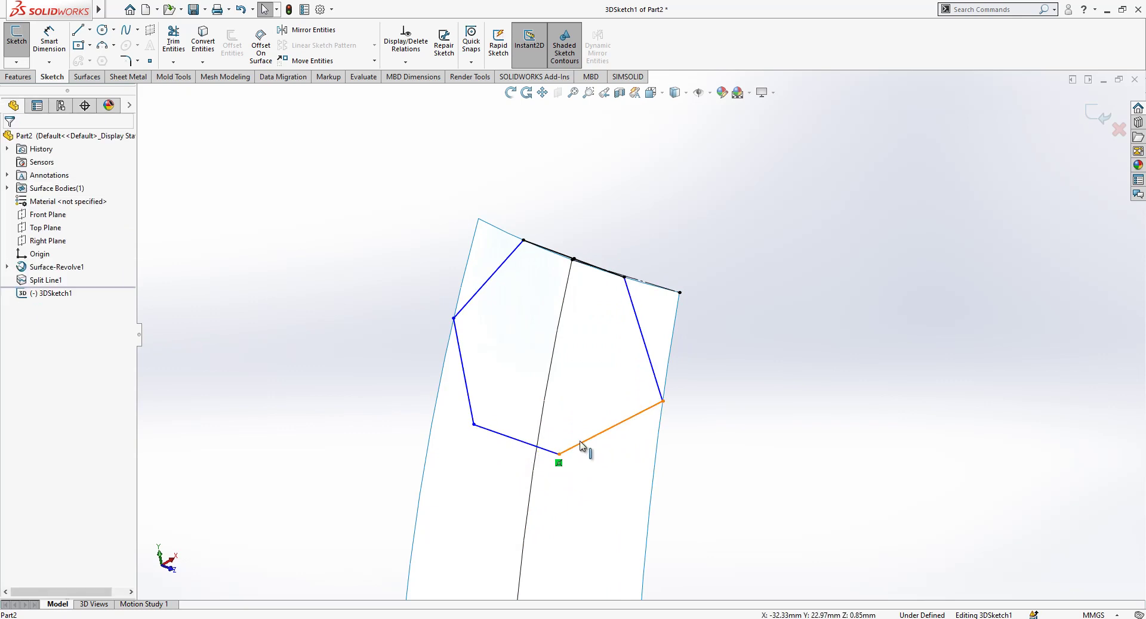
# Add an Equal relation between the hexagon's upper-right and lower-right lines
pyautogui.click(593, 435)
pyautogui.keyDown('ctrl'); pyautogui.click(636, 350); pyautogui.keyUp('ctrl')
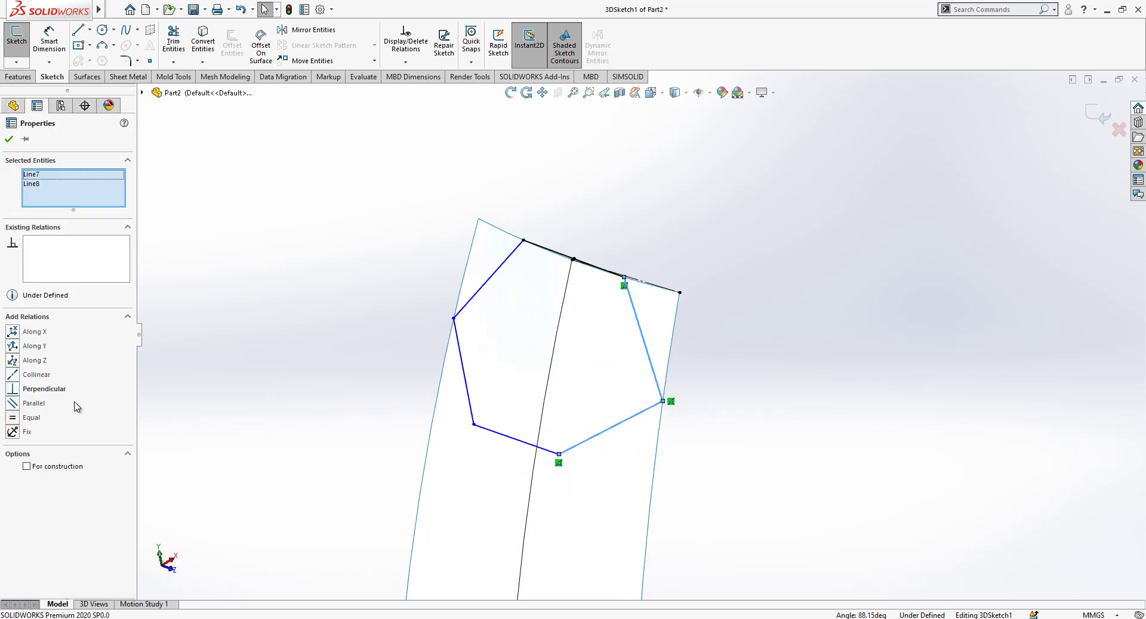
pyautogui.click(33, 418)
pyautogui.click(314, 421)
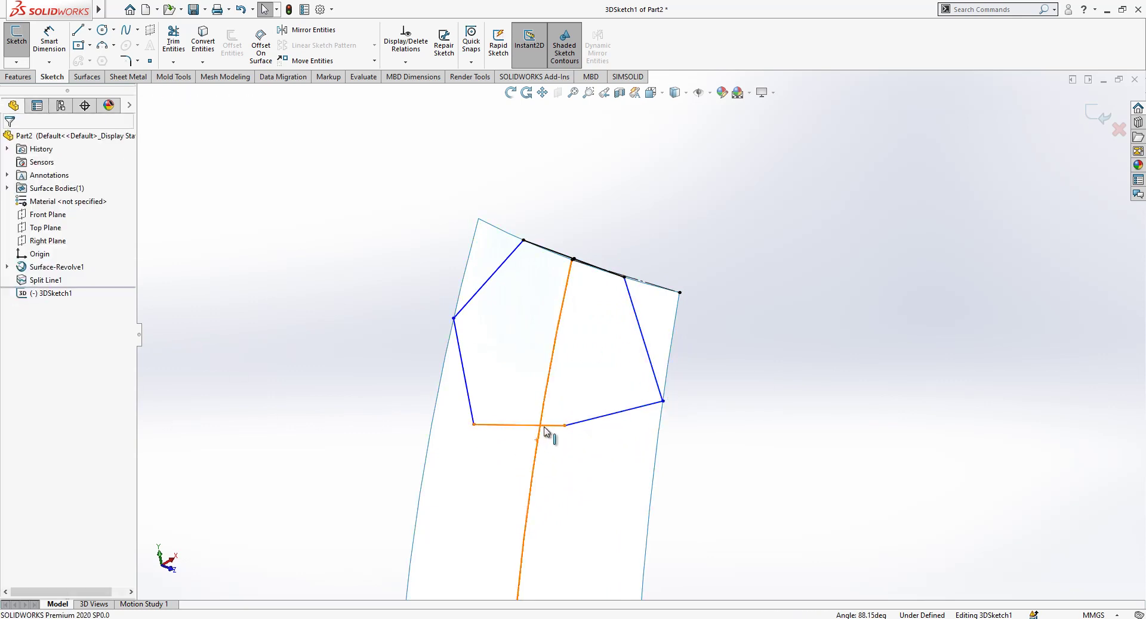
# Try to adjust the hexagon's bottom line and reposition the vertices on its left side
pyautogui.click(544, 427)
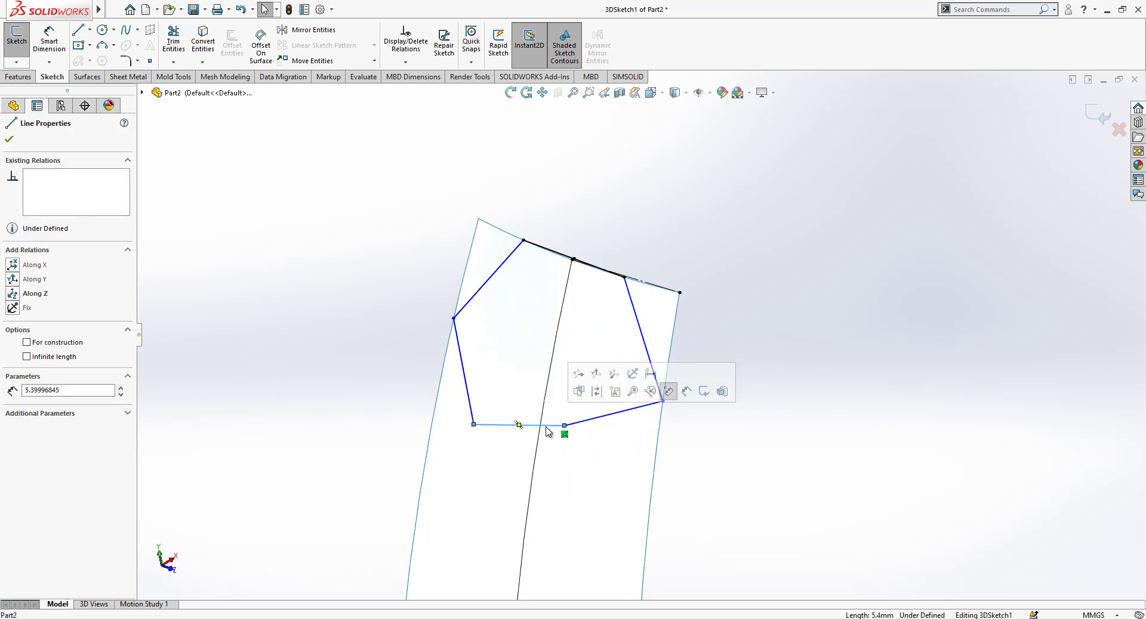
pyautogui.click(579, 375)
pyautogui.press('Escape')
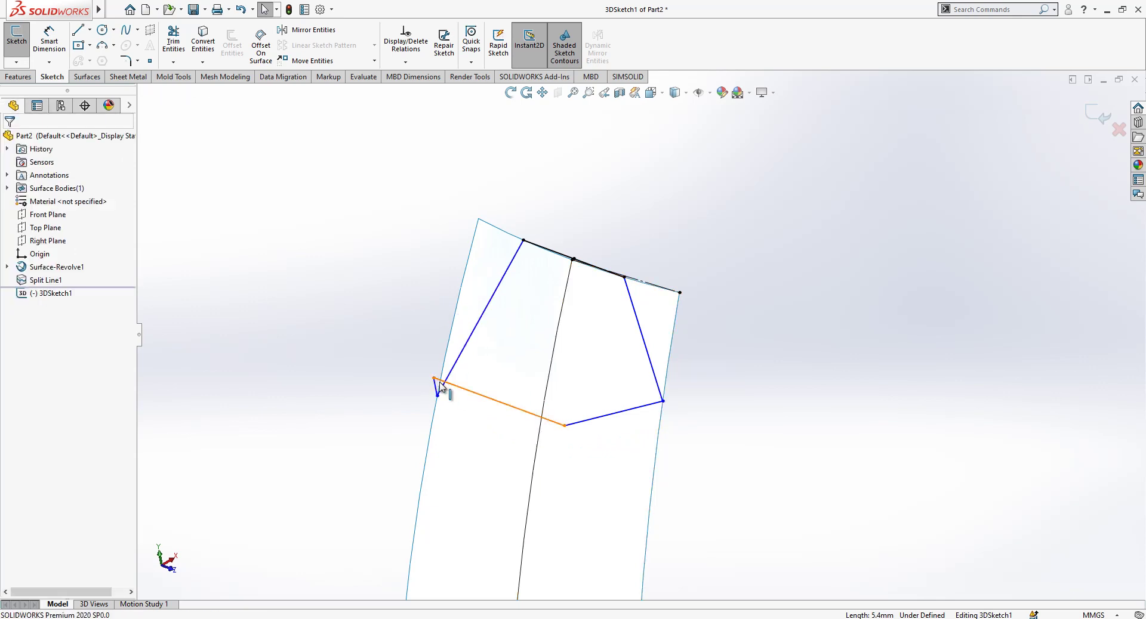
pyautogui.click(440, 382)
pyautogui.moveTo(437, 392); pyautogui.dragTo(435, 435)
pyautogui.press('Escape')
# Undo the last three sketch changes and delete the hexagon's right, bottom and lower-left lines
pyautogui.hotkey('ctrl', 'z')
pyautogui.hotkey('ctrl', 'z')
pyautogui.hotkey('ctrl', 'z')
pyautogui.moveTo(744, 401); pyautogui.dragTo(274, 505)
pyautogui.press('Delete')
# Redraw the hexagon with four connected lines from the top line's right end, via the right side edge, to the vertex on the left edge
pyautogui.moveTo(581, 455)
pyautogui.mouseDown(button='middle')
pyautogui.moveTo(570, 390)
pyautogui.moveTo(644, 391)
pyautogui.moveTo(645, 417)
pyautogui.mouseUp(button='middle')
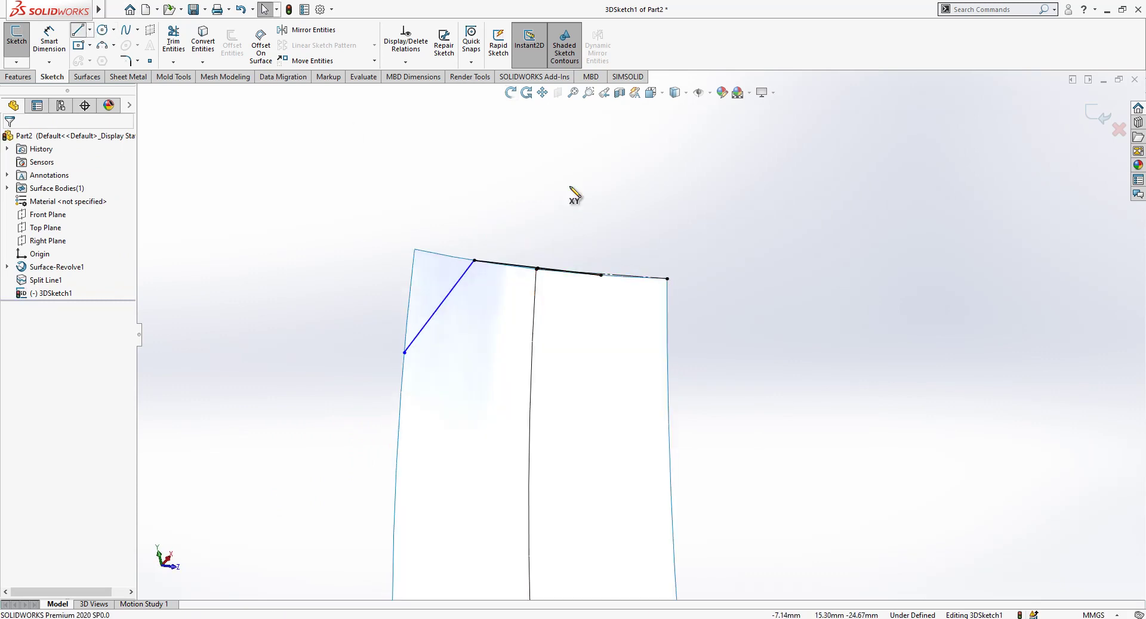
pyautogui.moveTo(600, 275)
pyautogui.mouseDown()
pyautogui.moveTo(678, 417)
pyautogui.moveTo(667, 403)
pyautogui.mouseUp()
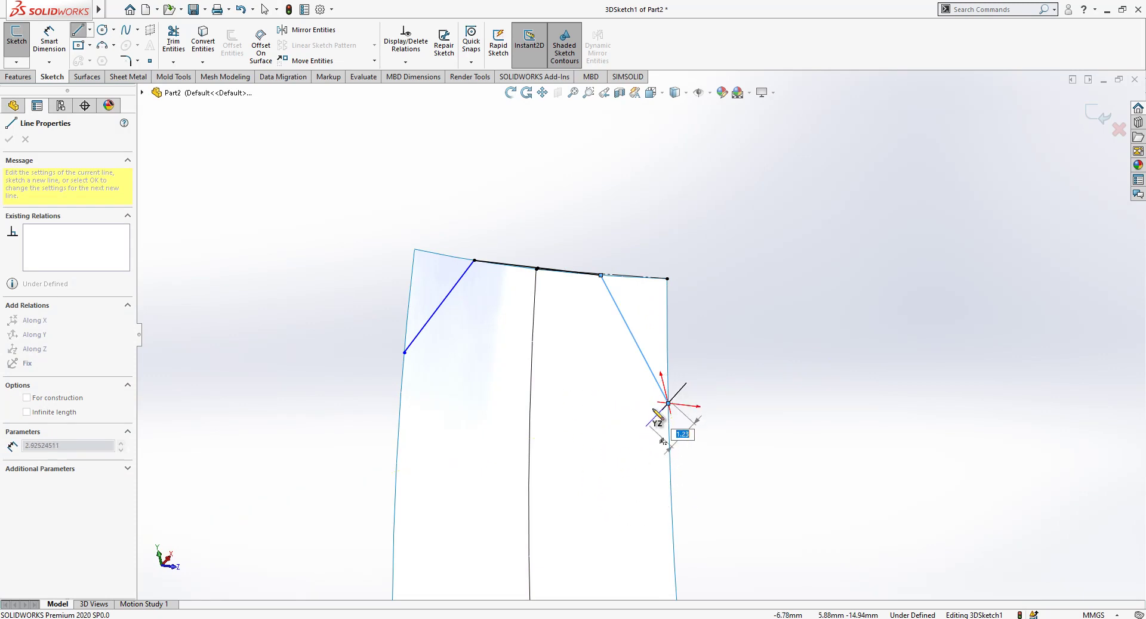
pyautogui.click(602, 500)
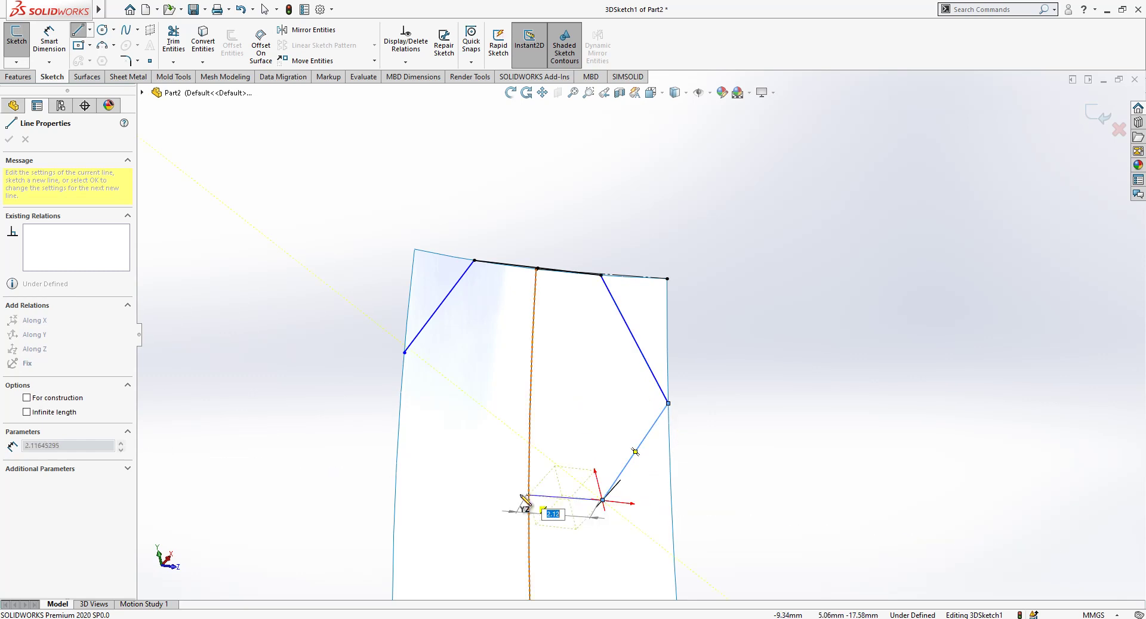
pyautogui.click(467, 489)
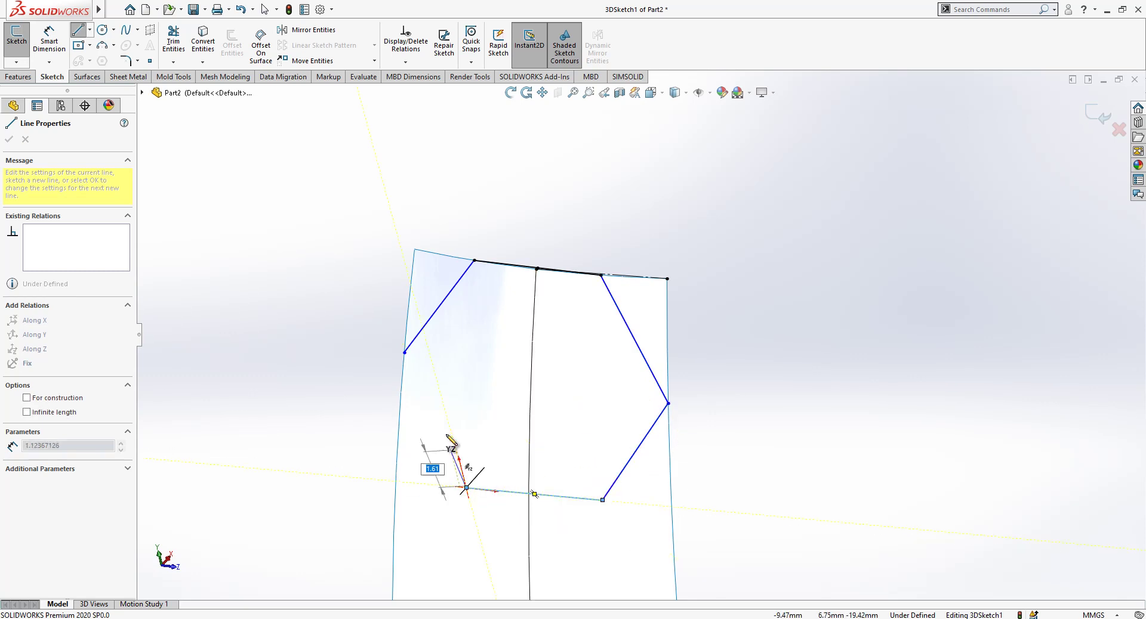
pyautogui.click(405, 354)
pyautogui.press('Escape')
# Constrain the hexagon's two lower vertices to their adjacent surface faces with On Surface relations
pyautogui.click(466, 488)
pyautogui.keyDown('ctrl'); pyautogui.click(457, 507); pyautogui.keyUp('ctrl')
pyautogui.click(12, 332)
pyautogui.press('Escape')
pyautogui.keyDown('ctrl'); pyautogui.click(601, 524); pyautogui.keyUp('ctrl')
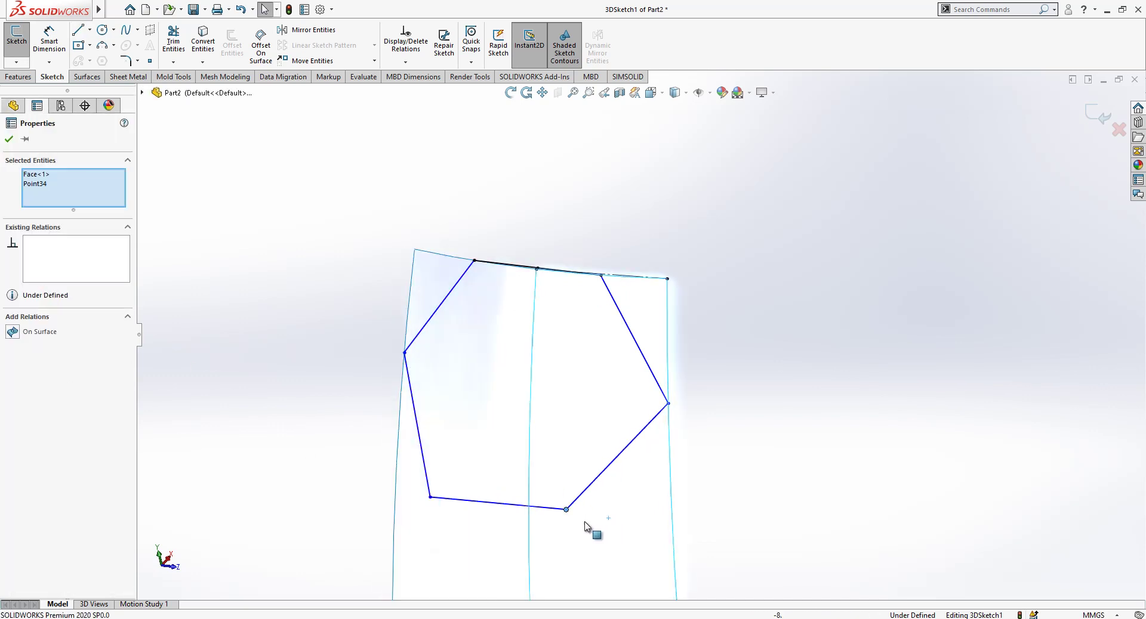
pyautogui.click(13, 332)
pyautogui.press('Escape')
# Add an Equal relation among the hexagon's four slanted side lines
pyautogui.moveTo(772, 400)
pyautogui.mouseDown(button='middle')
pyautogui.moveTo(675, 409)
pyautogui.moveTo(728, 429)
pyautogui.mouseUp(button='middle')
pyautogui.click(651, 354)
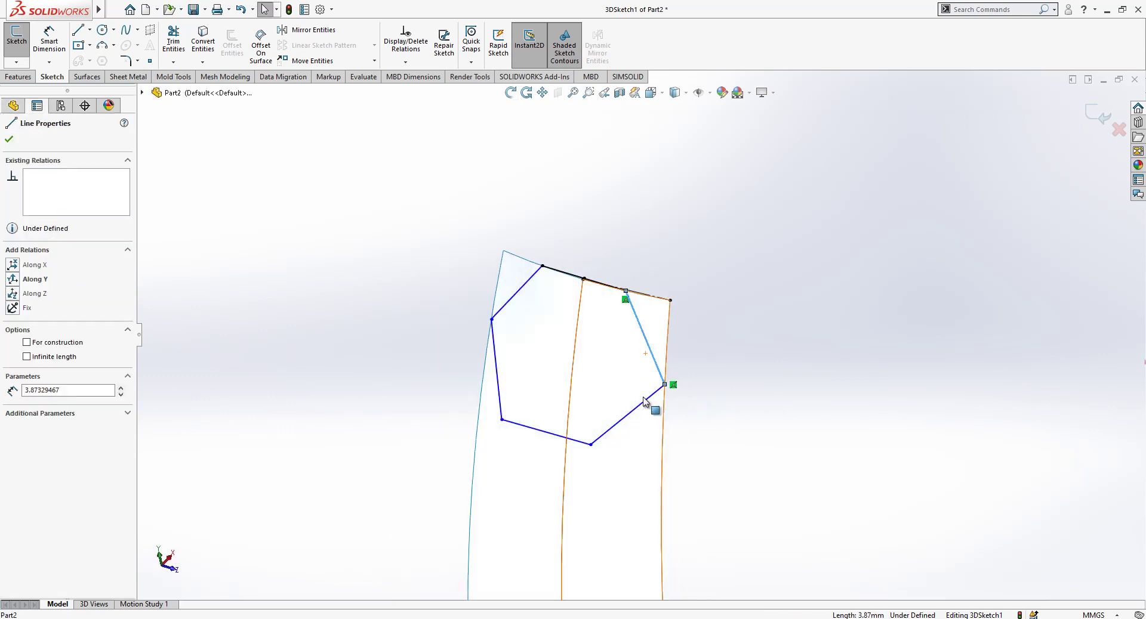
pyautogui.keyDown('ctrl'); pyautogui.click(643, 406); pyautogui.keyUp('ctrl')
pyautogui.keyDown('ctrl'); pyautogui.click(500, 373); pyautogui.keyUp('ctrl')
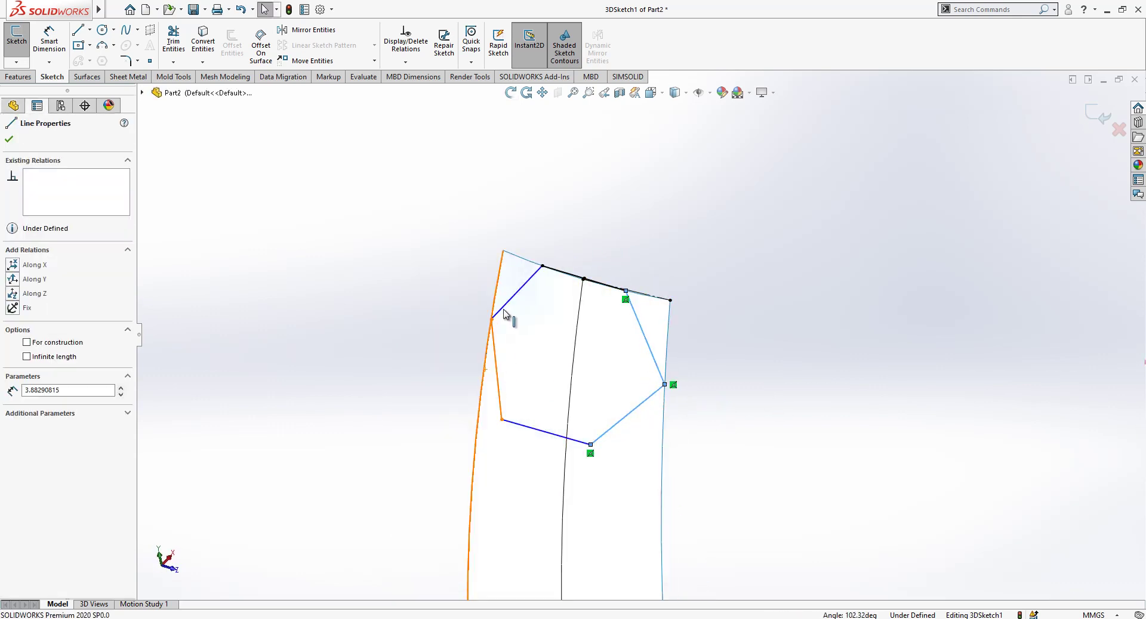
pyautogui.keyDown('ctrl'); pyautogui.click(504, 310); pyautogui.keyUp('ctrl')
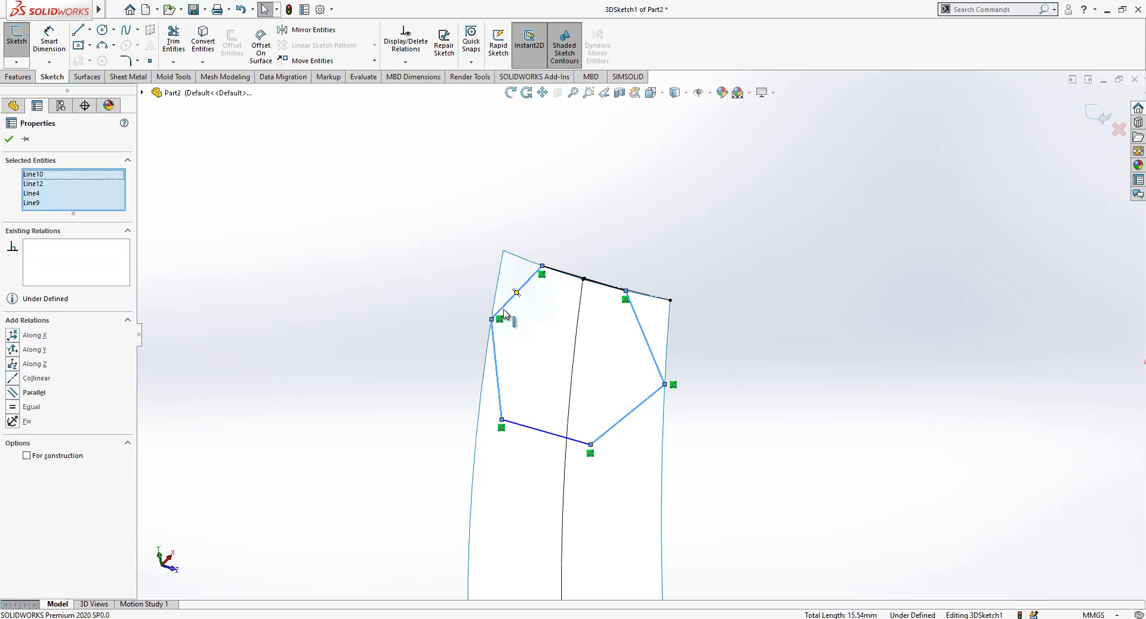
pyautogui.click(49, 407)
pyautogui.press('Escape')
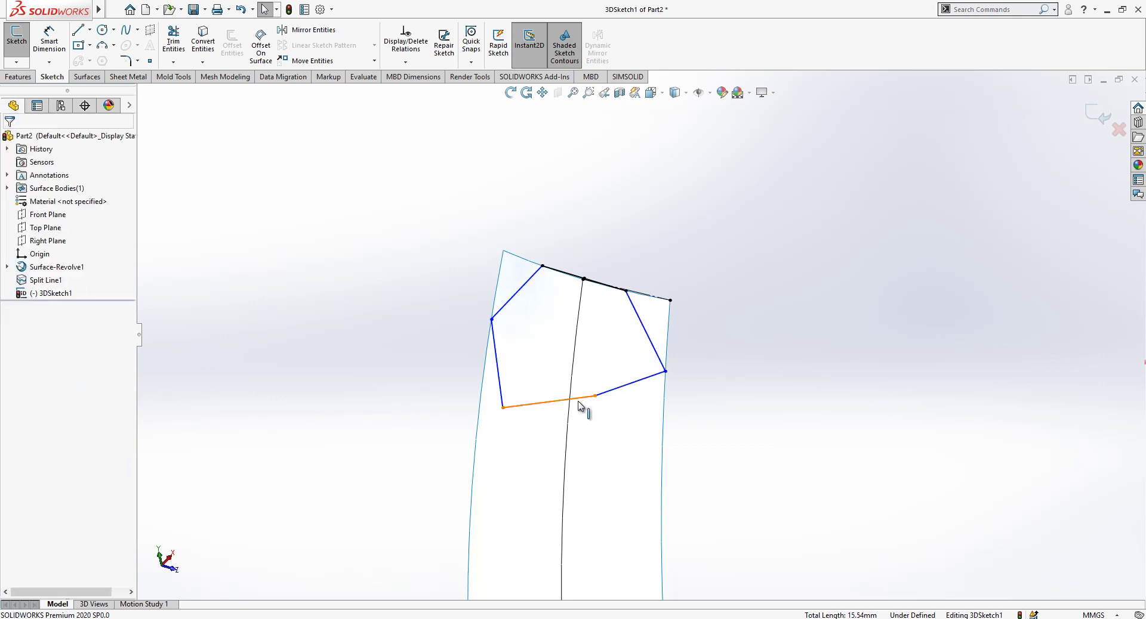
# Pull the hexagon's lower-right vertex downward and add a Parallel relation between the bottom and top lines
pyautogui.click(579, 406)
pyautogui.moveTo(601, 407); pyautogui.dragTo(599, 384, button='middle')
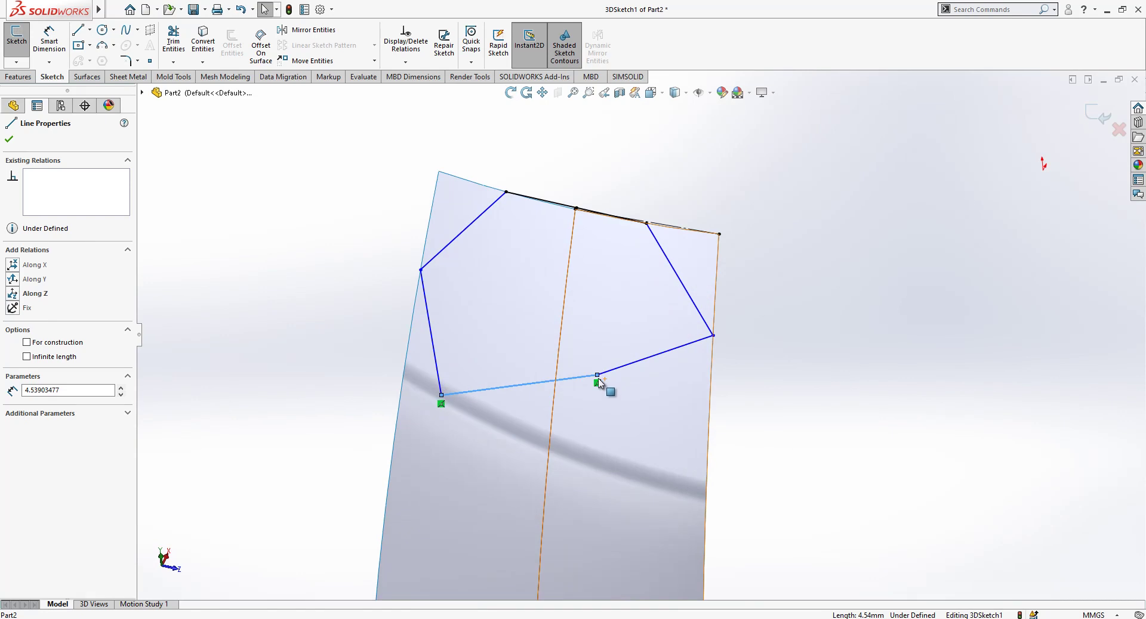
pyautogui.moveTo(597, 376)
pyautogui.mouseDown()
pyautogui.moveTo(621, 445)
pyautogui.moveTo(652, 485)
pyautogui.moveTo(613, 463)
pyautogui.mouseUp()
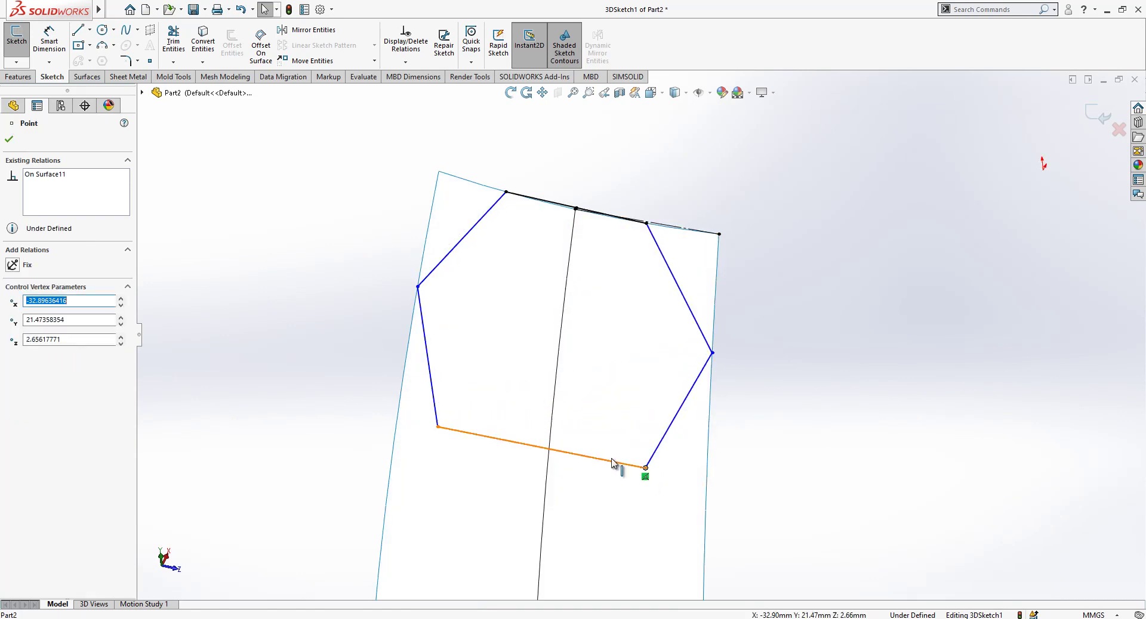
pyautogui.click(613, 463)
pyautogui.keyDown('ctrl'); pyautogui.click(594, 215); pyautogui.keyUp('ctrl')
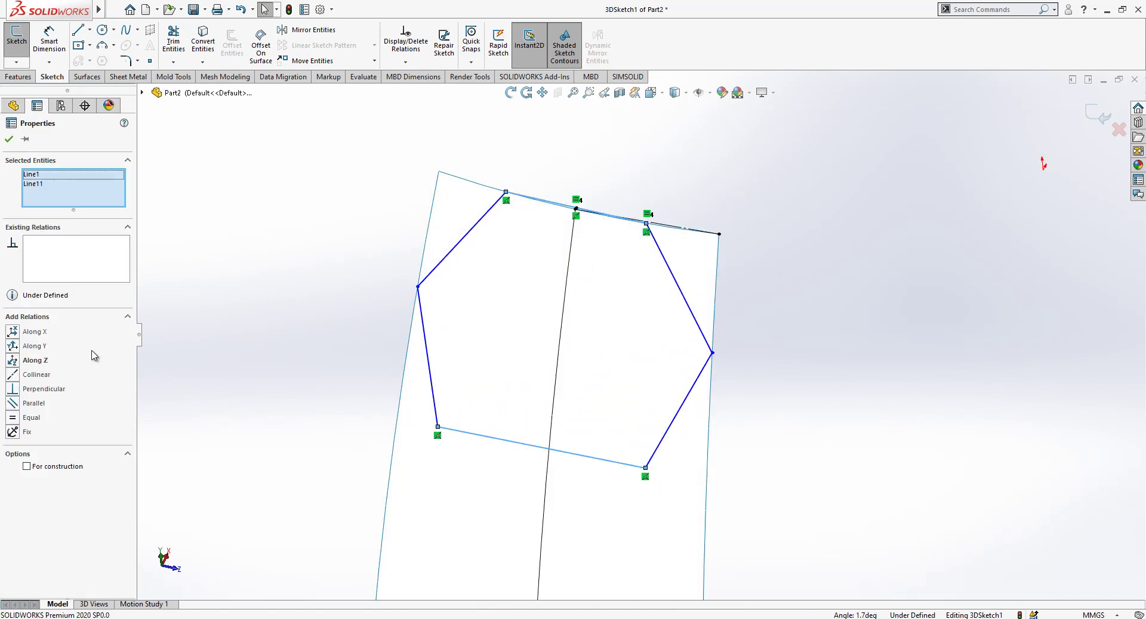
pyautogui.click(33, 404)
pyautogui.press('Escape')
# Add an Equal relation between the hexagon's bottom and top lines
pyautogui.moveTo(662, 426)
pyautogui.mouseDown(button='middle')
pyautogui.moveTo(707, 378)
pyautogui.moveTo(626, 420)
pyautogui.mouseUp(button='middle')
pyautogui.click(610, 371)
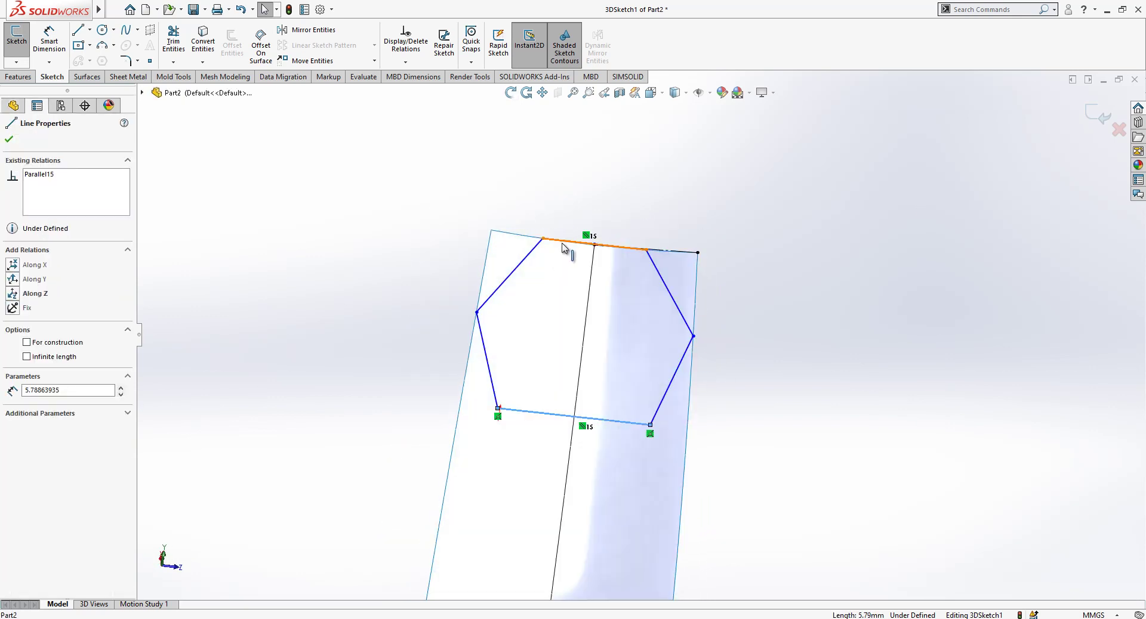
pyautogui.keyDown('ctrl'); pyautogui.click(552, 246); pyautogui.keyUp('ctrl')
pyautogui.click(42, 423)
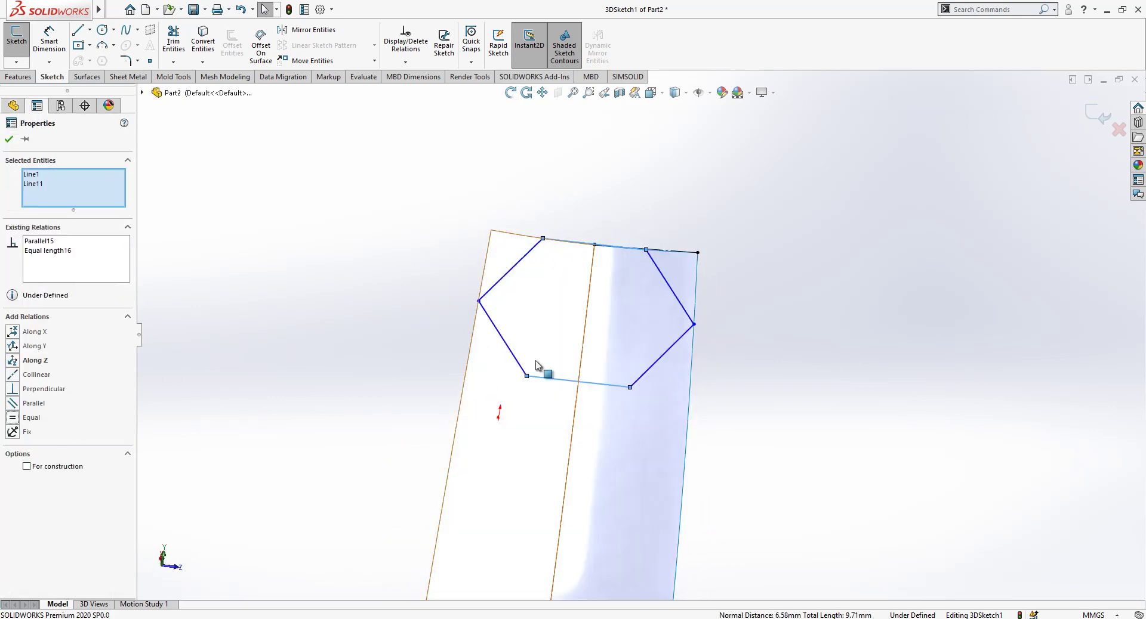
pyautogui.click(757, 366)
# Dimension the distance between the hexagon's top and bottom lines and set it to 8 mm
pyautogui.moveTo(757, 366); pyautogui.dragTo(637, 311, button='middle')
pyautogui.click(51, 43)
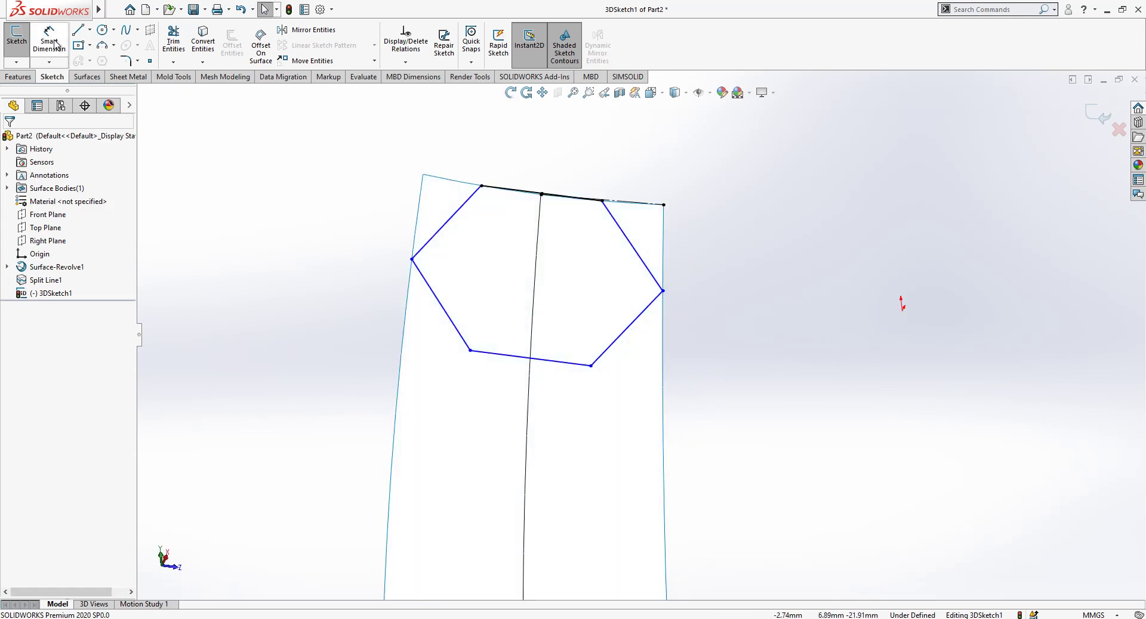
pyautogui.click(501, 353)
pyautogui.scroll(-4, 485, 170)
pyautogui.click(529, 210)
pyautogui.click(270, 220)
pyautogui.click(274, 227)
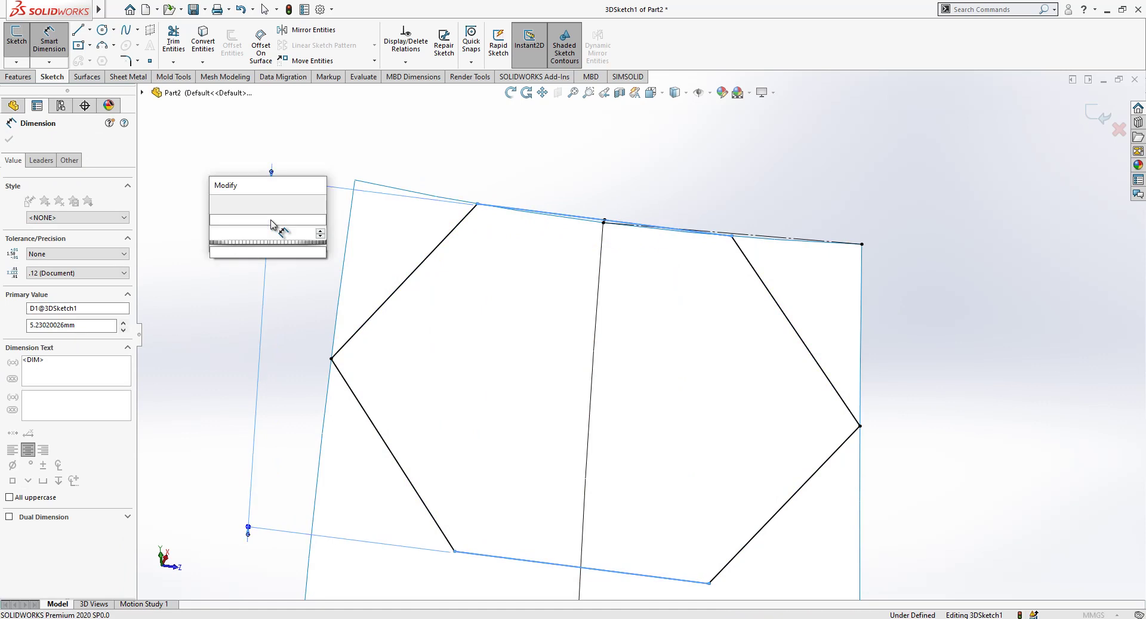
pyautogui.write('8')
pyautogui.press('Return')
pyautogui.click(234, 222)
pyautogui.scroll(6, 757, 281)
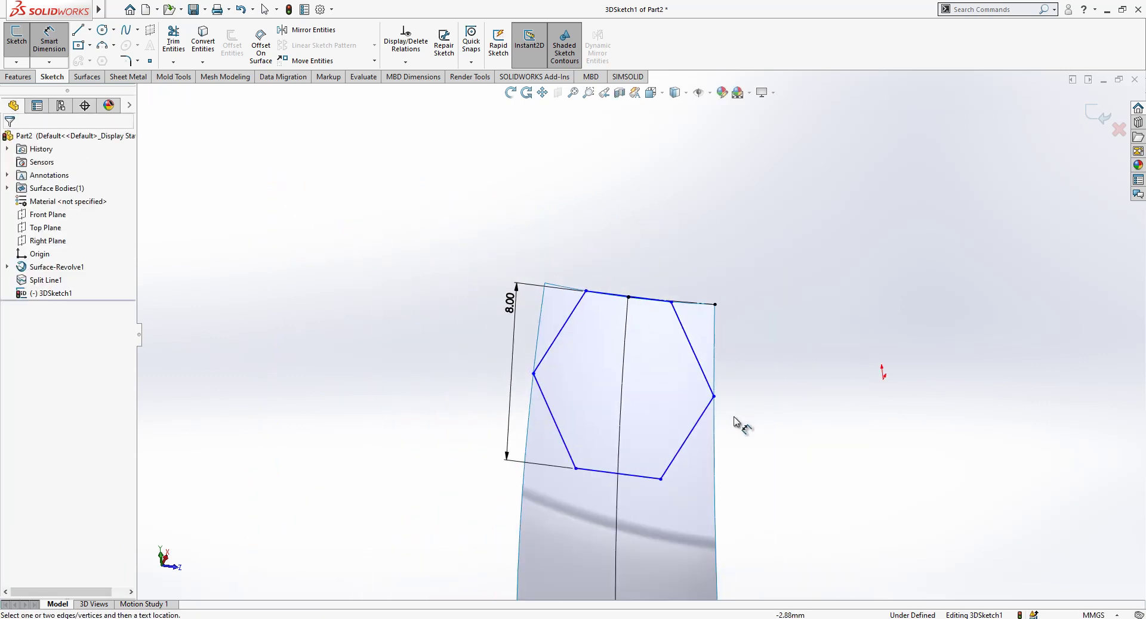
# Examine how the 8 mm hexagon sits on the curved surface segment from several angles
pyautogui.scroll(-2, 744, 417)
pyautogui.moveTo(618, 487); pyautogui.dragTo(538, 469, button='middle')
pyautogui.moveTo(518, 476)
pyautogui.mouseDown()
pyautogui.moveTo(575, 473)
pyautogui.moveTo(553, 345)
pyautogui.moveTo(523, 329)
pyautogui.mouseUp()
pyautogui.moveTo(523, 329); pyautogui.dragTo(611, 476, button='middle')
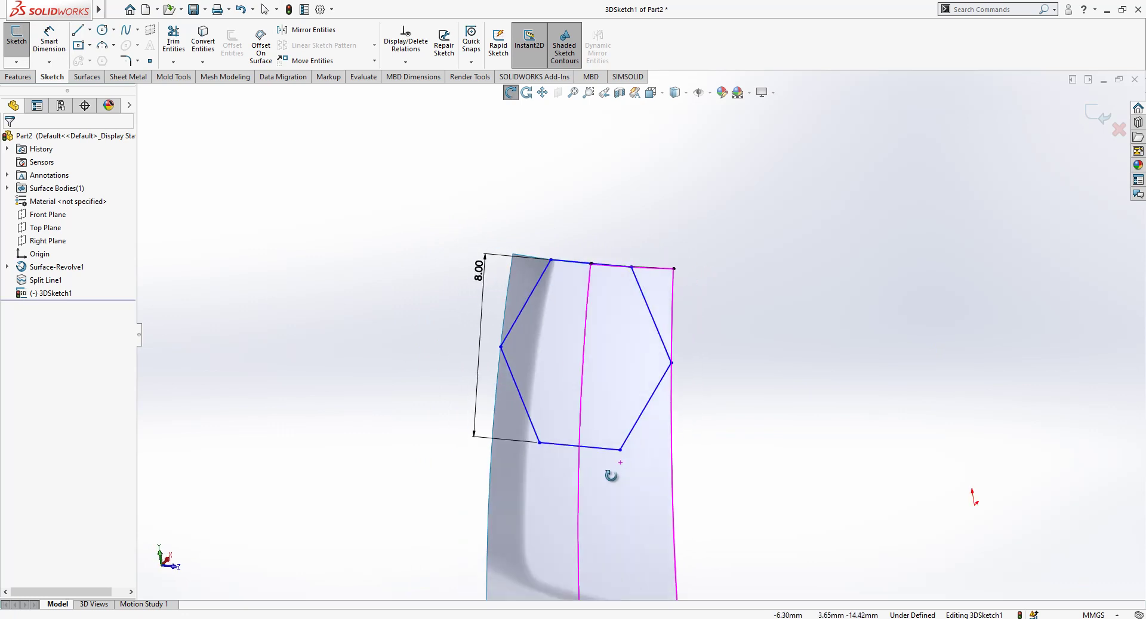
pyautogui.scroll(4, 612, 475)
pyautogui.scroll(-4, 660, 448)
pyautogui.scroll(2, 636, 404)
pyautogui.click(612, 330)
pyautogui.scroll(-2, 627, 307)
pyautogui.moveTo(626, 307); pyautogui.dragTo(647, 325, button='middle')
pyautogui.click(780, 352)
pyautogui.scroll(3, 780, 353)
pyautogui.scroll(-1, 693, 378)
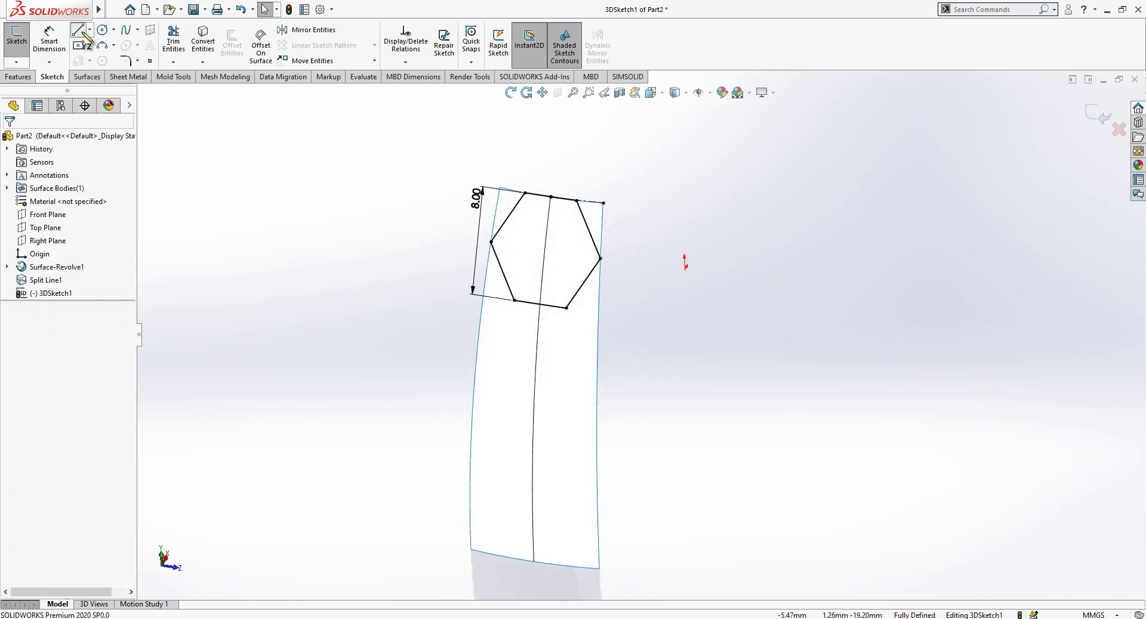
# Sketch a second hexagon below the first, sharing its bottom line and placing the two side vertices on the segment's side edges
pyautogui.click(80, 33)
pyautogui.scroll(-2, 492, 317)
pyautogui.click(551, 292)
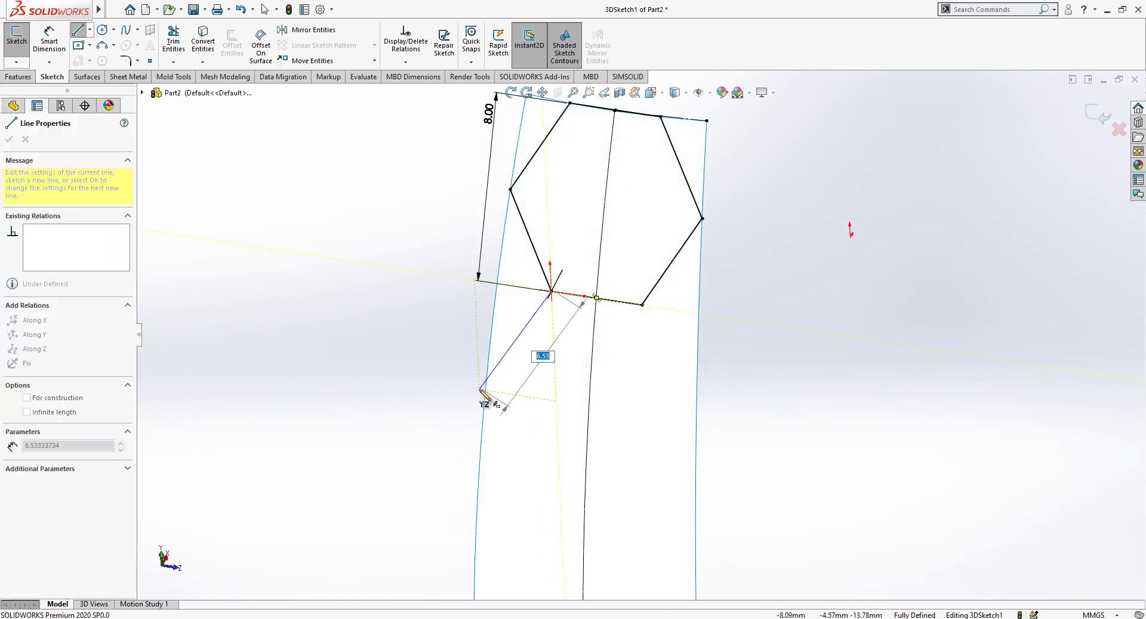
pyautogui.click(485, 387)
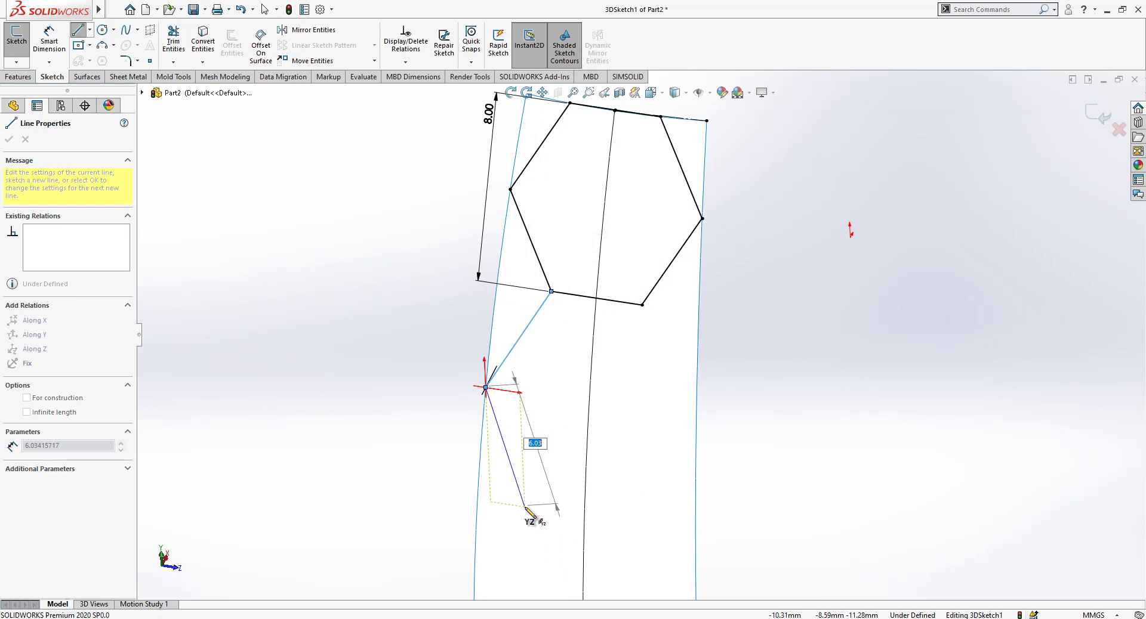
pyautogui.click(523, 502)
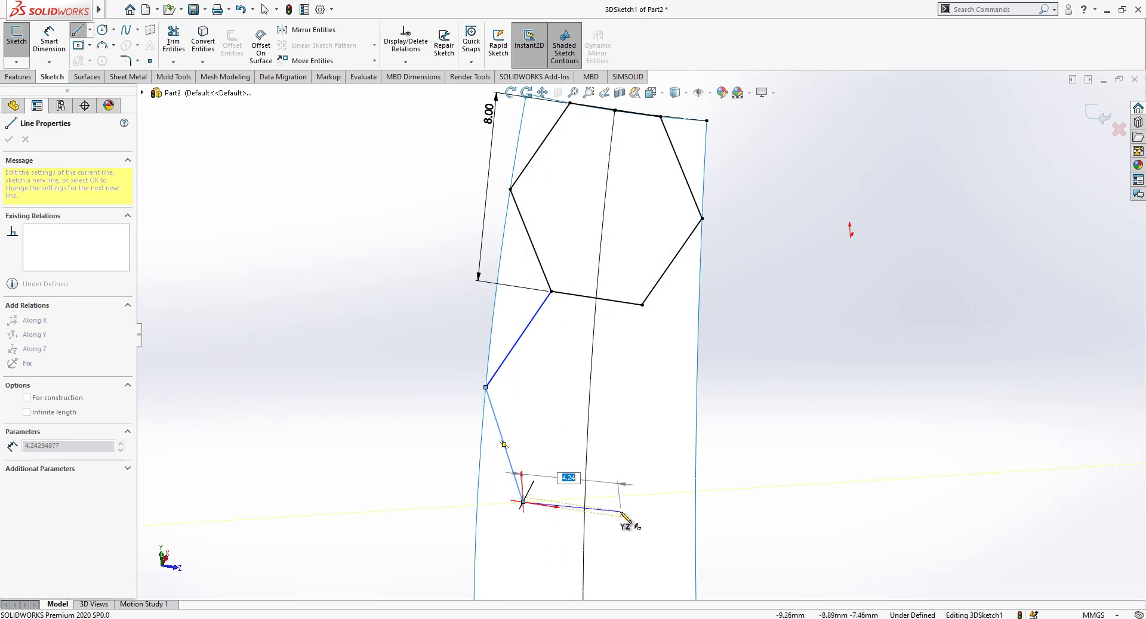
pyautogui.click(623, 517)
pyautogui.click(695, 429)
pyautogui.click(641, 305)
pyautogui.press('Escape')
# Add Equal relations among the four slanted side lines of the second hexagon
pyautogui.click(651, 328)
pyautogui.keyDown('ctrl'); pyautogui.click(504, 333); pyautogui.keyUp('ctrl')
pyautogui.click(26, 419)
pyautogui.click(516, 449)
pyautogui.click(503, 445)
pyautogui.keyDown('ctrl'); pyautogui.click(662, 468); pyautogui.keyUp('ctrl')
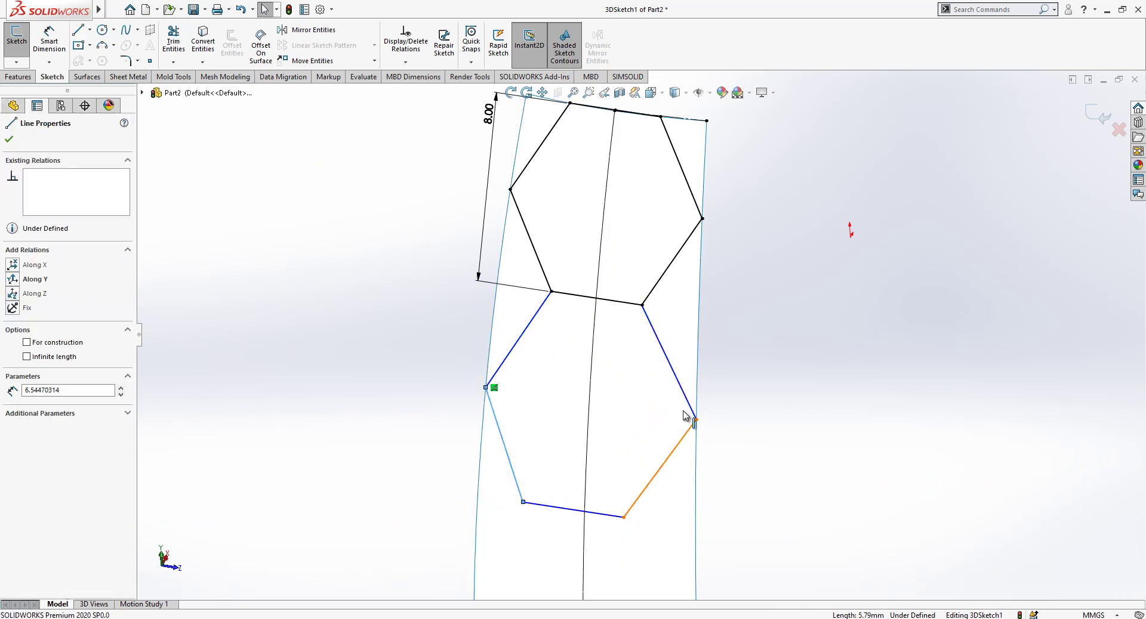
pyautogui.keyDown('ctrl'); pyautogui.click(688, 400); pyautogui.keyUp('ctrl')
pyautogui.click(48, 403)
pyautogui.click(568, 468)
# Make the second hexagon's bottom line parallel and equal to the line shared with the first hexagon
pyautogui.click(597, 500)
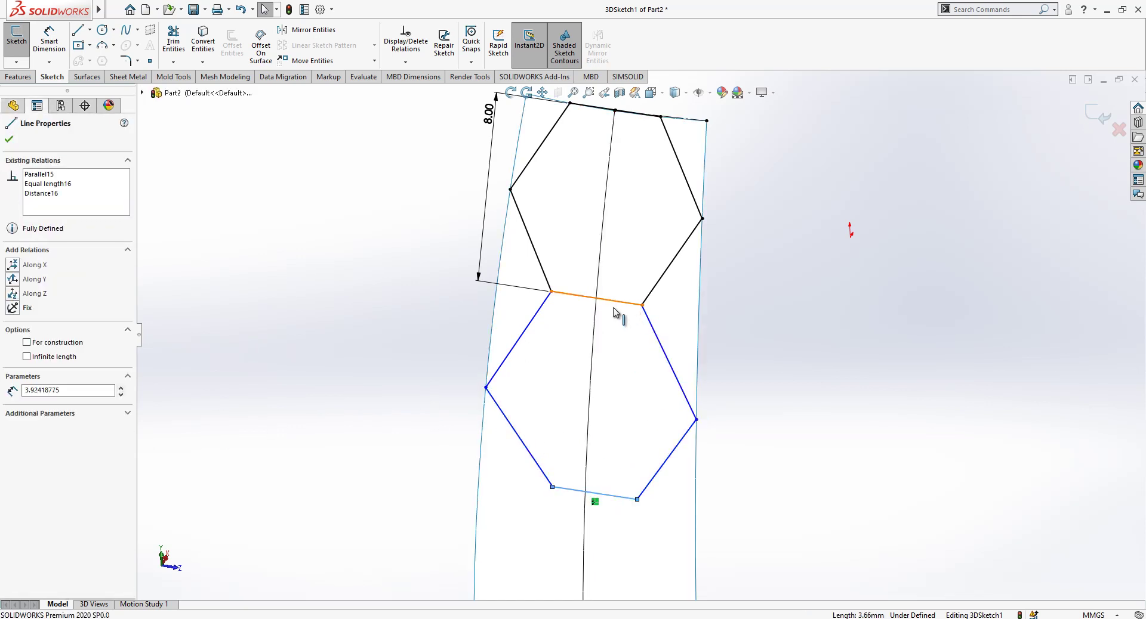
pyautogui.keyDown('ctrl'); pyautogui.click(627, 307); pyautogui.keyUp('ctrl')
pyautogui.click(24, 419)
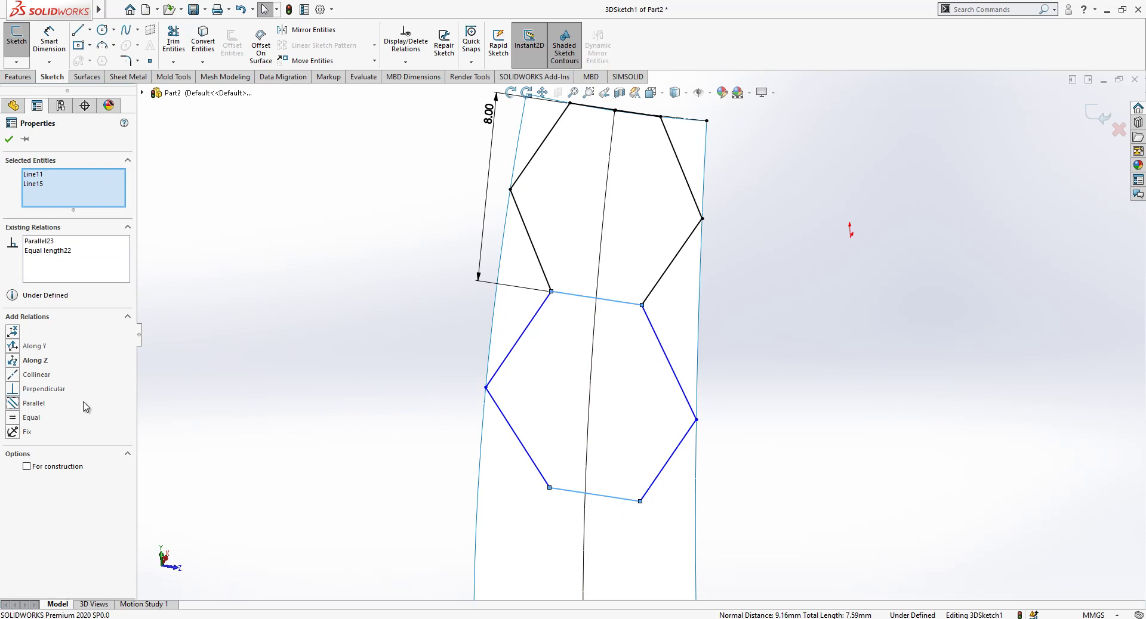
pyautogui.press('Escape')
# Pull the second hexagon's lower-left vertex downward and add On Surface relations tying both lower vertices to the split faces
pyautogui.moveTo(550, 489); pyautogui.dragTo(576, 534)
pyautogui.moveTo(576, 534); pyautogui.dragTo(621, 481, button='middle')
pyautogui.click(601, 481)
pyautogui.keyDown('ctrl'); pyautogui.click(576, 492); pyautogui.keyUp('ctrl')
pyautogui.click(13, 332)
pyautogui.click(342, 386)
pyautogui.click(626, 509)
pyautogui.keyDown('ctrl'); pyautogui.click(633, 513); pyautogui.keyUp('ctrl')
pyautogui.click(13, 333)
pyautogui.click(499, 332)
pyautogui.moveTo(499, 332); pyautogui.dragTo(525, 343, button='middle')
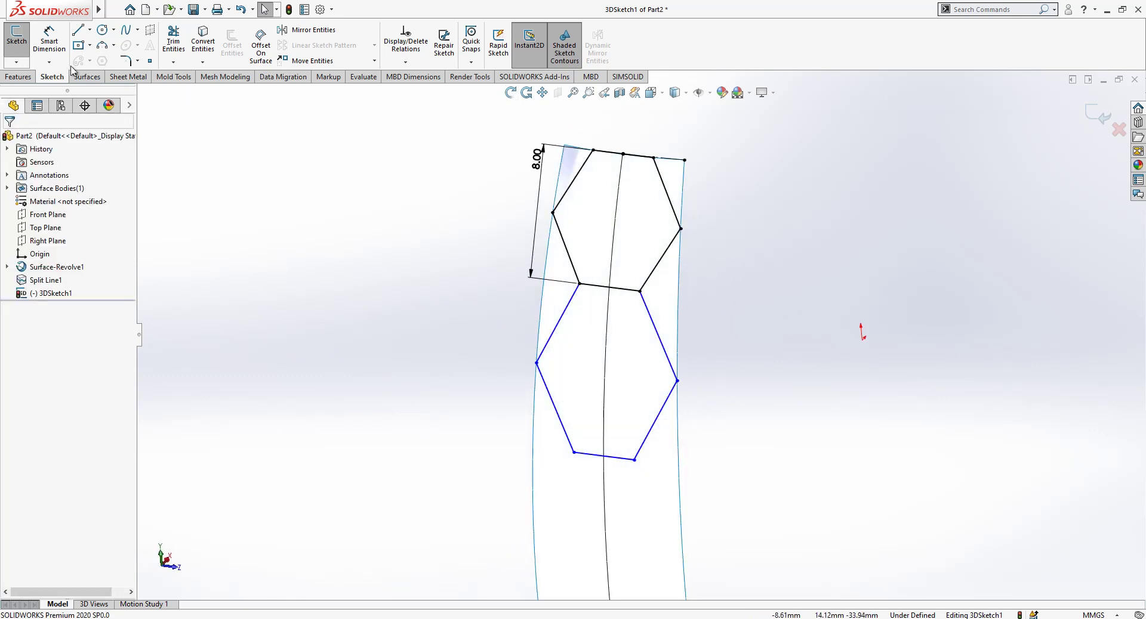
# Dimension the distance between the second hexagon's top and bottom lines and set it to 9 mm
pyautogui.click(49, 42)
pyautogui.click(597, 289)
pyautogui.click(588, 459)
pyautogui.click(493, 350)
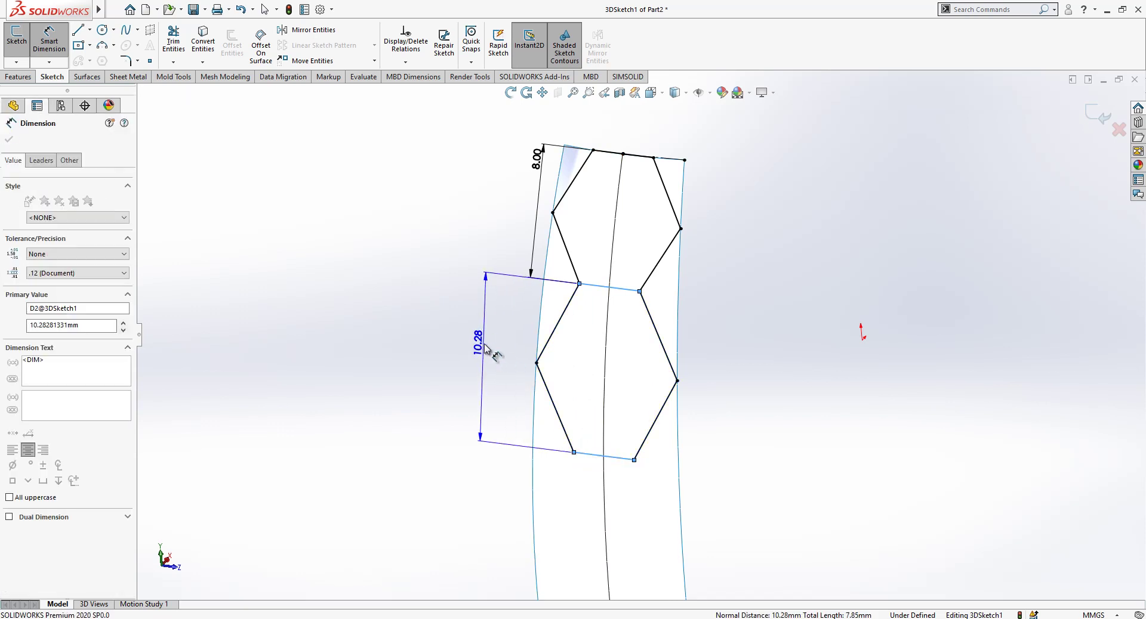
pyautogui.write('9')
pyautogui.press('Return')
# Sketch a third hexagon below the second, sharing its bottom line and placing the side vertices on the segment's side edges
pyautogui.moveTo(422, 333)
pyautogui.mouseDown(button='middle')
pyautogui.moveTo(690, 364)
pyautogui.moveTo(748, 340)
pyautogui.moveTo(726, 406)
pyautogui.mouseUp(button='middle')
pyautogui.scroll(-3, 726, 406)
pyautogui.scroll(3, 647, 385)
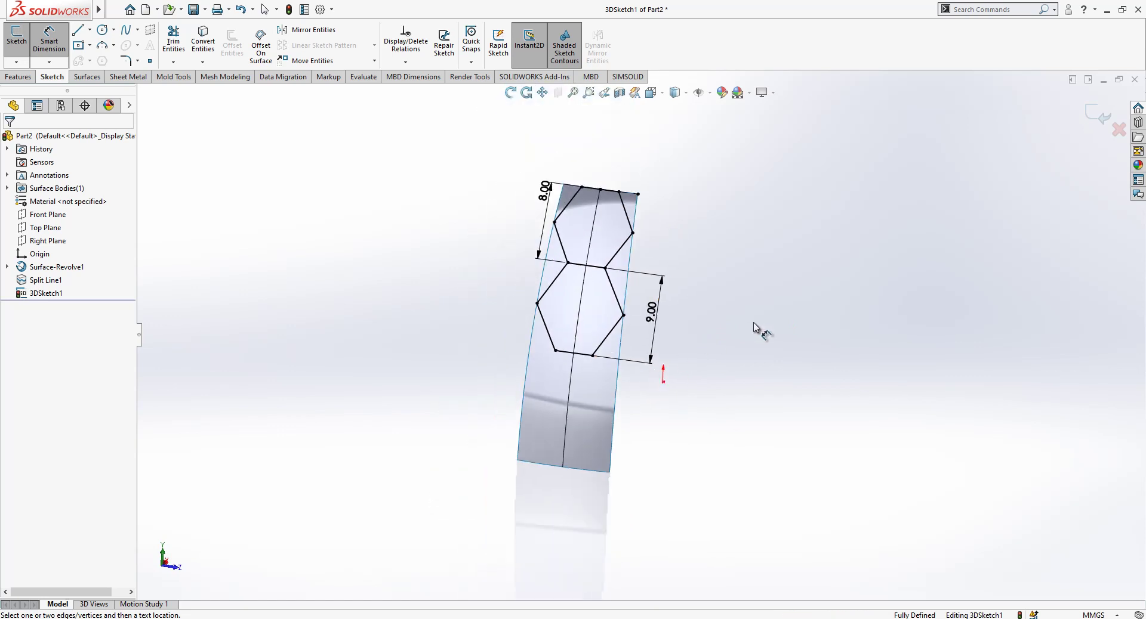
pyautogui.scroll(-2, 704, 341)
pyautogui.click(78, 29)
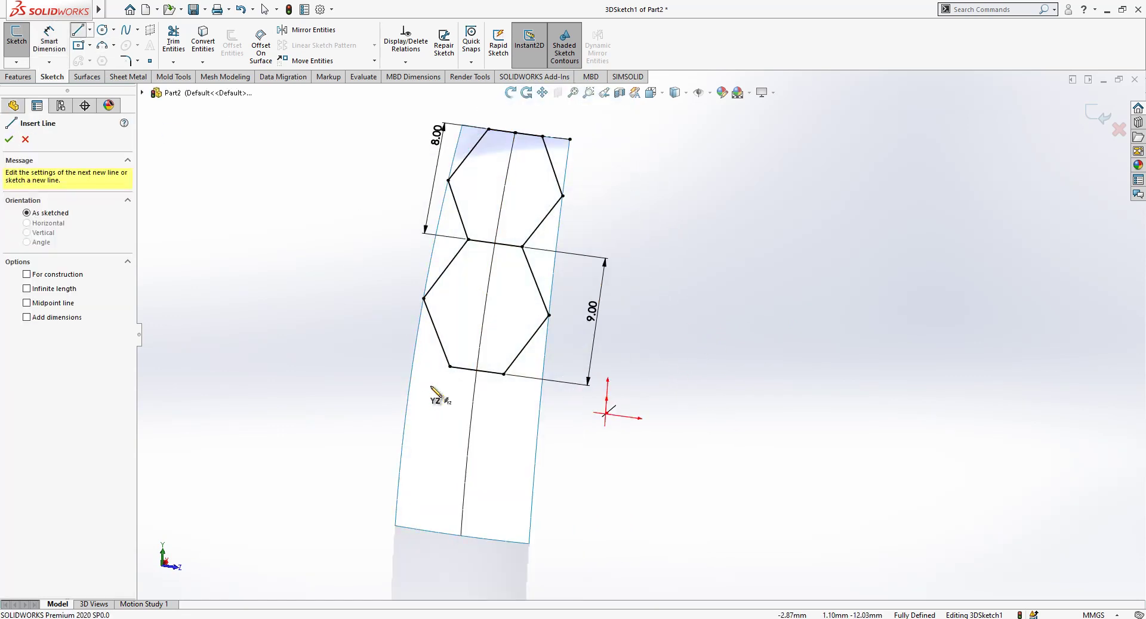
pyautogui.click(449, 367)
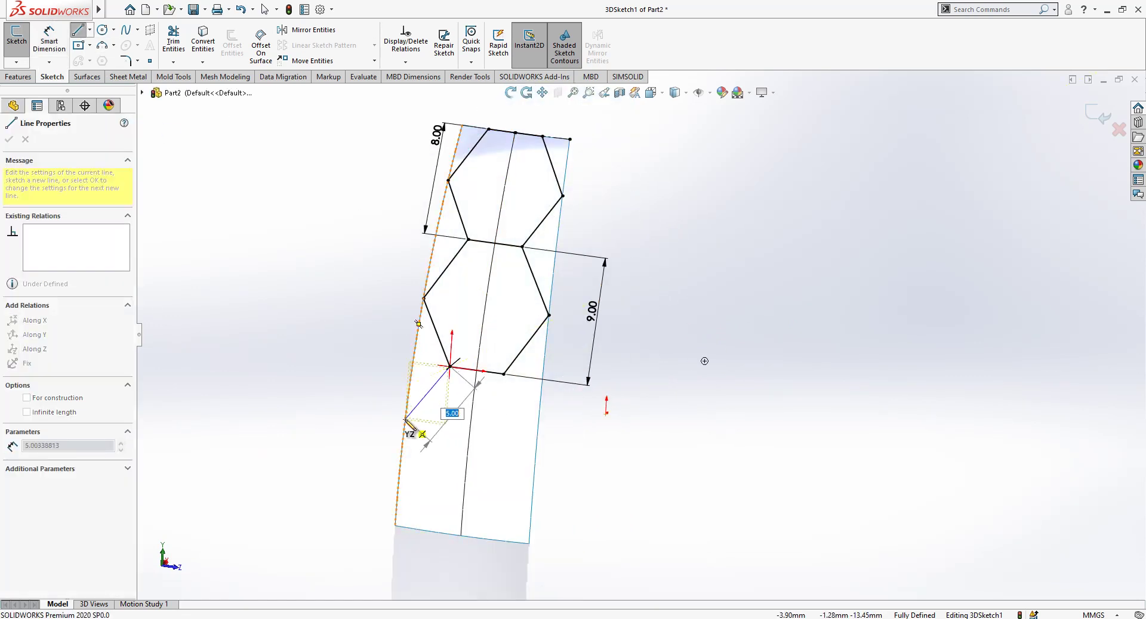
pyautogui.click(421, 473)
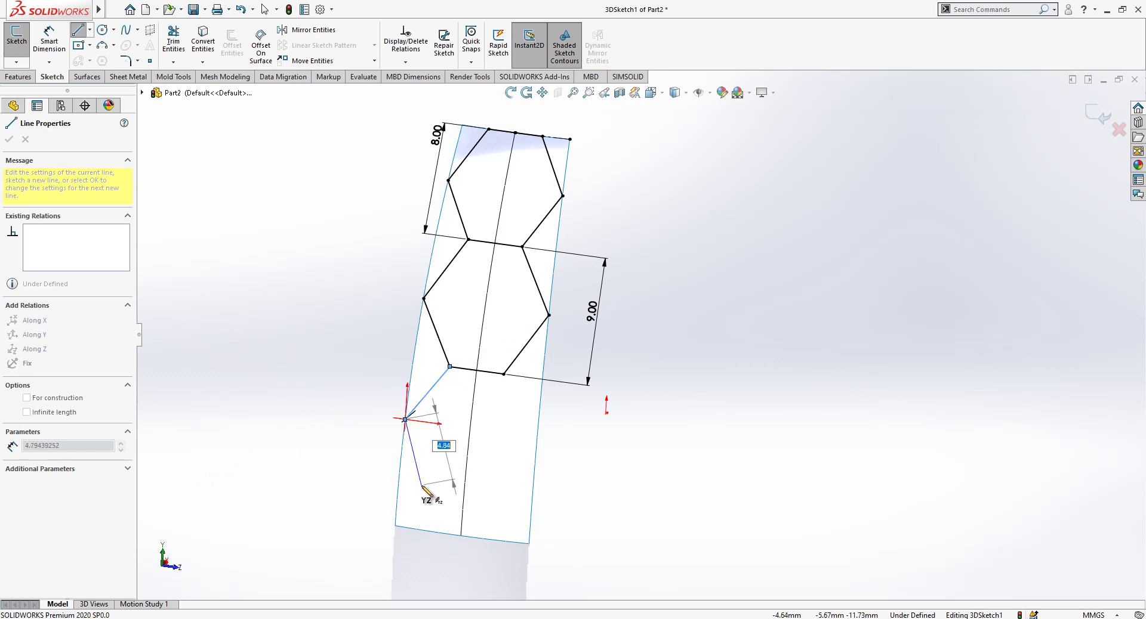
pyautogui.click(421, 486)
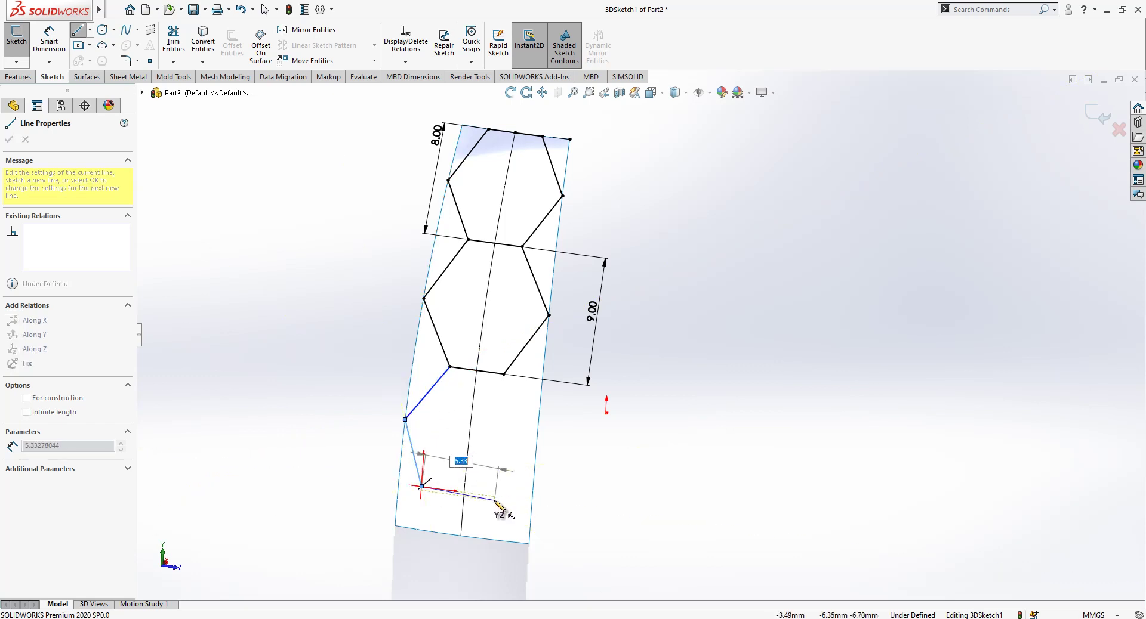
pyautogui.click(530, 474)
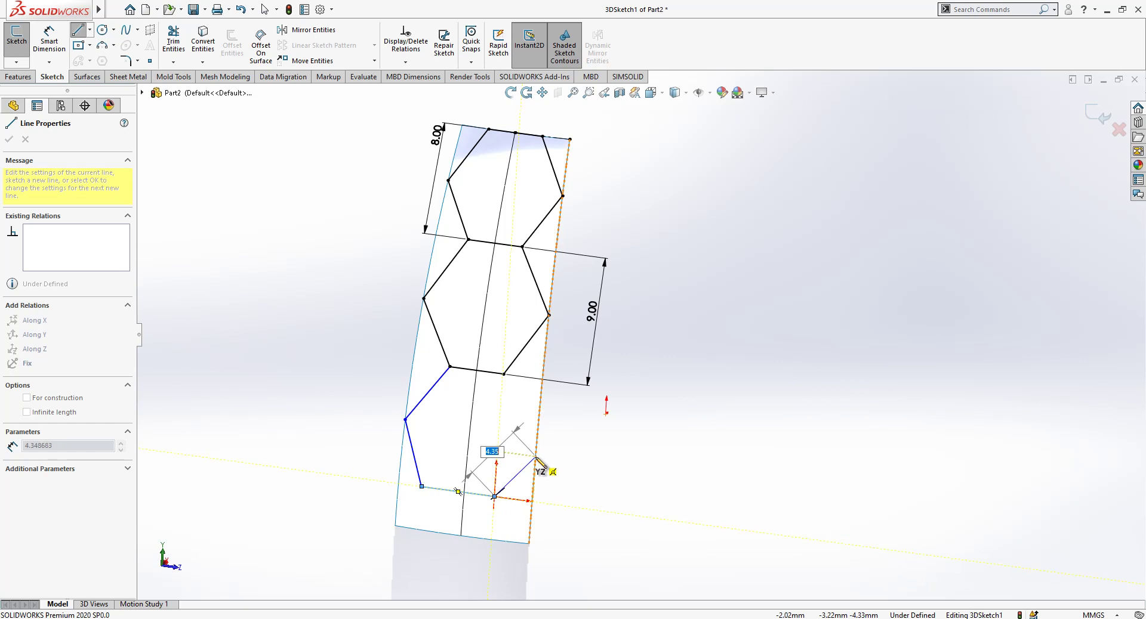
pyautogui.click(514, 391)
pyautogui.click(507, 386)
pyautogui.press('Escape')
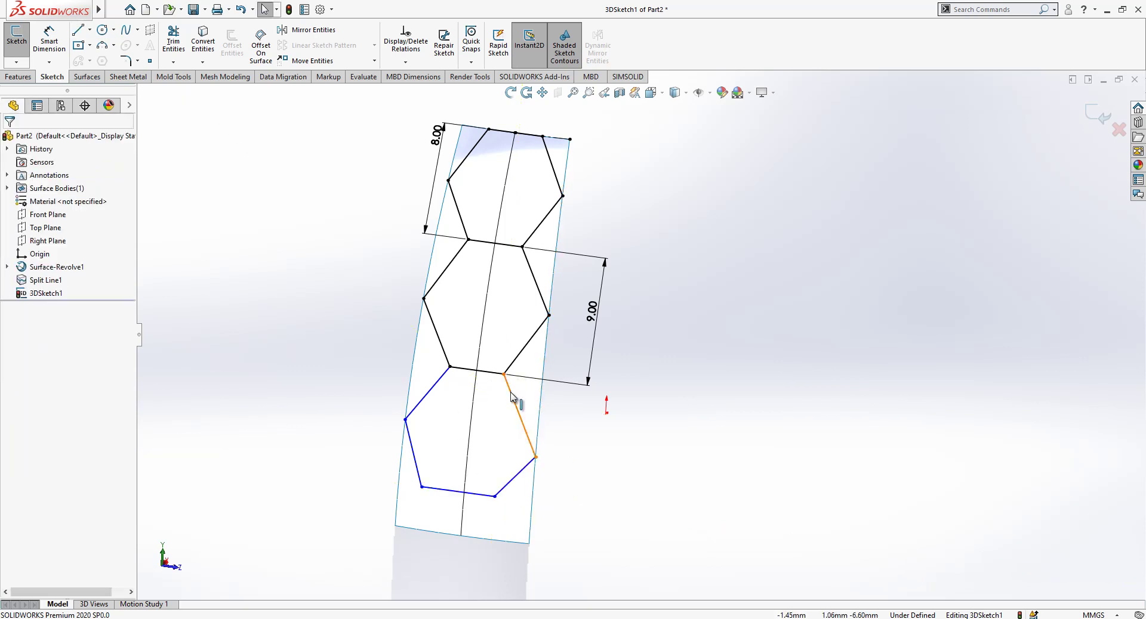
# Add an Equal relation among the four slanted side lines of the third hexagon
pyautogui.click(510, 388)
pyautogui.keyDown('ctrl'); pyautogui.click(430, 395); pyautogui.keyUp('ctrl')
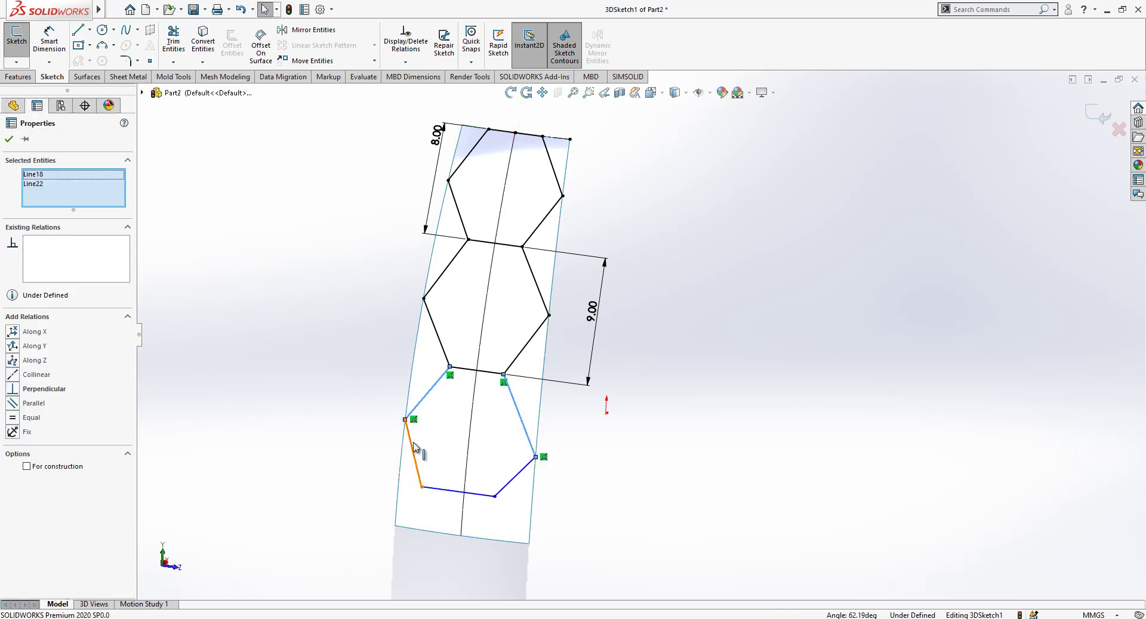
pyautogui.keyDown('ctrl'); pyautogui.click(414, 451); pyautogui.keyUp('ctrl')
pyautogui.keyDown('ctrl'); pyautogui.click(483, 484); pyautogui.keyUp('ctrl')
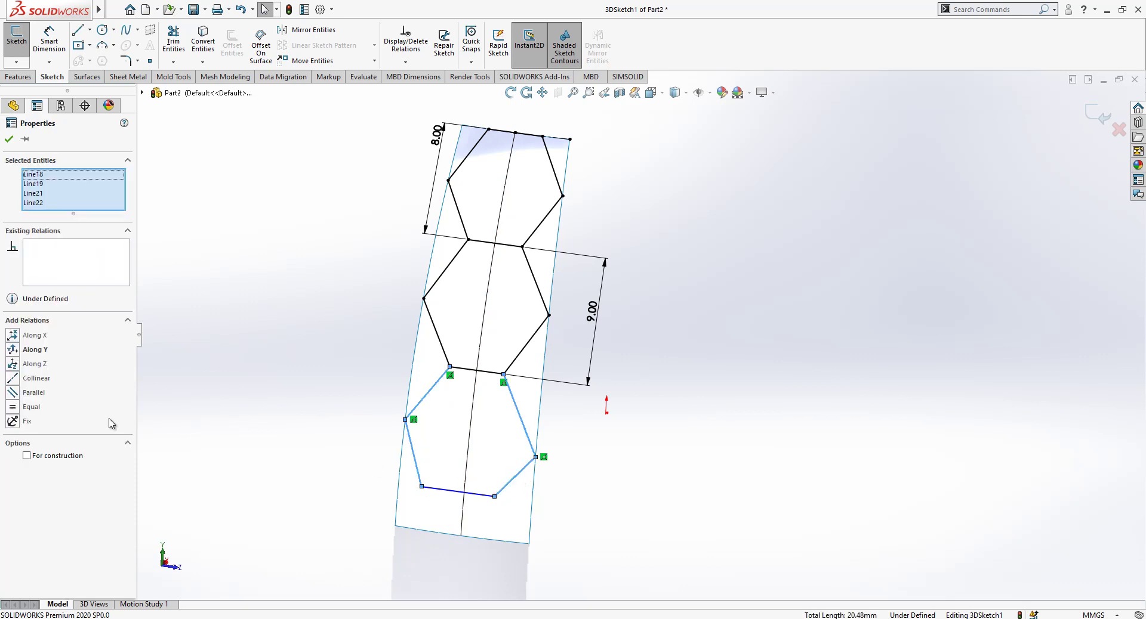
# Add On Surface relations tying the third hexagon's two lower vertices to their split faces
pyautogui.click(521, 502)
pyautogui.keyDown('ctrl'); pyautogui.click(501, 516); pyautogui.keyUp('ctrl')
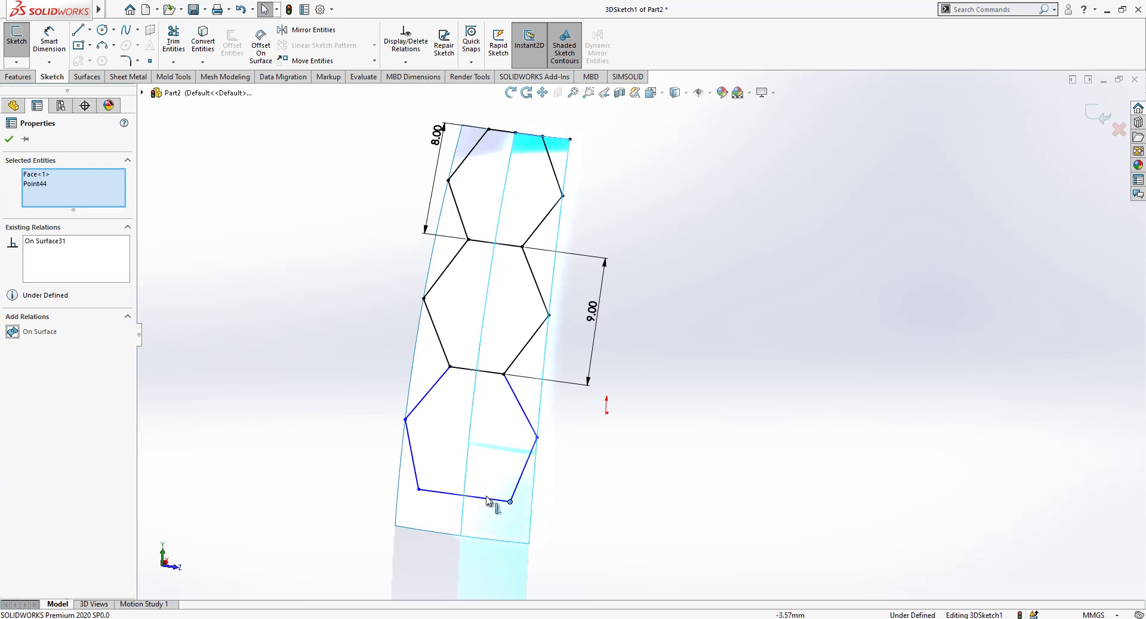
pyautogui.press('Escape')
pyautogui.click(418, 489)
pyautogui.keyDown('ctrl'); pyautogui.click(421, 511); pyautogui.keyUp('ctrl')
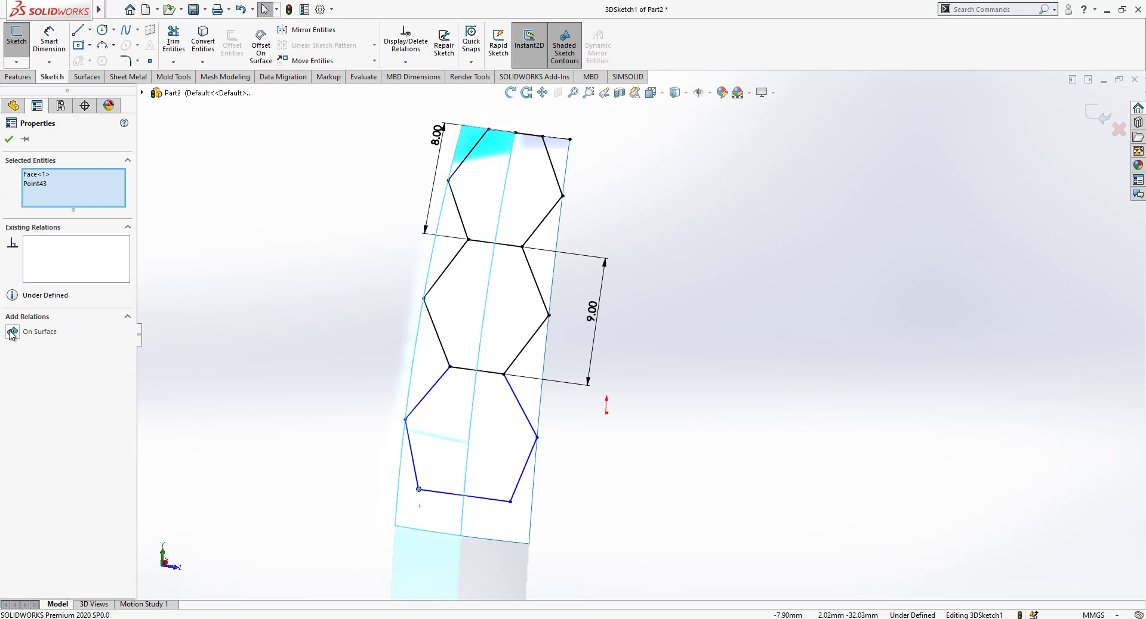
pyautogui.click(445, 502)
# Try an Equal relation between the third hexagon's bottom line and its shared top line, and undo it
pyautogui.click(456, 495)
pyautogui.keyDown('ctrl'); pyautogui.click(460, 368); pyautogui.keyUp('ctrl')
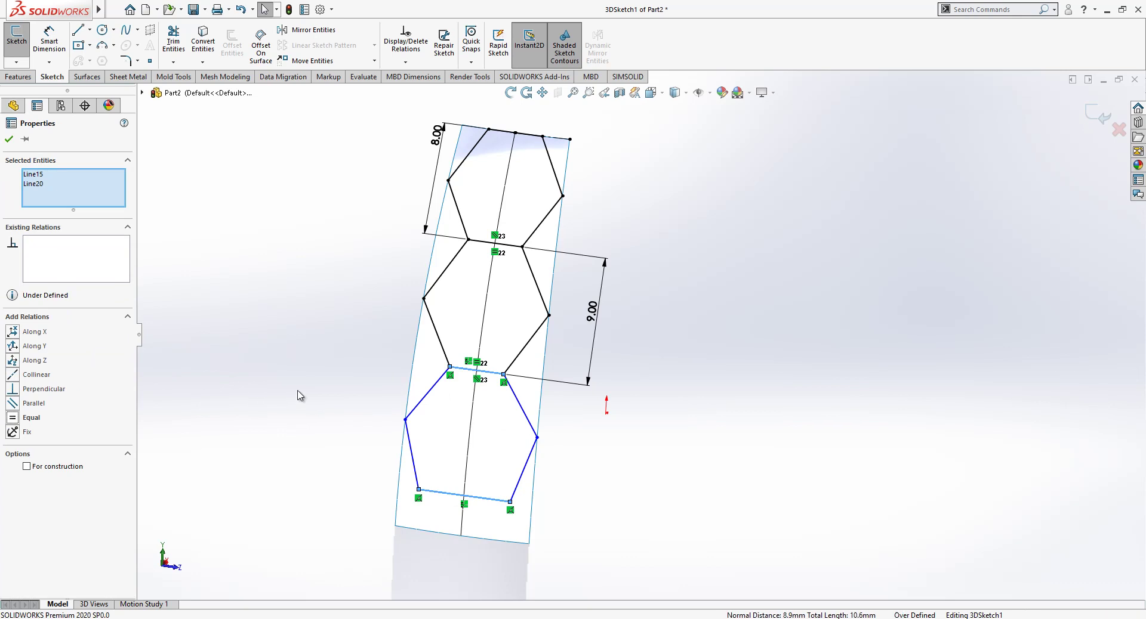
pyautogui.scroll(1, 561, 448)
pyautogui.scroll(-2, 621, 450)
pyautogui.moveTo(608, 447)
pyautogui.mouseDown(button='middle')
pyautogui.moveTo(501, 450)
pyautogui.moveTo(585, 451)
pyautogui.moveTo(557, 415)
pyautogui.moveTo(472, 449)
pyautogui.mouseUp(button='middle')
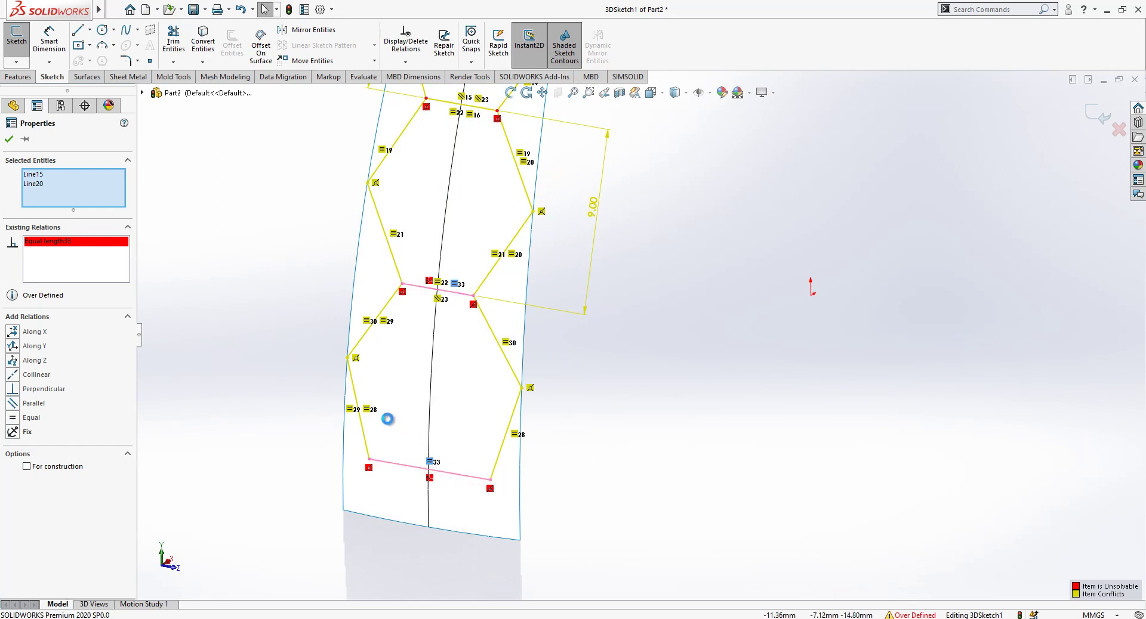
pyautogui.hotkey('ctrl', 'z')
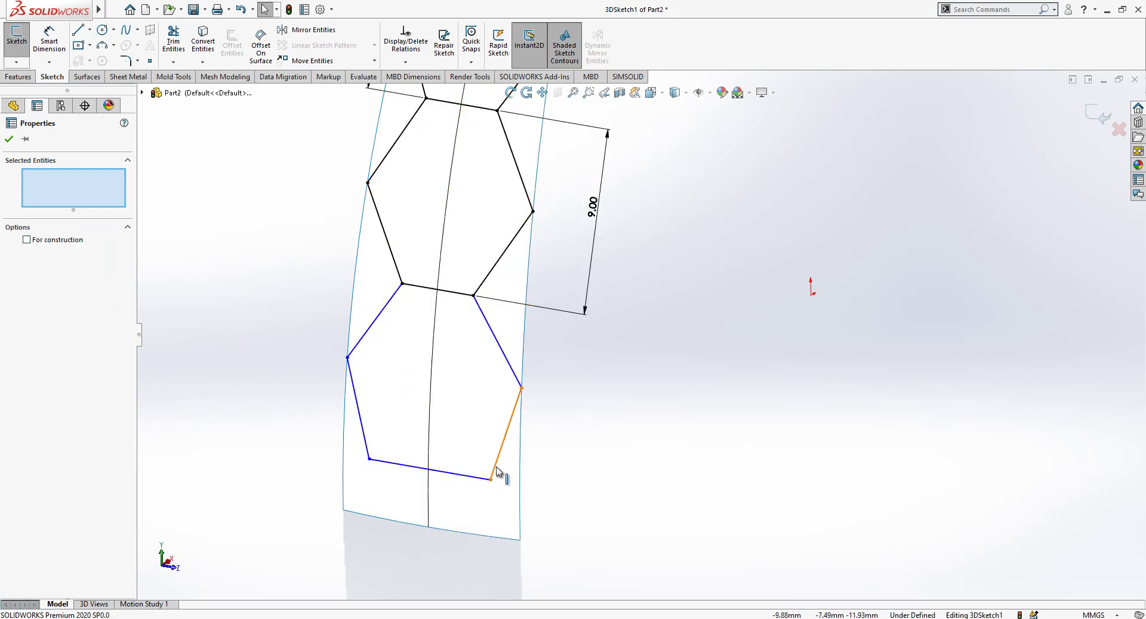
# Try pulling the third hexagon's lower-right vertex upward, and undo the move
pyautogui.click(490, 481)
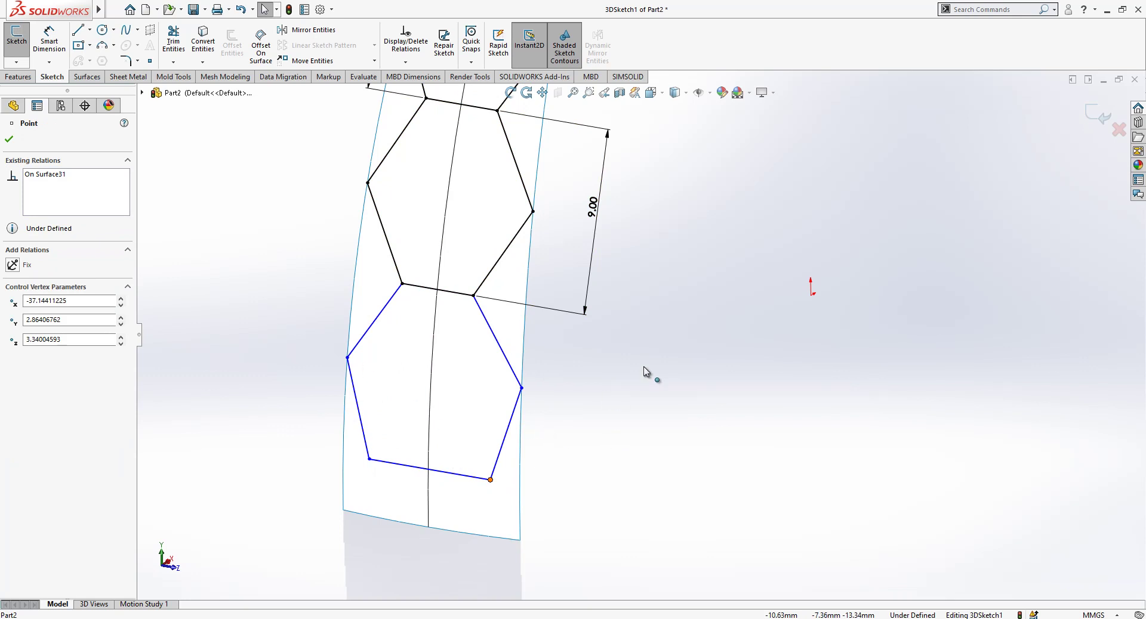
pyautogui.moveTo(490, 480); pyautogui.dragTo(484, 345)
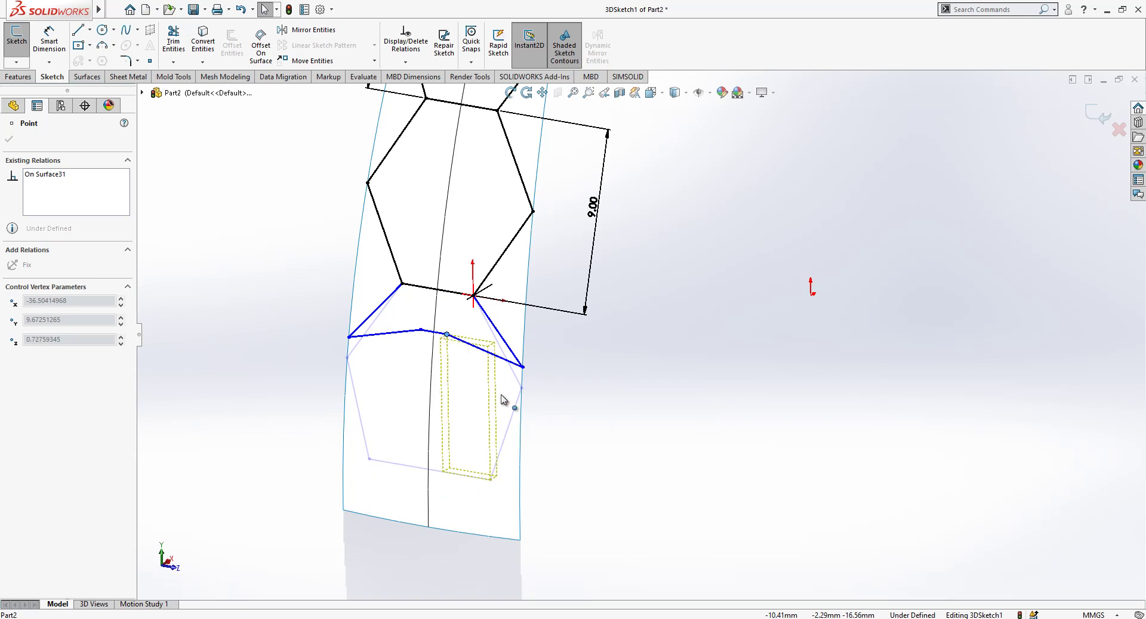
pyautogui.moveTo(442, 341); pyautogui.dragTo(444, 343)
pyautogui.moveTo(445, 343); pyautogui.dragTo(743, 381, button='middle')
pyautogui.hotkey('ctrl', 'z')
pyautogui.click(706, 424)
pyautogui.click(742, 386)
pyautogui.press('z')
# Delete the third hexagon's bottom line and pull its two loose lower vertices closer together
pyautogui.click(677, 414)
pyautogui.press('Delete')
pyautogui.scroll(-3, 675, 350)
pyautogui.moveTo(535, 415)
pyautogui.mouseDown()
pyautogui.moveTo(536, 367)
pyautogui.moveTo(579, 363)
pyautogui.mouseUp()
pyautogui.moveTo(653, 399)
pyautogui.mouseDown()
pyautogui.moveTo(642, 350)
pyautogui.moveTo(657, 384)
pyautogui.moveTo(650, 401)
pyautogui.mouseUp()
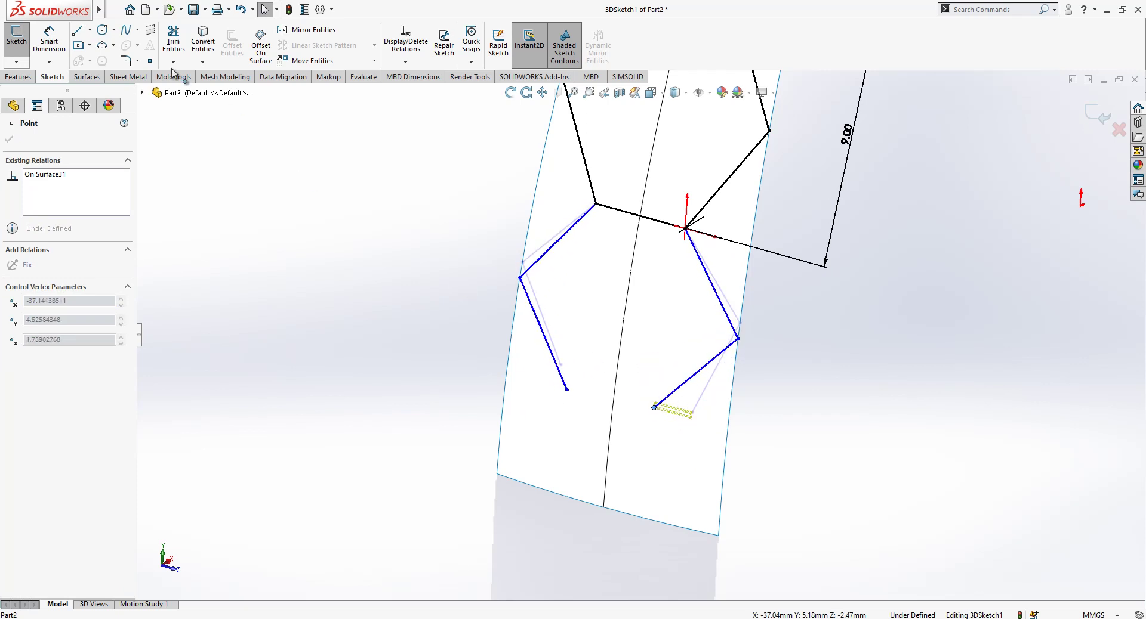
# Sketch a new bottom line joining the third hexagon's two lower vertices
pyautogui.click(78, 31)
pyautogui.click(566, 390)
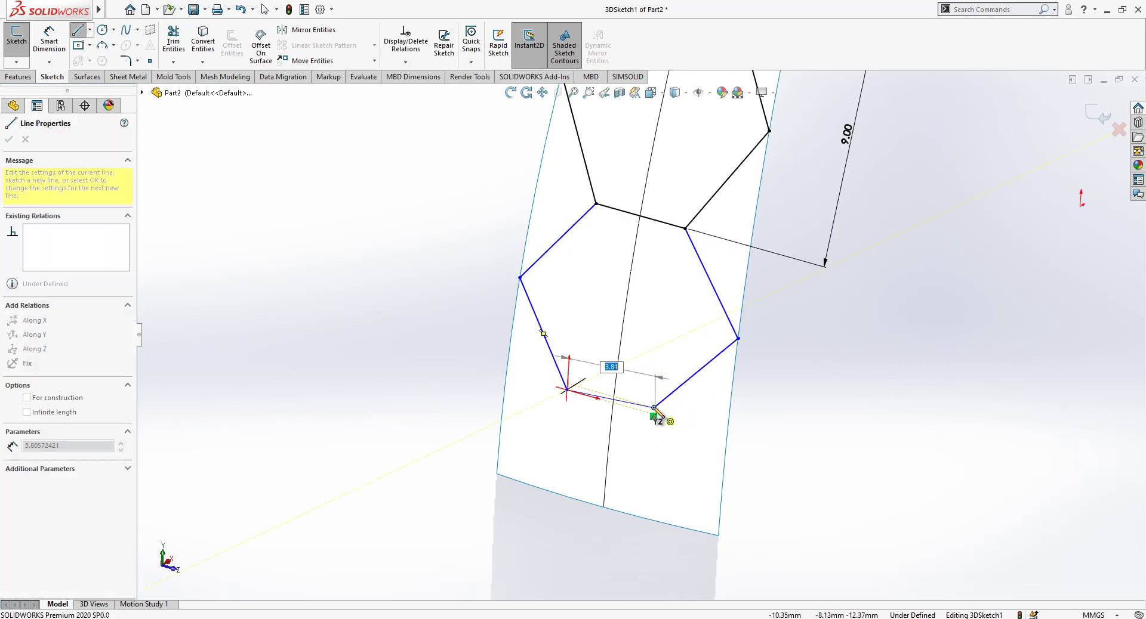
pyautogui.click(654, 407)
pyautogui.press('Escape')
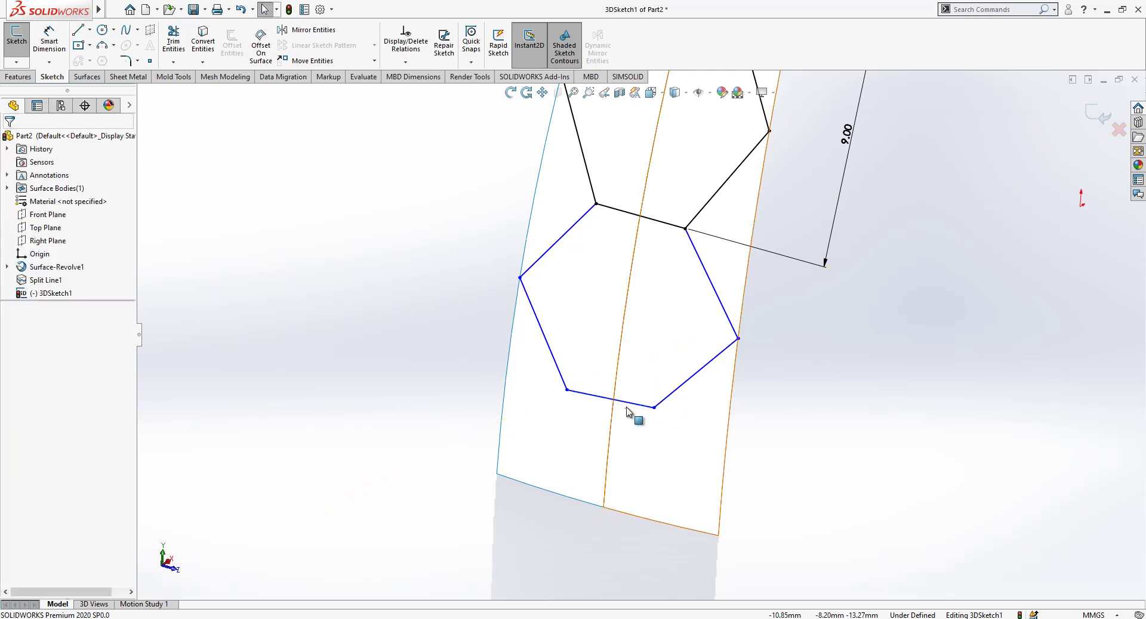
# Add an Equal relation between the third hexagon's new bottom line and its shared top line
pyautogui.click(636, 403)
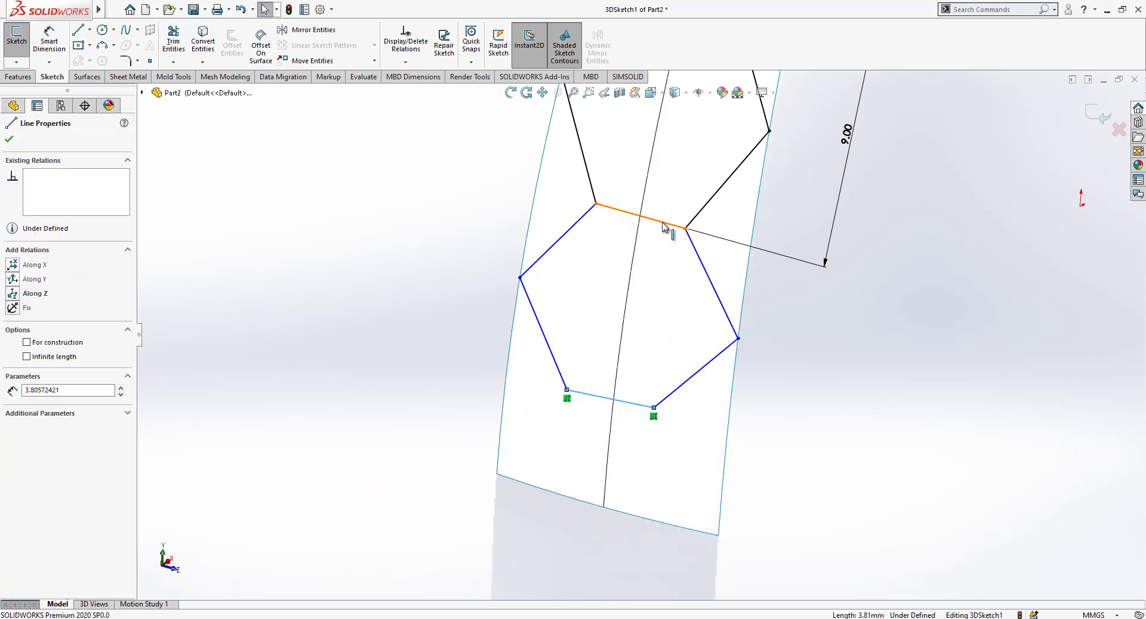
pyautogui.keyDown('ctrl'); pyautogui.click(667, 225); pyautogui.keyUp('ctrl')
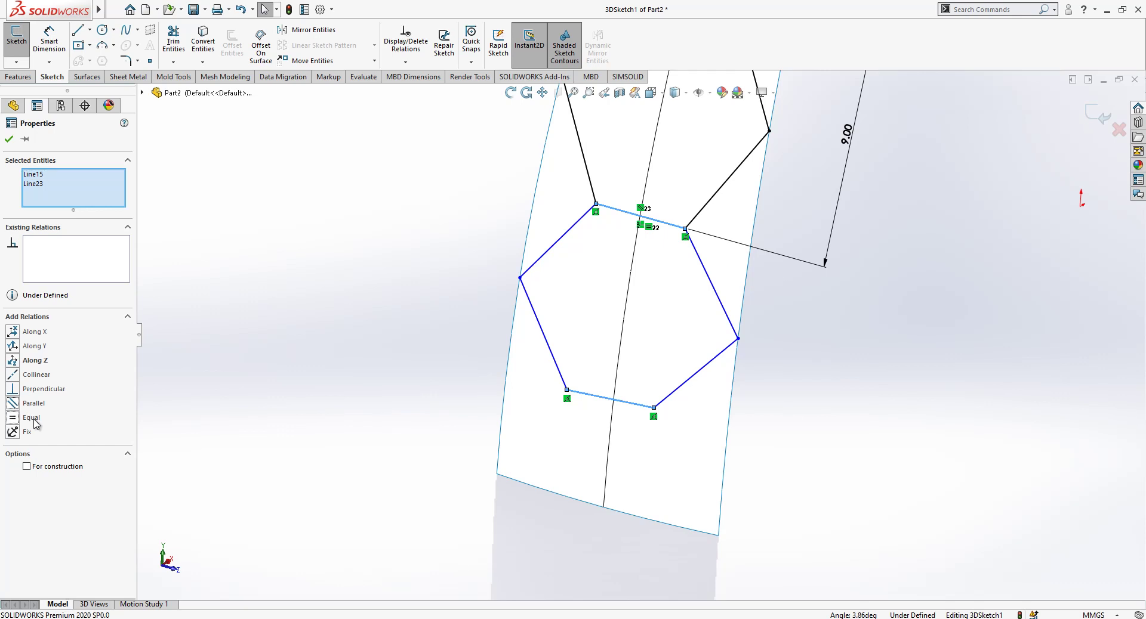
pyautogui.click(36, 418)
pyautogui.moveTo(429, 433); pyautogui.dragTo(678, 373, button='middle')
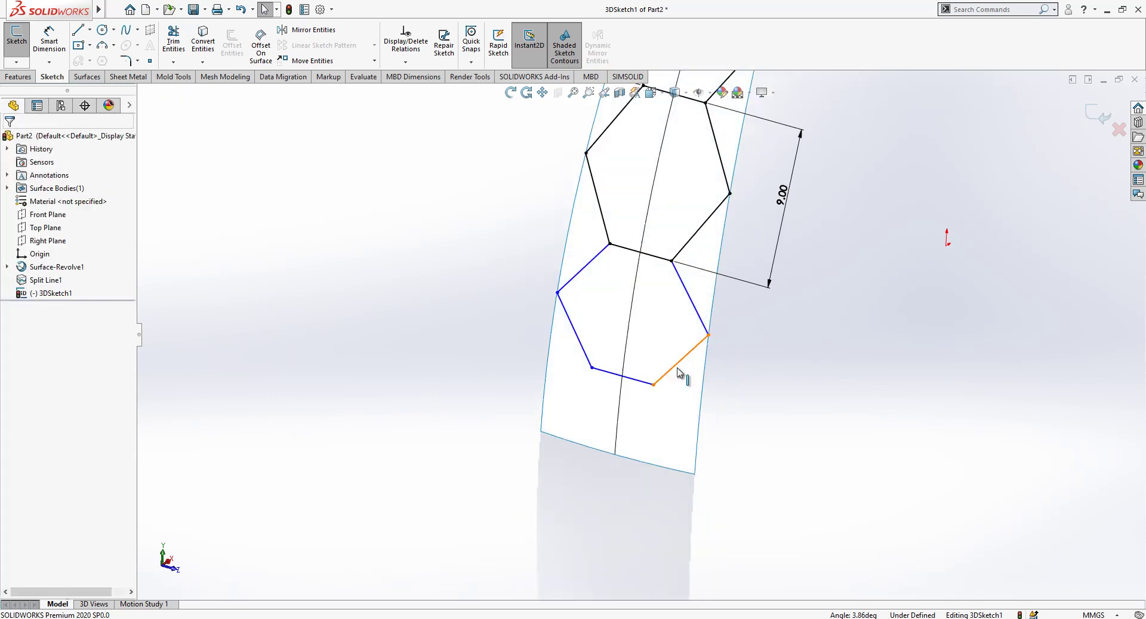
# Add Equal relations between the upper and lower slanted lines on both sides of the third hexagon
pyautogui.click(677, 371)
pyautogui.keyDown('ctrl'); pyautogui.click(692, 306); pyautogui.keyUp('ctrl')
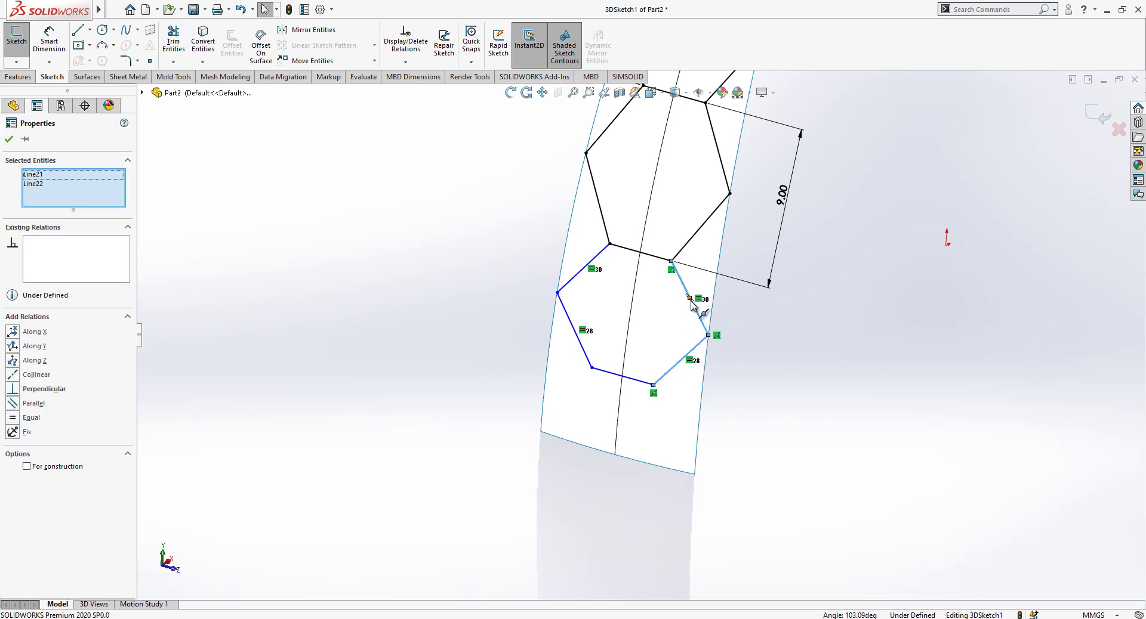
pyautogui.click(516, 333)
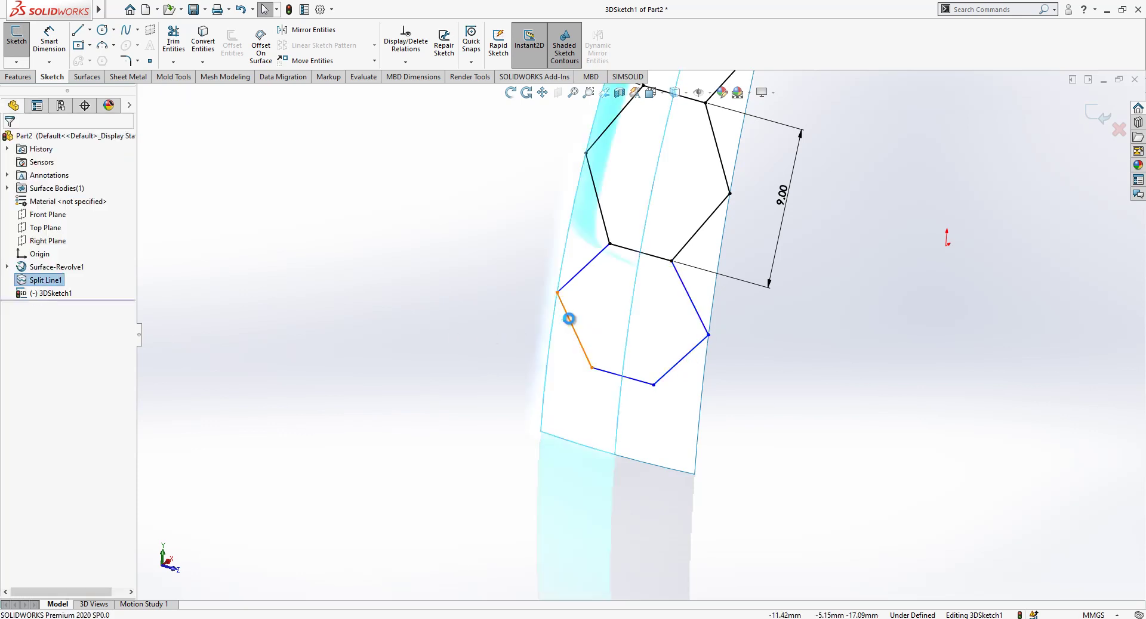
pyautogui.click(571, 325)
pyautogui.keyDown('ctrl'); pyautogui.click(582, 270); pyautogui.keyUp('ctrl')
pyautogui.click(674, 391)
# Dimension the distance between the third hexagon's top and bottom lines as 10 mm
pyautogui.moveTo(675, 391); pyautogui.dragTo(647, 375, button='middle')
pyautogui.click(49, 37)
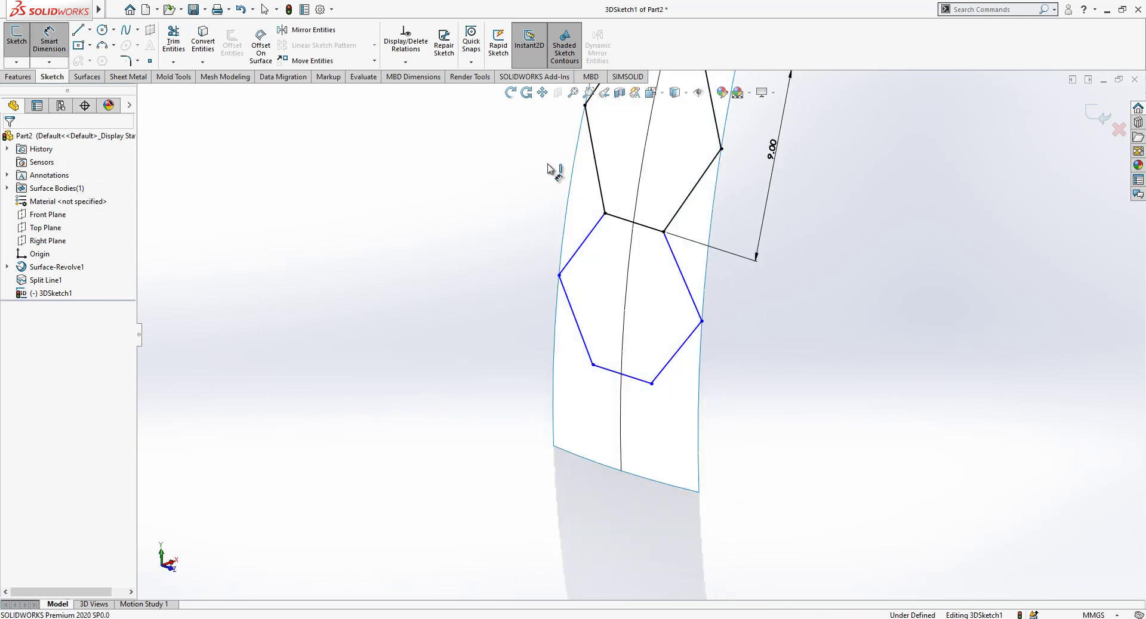
pyautogui.click(655, 229)
pyautogui.click(639, 378)
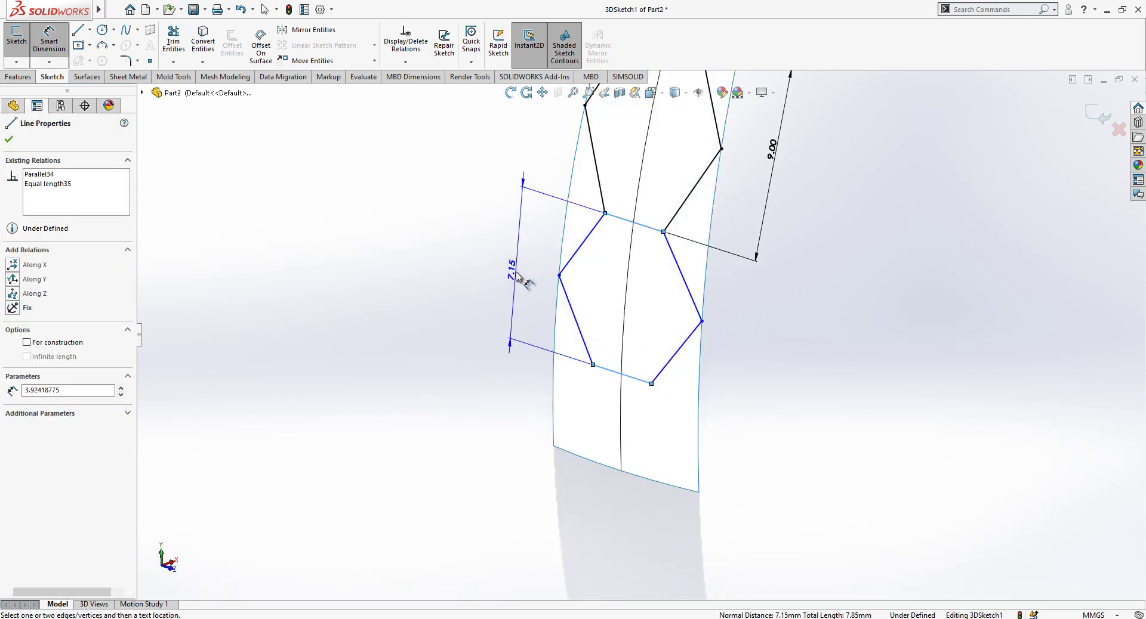
pyautogui.click(517, 275)
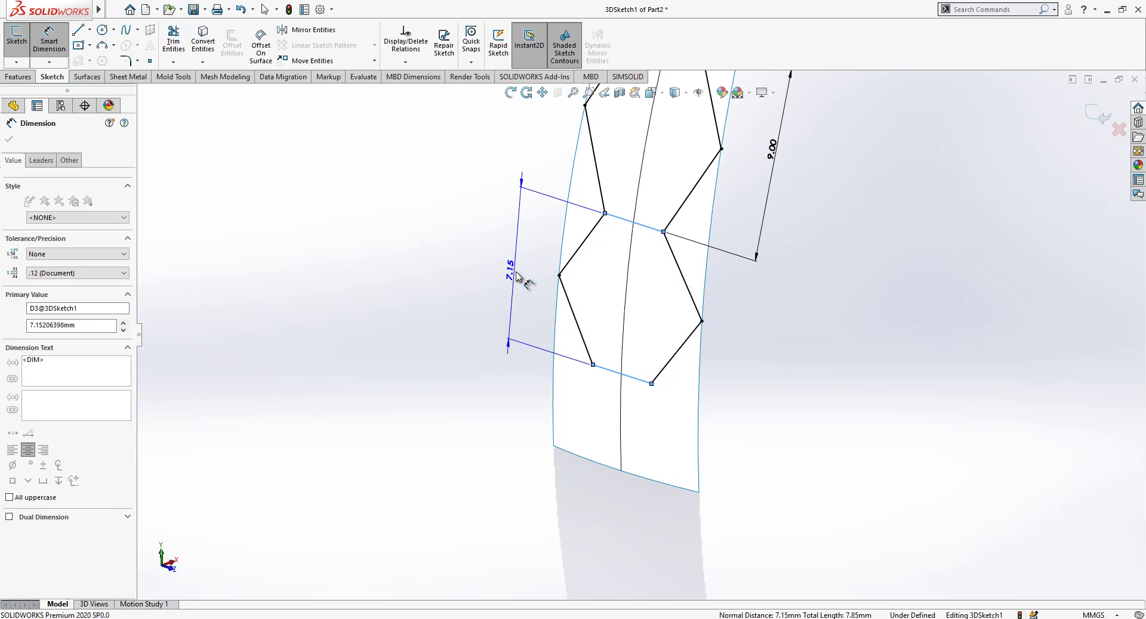
pyautogui.write('10')
pyautogui.press('Return')
# Change the heights of the three hexagons to 7, 8 and 9 mm, from the rim downwards
pyautogui.scroll(2, 656, 375)
pyautogui.moveTo(657, 376); pyautogui.dragTo(698, 360, button='middle')
pyautogui.scroll(2, 719, 356)
pyautogui.scroll(-2, 701, 260)
pyautogui.click(561, 128)
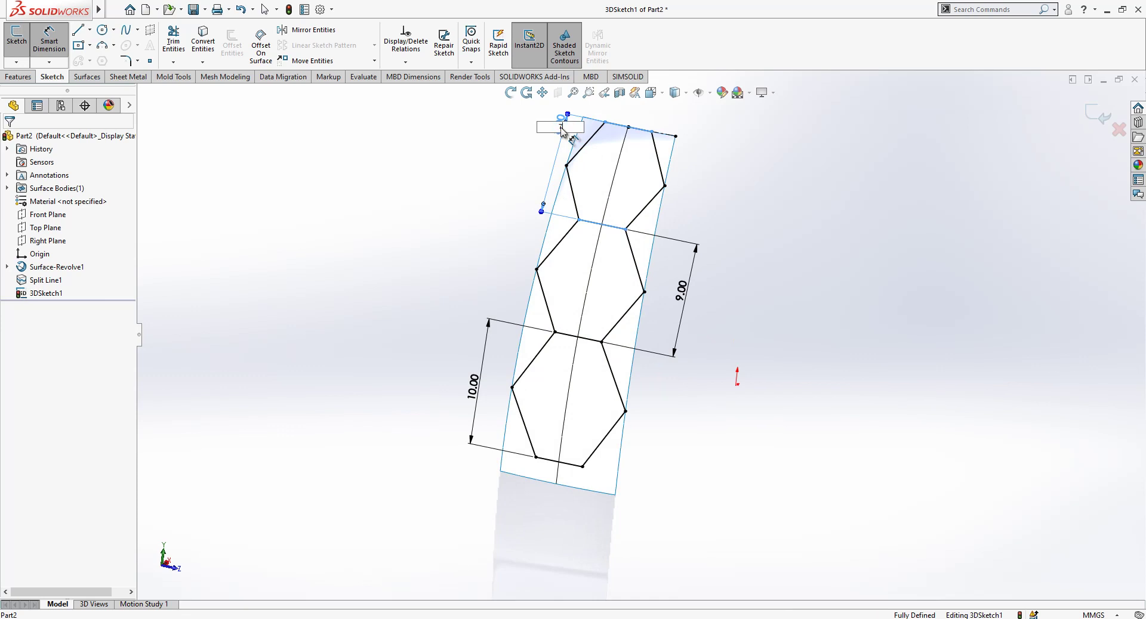
pyautogui.write('7')
pyautogui.press('Return')
pyautogui.click(686, 277)
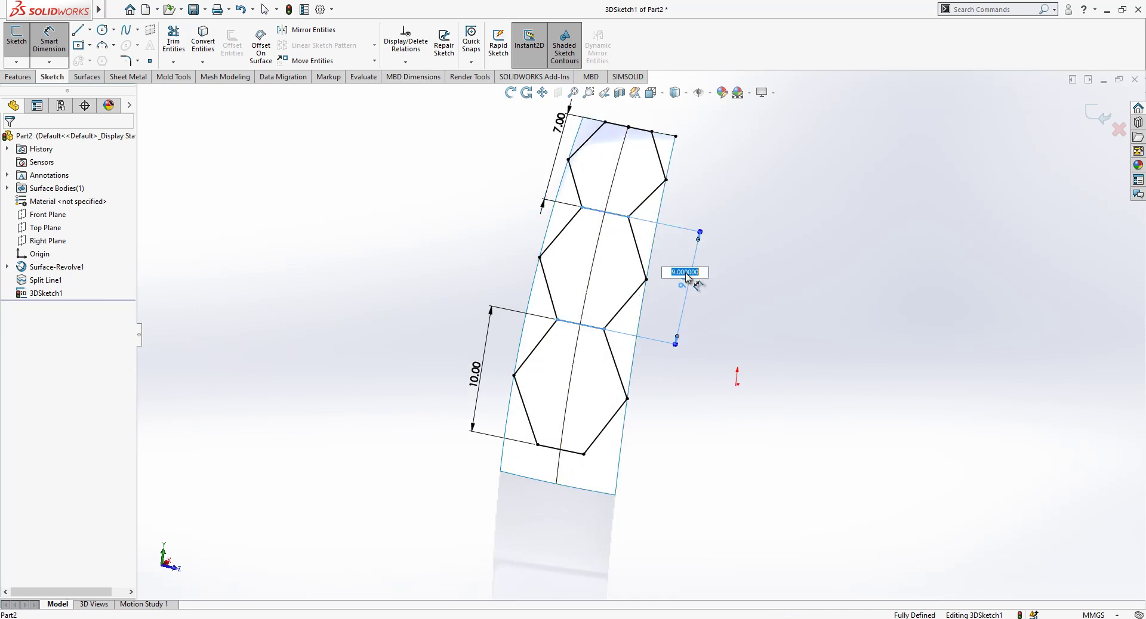
pyautogui.write('8')
pyautogui.press('Return')
pyautogui.click(476, 371)
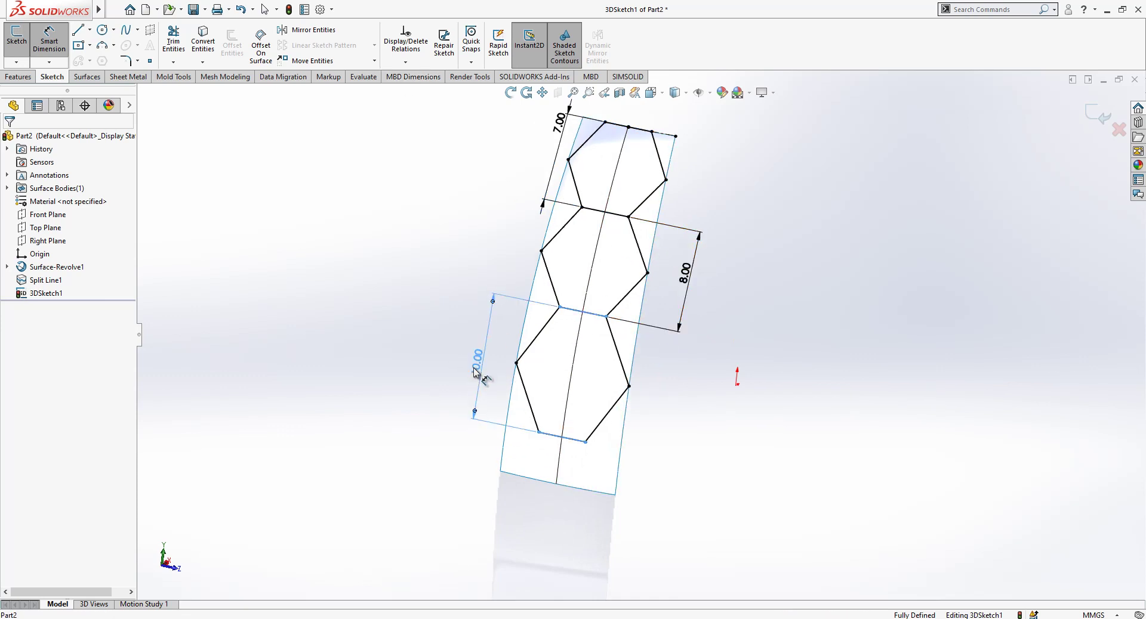
pyautogui.press('Return')
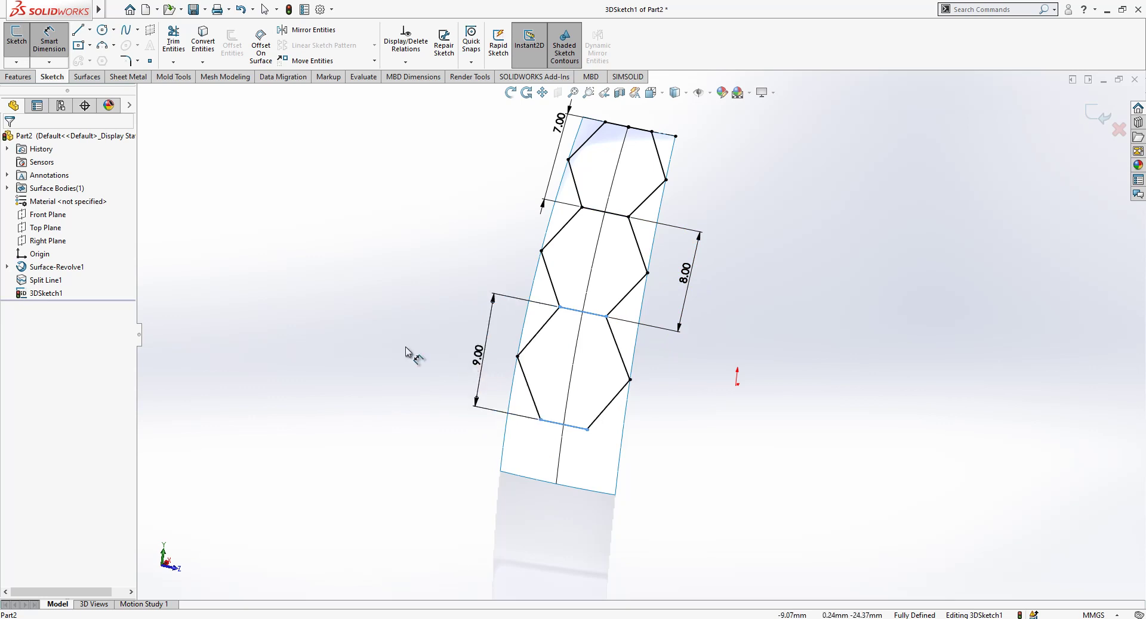
# Sketch two lines joining the third hexagon's lower vertices to the nearest lower corners of the split surface segment
pyautogui.scroll(-3, 552, 472)
pyautogui.click(78, 31)
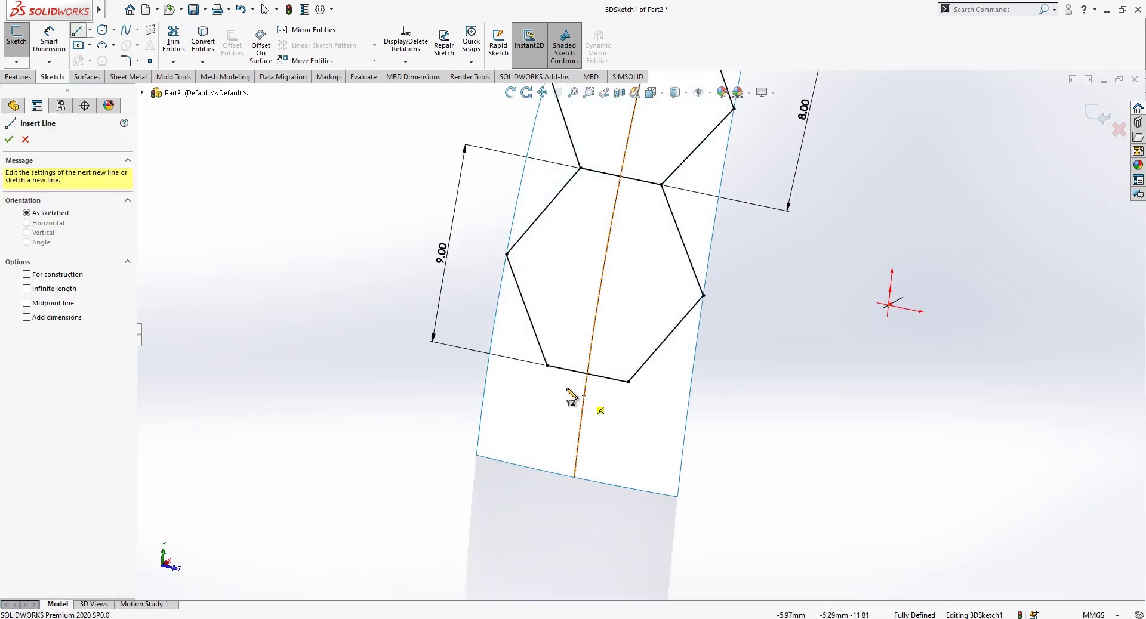
pyautogui.click(546, 365)
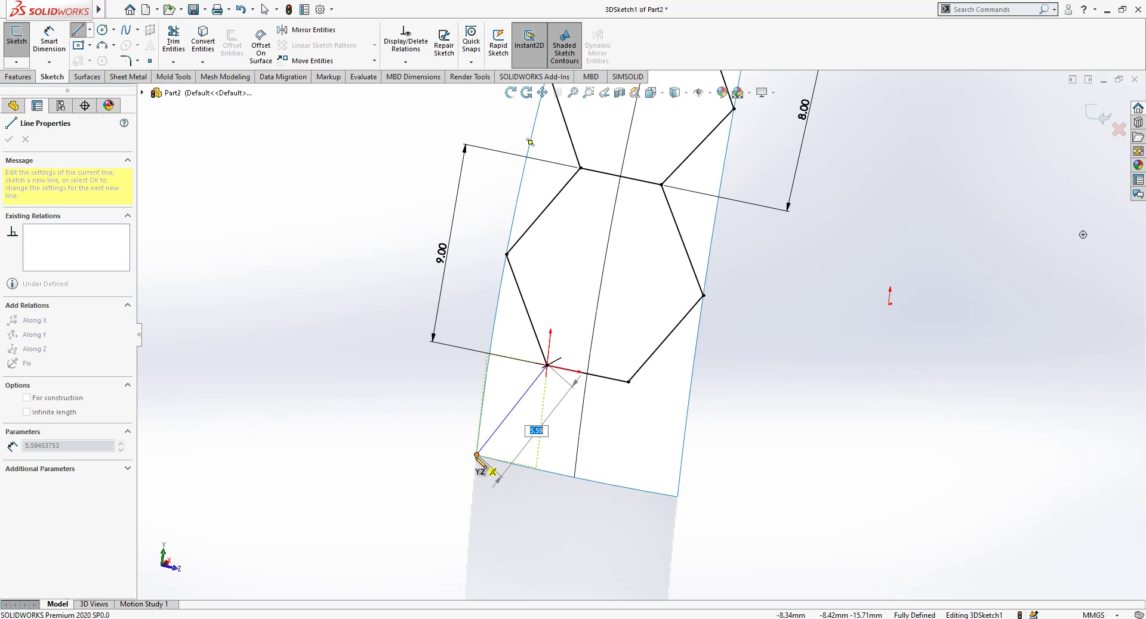
pyautogui.press('Escape')
pyautogui.click(78, 30)
pyautogui.click(628, 382)
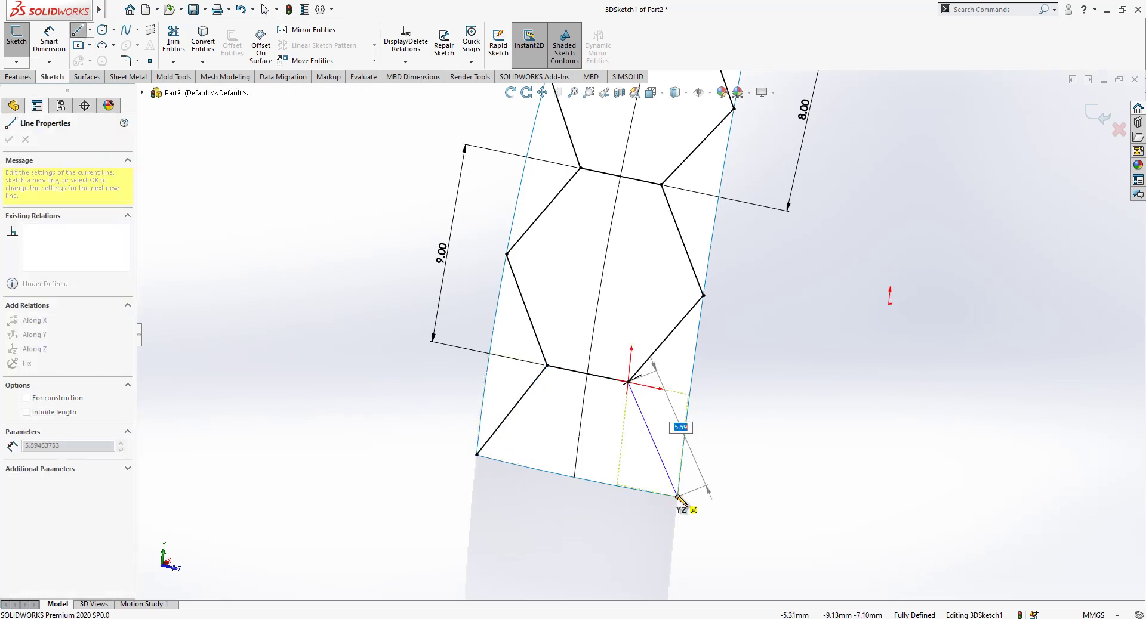
pyautogui.click(771, 496)
pyautogui.press('Escape')
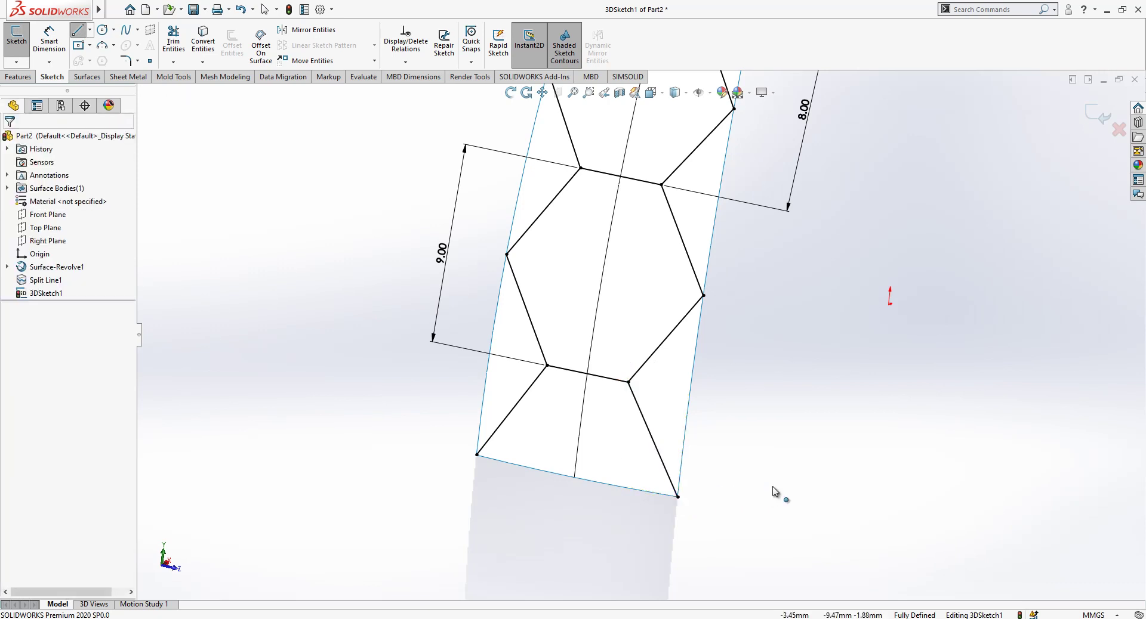
pyautogui.scroll(3, 775, 494)
pyautogui.moveTo(707, 379); pyautogui.dragTo(703, 348, button='middle')
pyautogui.scroll(-2, 702, 346)
pyautogui.moveTo(616, 327); pyautogui.dragTo(614, 361, button='middle')
pyautogui.click(54, 29)
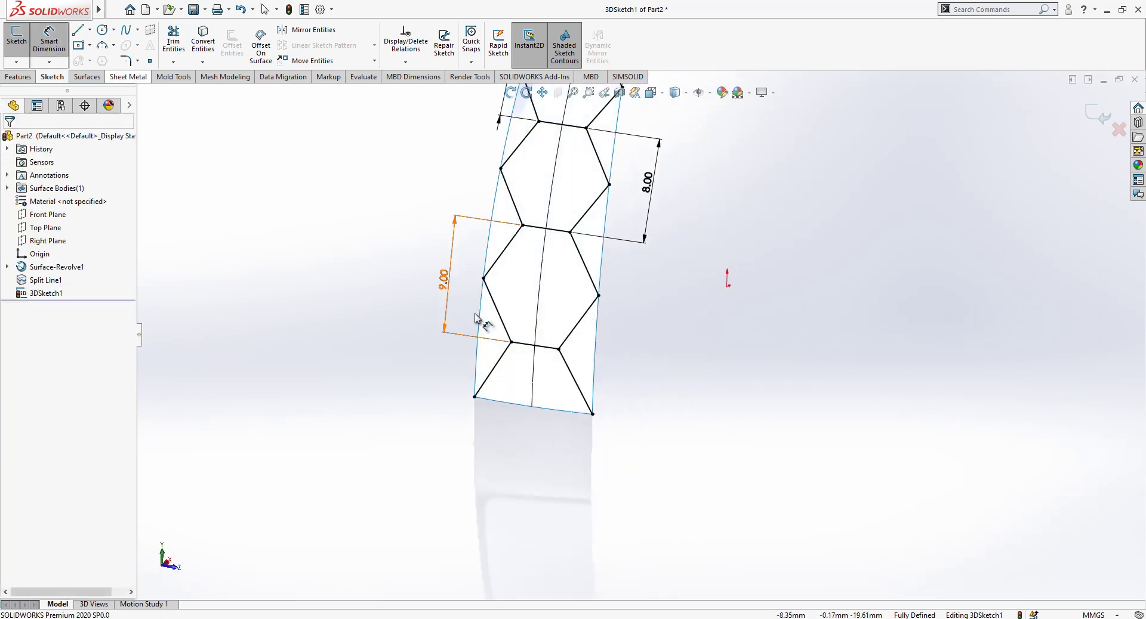
pyautogui.click(526, 345)
pyautogui.click(474, 397)
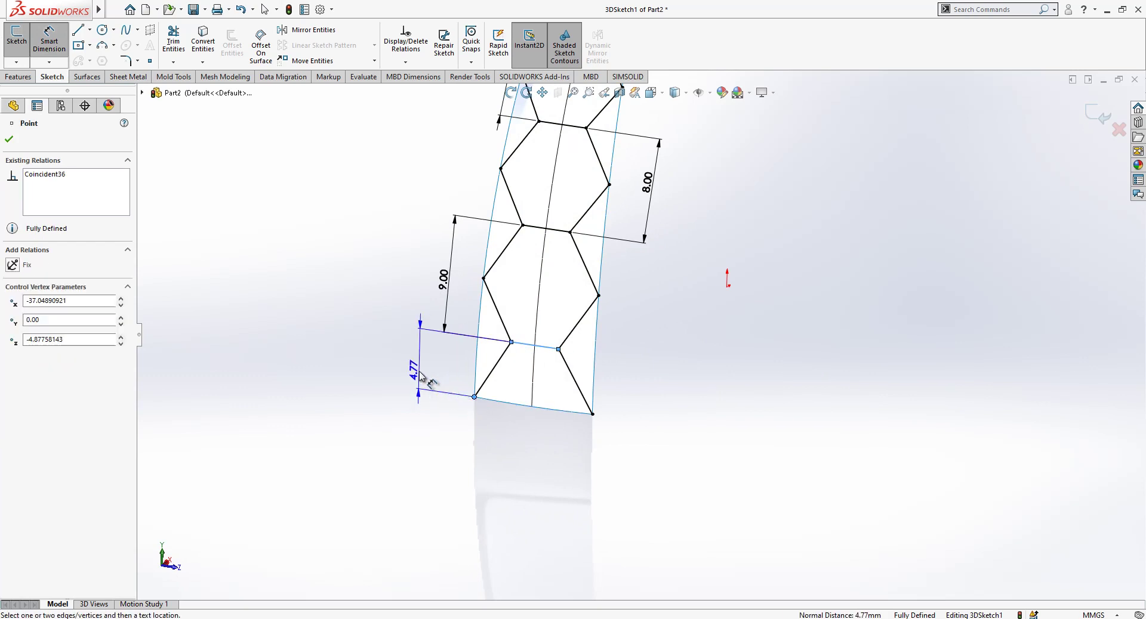
pyautogui.scroll(2, 504, 398)
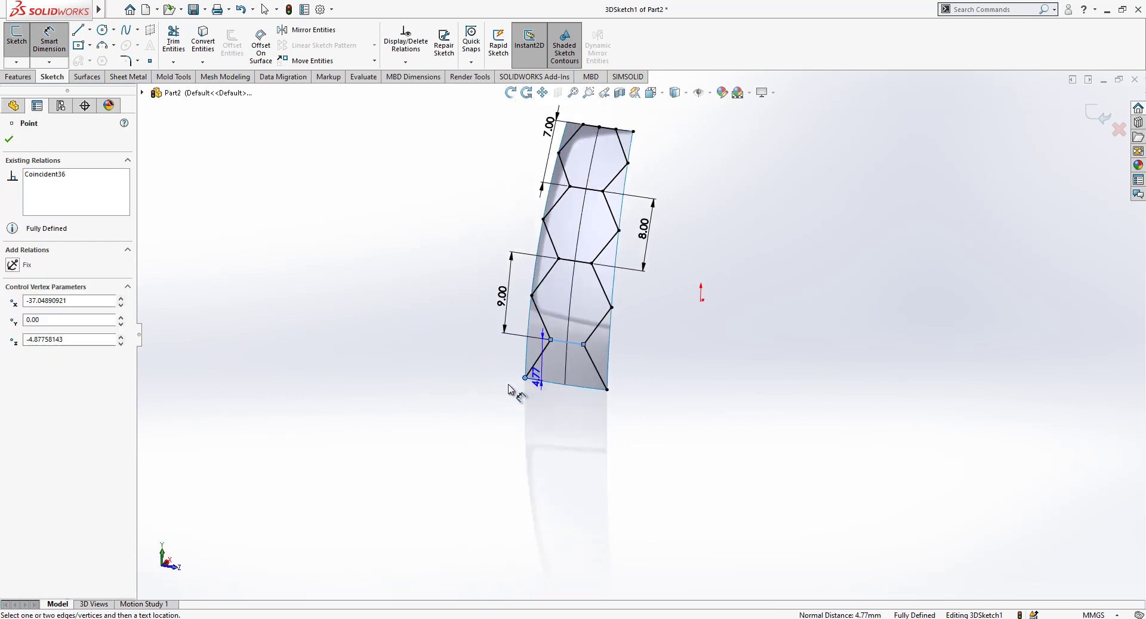
pyautogui.scroll(-2, 503, 303)
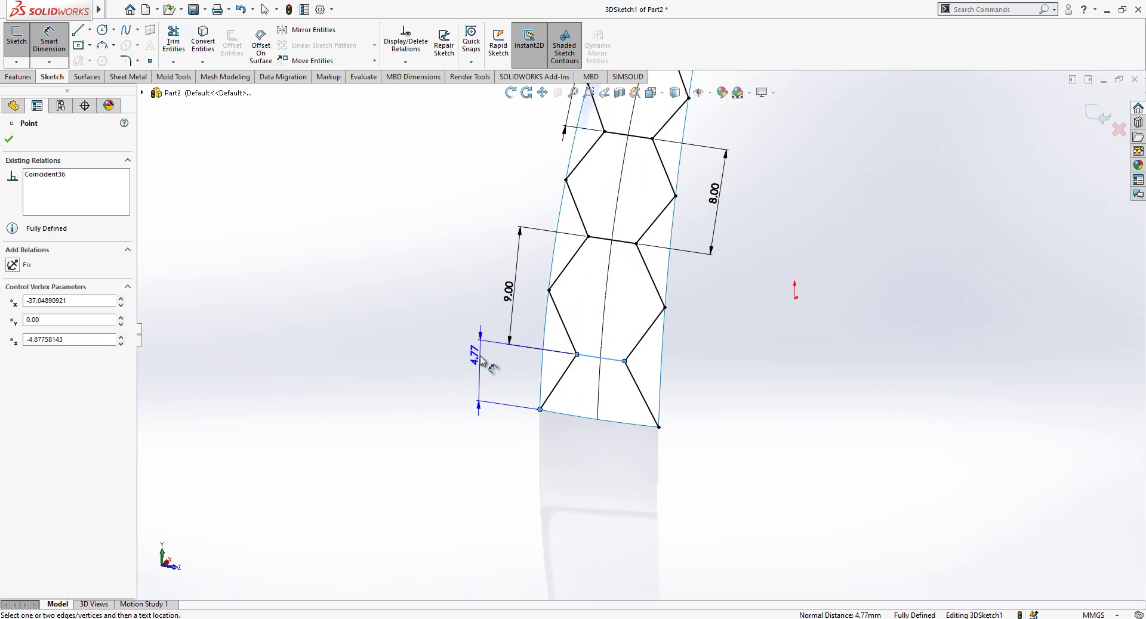
pyautogui.press('Escape')
# Finish the 3D sketch and hide the revolved surface body behind the hexagons
pyautogui.scroll(2, 517, 391)
pyautogui.scroll(-1, 668, 156)
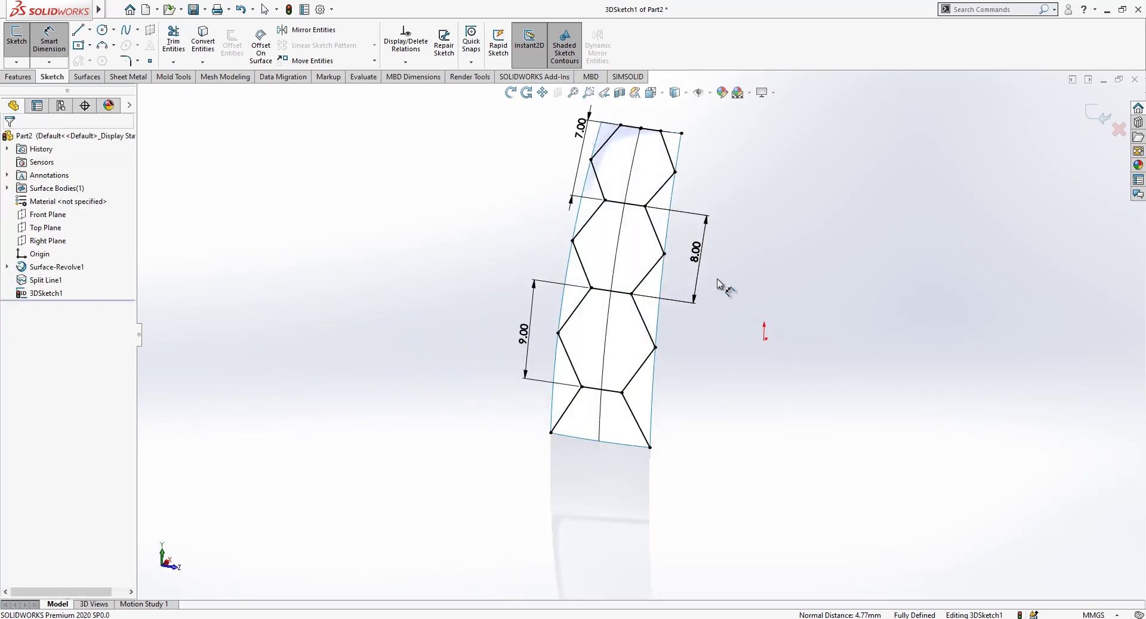
pyautogui.scroll(1, 586, 452)
pyautogui.scroll(-2, 734, 241)
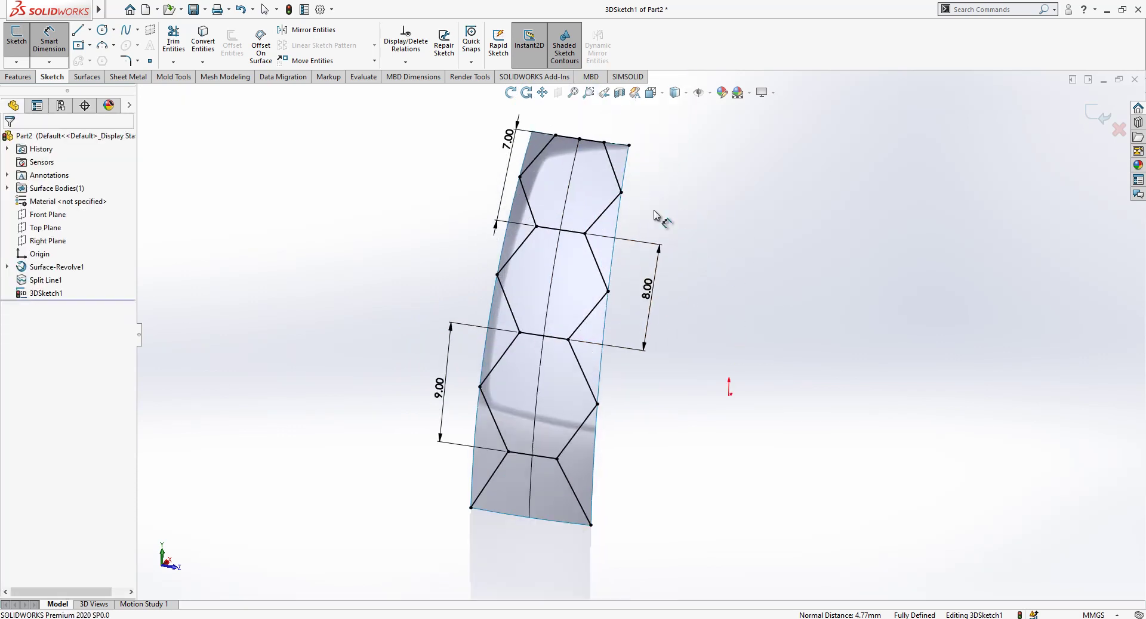
pyautogui.moveTo(522, 158); pyautogui.dragTo(613, 239, button='middle')
pyautogui.click(1096, 115)
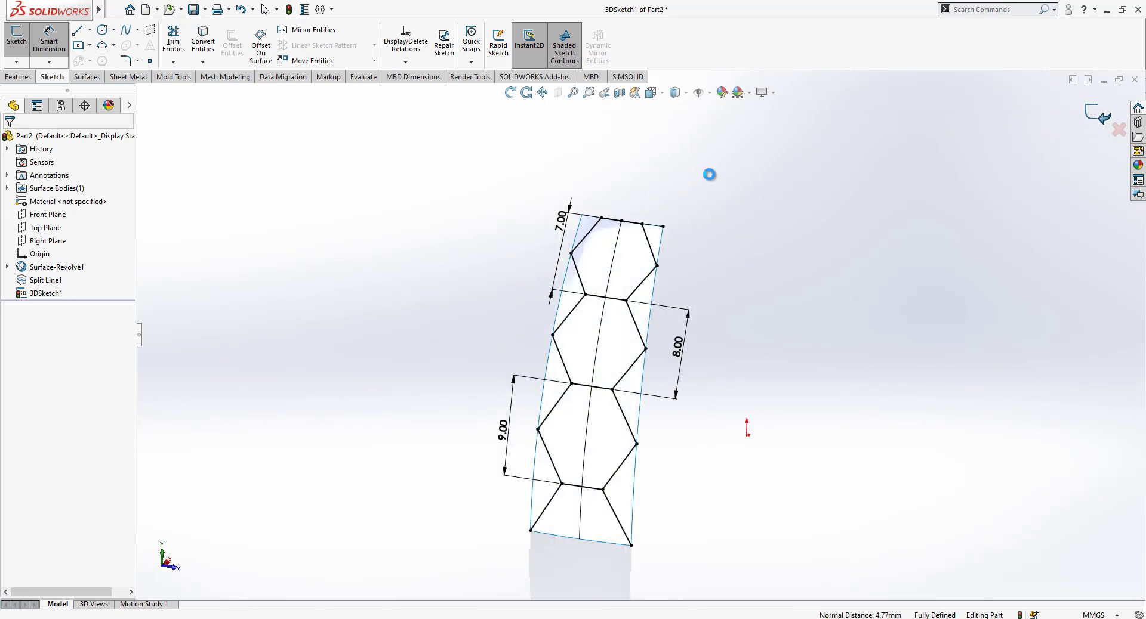
pyautogui.scroll(-3, 686, 266)
pyautogui.click(617, 254)
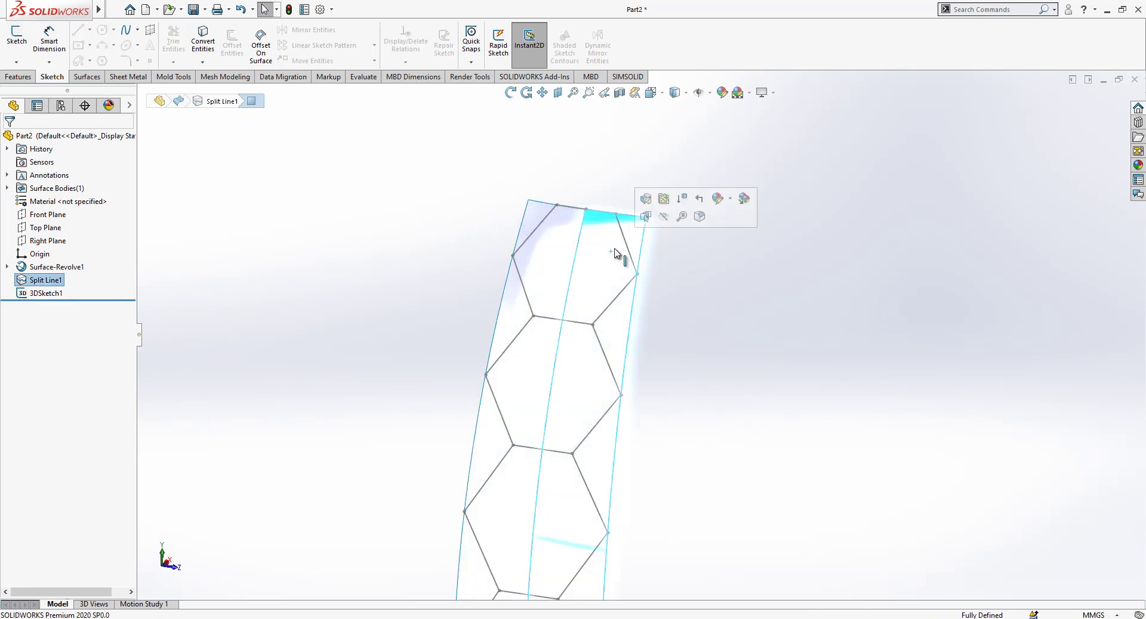
pyautogui.click(664, 218)
# Create a lofted surface across the top hexagon, using its left and right pairs of slanted lines as open-group profiles
pyautogui.moveTo(473, 235)
pyautogui.mouseDown(button='middle')
pyautogui.moveTo(731, 350)
pyautogui.moveTo(697, 347)
pyautogui.mouseUp(button='middle')
pyautogui.click(89, 77)
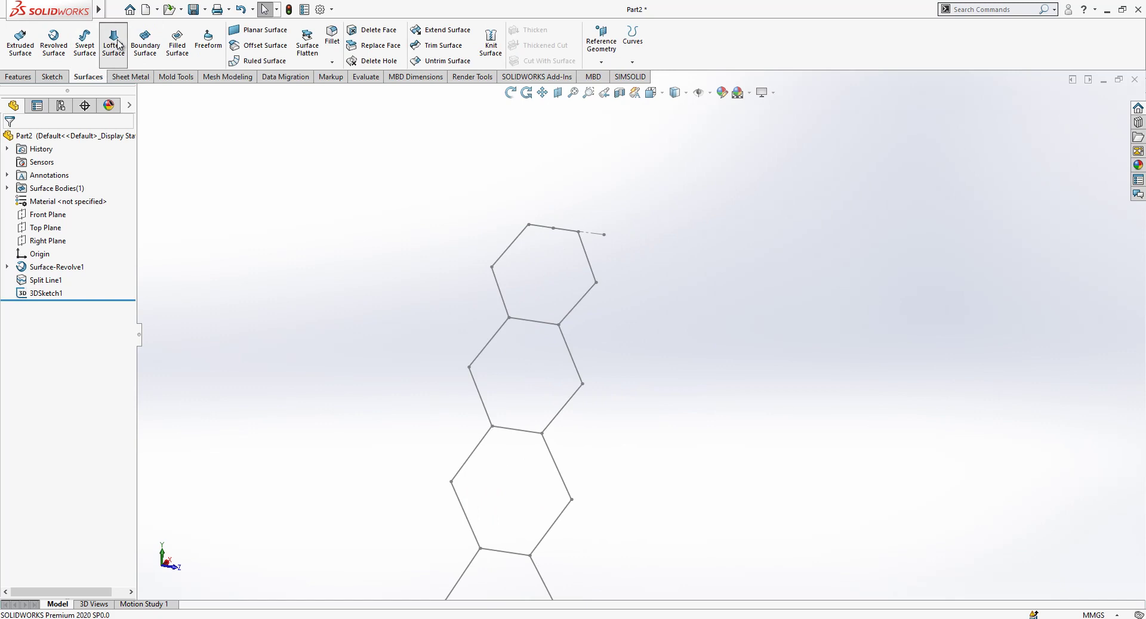
pyautogui.click(113, 44)
pyautogui.rightClick(83, 189)
pyautogui.click(117, 192)
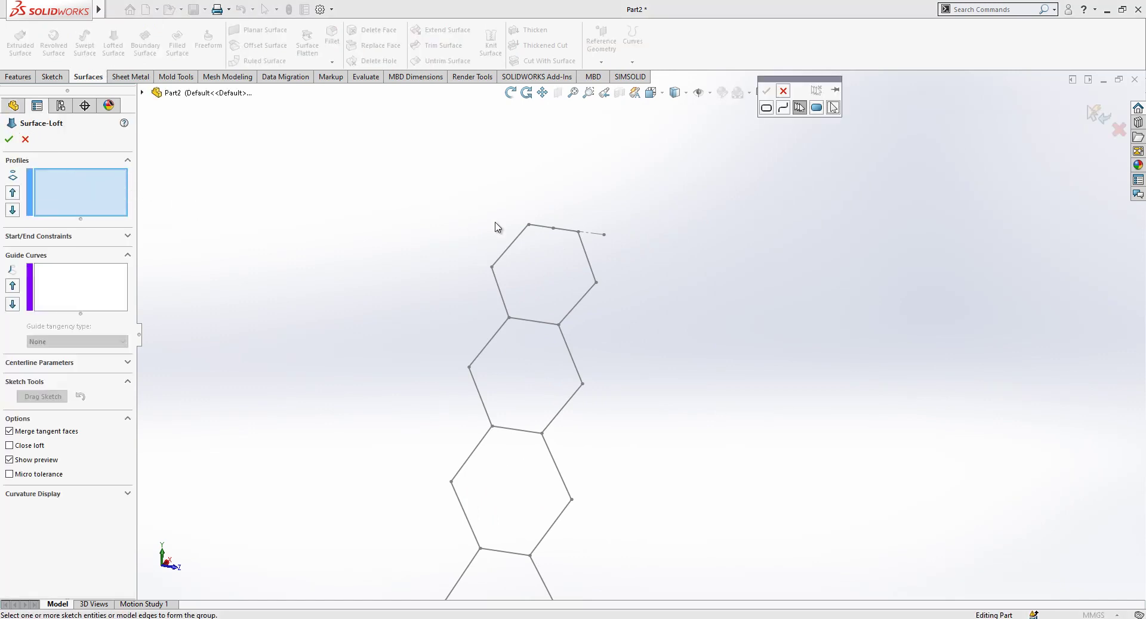
pyautogui.click(515, 239)
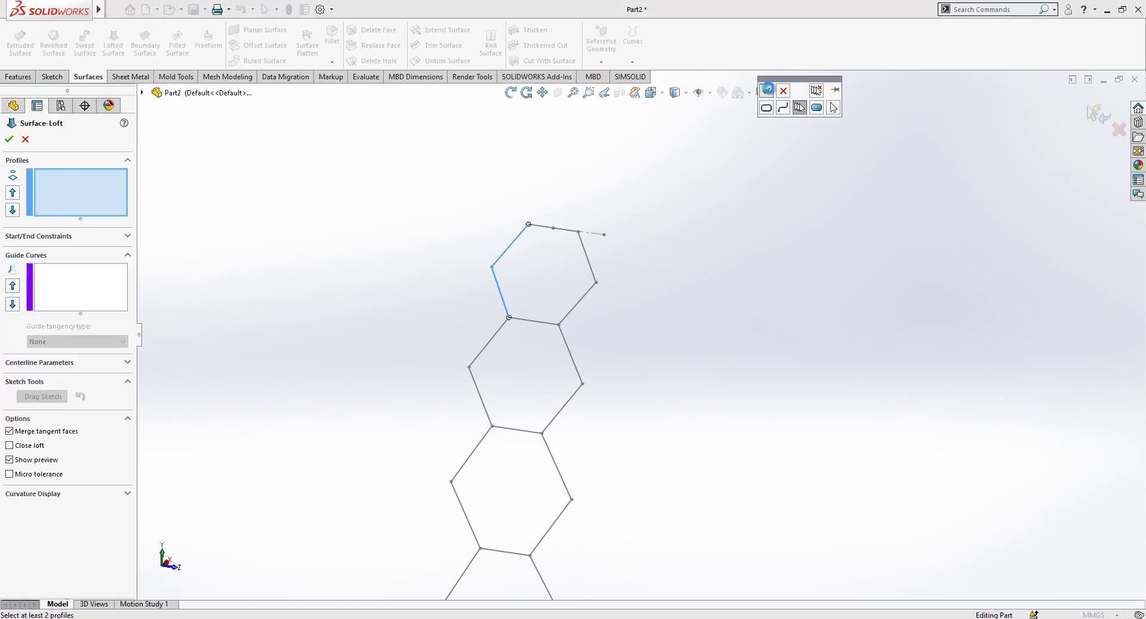
pyautogui.click(766, 91)
pyautogui.rightClick(83, 206)
pyautogui.click(123, 212)
pyautogui.click(588, 262)
pyautogui.click(766, 91)
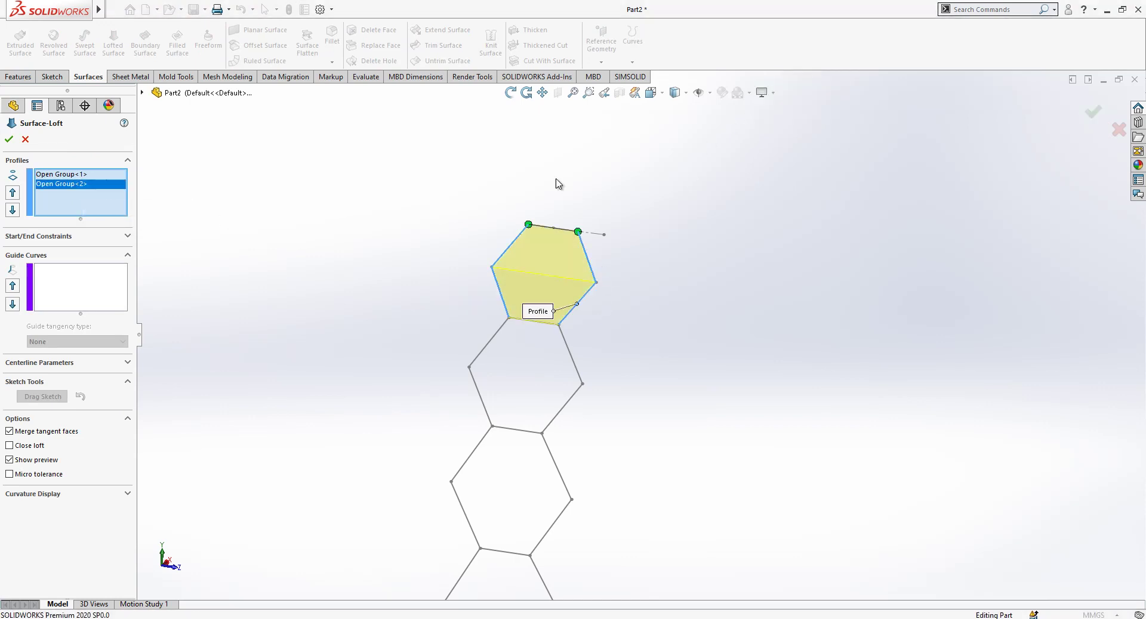
pyautogui.click(13, 142)
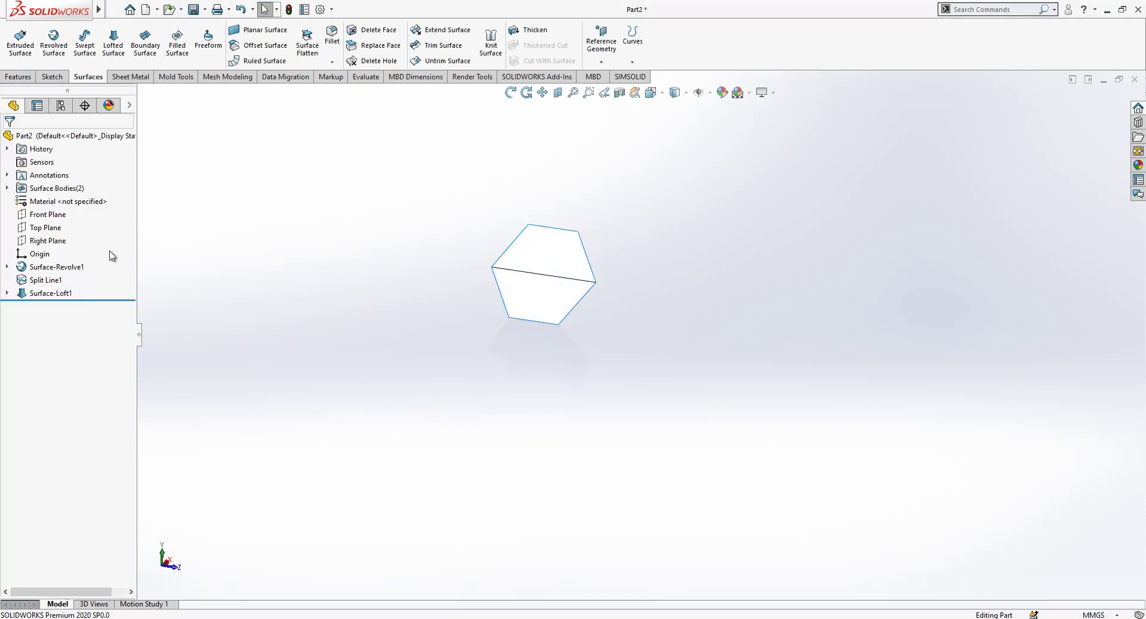
# Show the absorbed 3D sketch and loft a surface across the second hexagon between its left and right slanted line pairs
pyautogui.click(48, 291)
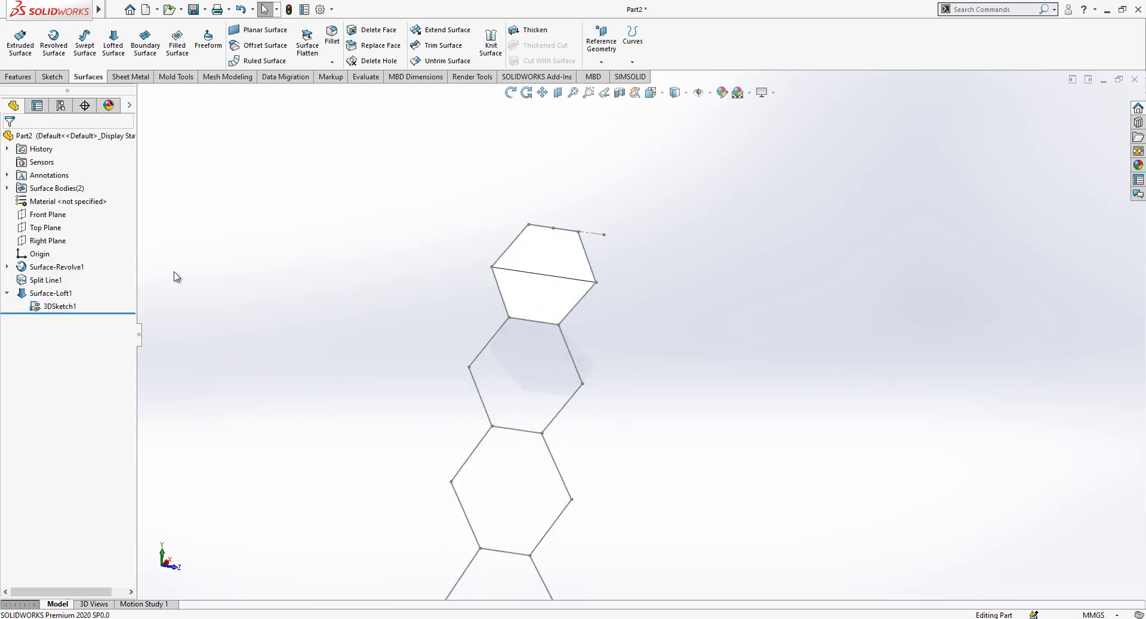
pyautogui.click(114, 42)
pyautogui.rightClick(75, 194)
pyautogui.click(487, 353)
pyautogui.click(766, 91)
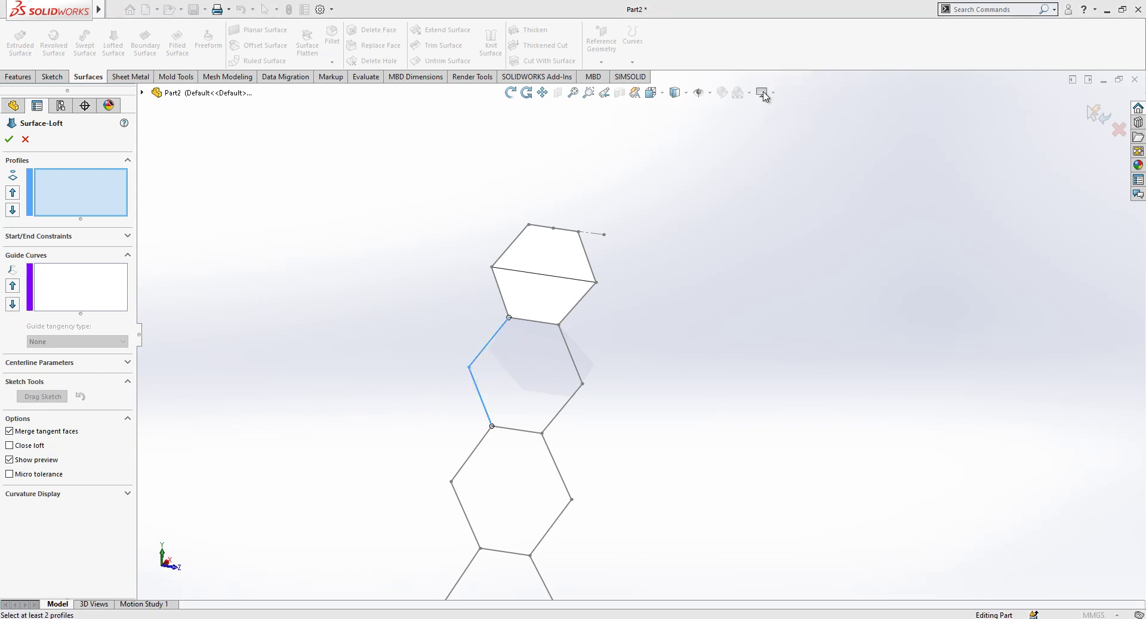
pyautogui.rightClick(83, 206)
pyautogui.click(127, 207)
pyautogui.click(580, 375)
pyautogui.click(569, 401)
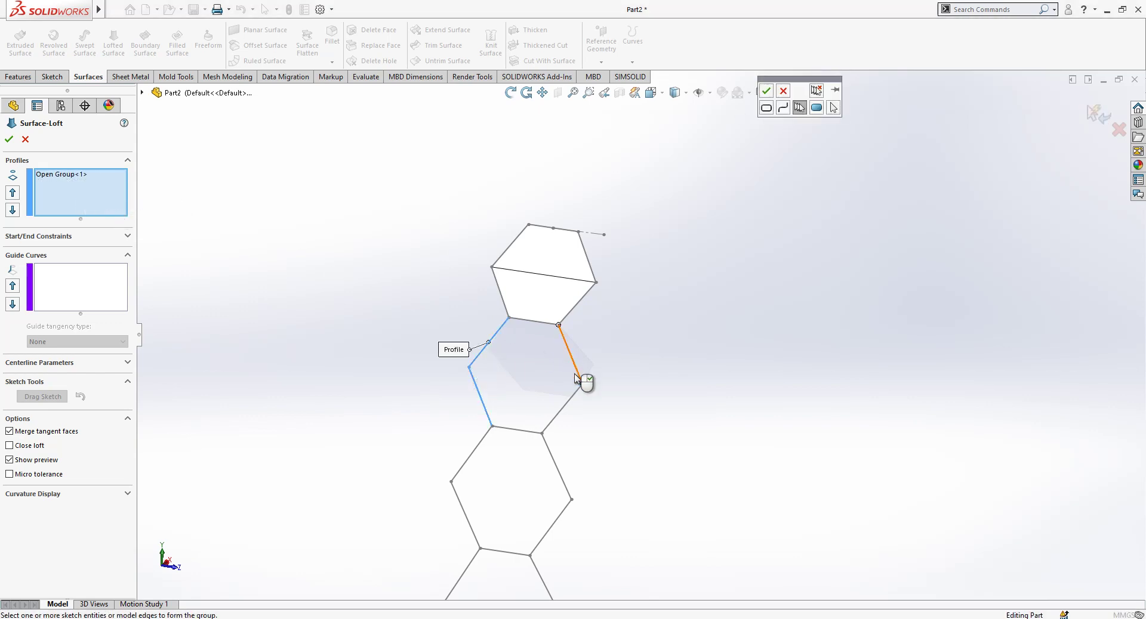
pyautogui.click(766, 90)
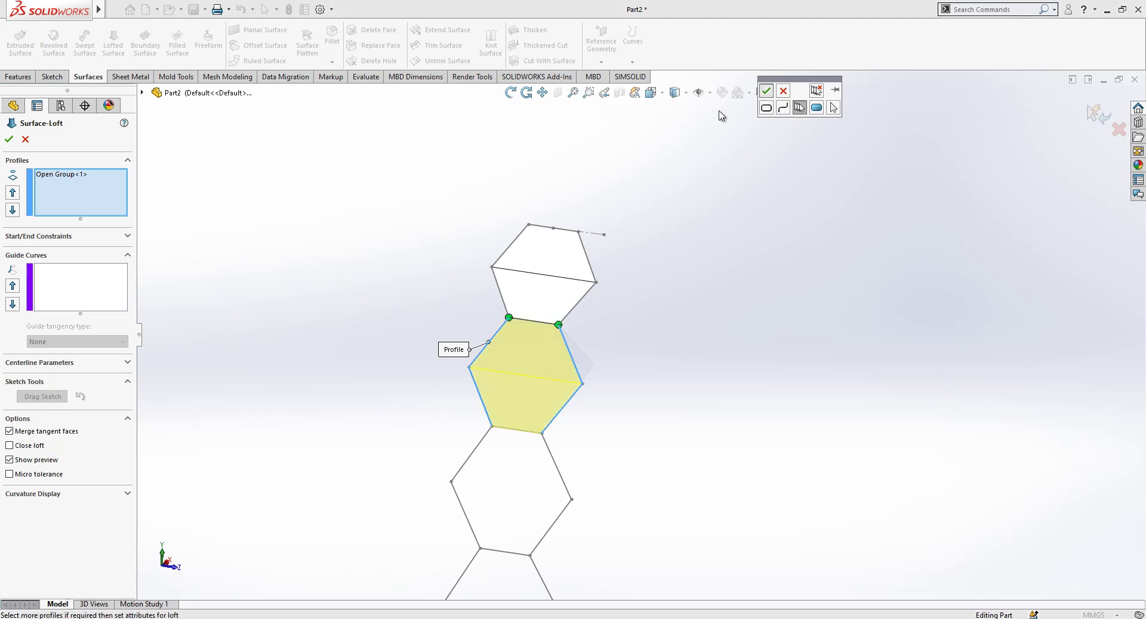
pyautogui.click(8, 139)
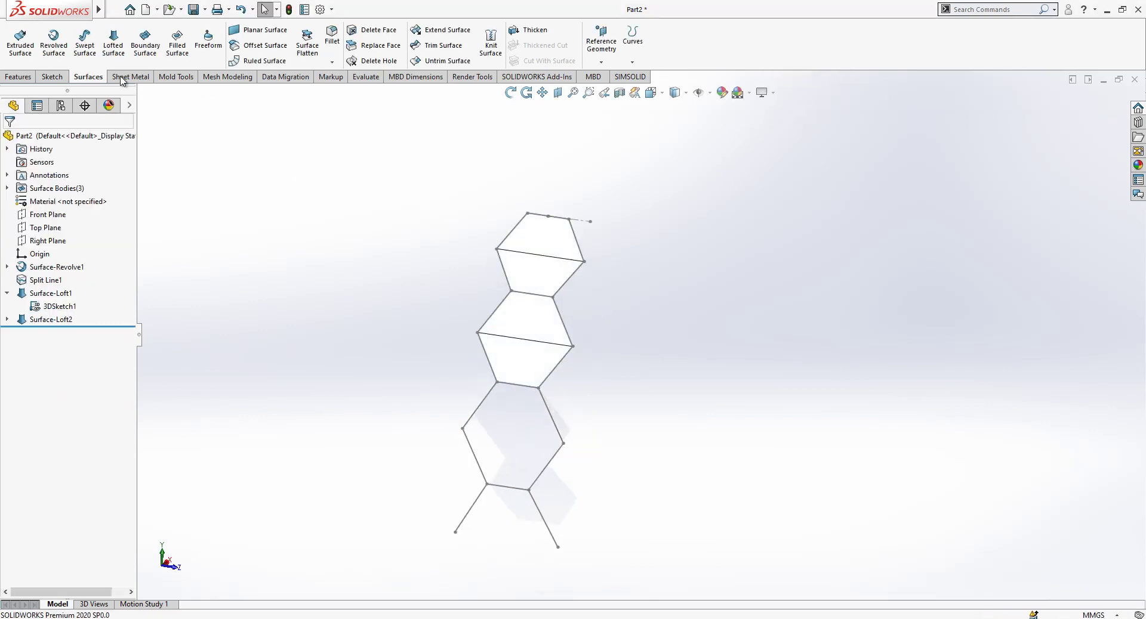
# Loft a surface across the third hexagon, using its left and right slanted line pairs as open-group profiles
pyautogui.click(108, 58)
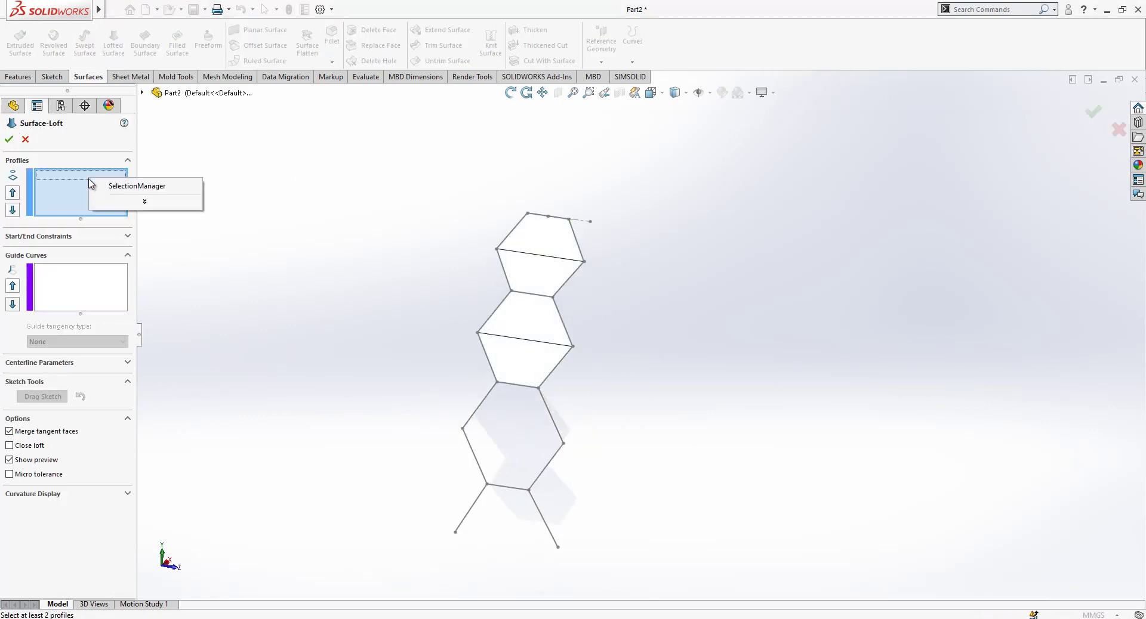
pyautogui.click(116, 186)
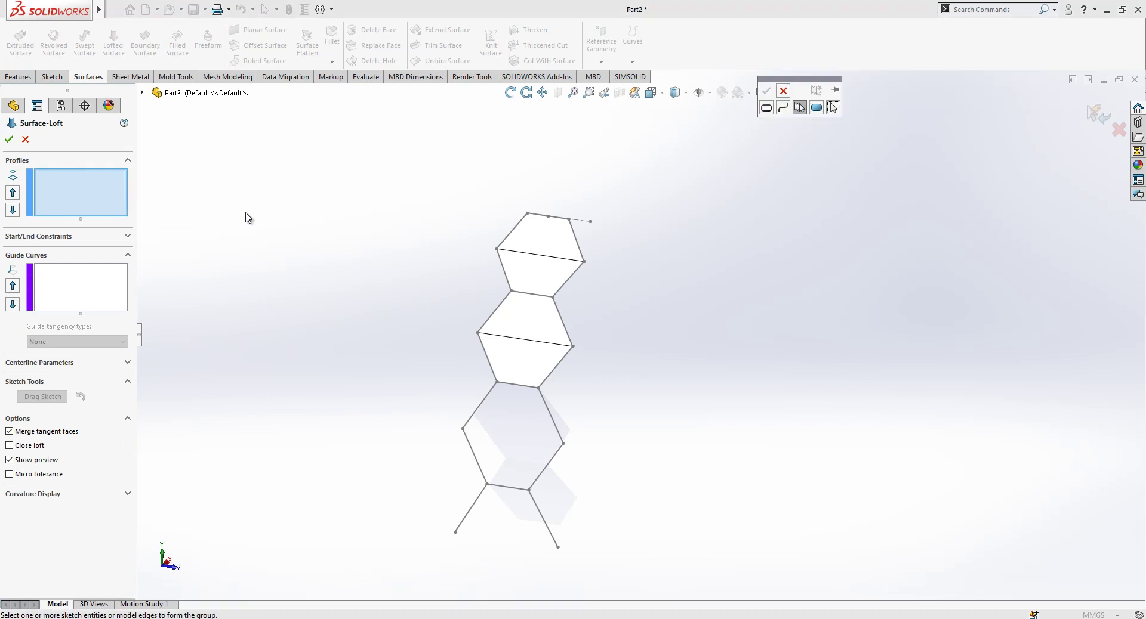
pyautogui.click(482, 408)
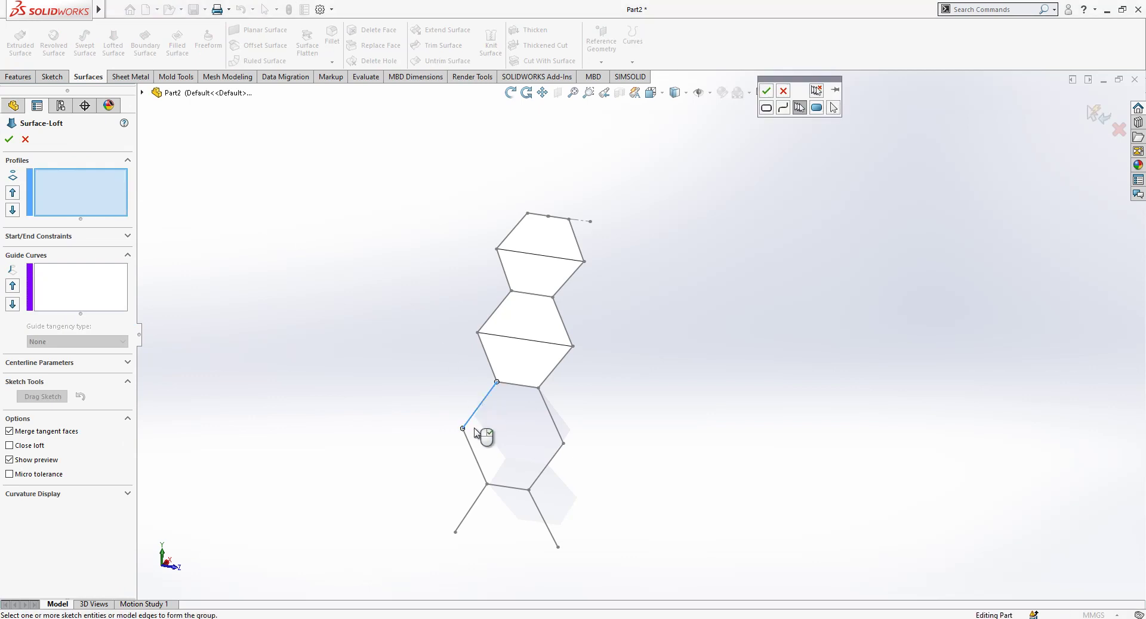
pyautogui.click(766, 90)
pyautogui.rightClick(94, 190)
pyautogui.click(116, 199)
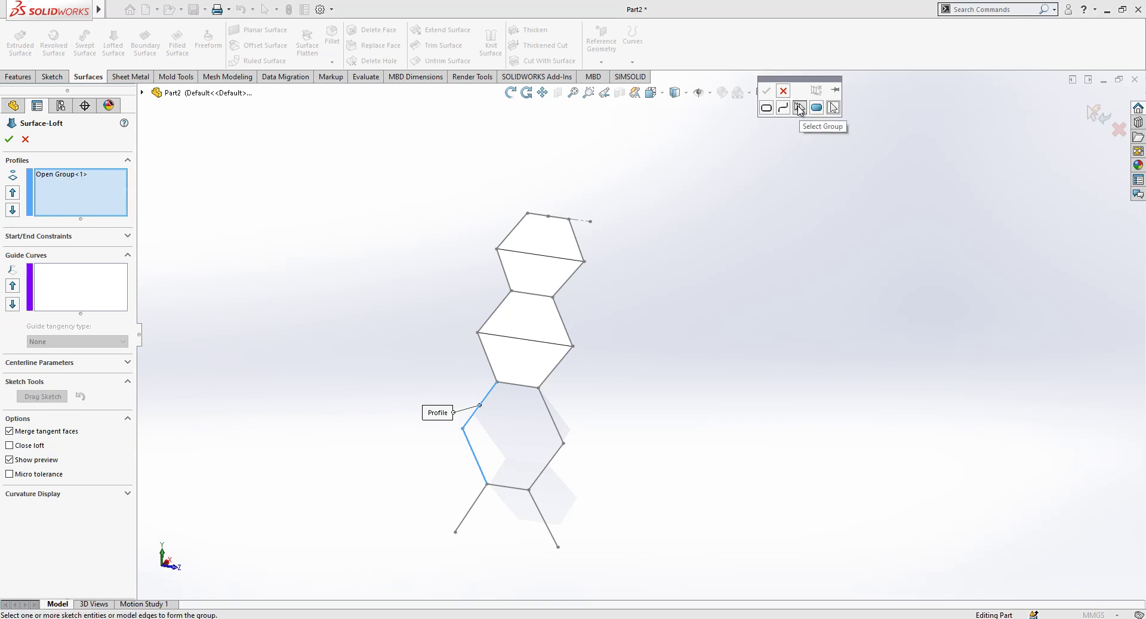
pyautogui.click(546, 412)
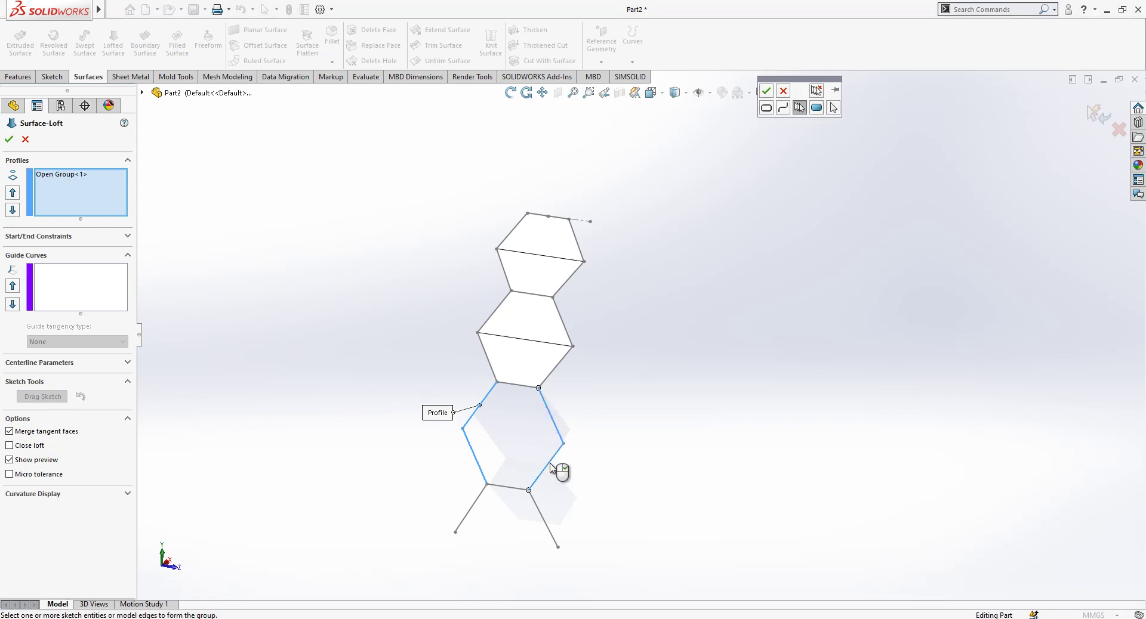
pyautogui.click(766, 91)
pyautogui.click(9, 139)
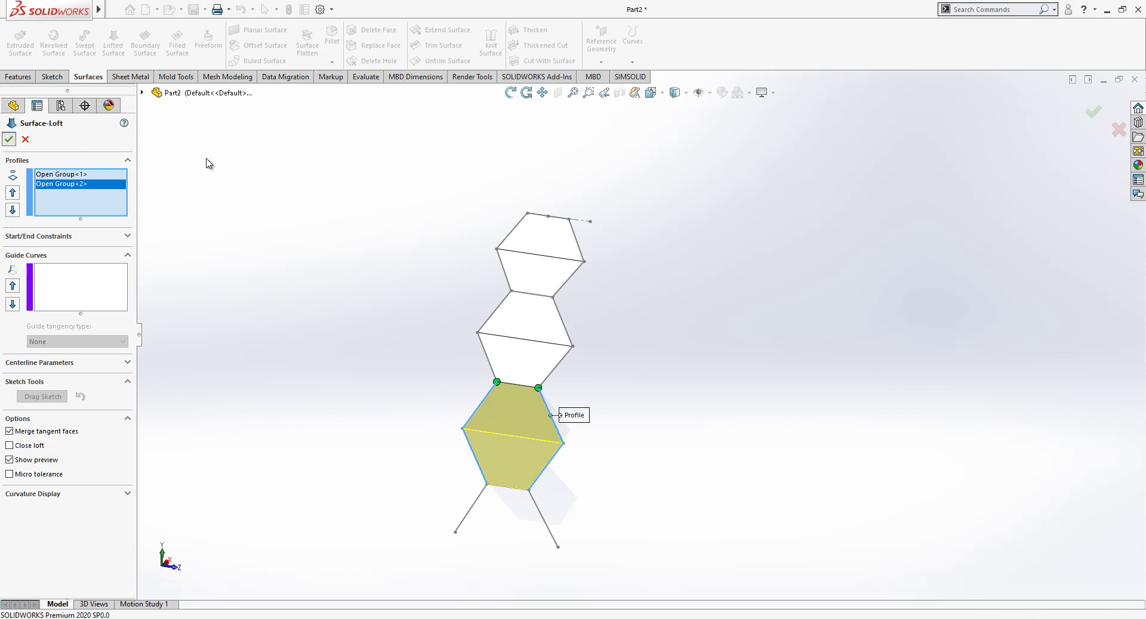
# Start a lofted surface and try to select both slanted lines below the third hexagon as a single open-group profile
pyautogui.click(113, 44)
pyautogui.rightClick(69, 190)
pyautogui.click(104, 193)
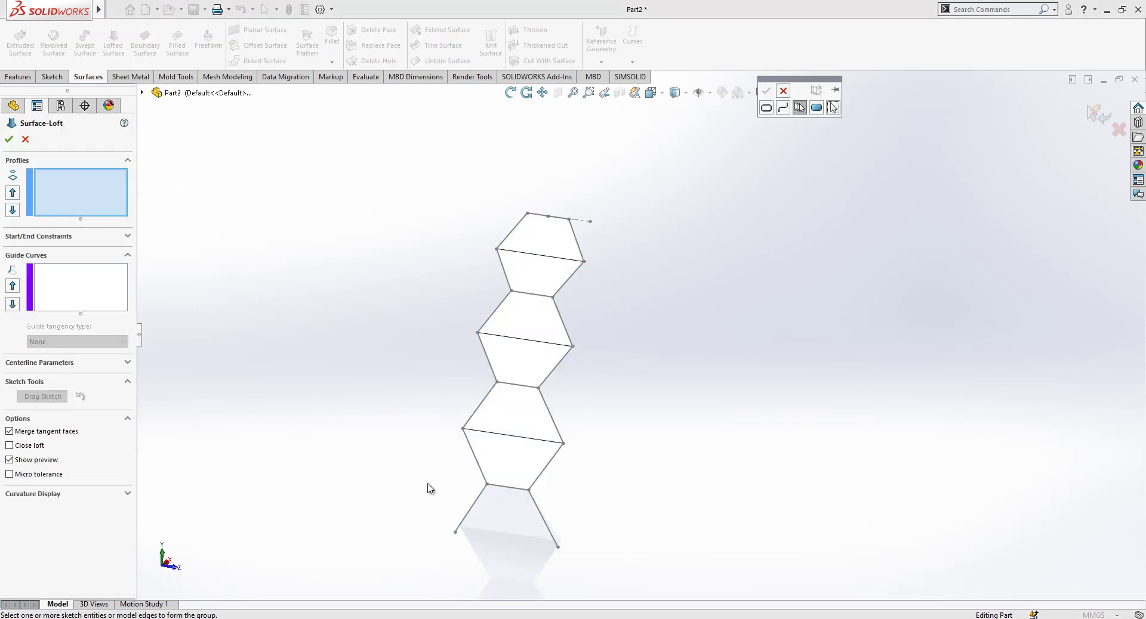
pyautogui.click(475, 510)
pyautogui.click(767, 92)
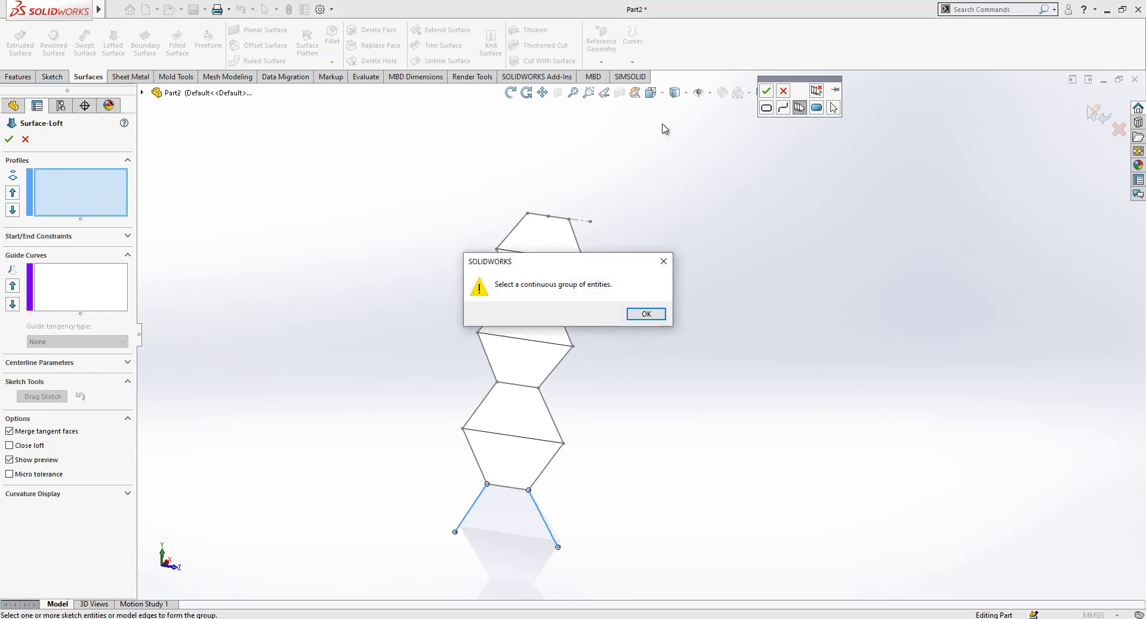
pyautogui.click(648, 315)
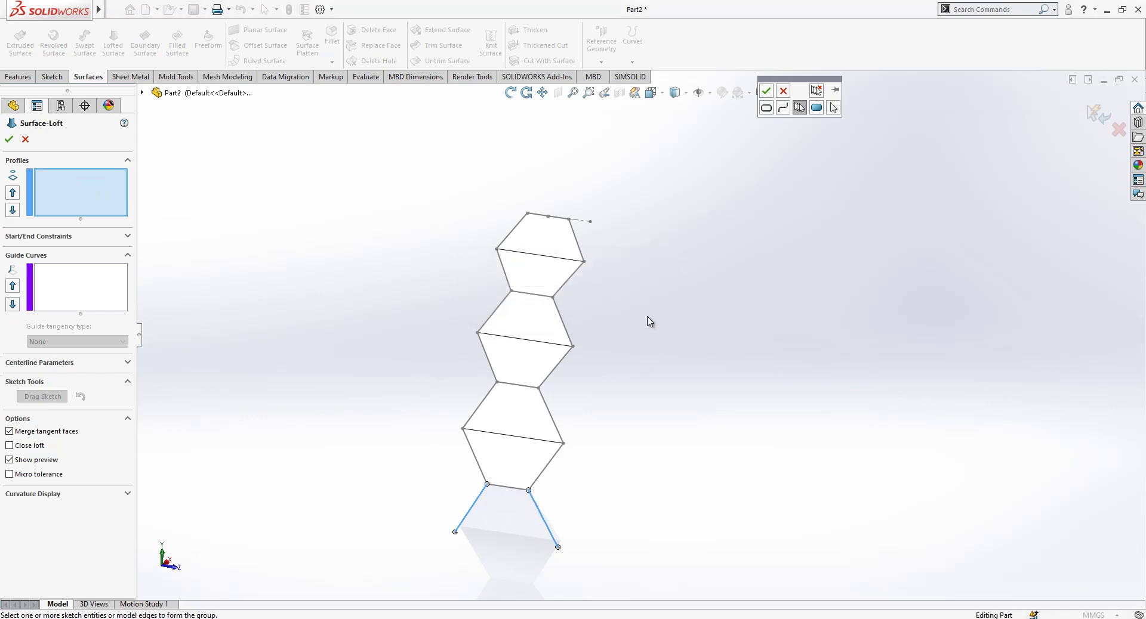
pyautogui.click(783, 92)
# Loft a surface between the left and right slanted lines at the column's lower end, using each as a separate open-group profile
pyautogui.rightClick(59, 188)
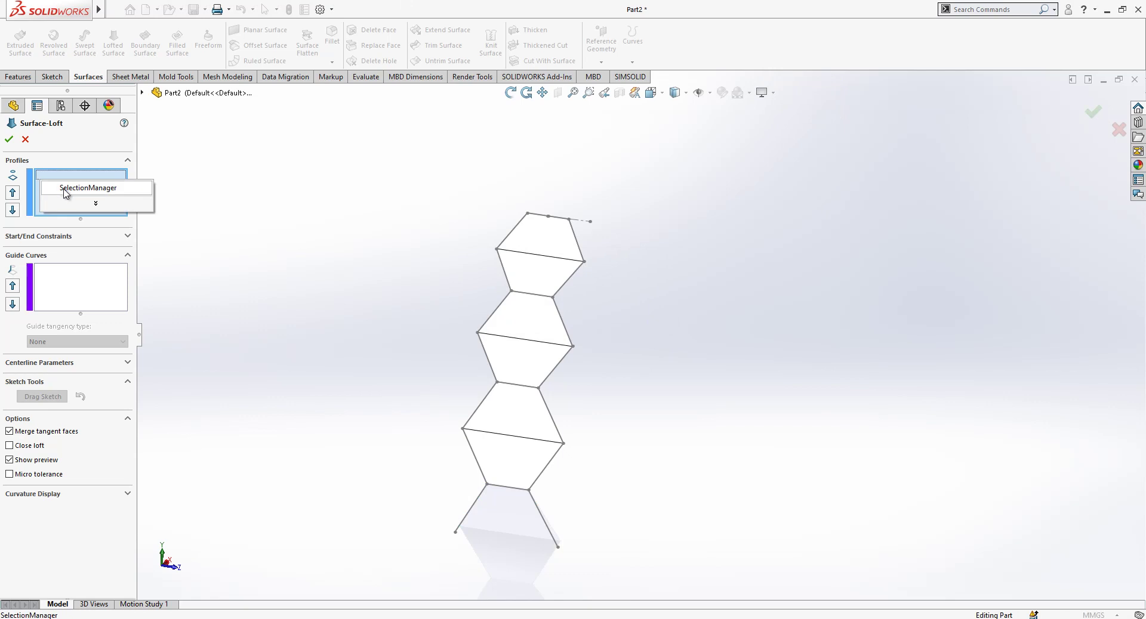
pyautogui.click(83, 185)
pyautogui.click(476, 499)
pyautogui.click(767, 91)
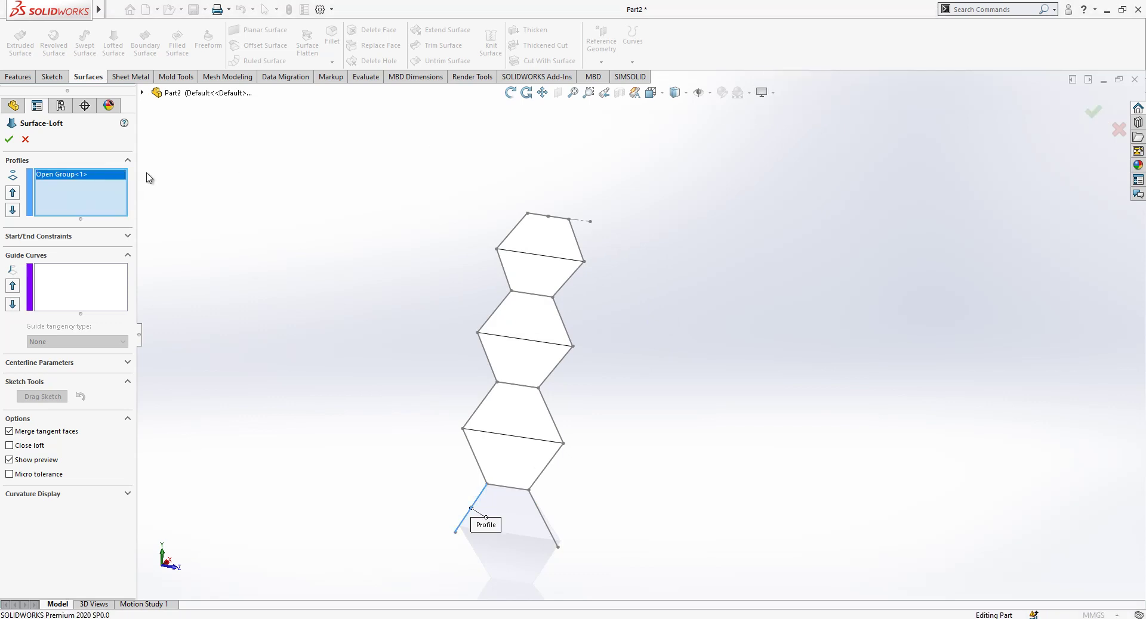
pyautogui.rightClick(93, 192)
pyautogui.click(125, 199)
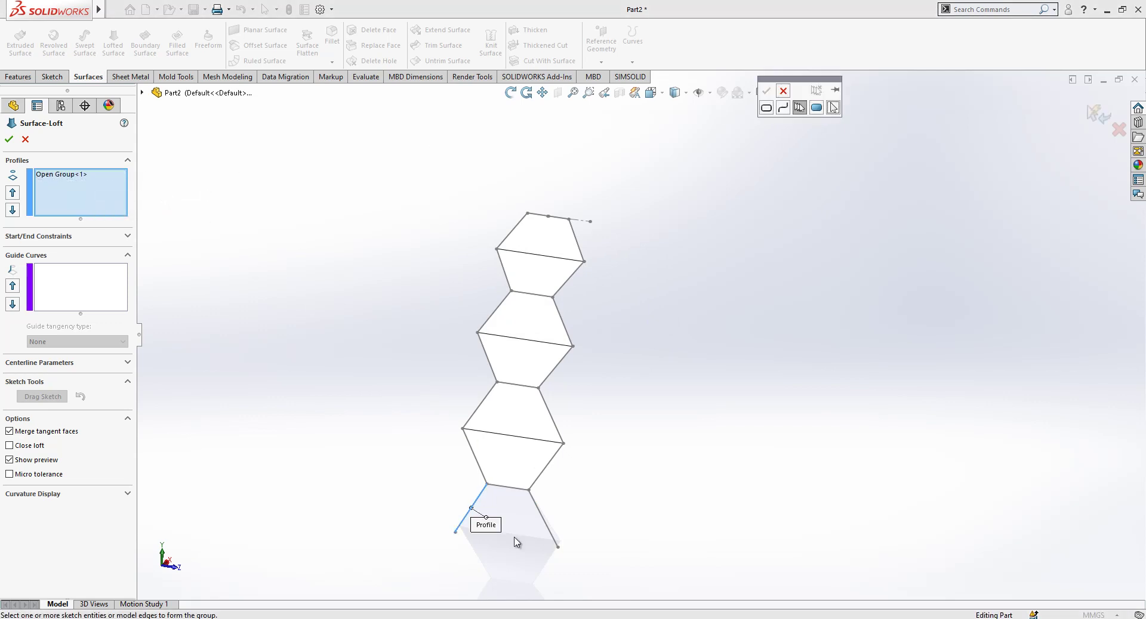
pyautogui.click(548, 525)
pyautogui.click(767, 92)
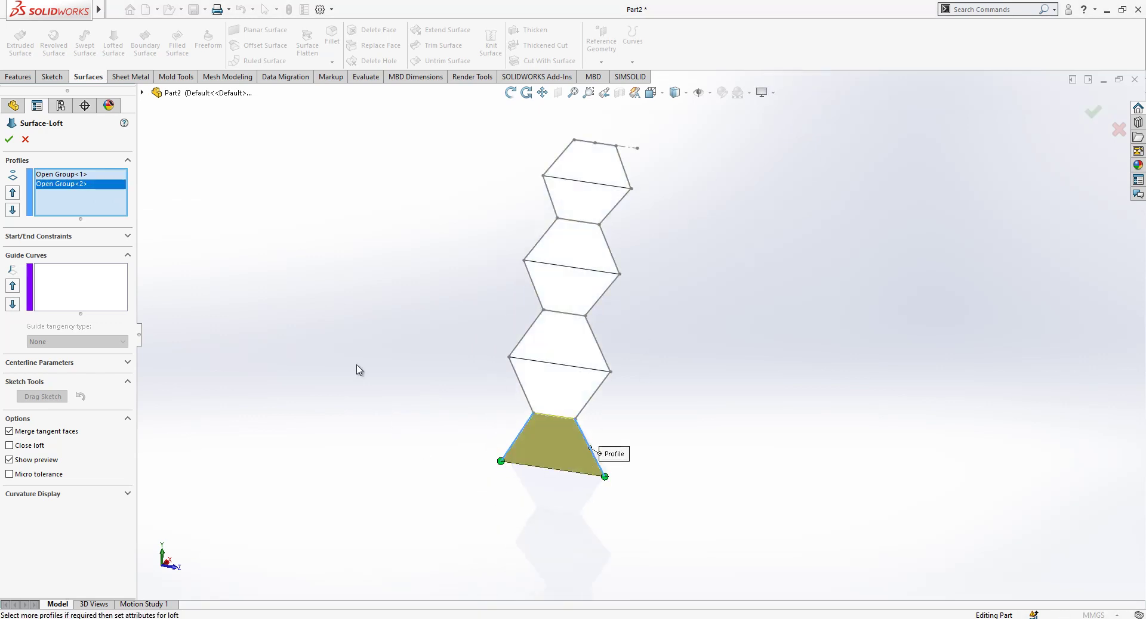
pyautogui.click(9, 141)
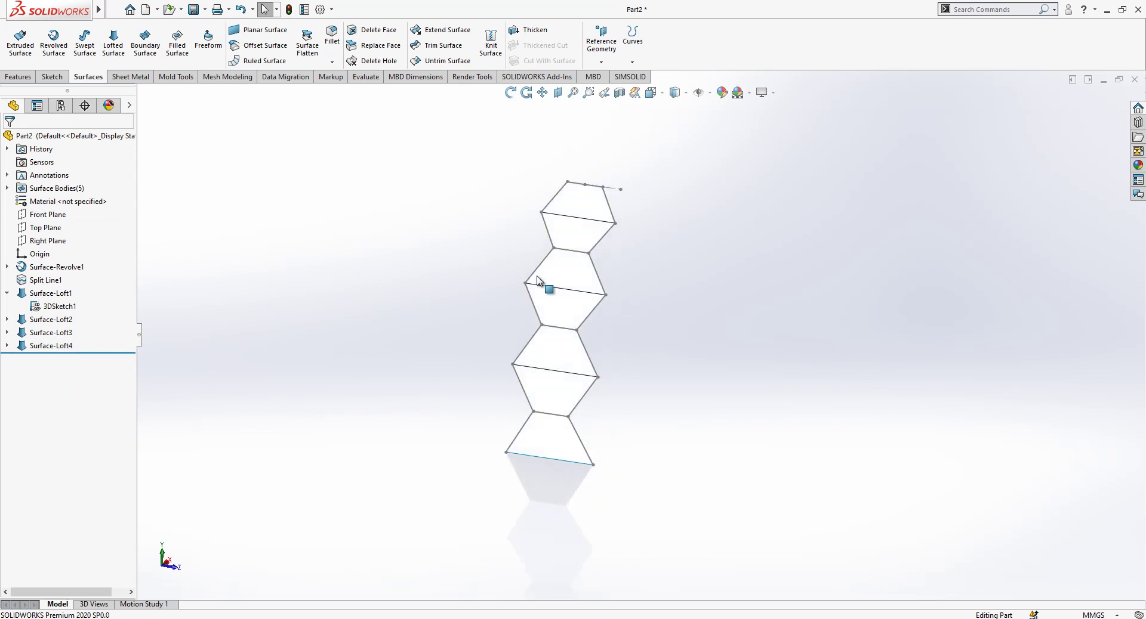
# Sketch a horizontal construction line about 44 mm long on the Top Plane, from the origin through the middle of the lofted hexagons
pyautogui.click(47, 231)
pyautogui.click(115, 218)
pyautogui.scroll(5, 763, 327)
pyautogui.scroll(-1, 777, 331)
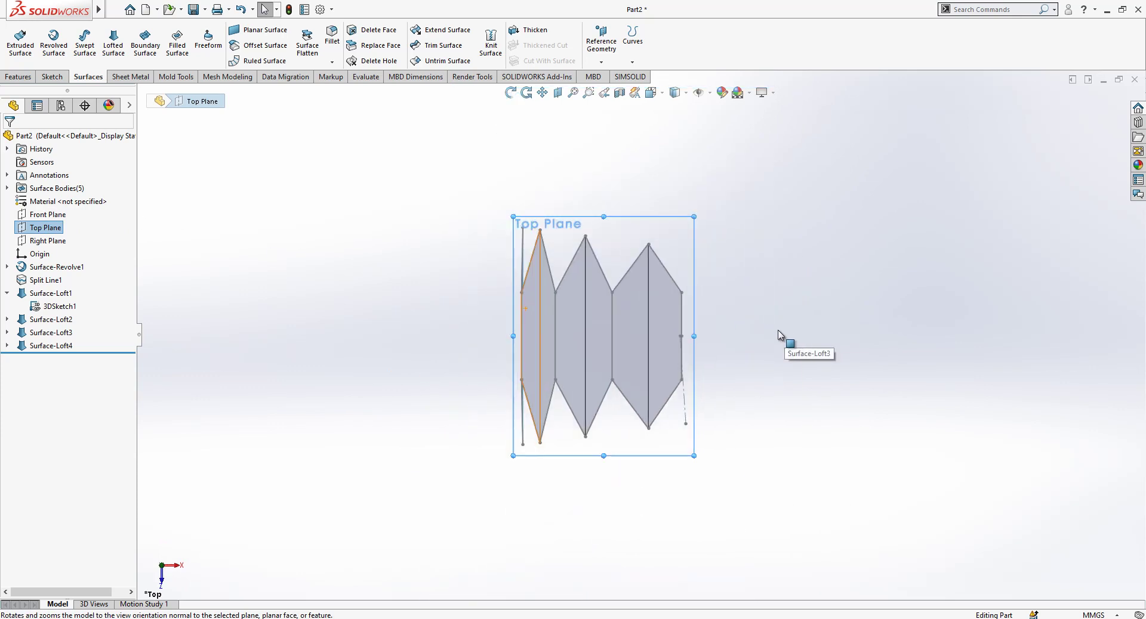
pyautogui.rightClick(50, 228)
pyautogui.click(61, 210)
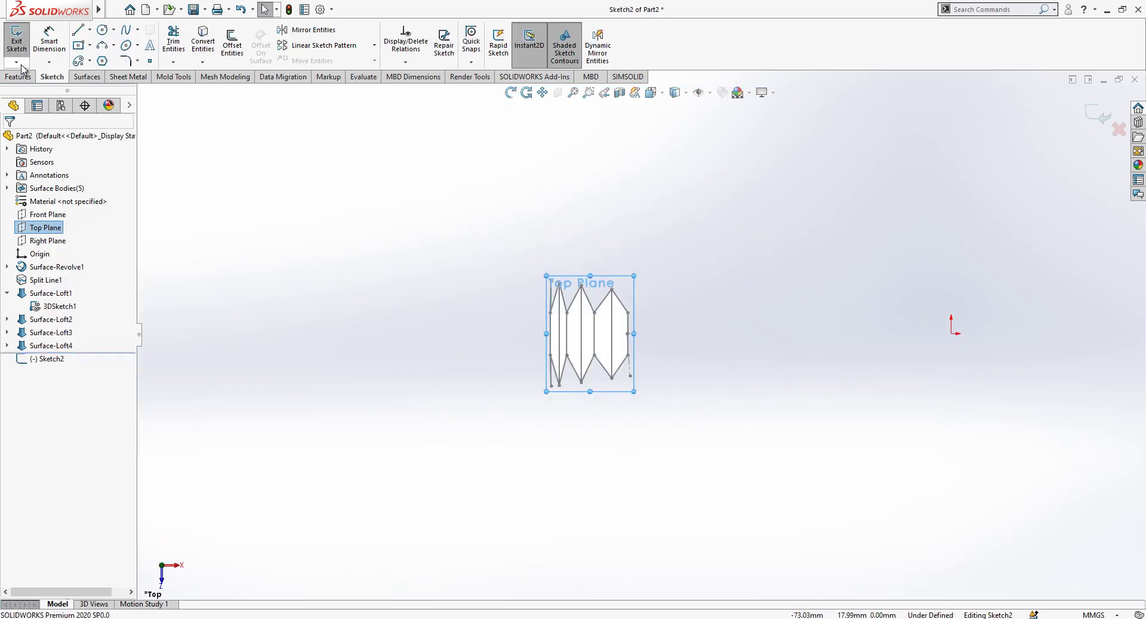
pyautogui.click(77, 31)
pyautogui.click(951, 334)
pyautogui.click(474, 333)
pyautogui.press('Escape')
pyautogui.click(532, 333)
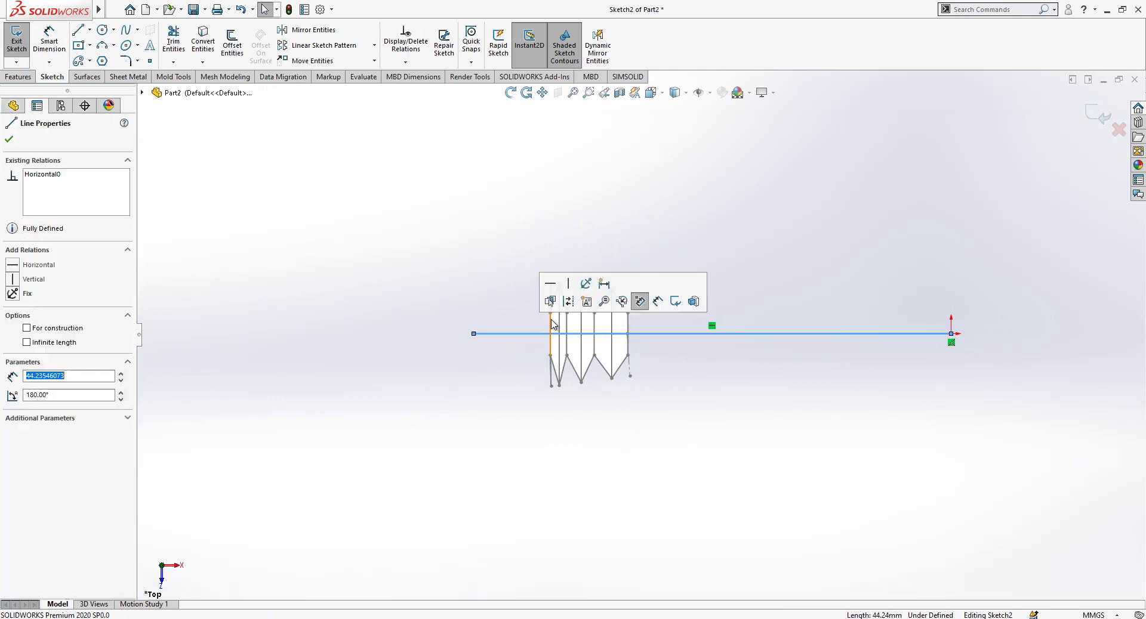
pyautogui.click(568, 303)
# Sketch a second, slanted construction line about 46 mm long from the origin, passing just below the hexagons
pyautogui.press('l')
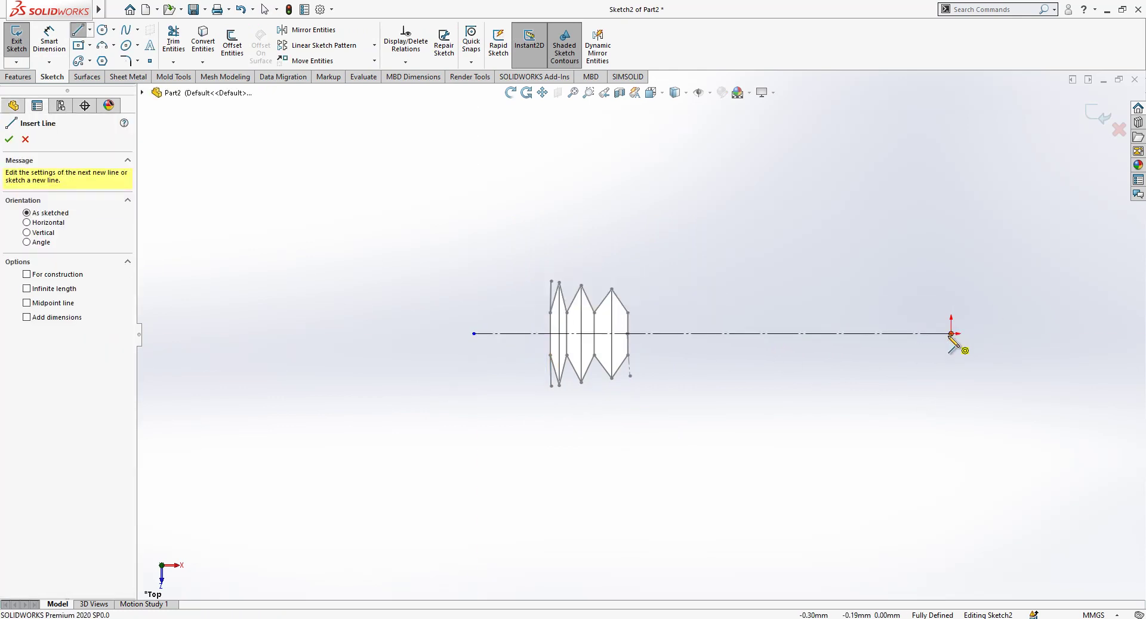
pyautogui.click(953, 334)
pyautogui.click(466, 423)
pyautogui.press('Escape')
pyautogui.click(545, 408)
pyautogui.click(658, 379)
# Set the angle between the two construction lines to (15/2)+(15/4) degrees and finish the sketch
pyautogui.click(49, 41)
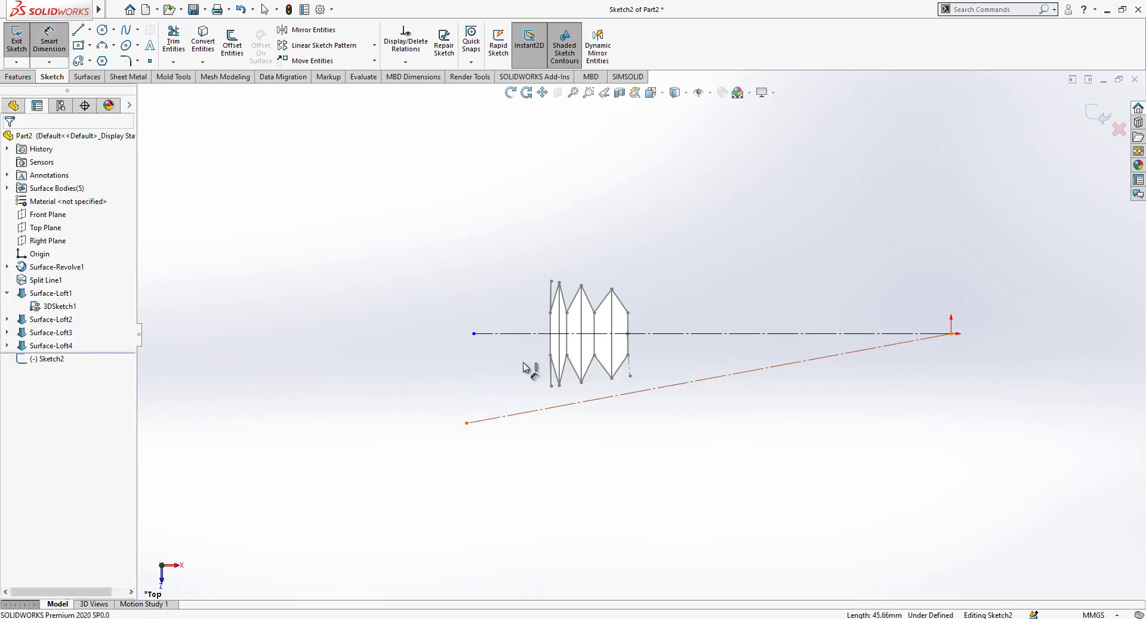
pyautogui.click(520, 404)
pyautogui.click(528, 334)
pyautogui.click(507, 375)
pyautogui.write('15/2)')
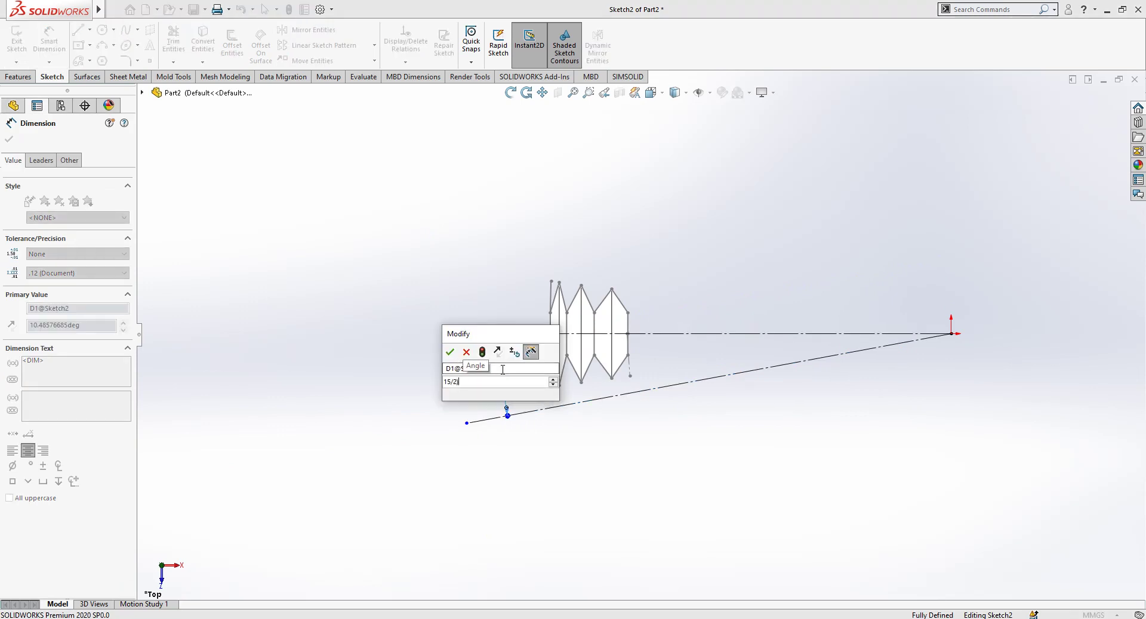
pyautogui.press('Home')
pyautogui.write('(')
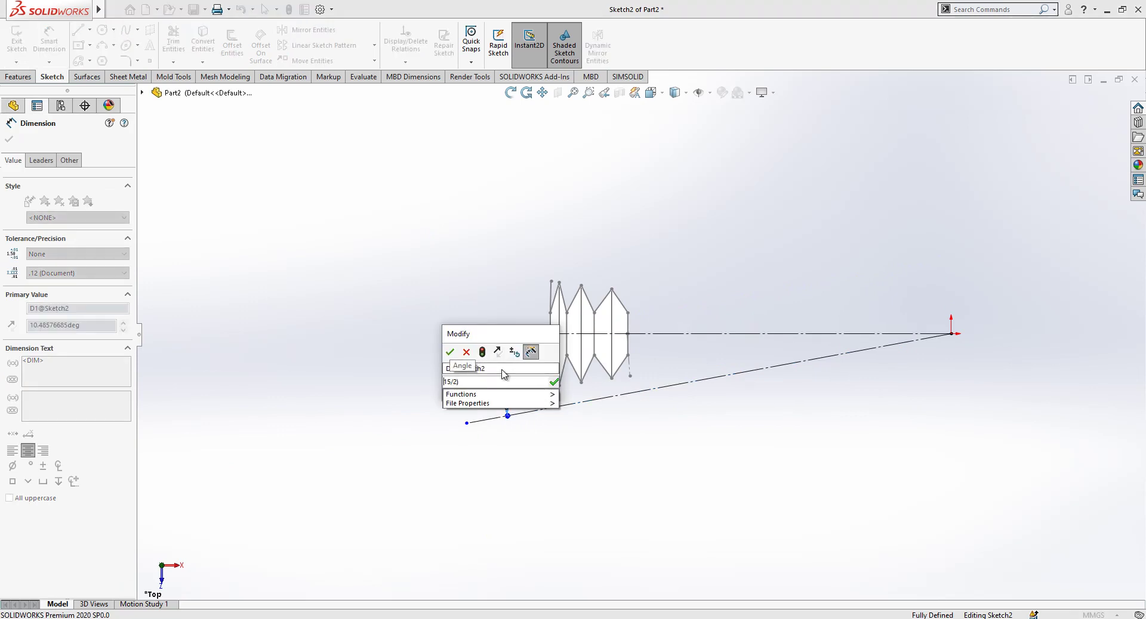
pyautogui.press('End')
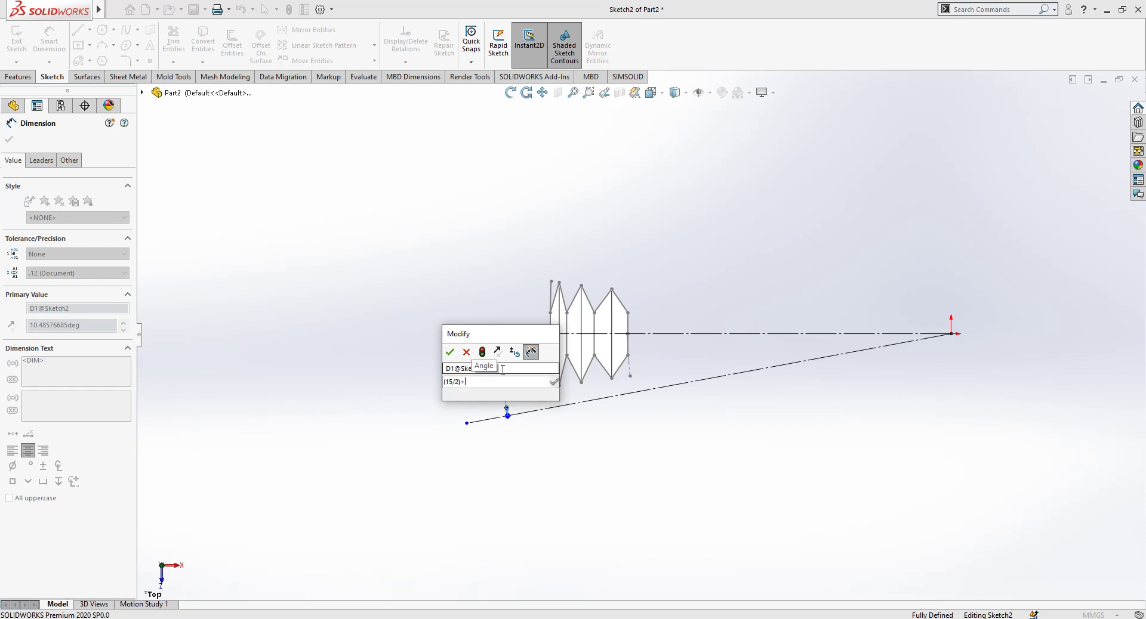
pyautogui.write('+15')
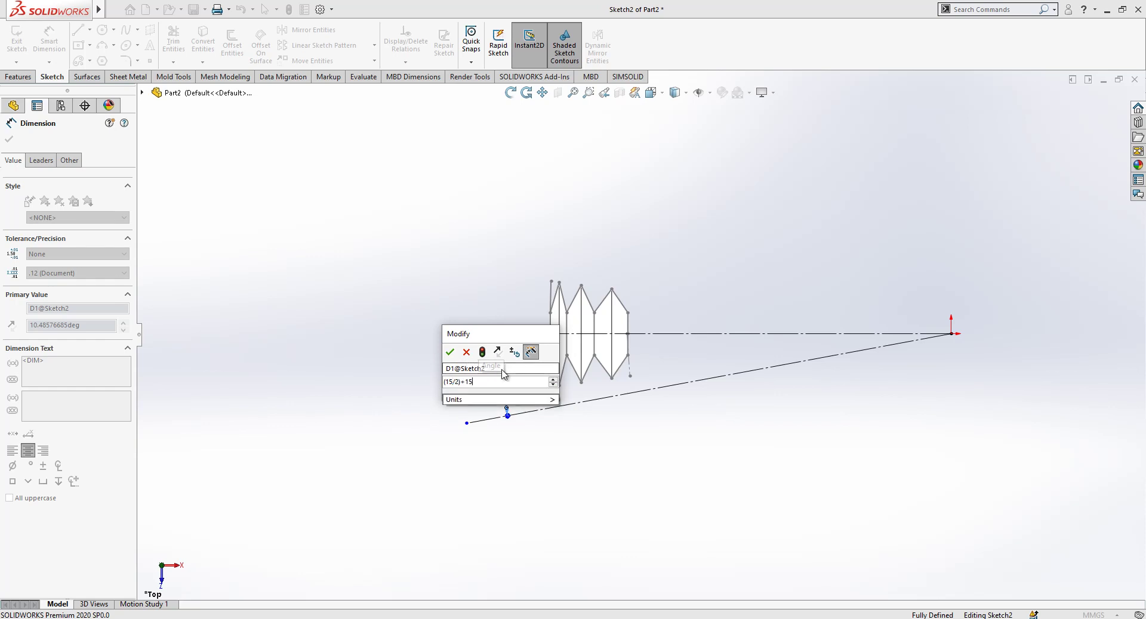
pyautogui.press('BackSpace')
pyautogui.press('BackSpace')
pyautogui.write('(15/4')
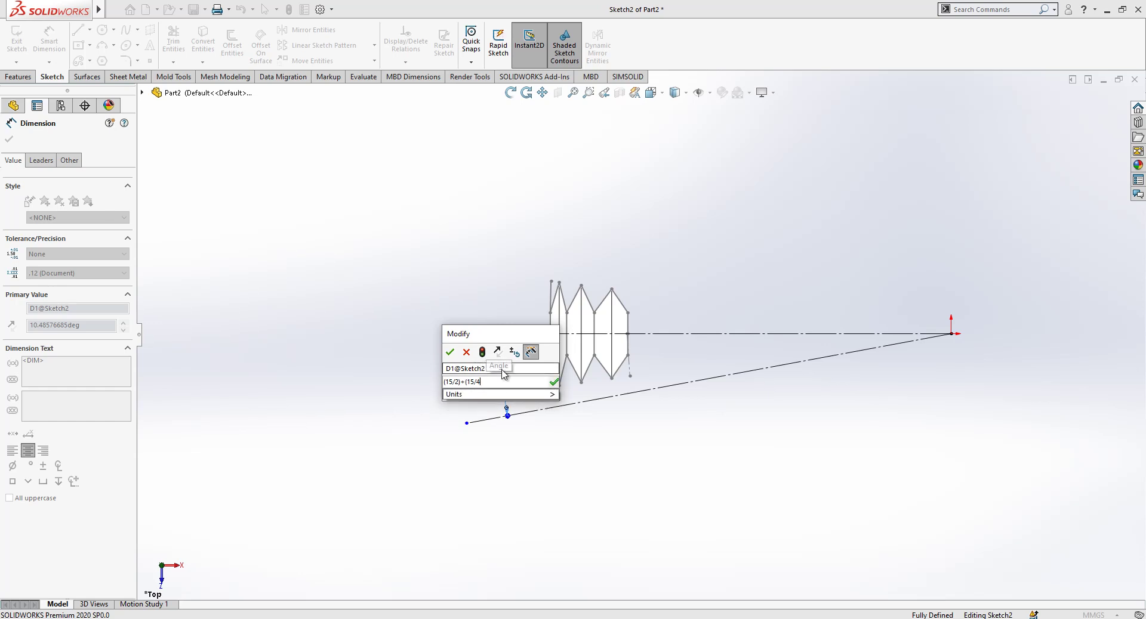
pyautogui.write(')')
pyautogui.press('Return')
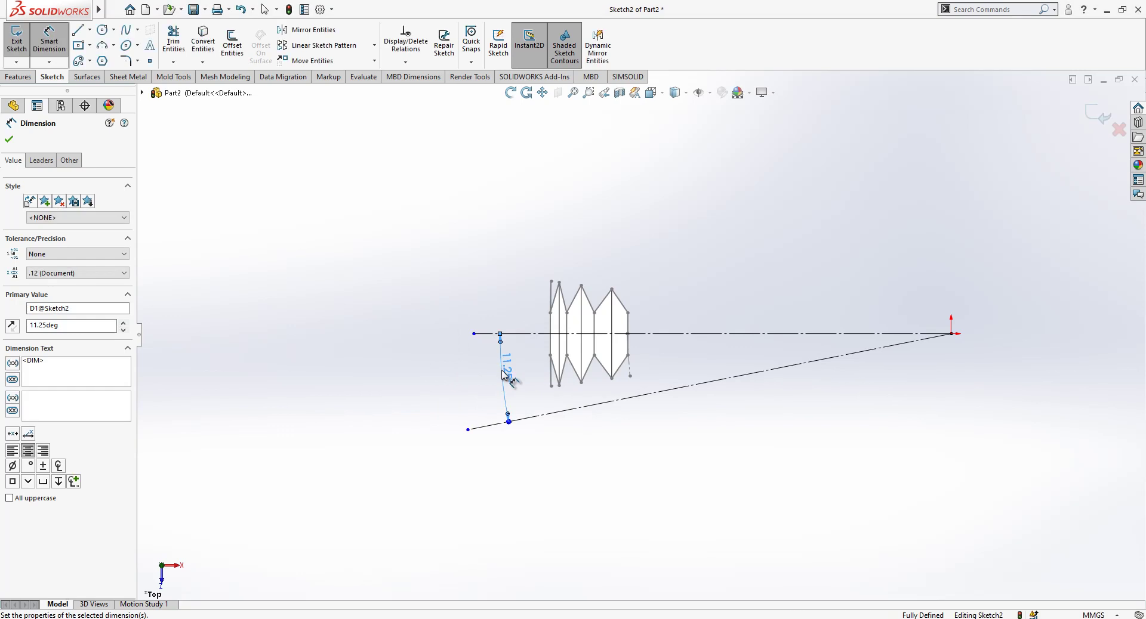
pyautogui.click(625, 458)
pyautogui.moveTo(625, 458); pyautogui.dragTo(695, 308, button='middle')
pyautogui.click(1111, 114)
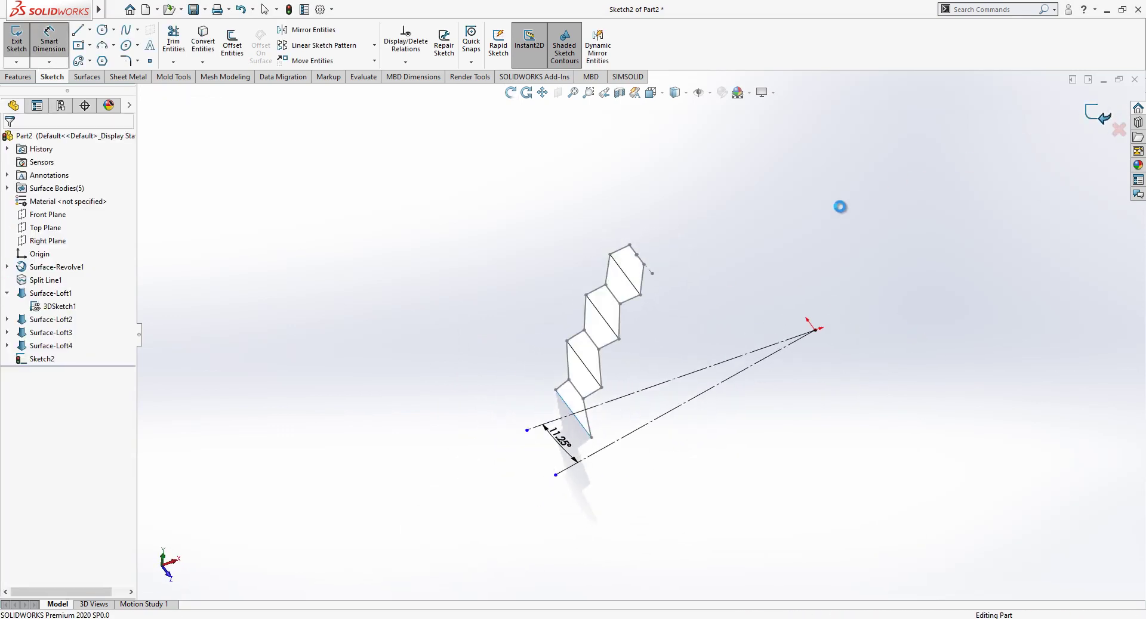
# Create a reference plane through the slanted construction line and perpendicular to the Top Plane
pyautogui.click(435, 274)
pyautogui.click(45, 228)
pyautogui.click(400, 354)
pyautogui.click(46, 228)
pyautogui.click(649, 422)
pyautogui.press('super')
pyautogui.click(601, 61)
pyautogui.click(615, 77)
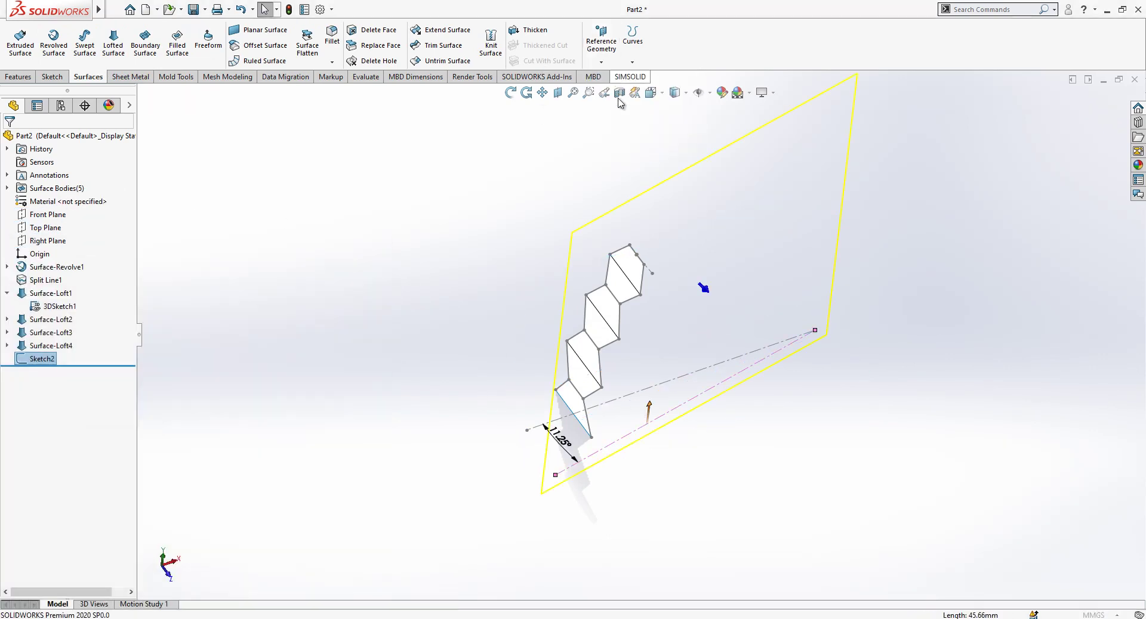
pyautogui.moveTo(678, 361); pyautogui.dragTo(720, 340, button='middle')
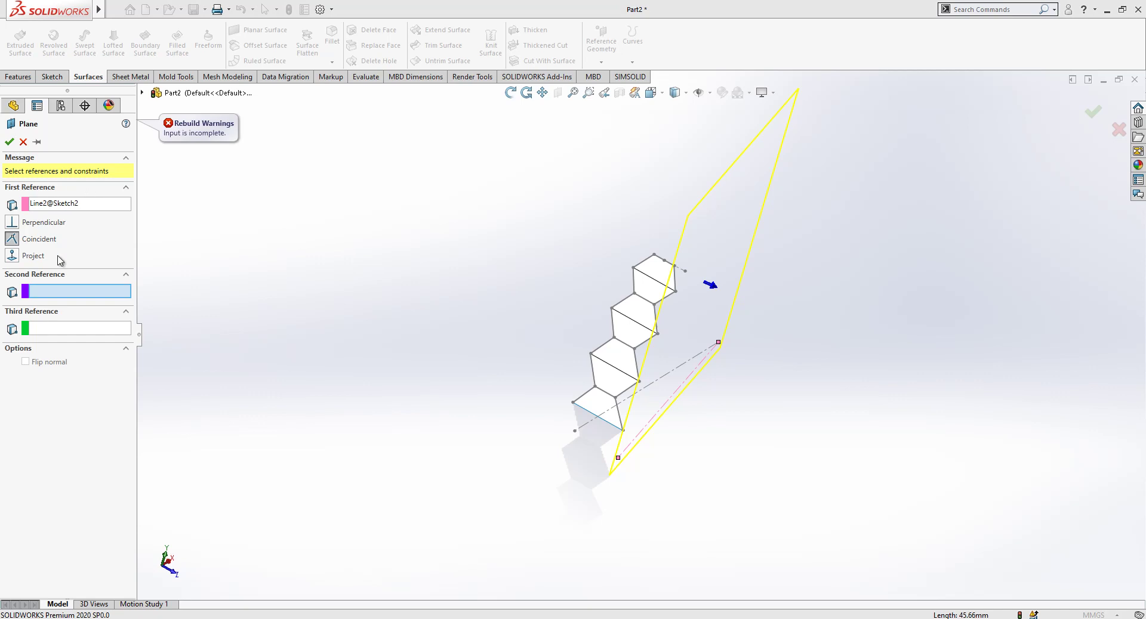
pyautogui.click(142, 93)
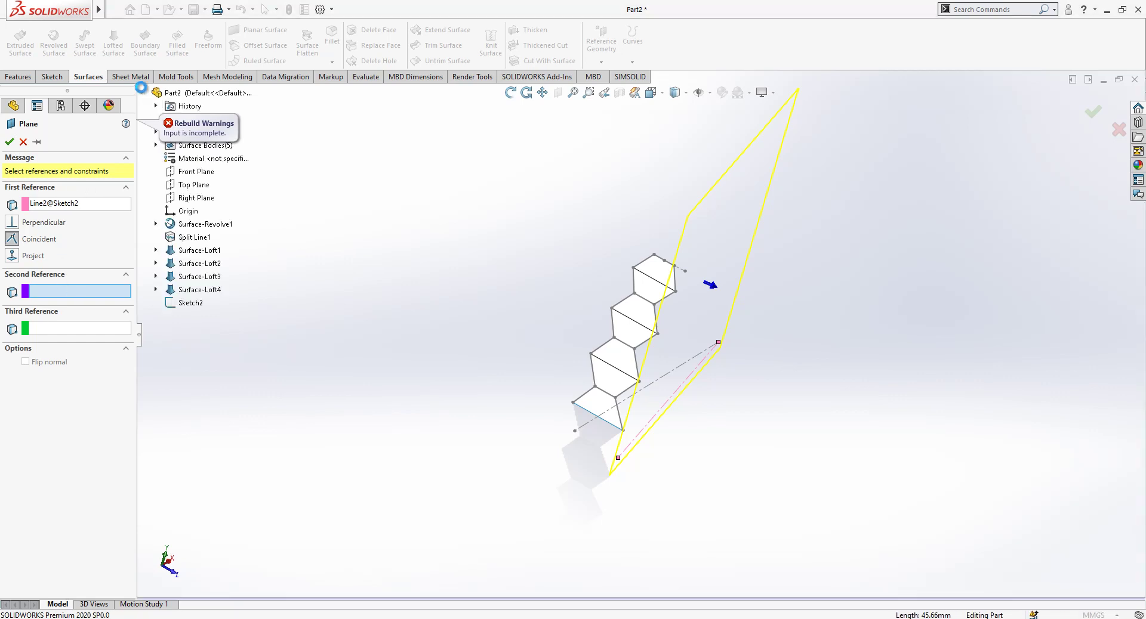
pyautogui.click(194, 184)
pyautogui.click(7, 144)
pyautogui.moveTo(453, 245); pyautogui.dragTo(716, 404, button='middle')
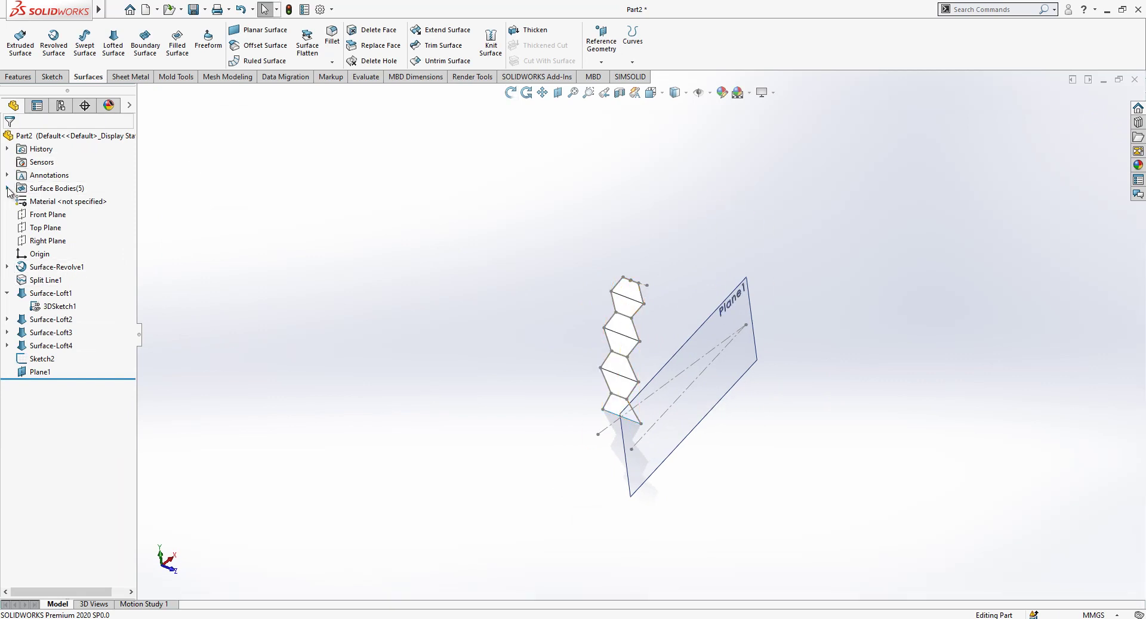
# Mirror the four lofted surface bodies, Surface-Loft1 to Surface-Loft4, about the new reference plane
pyautogui.click(8, 188)
pyautogui.moveTo(53, 214); pyautogui.dragTo(75, 257)
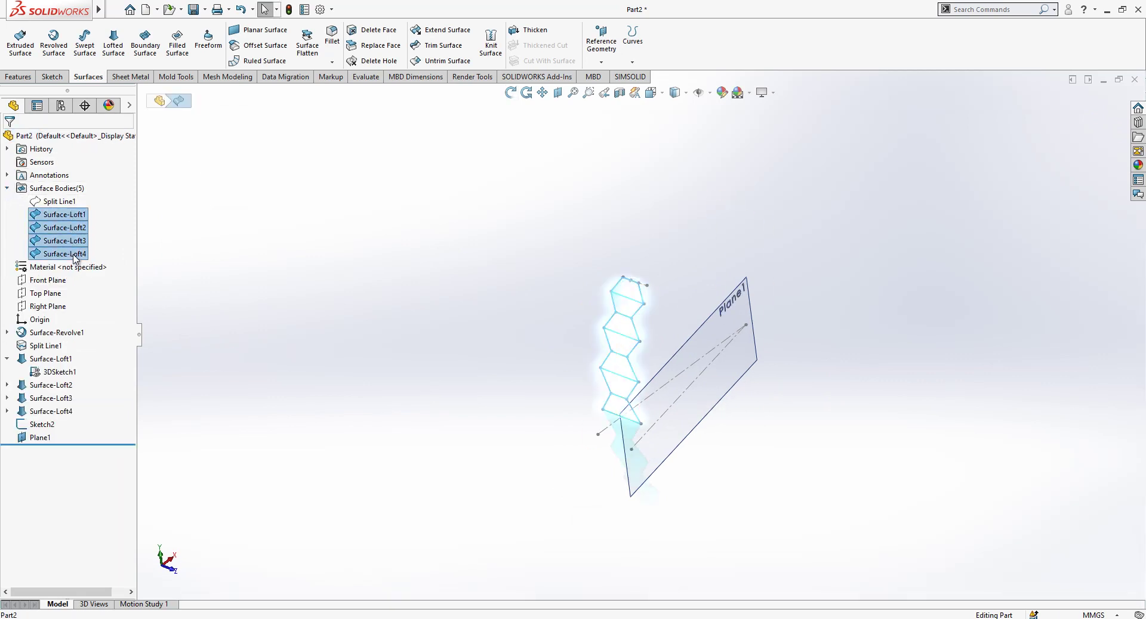
pyautogui.click(8, 80)
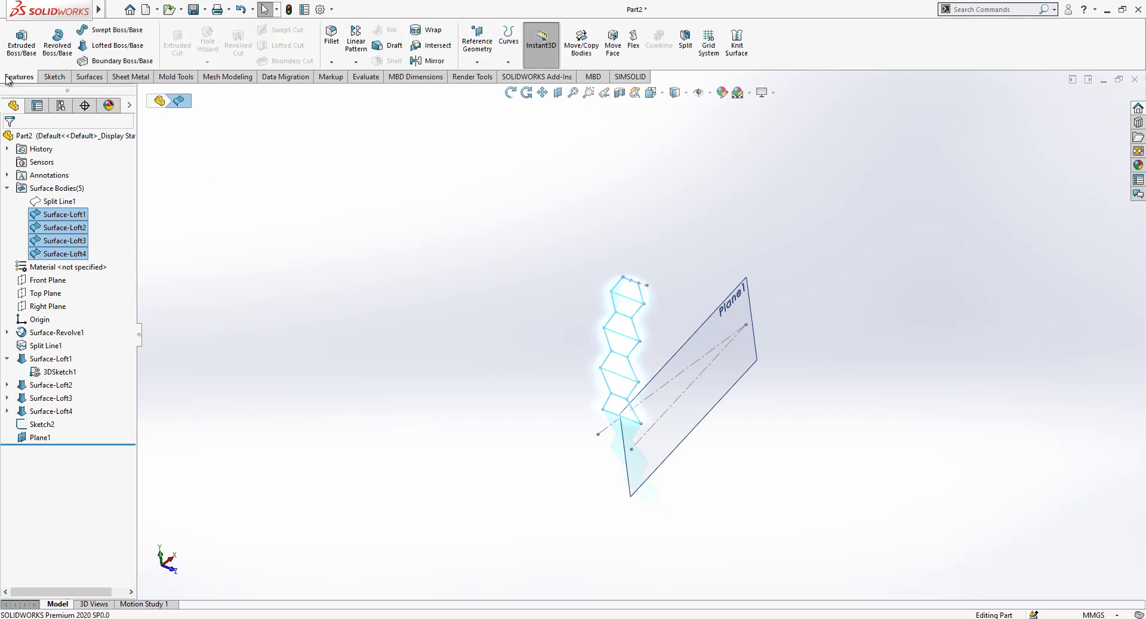
pyautogui.click(432, 61)
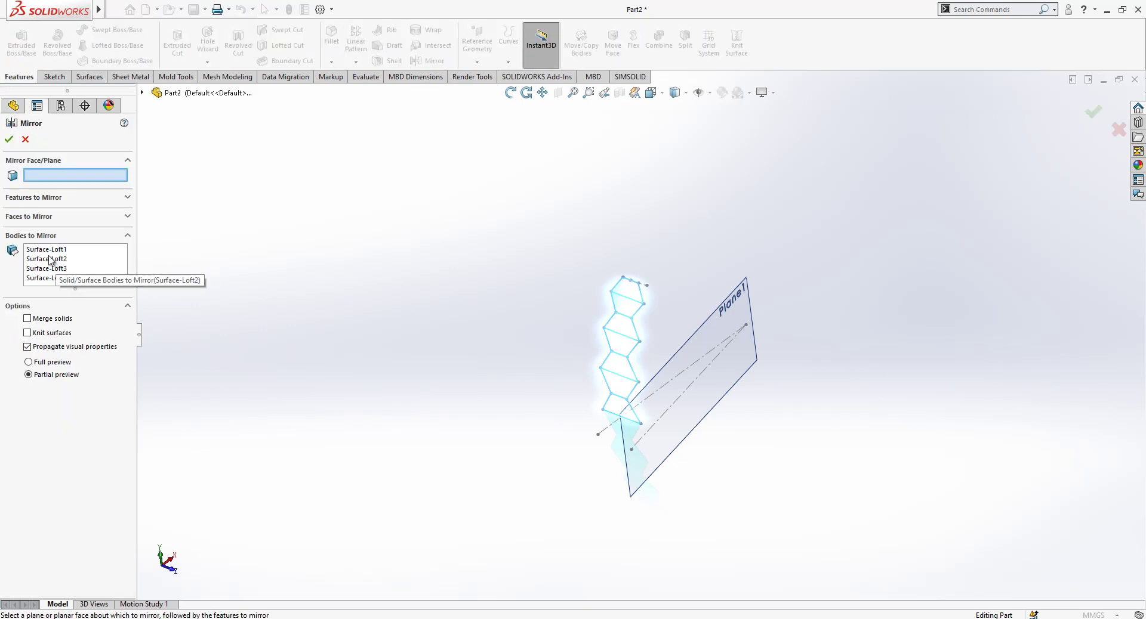
pyautogui.click(713, 320)
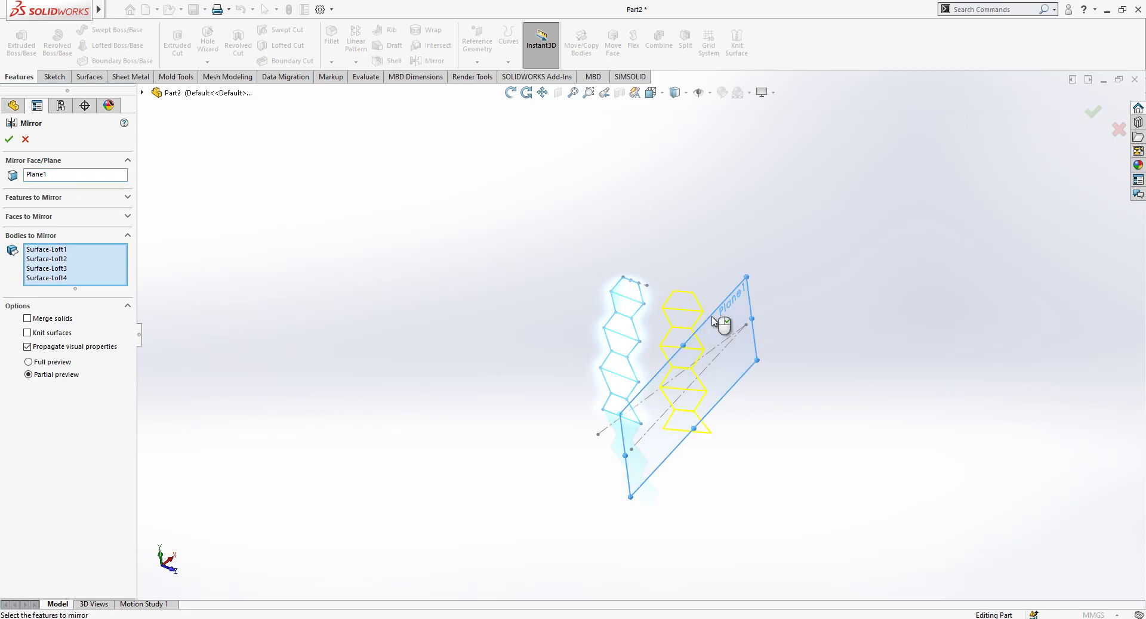
pyautogui.moveTo(704, 339); pyautogui.dragTo(724, 314, button='middle')
pyautogui.rightClick(724, 314)
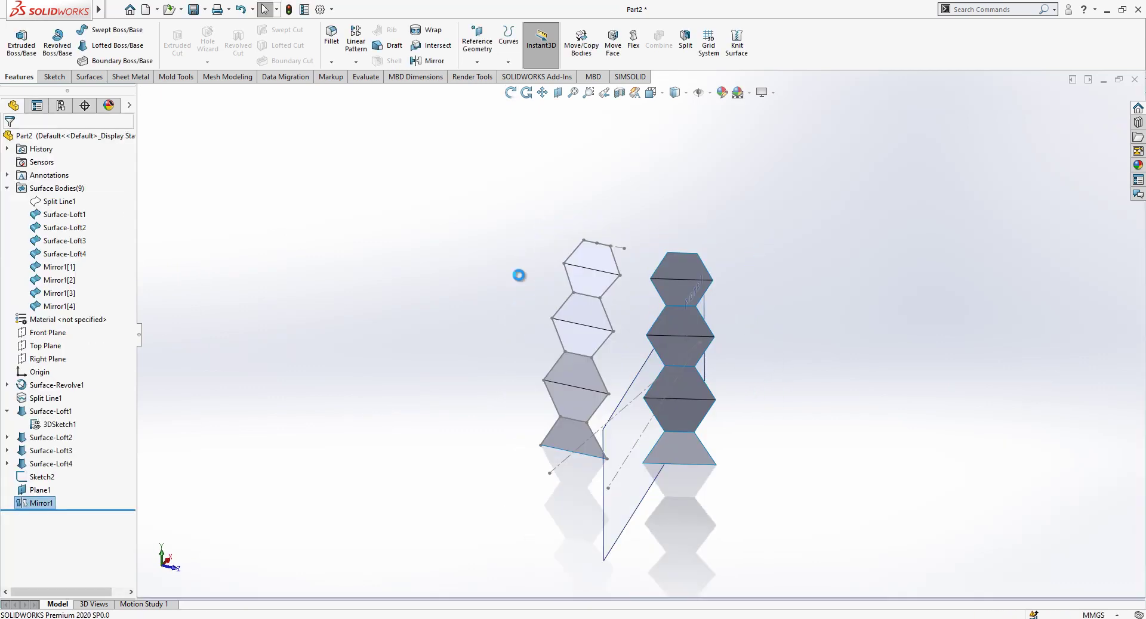
pyautogui.scroll(-2, 789, 354)
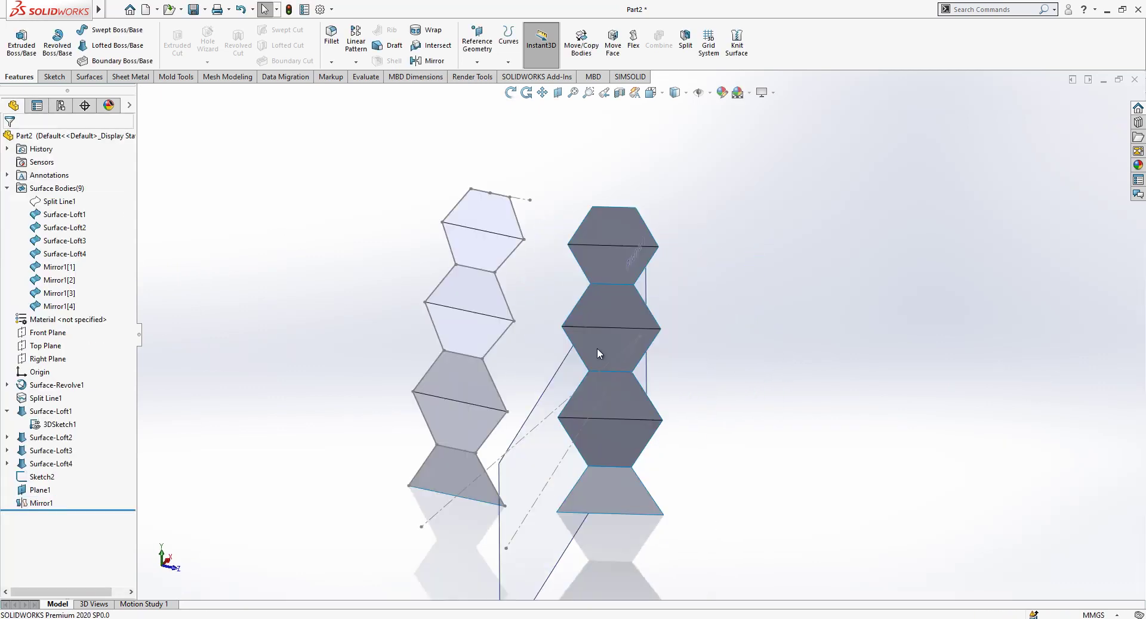
# Hide the Top Plane construction sketch and the 3D hexagon sketch
pyautogui.click(8, 188)
pyautogui.click(39, 359)
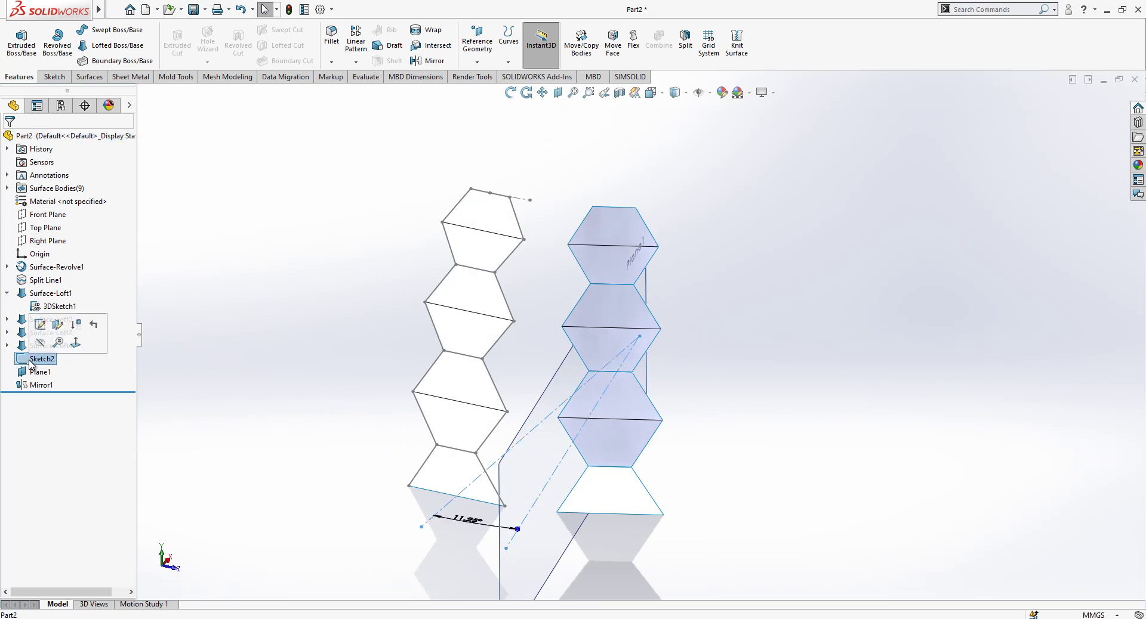
pyautogui.click(41, 344)
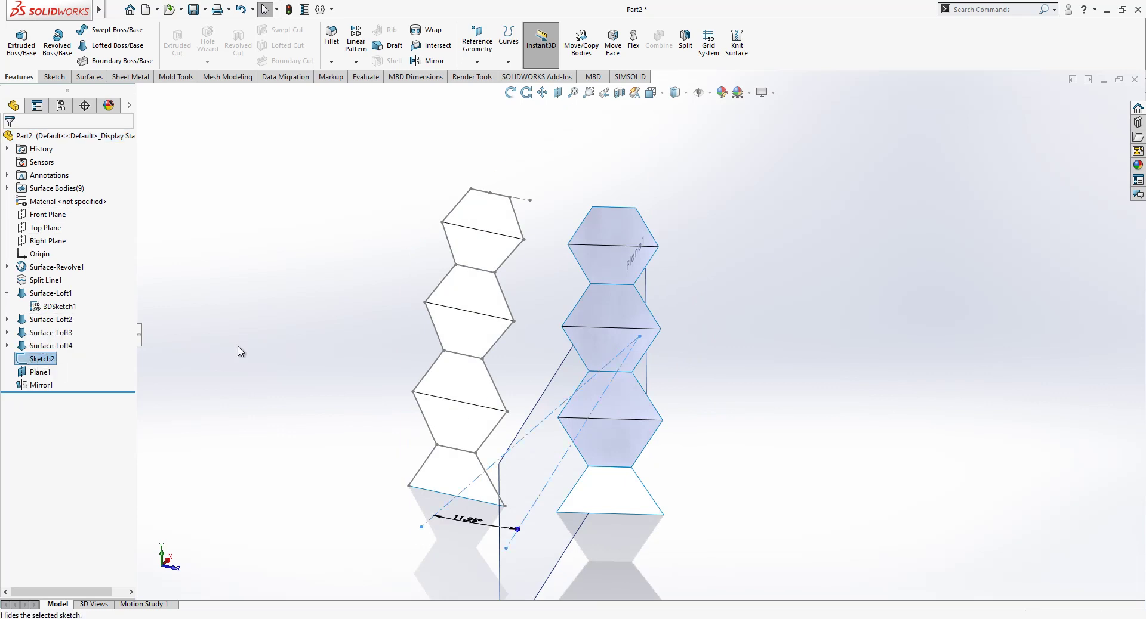
pyautogui.click(8, 346)
pyautogui.click(59, 306)
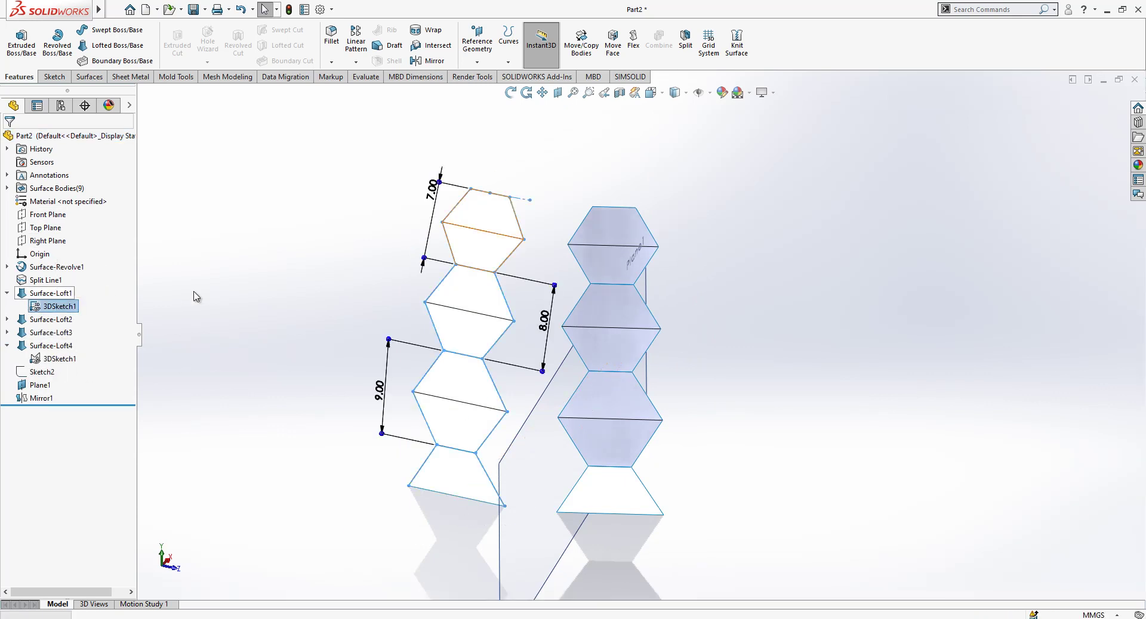
# Loft a surface between the facing edge pairs of the original and mirrored columns to form the uppermost in-between hexagon
pyautogui.scroll(1, 663, 286)
pyautogui.scroll(-1, 614, 344)
pyautogui.moveTo(614, 348); pyautogui.dragTo(624, 339, button='middle')
pyautogui.scroll(-1, 625, 341)
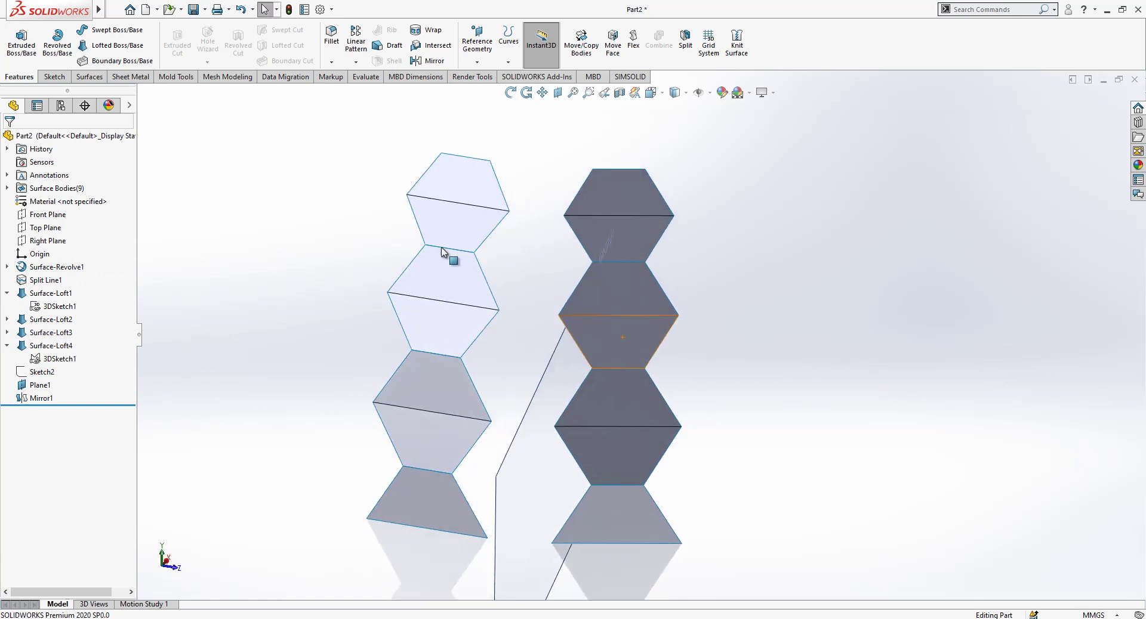
pyautogui.click(89, 76)
pyautogui.rightClick(84, 190)
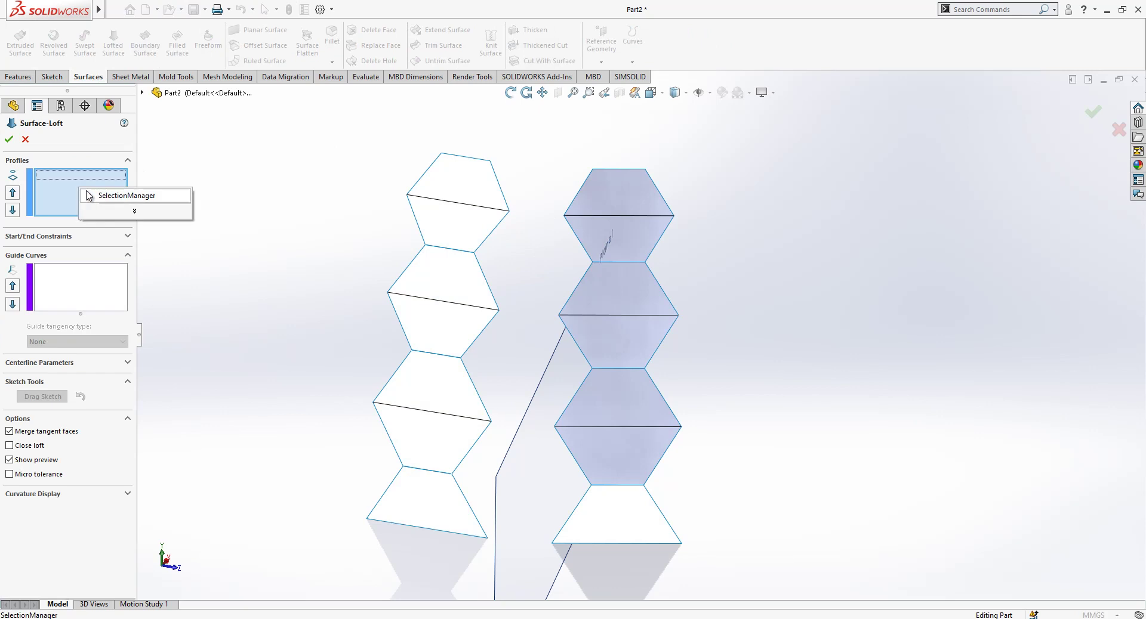
pyautogui.click(117, 195)
pyautogui.click(499, 234)
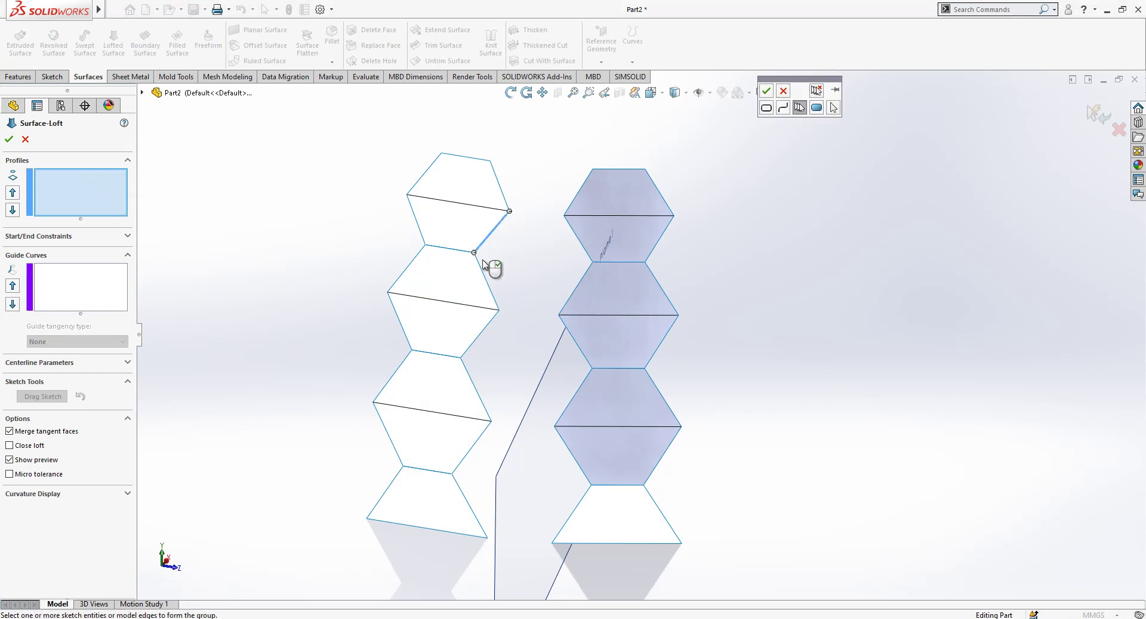
pyautogui.click(765, 91)
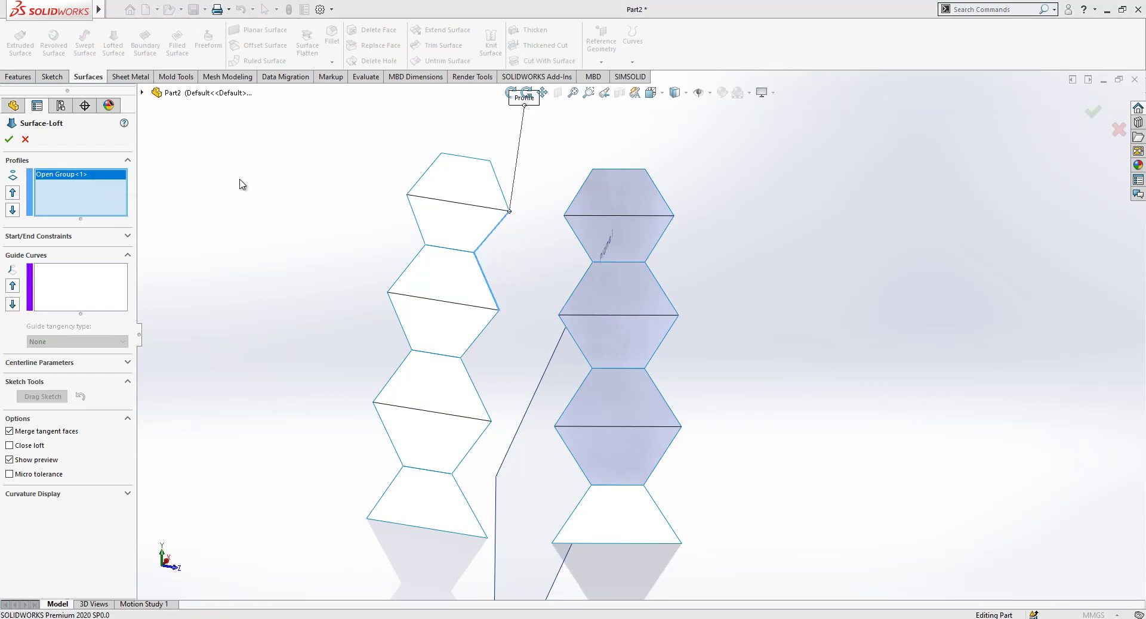
pyautogui.rightClick(97, 201)
pyautogui.click(190, 210)
pyautogui.click(576, 239)
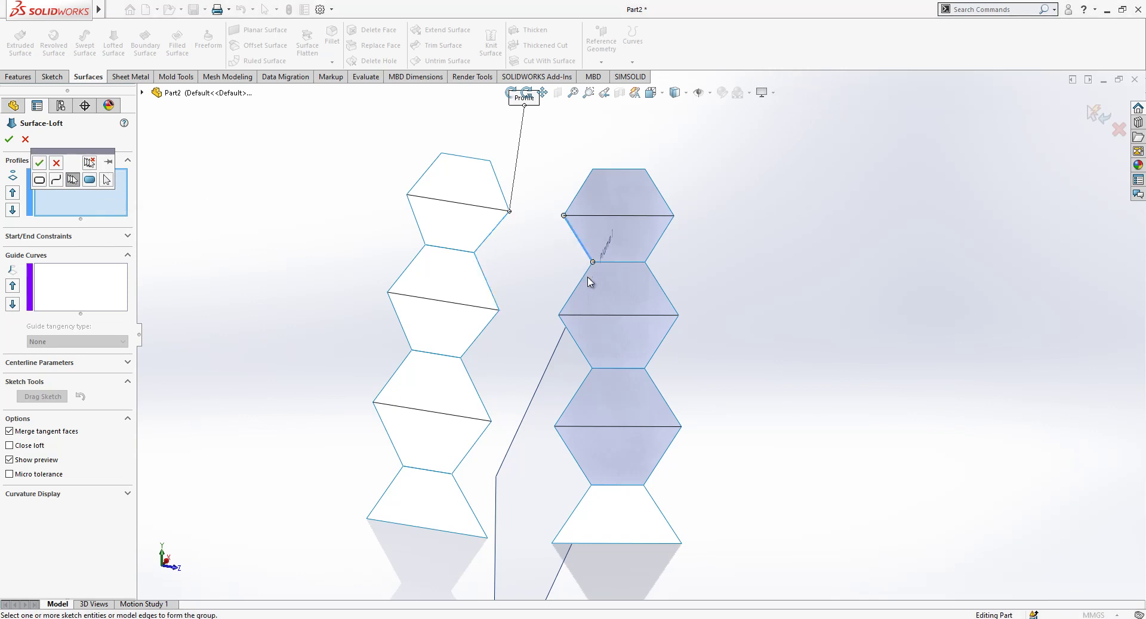
pyautogui.click(39, 163)
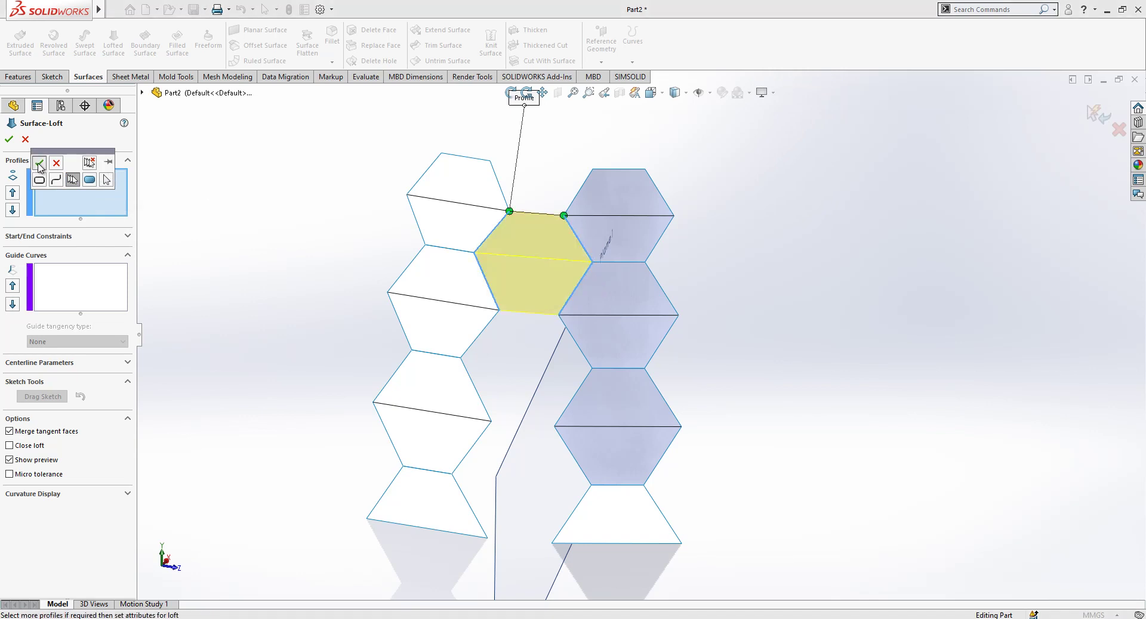
pyautogui.click(11, 142)
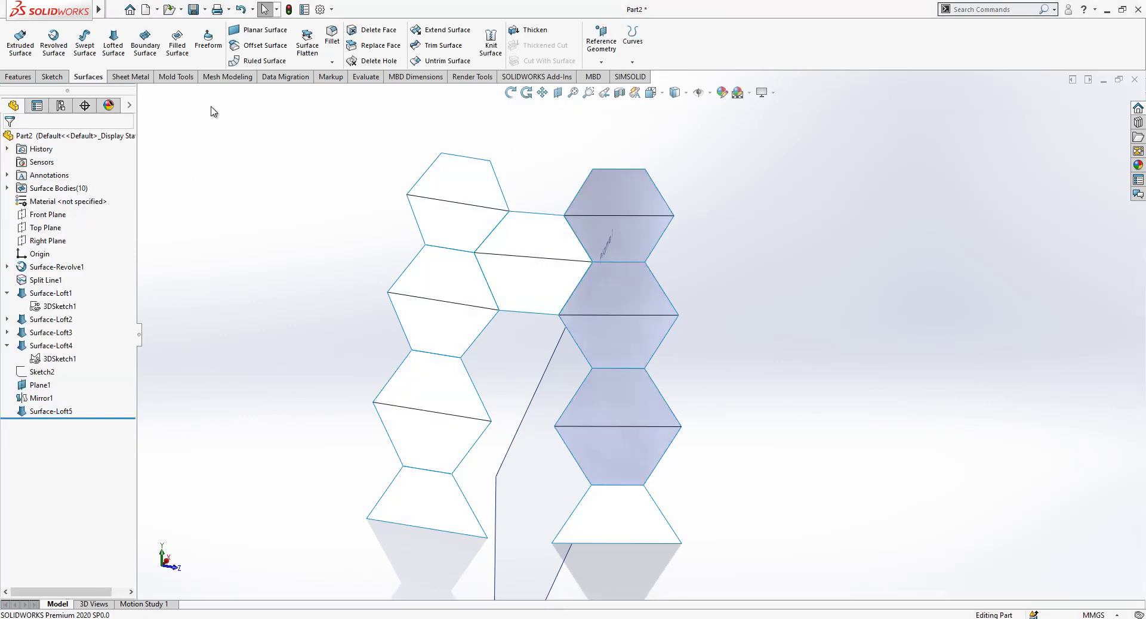
# Loft the second in-between hexagon directly below, using the facing two-edge open groups of both columns as profiles
pyautogui.click(116, 62)
pyautogui.rightClick(65, 197)
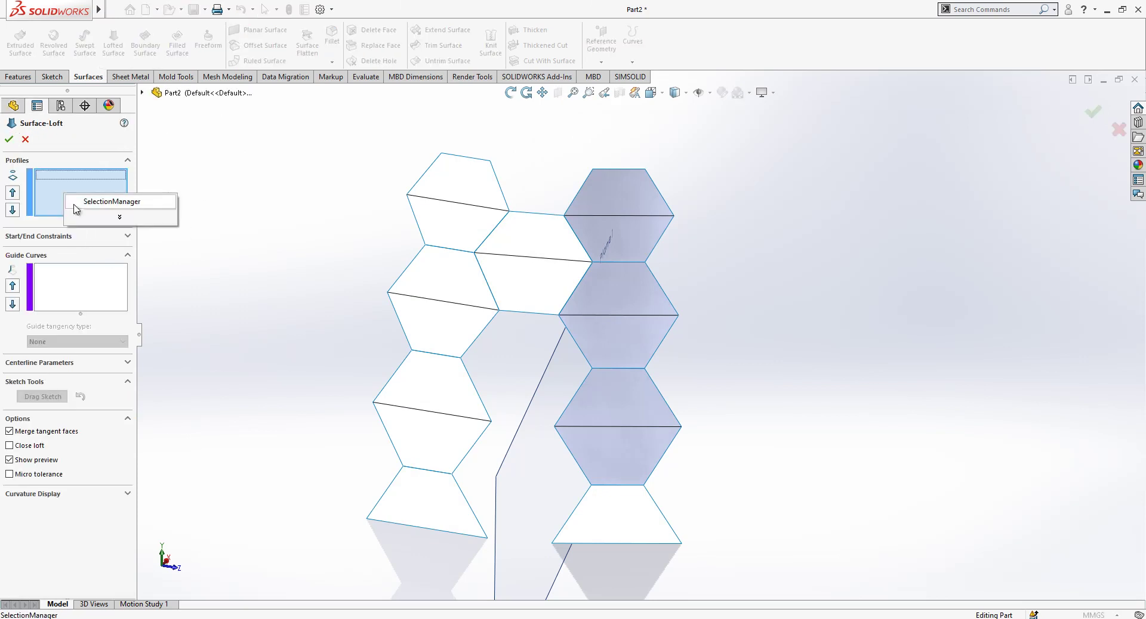
pyautogui.click(89, 206)
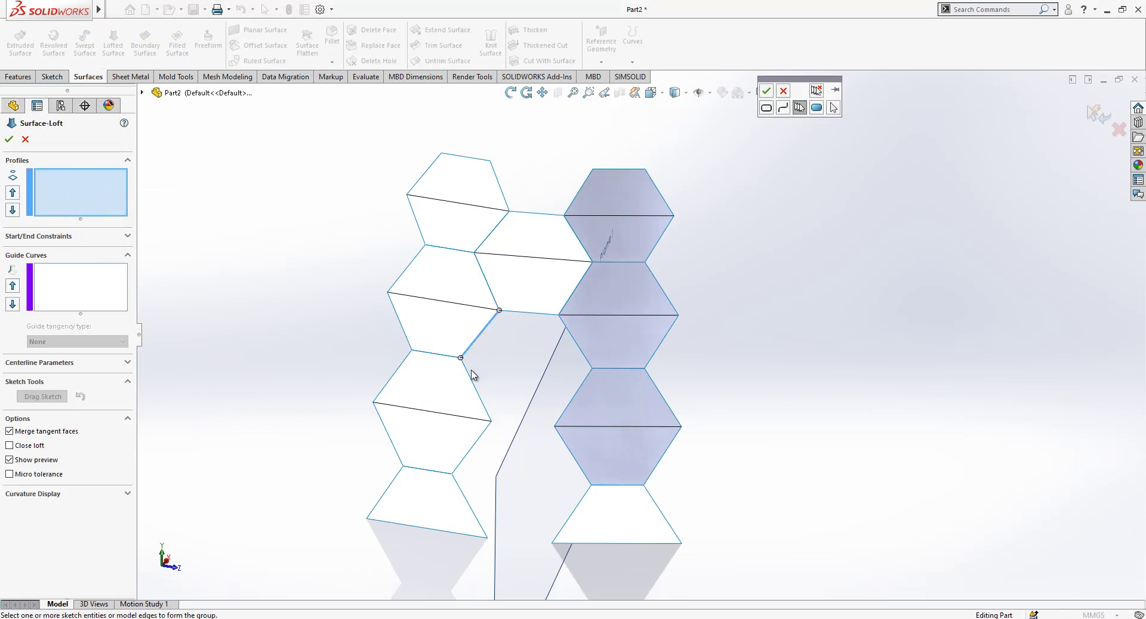
pyautogui.click(766, 91)
pyautogui.click(578, 348)
pyautogui.click(579, 394)
pyautogui.rightClick(84, 192)
pyautogui.click(114, 197)
pyautogui.rightClick(96, 183)
pyautogui.click(100, 187)
pyautogui.rightClick(89, 177)
pyautogui.click(99, 184)
pyautogui.rightClick(87, 184)
pyautogui.click(107, 193)
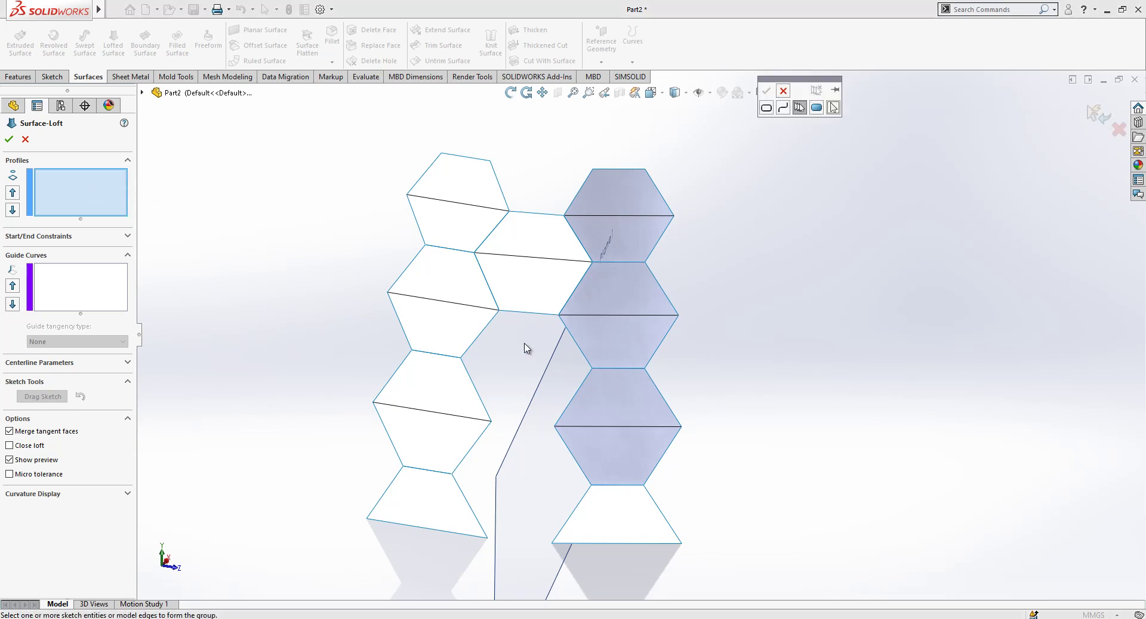
pyautogui.click(488, 329)
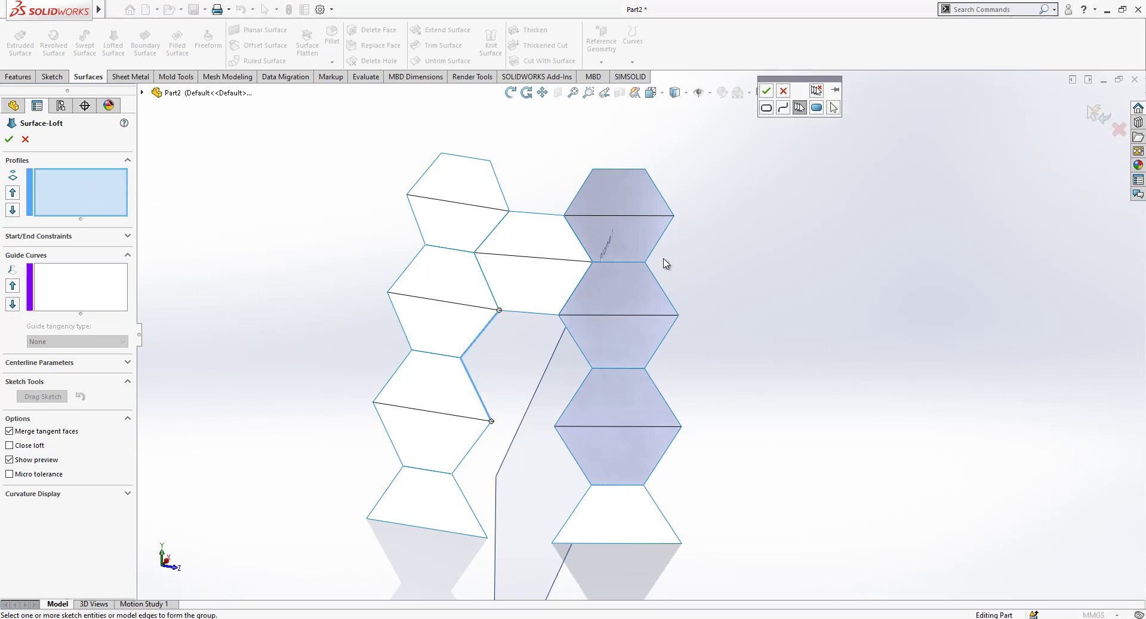
pyautogui.click(767, 97)
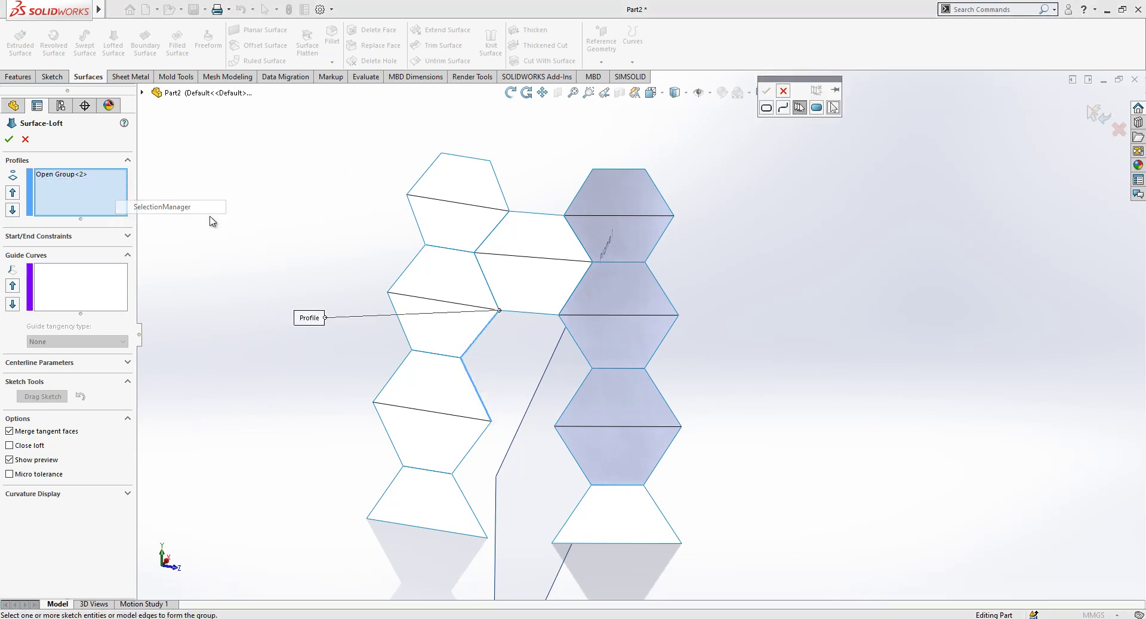
pyautogui.click(574, 342)
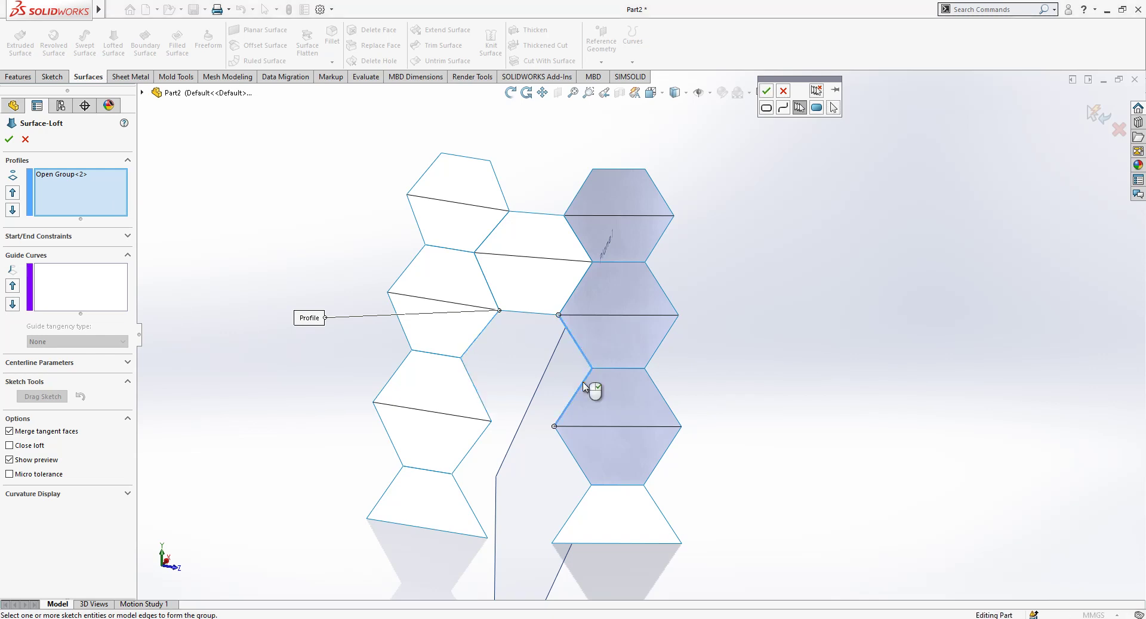
pyautogui.click(766, 91)
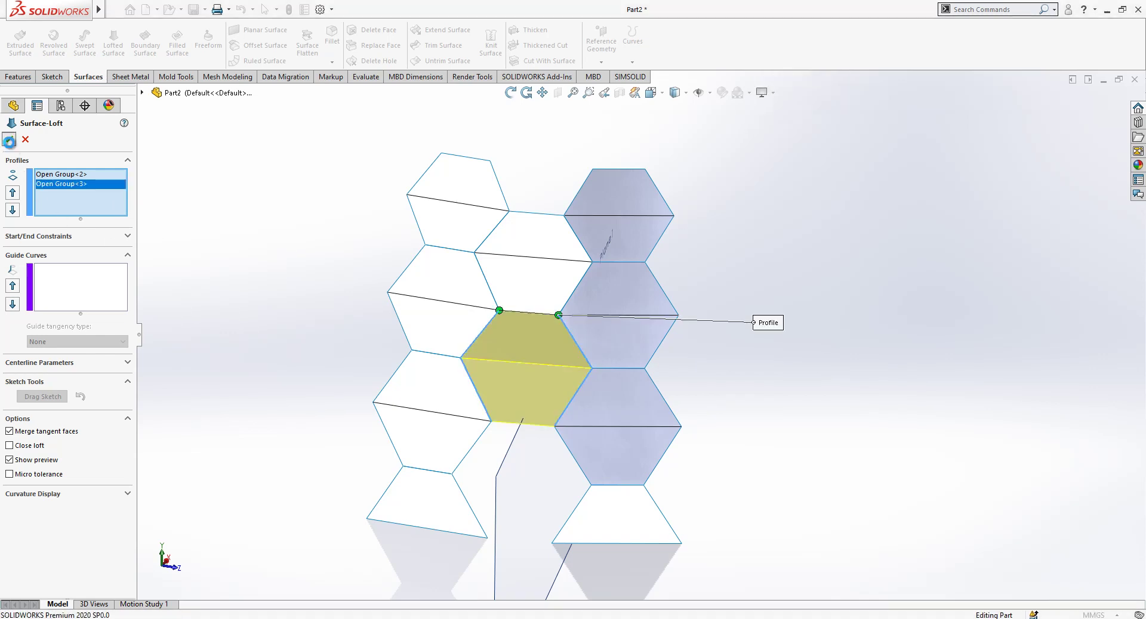
pyautogui.click(9, 141)
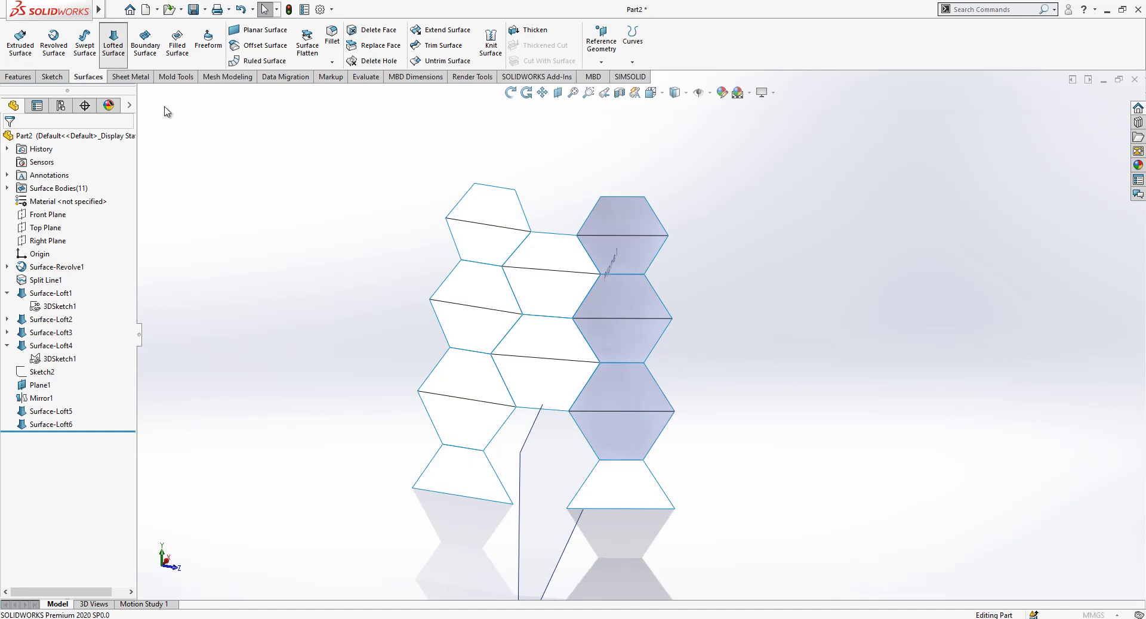
# Loft the lowest in-between hexagon from the bottom facing edge pairs of the original and mirrored columns
pyautogui.press('Return')
pyautogui.rightClick(81, 194)
pyautogui.click(122, 203)
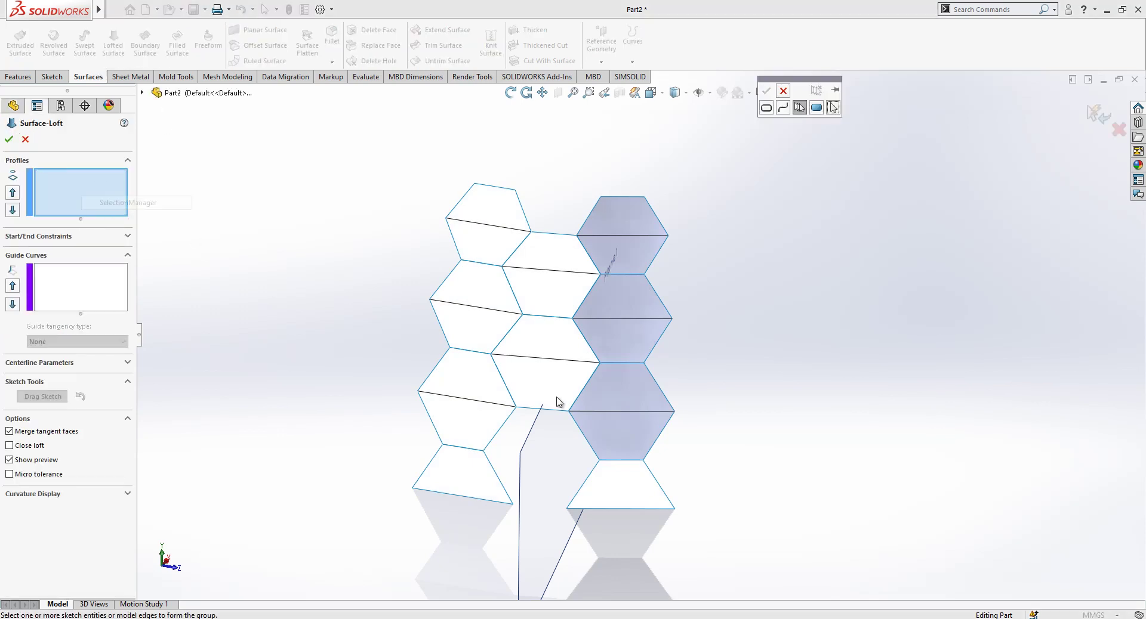
pyautogui.click(498, 430)
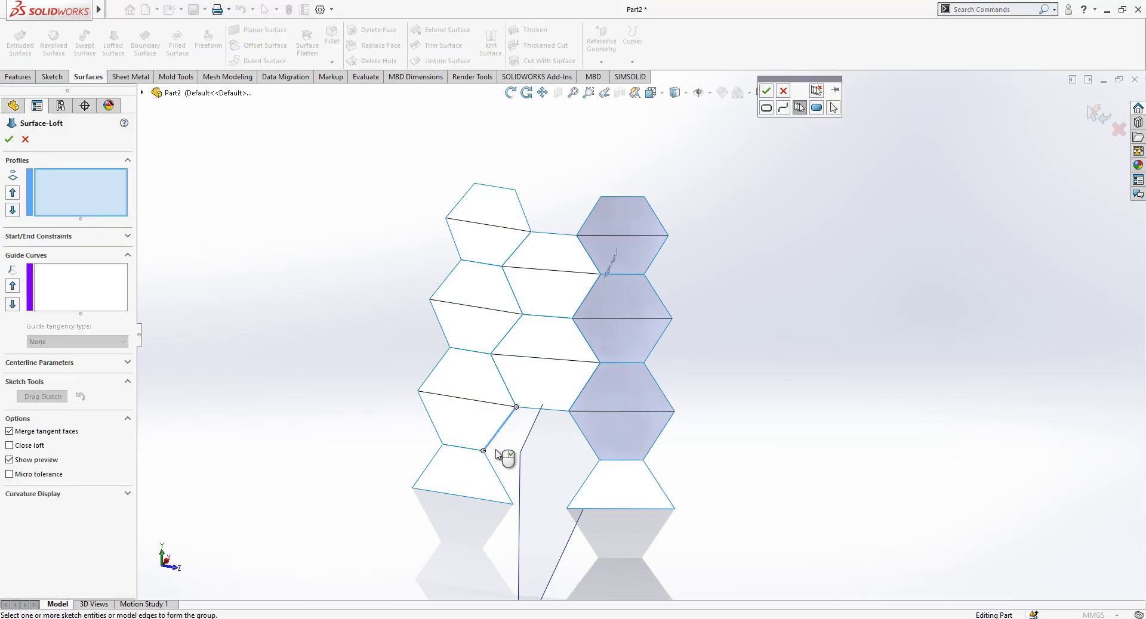
pyautogui.click(767, 90)
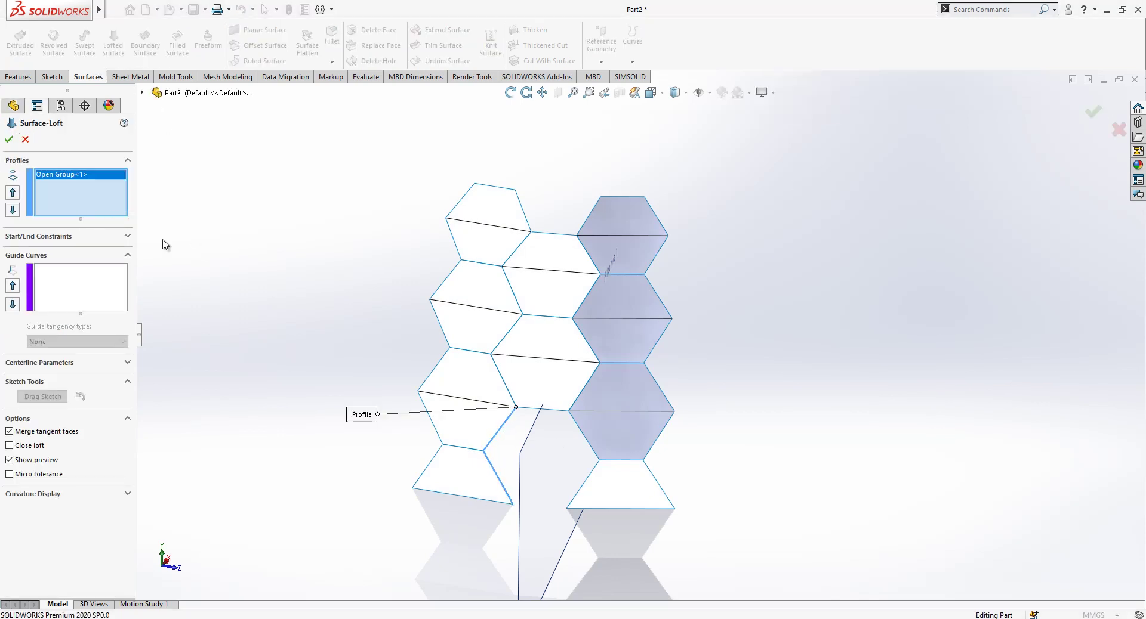
pyautogui.click(583, 440)
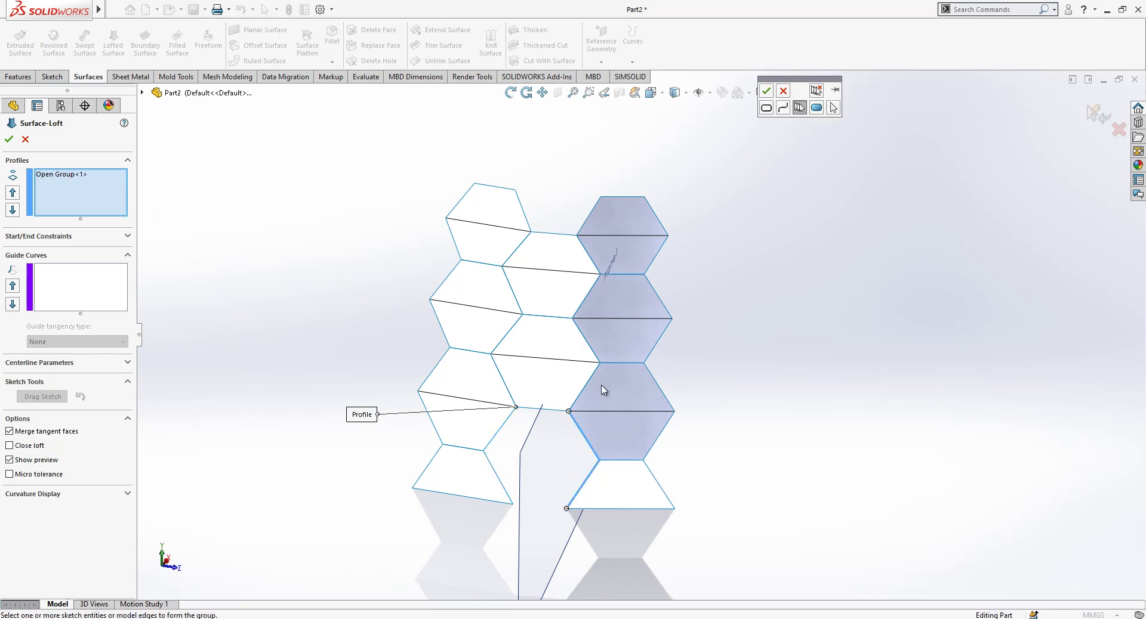
pyautogui.click(766, 91)
pyautogui.click(12, 140)
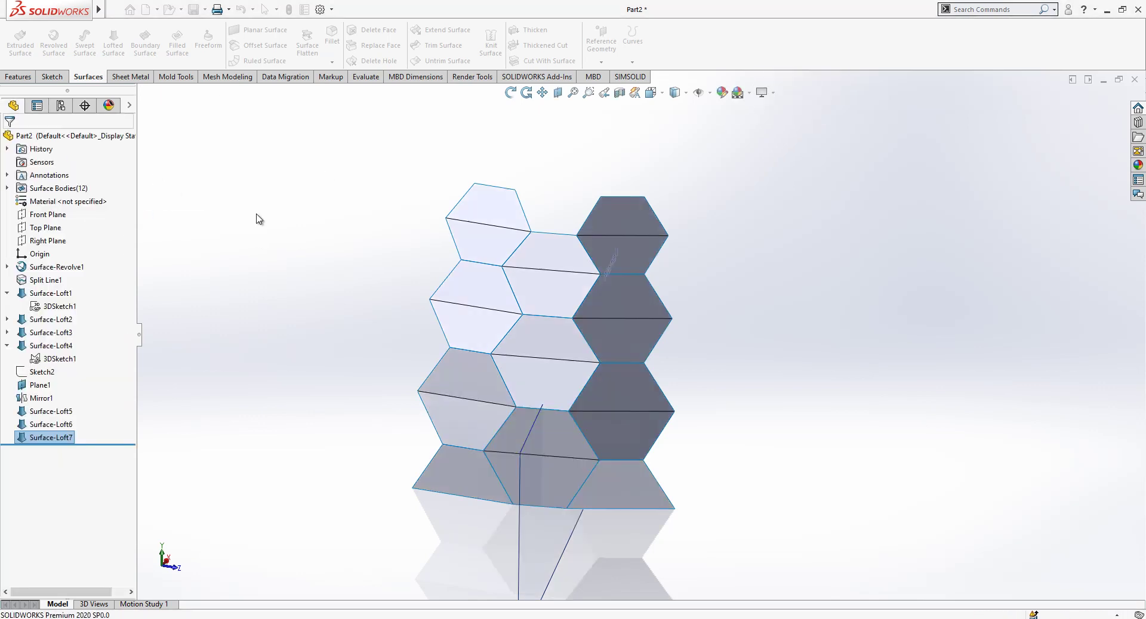
# Hide the four mirrored surface bodies, Mirror1[1] to Mirror1[4], and the reference plane Plane1
pyautogui.moveTo(466, 296); pyautogui.dragTo(633, 354, button='middle')
pyautogui.scroll(-1, 632, 355)
pyautogui.click(7, 188)
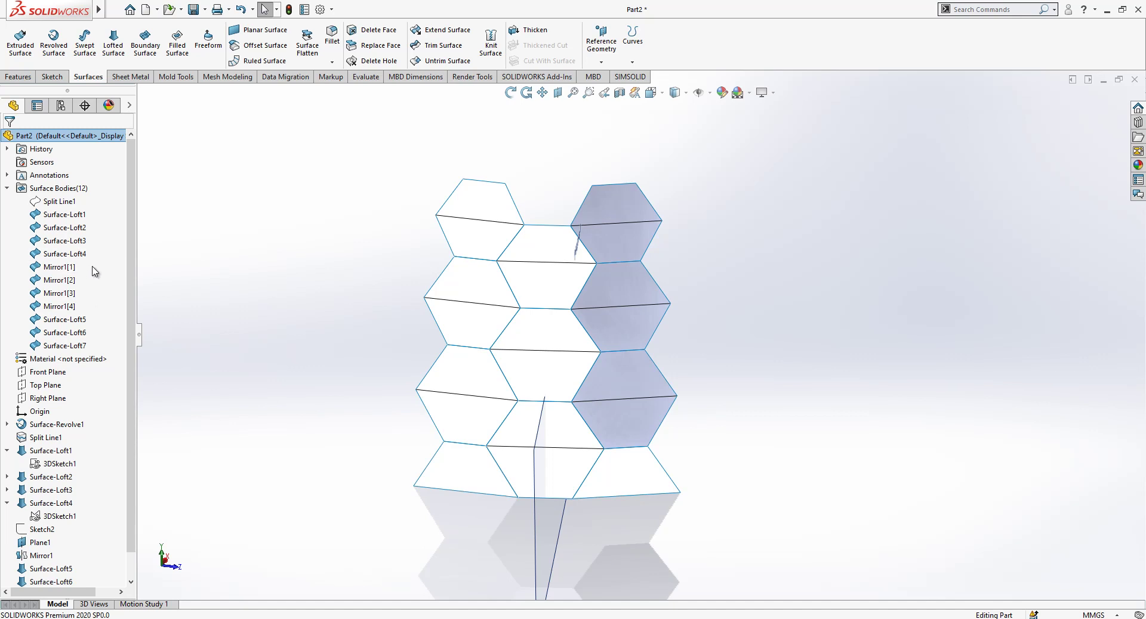
pyautogui.moveTo(67, 310); pyautogui.dragTo(68, 310)
pyautogui.rightClick(68, 310)
pyautogui.click(78, 292)
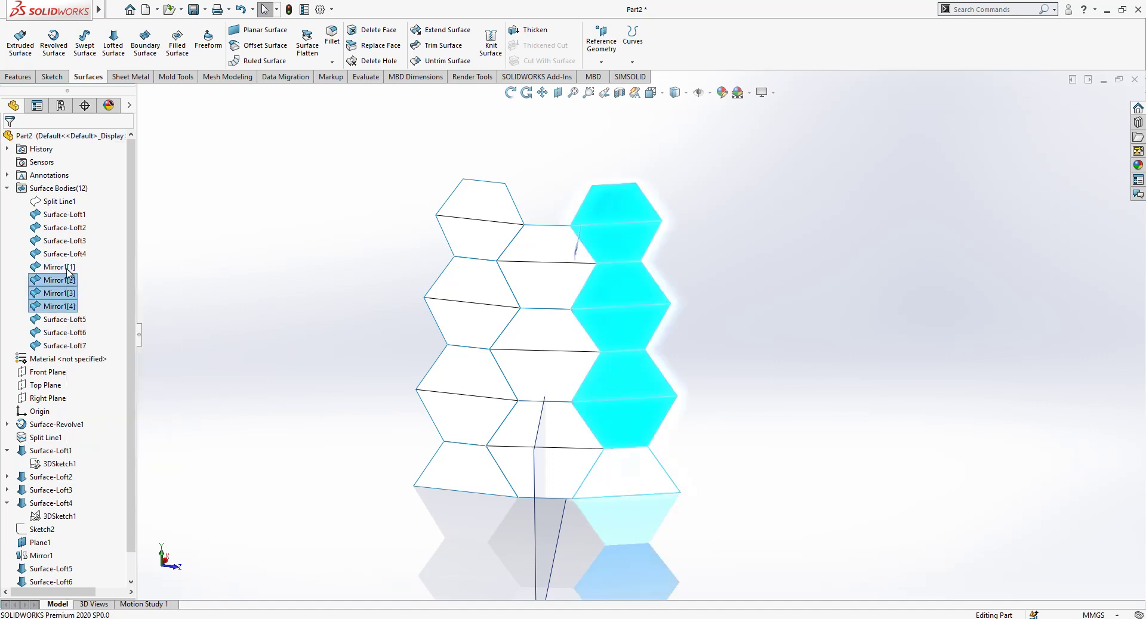
pyautogui.click(317, 297)
pyautogui.moveTo(317, 296); pyautogui.dragTo(637, 342, button='middle')
pyautogui.click(637, 341)
pyautogui.click(710, 299)
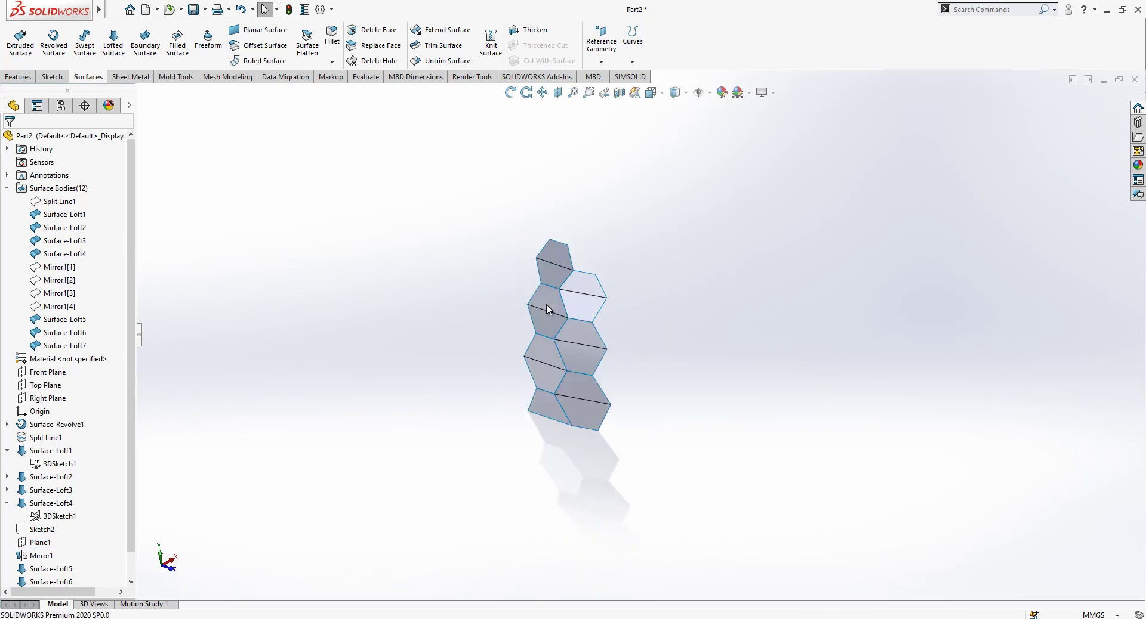
# Knit all seven visible lofted surfaces, Surface-Loft1 to Surface-Loft7, into one surface
pyautogui.hotkey('ctrl', 'a')
pyautogui.click(491, 42)
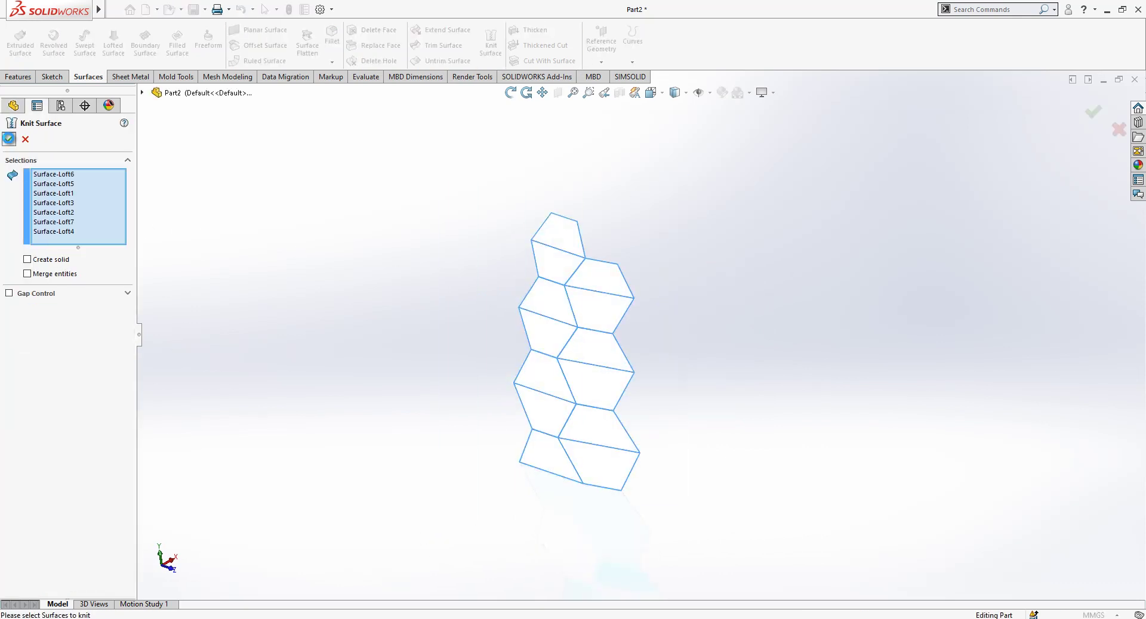
pyautogui.click(10, 141)
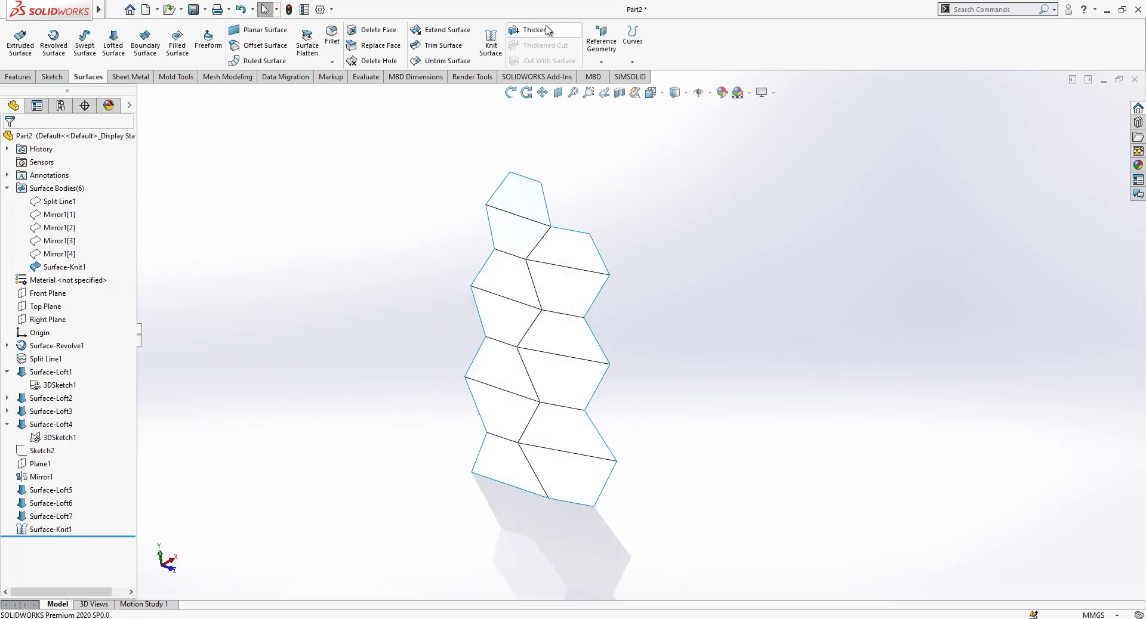
# Thicken the knitted surface by 2 mm
pyautogui.click(547, 30)
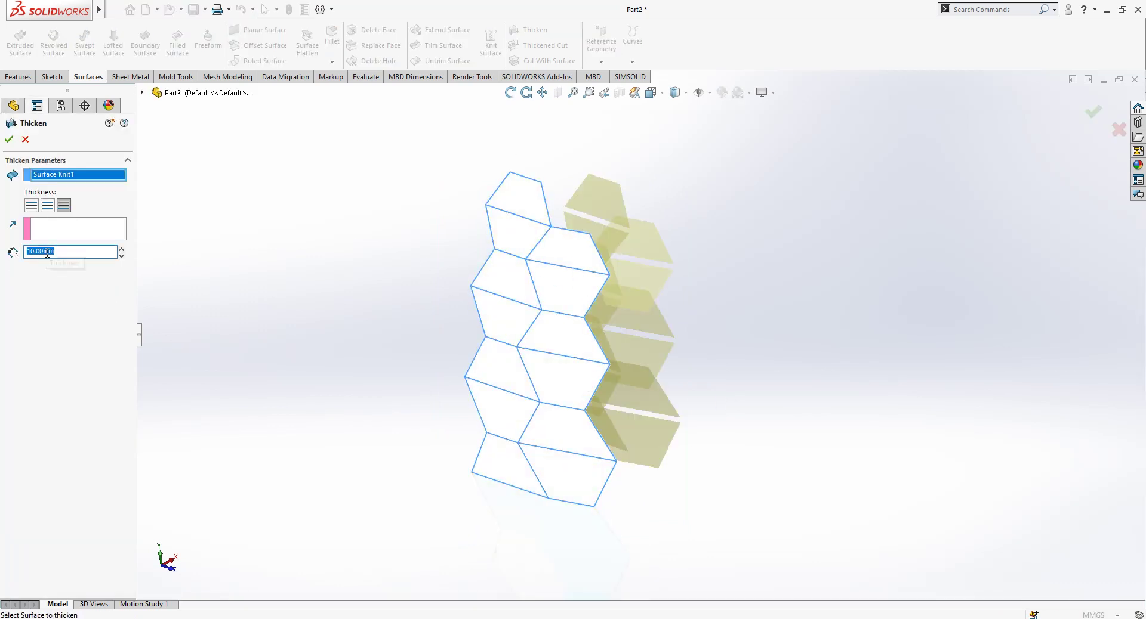
pyautogui.write('2')
pyautogui.press('Return')
# Try to delete and patch the lower side face and the small notch face beside it on the thickened body
pyautogui.moveTo(345, 289); pyautogui.dragTo(668, 330, button='middle')
pyautogui.press('Escape')
pyautogui.scroll(-5, 583, 465)
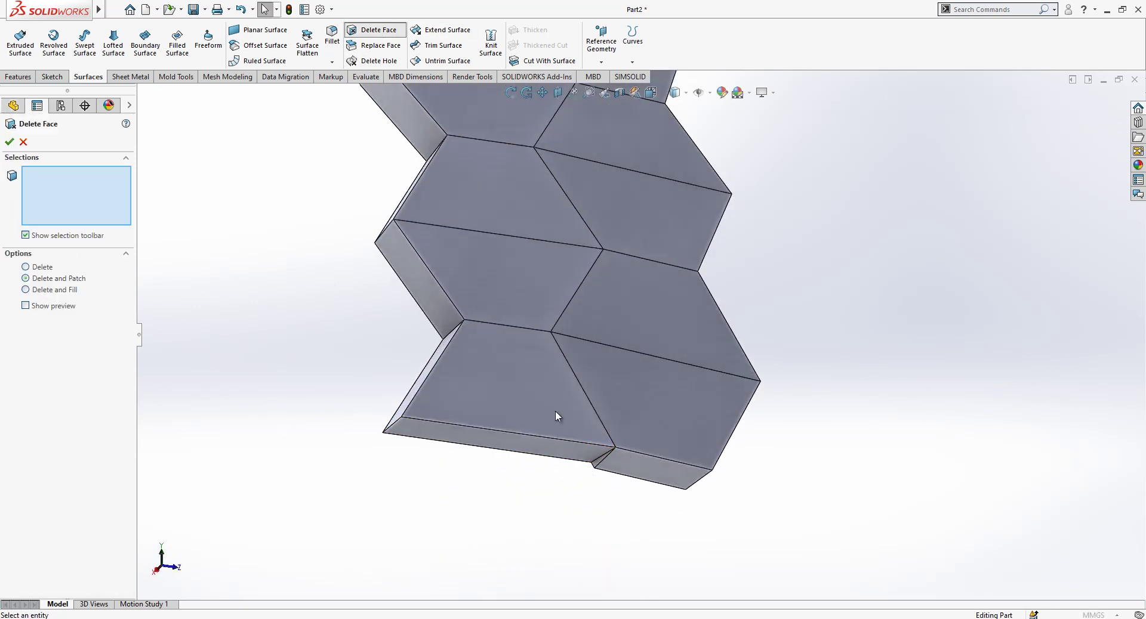
pyautogui.click(591, 460)
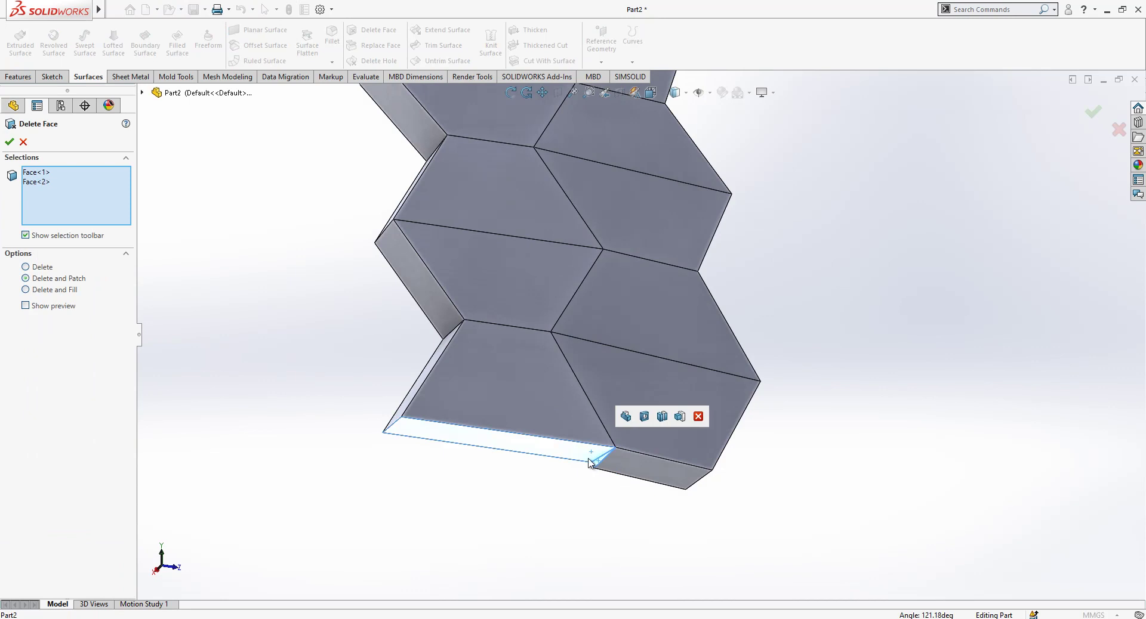
pyautogui.moveTo(659, 425); pyautogui.dragTo(440, 384, button='middle')
pyautogui.press('Escape')
# Remove the face-deletion feature just made from the model
pyautogui.click(59, 560)
pyautogui.press('Delete')
pyautogui.press('Return')
# Delete and patch the long side face under the bottom half-hexagon together with the small notch face next to it
pyautogui.scroll(-4, 567, 435)
pyautogui.click(378, 29)
pyautogui.scroll(-4, 656, 465)
pyautogui.click(645, 436)
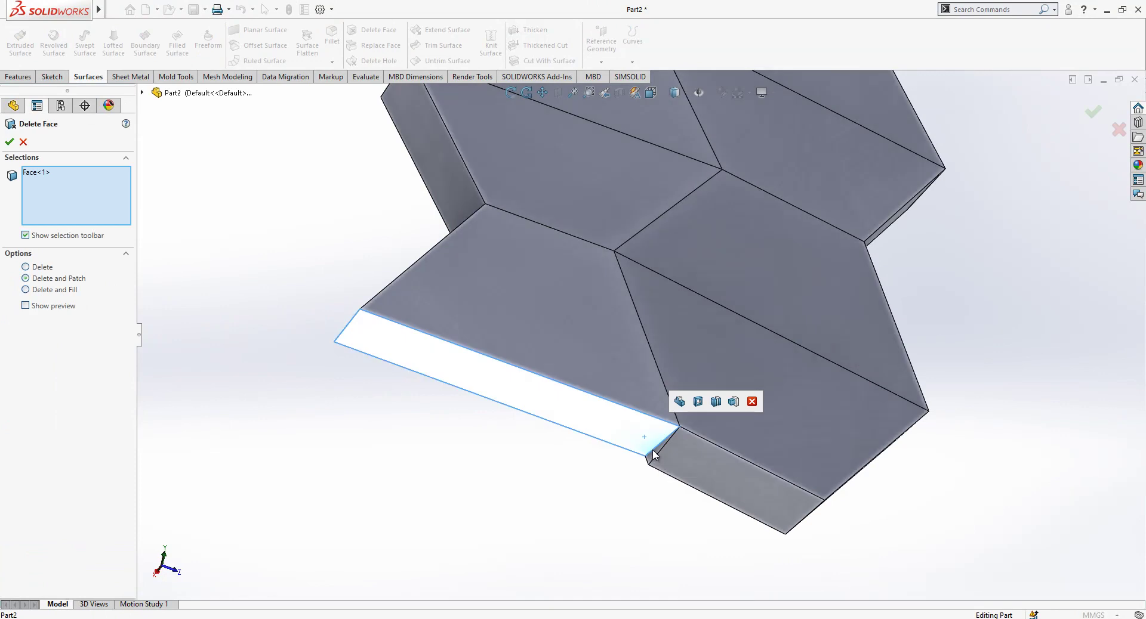
pyautogui.click(654, 458)
pyautogui.scroll(1, 645, 453)
pyautogui.moveTo(644, 453); pyautogui.dragTo(711, 448, button='middle')
pyautogui.rightClick(684, 463)
pyautogui.scroll(2, 685, 454)
pyautogui.moveTo(675, 408); pyautogui.dragTo(591, 495, button='middle')
pyautogui.scroll(4, 646, 292)
pyautogui.scroll(-2, 646, 288)
pyautogui.moveTo(645, 288); pyautogui.dragTo(548, 328, button='middle')
pyautogui.click(7, 188)
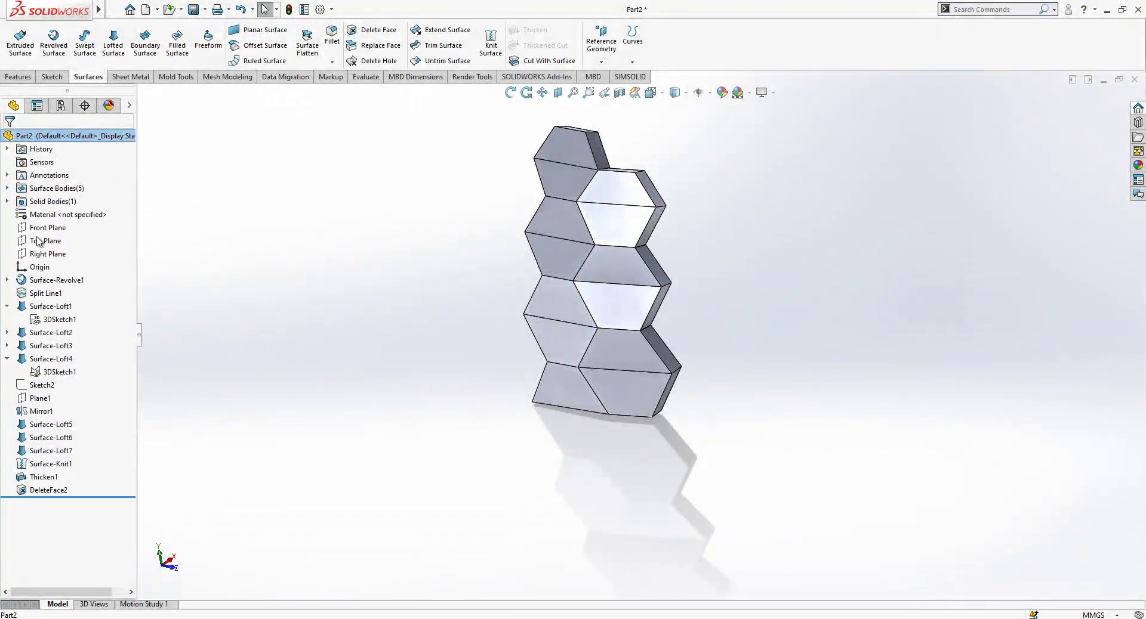
# Sketch on the topmost hexagon's upper face, offset the full hexagon outline 0.5 mm inward, and finish the sketch
pyautogui.scroll(-1, 698, 215)
pyautogui.moveTo(701, 247); pyautogui.dragTo(721, 253, button='middle')
pyautogui.scroll(-1, 609, 216)
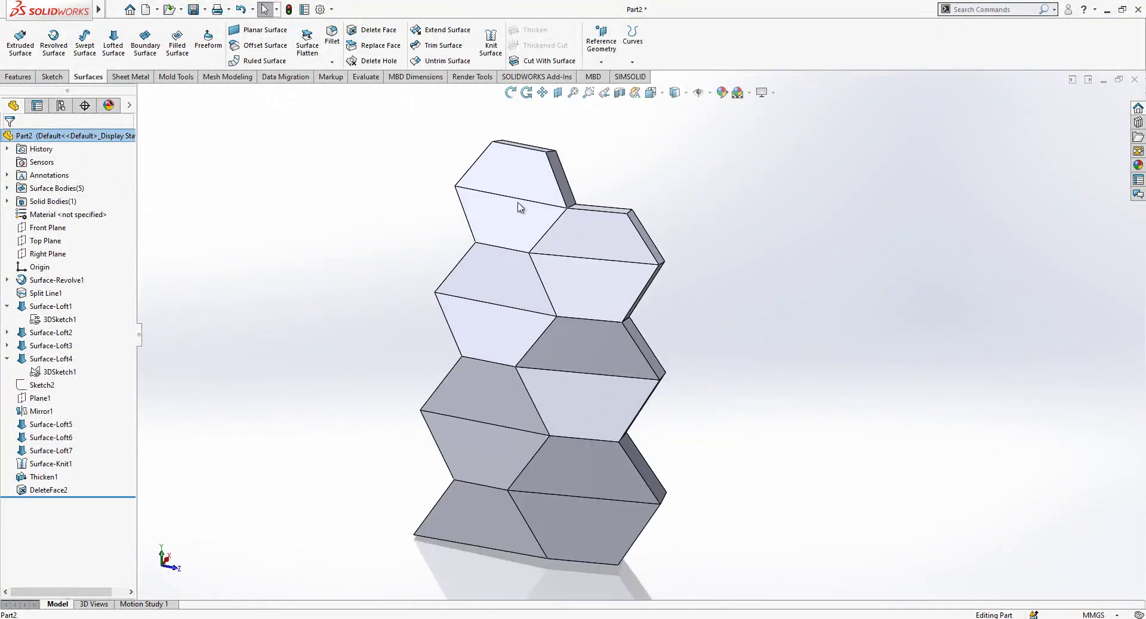
pyautogui.click(504, 181)
pyautogui.click(557, 146)
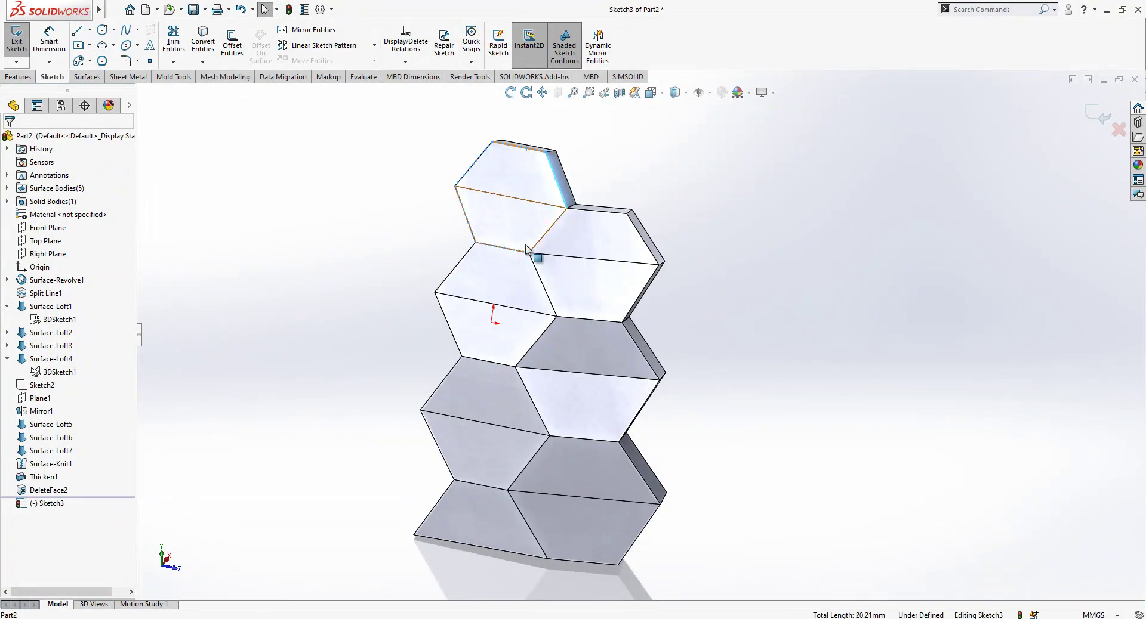
pyautogui.click(233, 43)
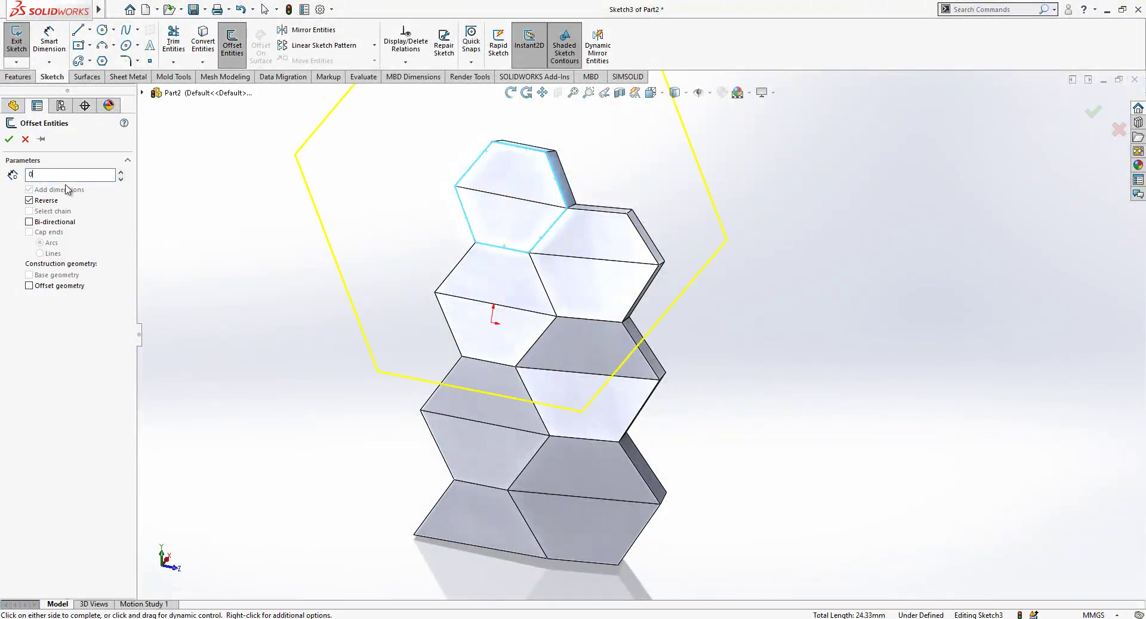
pyautogui.press('Return')
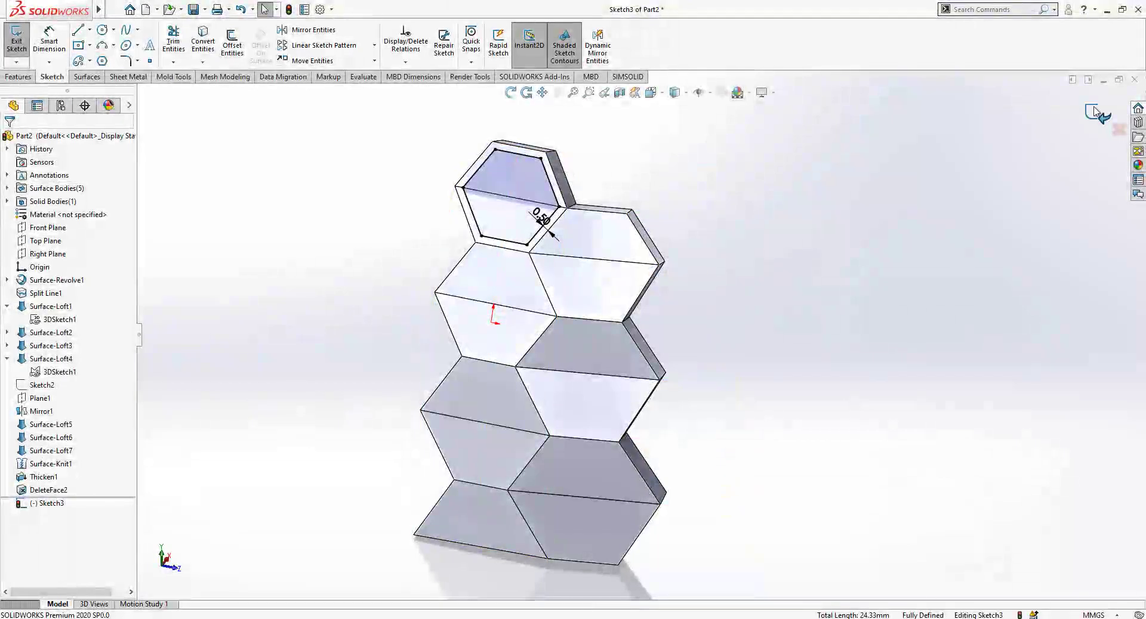
pyautogui.click(17, 39)
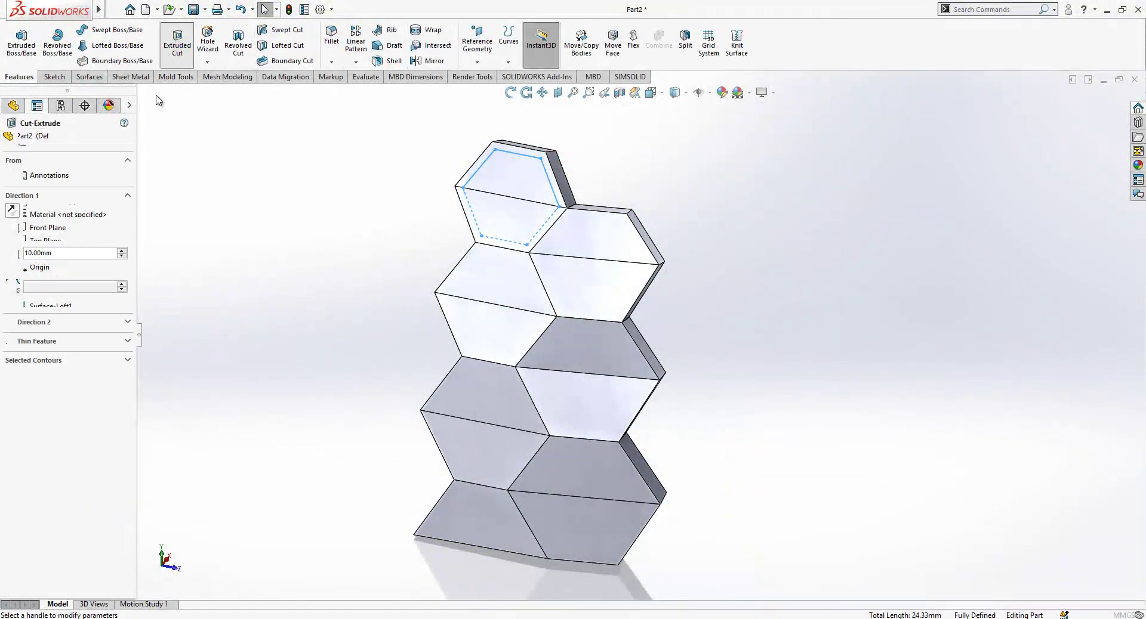
# Cut the topmost hexagon's inset outline through all in both directions with 35° draft, setting the second direction's draft outward
pyautogui.click(72, 210)
pyautogui.click(60, 237)
pyautogui.click(17, 269)
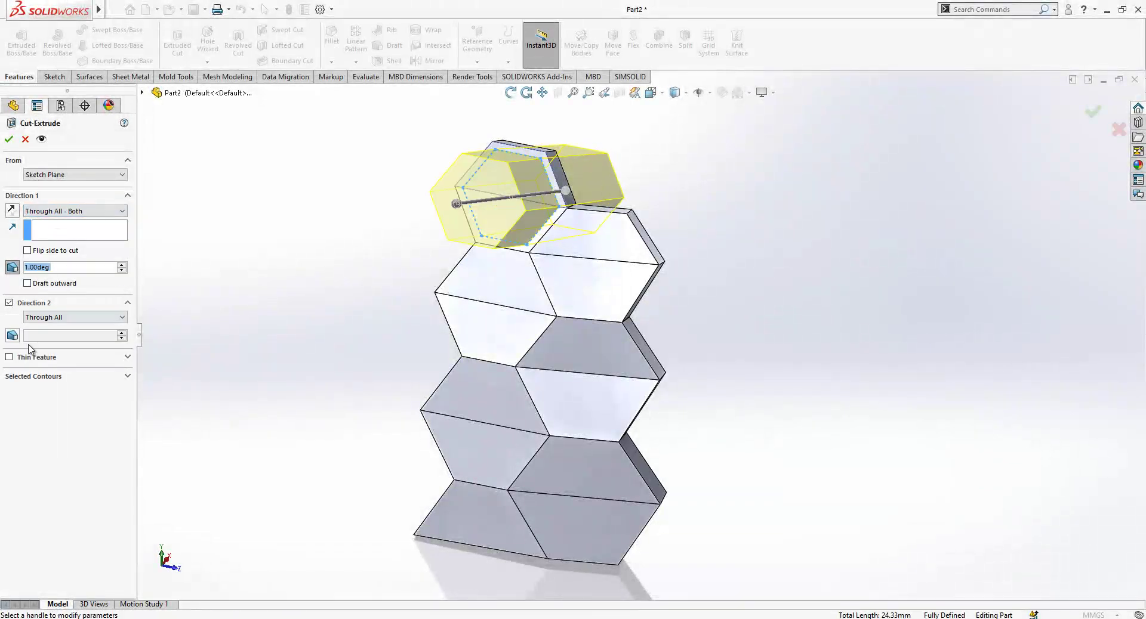
pyautogui.moveTo(54, 267); pyautogui.dragTo(1, 266)
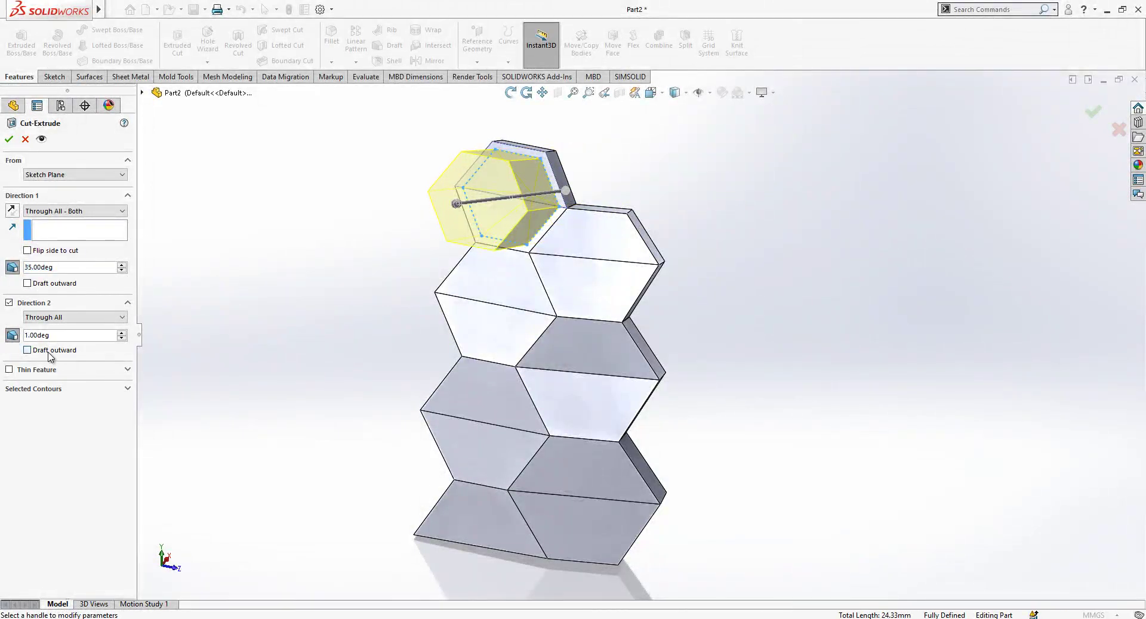
pyautogui.press('Return')
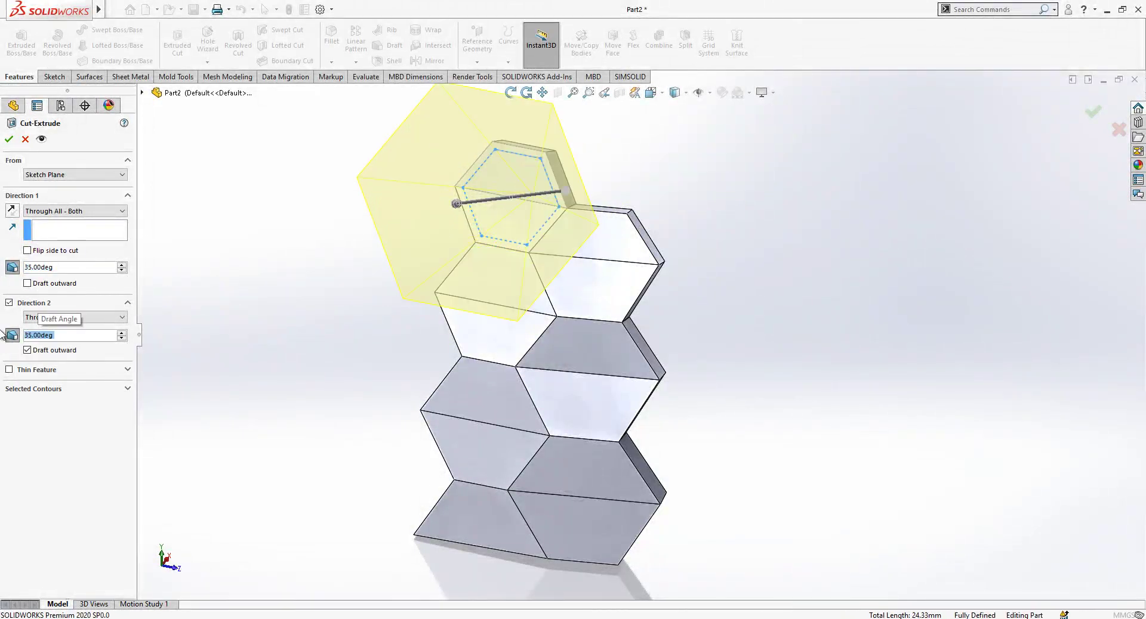
pyautogui.press('Return')
# Sketch on the upper face of the second column's top hexagon, offset its full outline 0.5 mm inward, and finish the sketch
pyautogui.moveTo(642, 319)
pyautogui.mouseDown(button='middle')
pyautogui.moveTo(551, 236)
pyautogui.moveTo(630, 264)
pyautogui.mouseUp(button='middle')
pyautogui.scroll(-2, 630, 265)
pyautogui.click(570, 220)
pyautogui.click(622, 184)
pyautogui.press('z')
pyautogui.press('z')
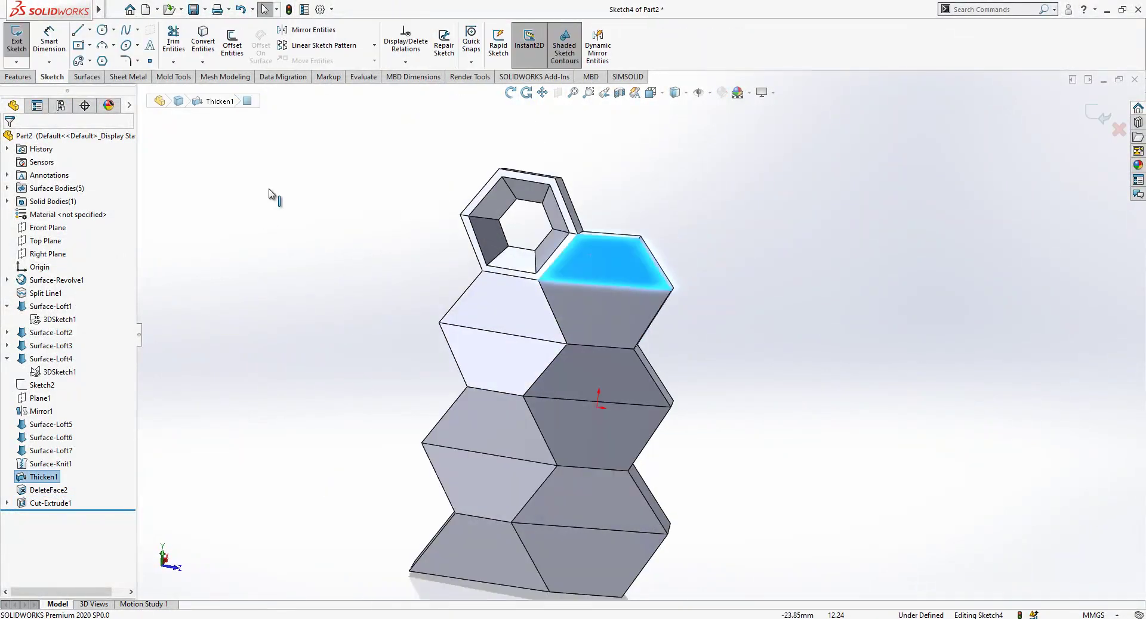
pyautogui.click(268, 222)
pyautogui.click(649, 260)
pyautogui.click(614, 237)
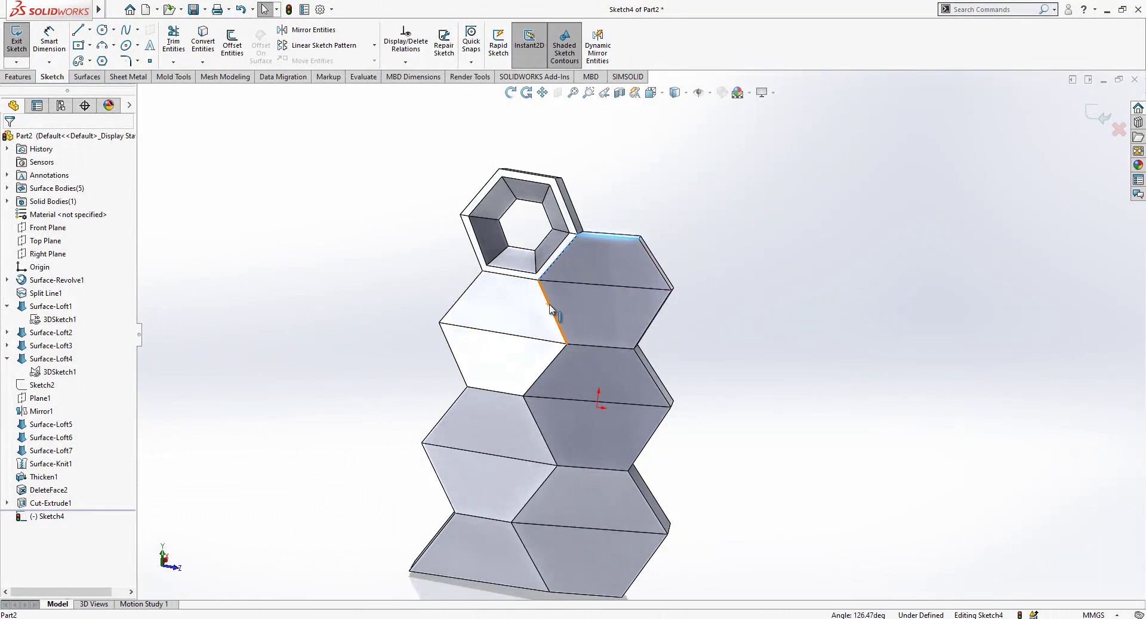
pyautogui.click(599, 345)
pyautogui.click(654, 267)
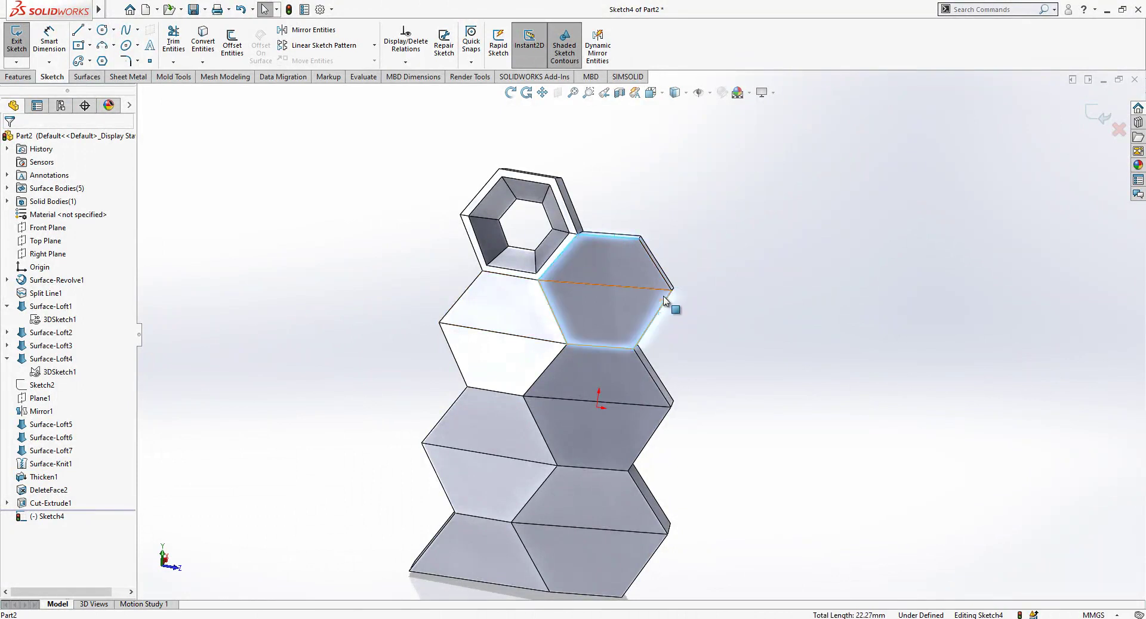
pyautogui.click(233, 45)
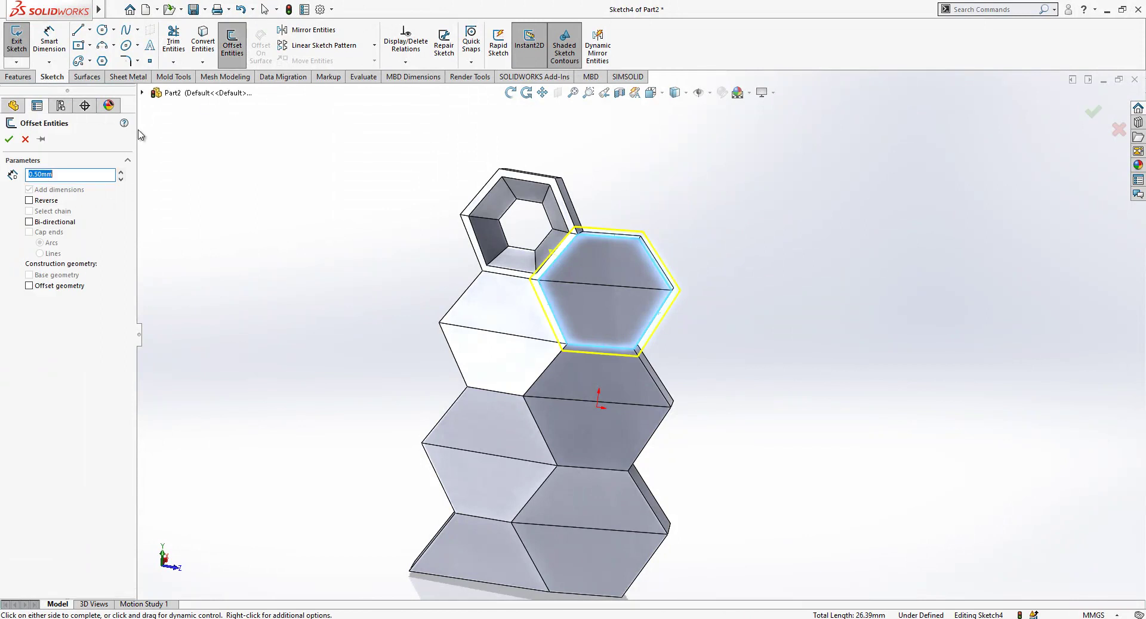
pyautogui.click(8, 139)
pyautogui.moveTo(724, 252); pyautogui.dragTo(793, 251, button='middle')
pyautogui.scroll(-3, 1014, 127)
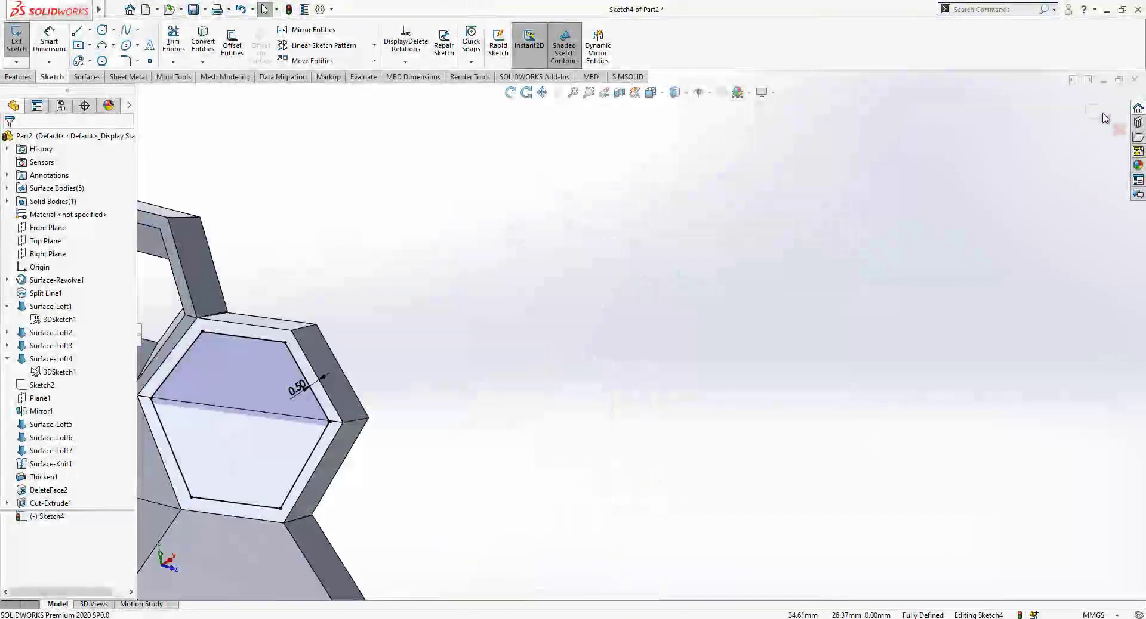
# Cut the second column's top hexagon outline through all in both directions with 35° draft, drafting the second direction outward
pyautogui.click(175, 49)
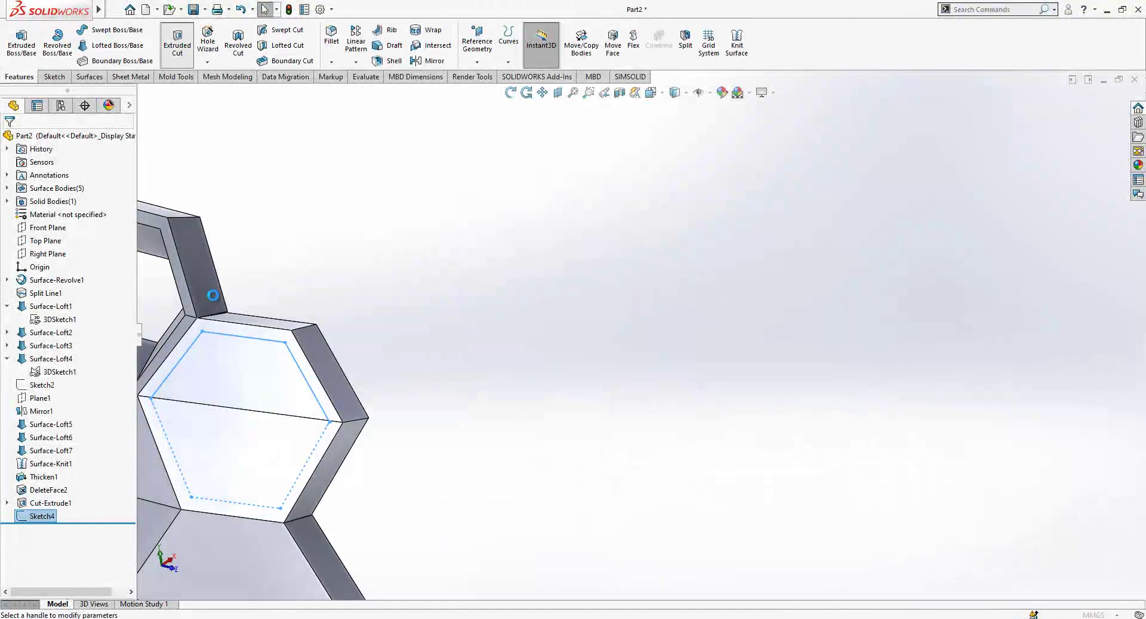
pyautogui.click(74, 211)
pyautogui.click(48, 235)
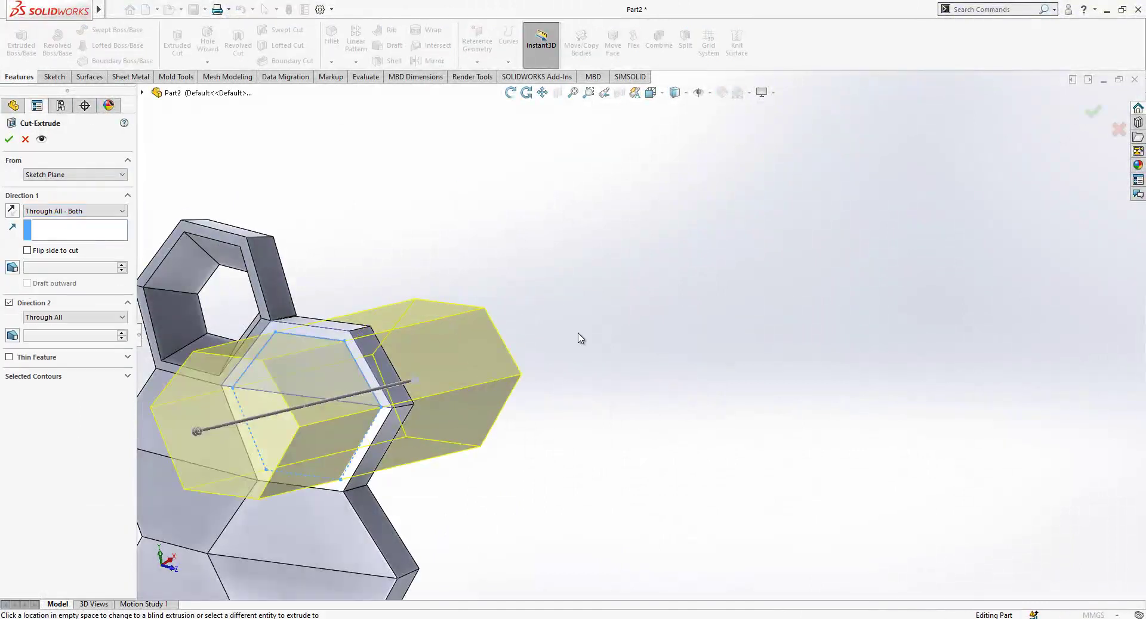
pyautogui.scroll(1, 524, 323)
pyautogui.click(13, 268)
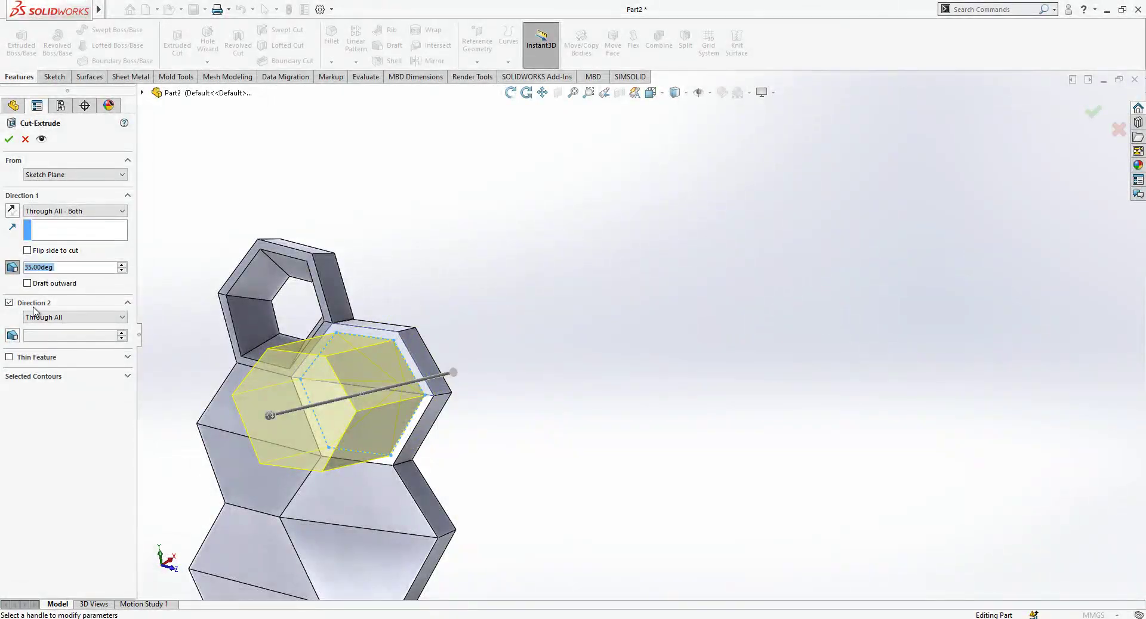
pyautogui.click(12, 335)
pyautogui.click(27, 350)
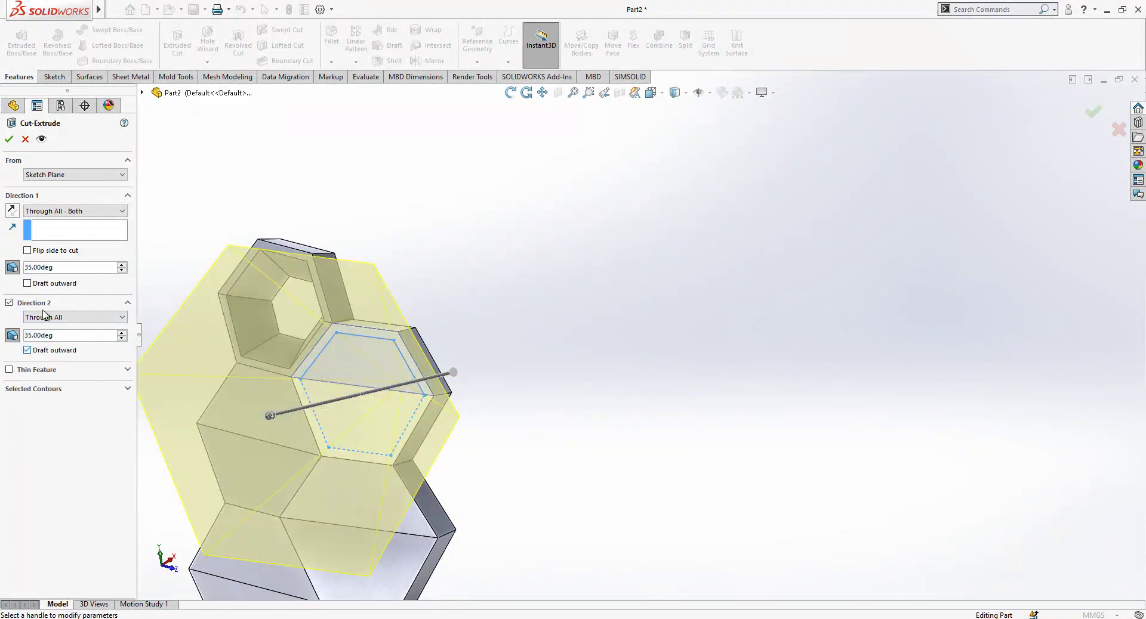
pyautogui.press('Return')
# Start a fillet with a 0.5 mm radius and choose the six inner corner edges of the topmost hexagonal opening
pyautogui.moveTo(585, 273); pyautogui.dragTo(493, 429, button='middle')
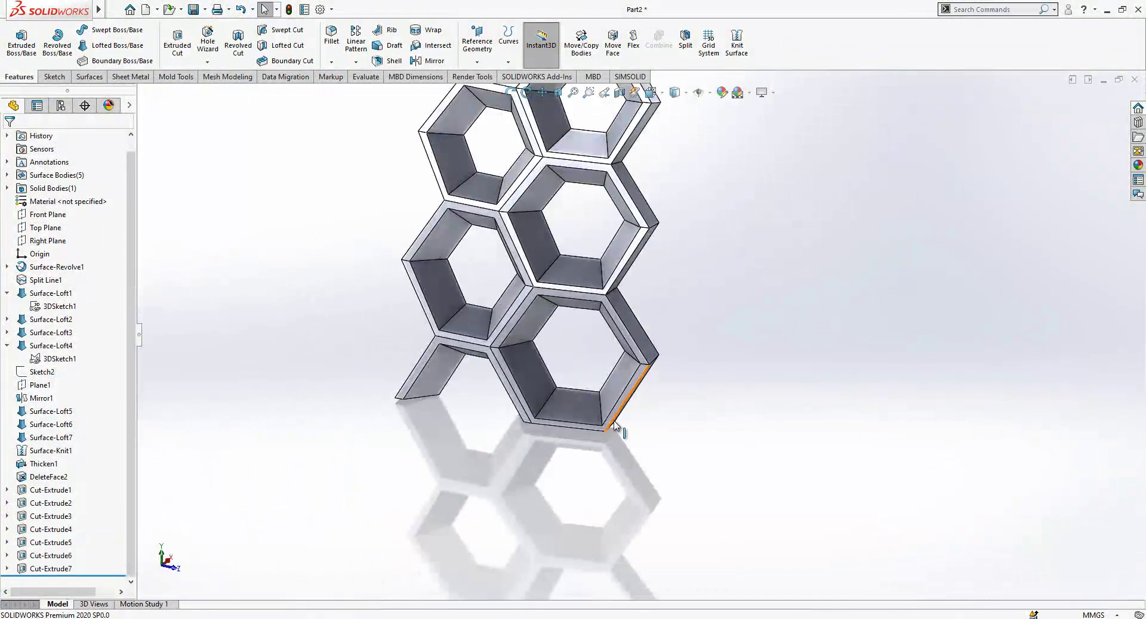
pyautogui.moveTo(612, 176); pyautogui.dragTo(654, 210, button='middle')
pyautogui.scroll(-2, 628, 96)
pyautogui.moveTo(591, 339); pyautogui.dragTo(611, 363, button='middle')
pyautogui.scroll(-1, 615, 356)
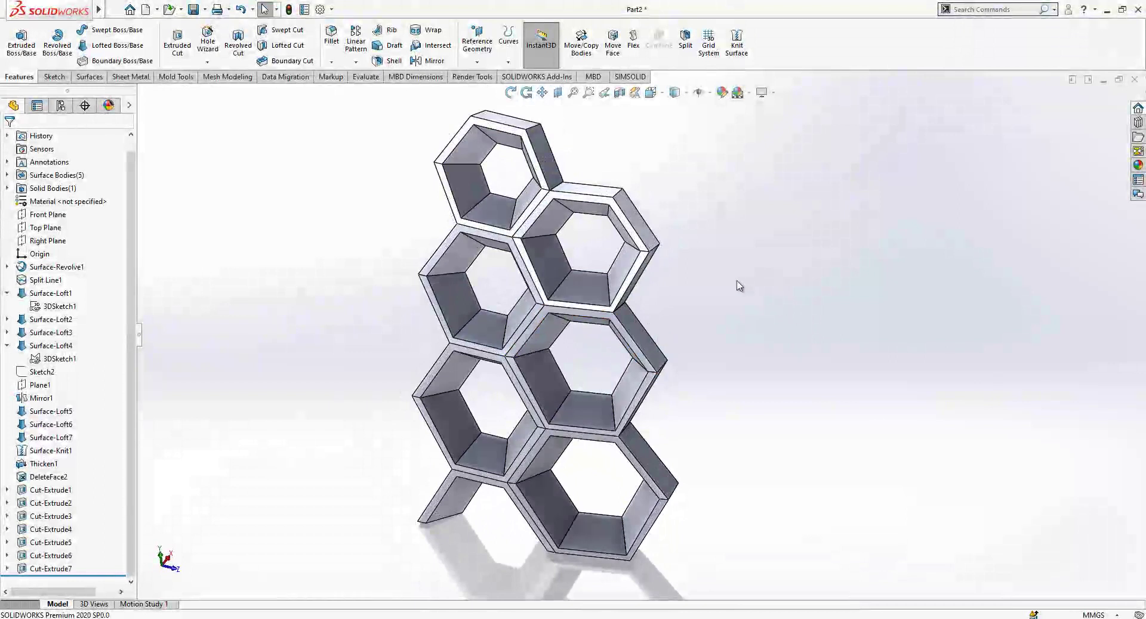
pyautogui.click(330, 51)
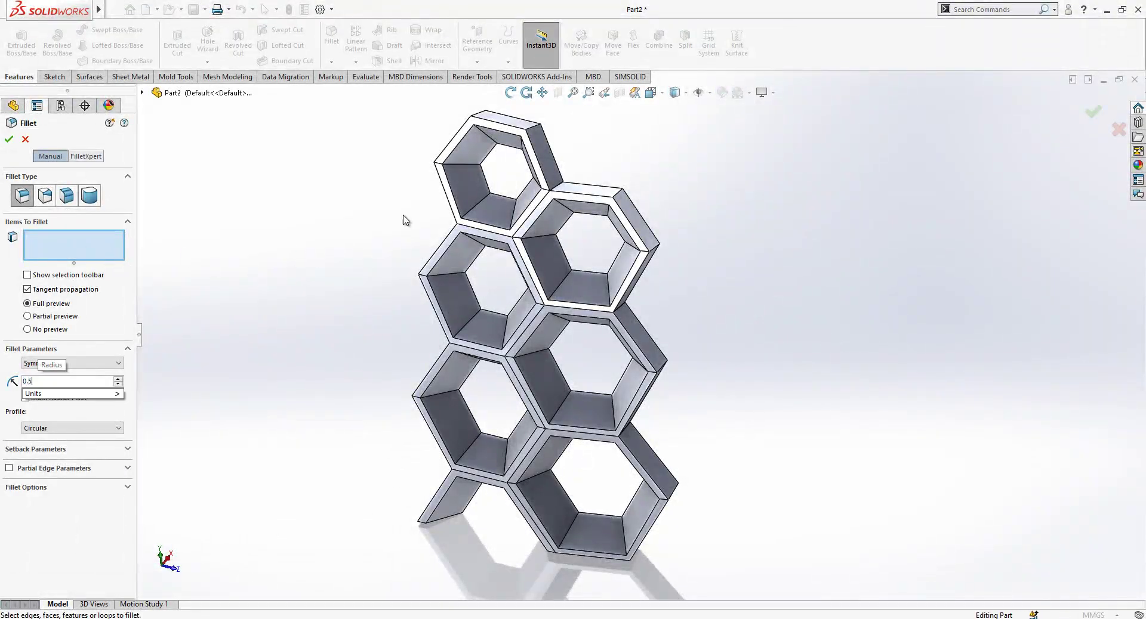
pyautogui.scroll(-2, 417, 232)
pyautogui.click(514, 219)
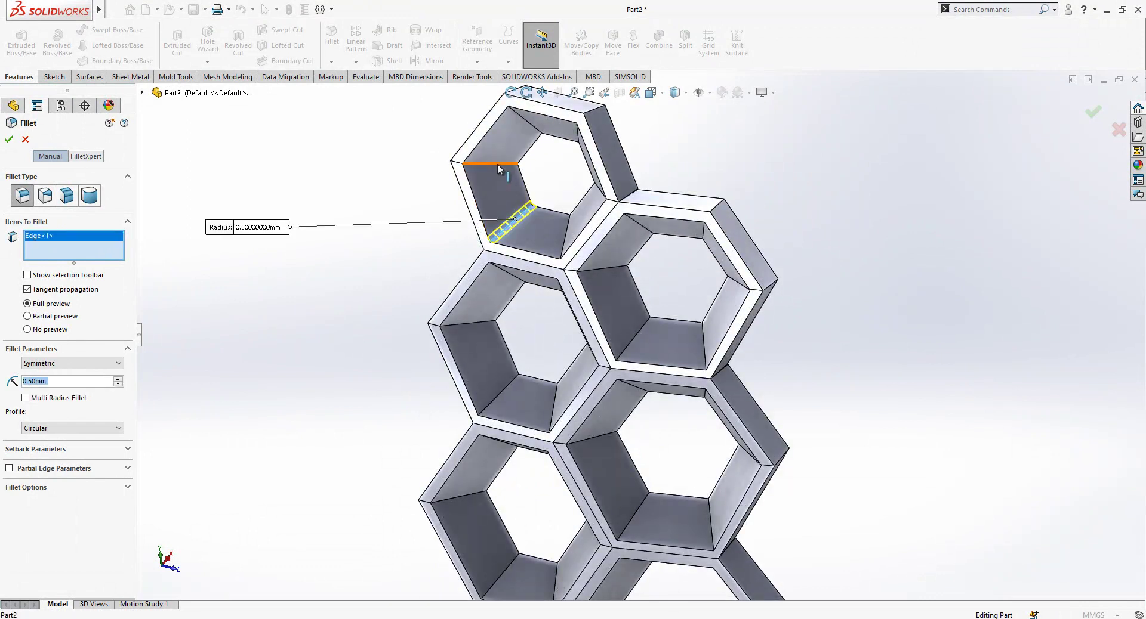
pyautogui.click(498, 165)
pyautogui.click(523, 119)
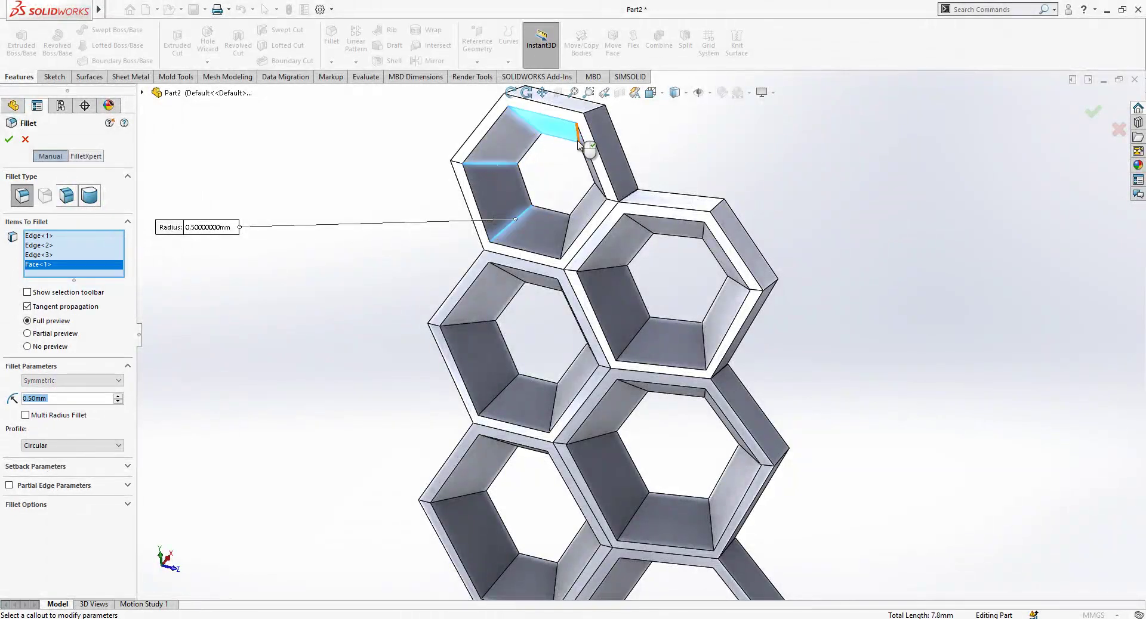
pyautogui.click(599, 192)
pyautogui.click(601, 192)
pyautogui.click(588, 209)
pyautogui.click(567, 229)
# Add the six inner corner edges of the second column's top opening to the 0.5 mm fillet
pyautogui.click(610, 273)
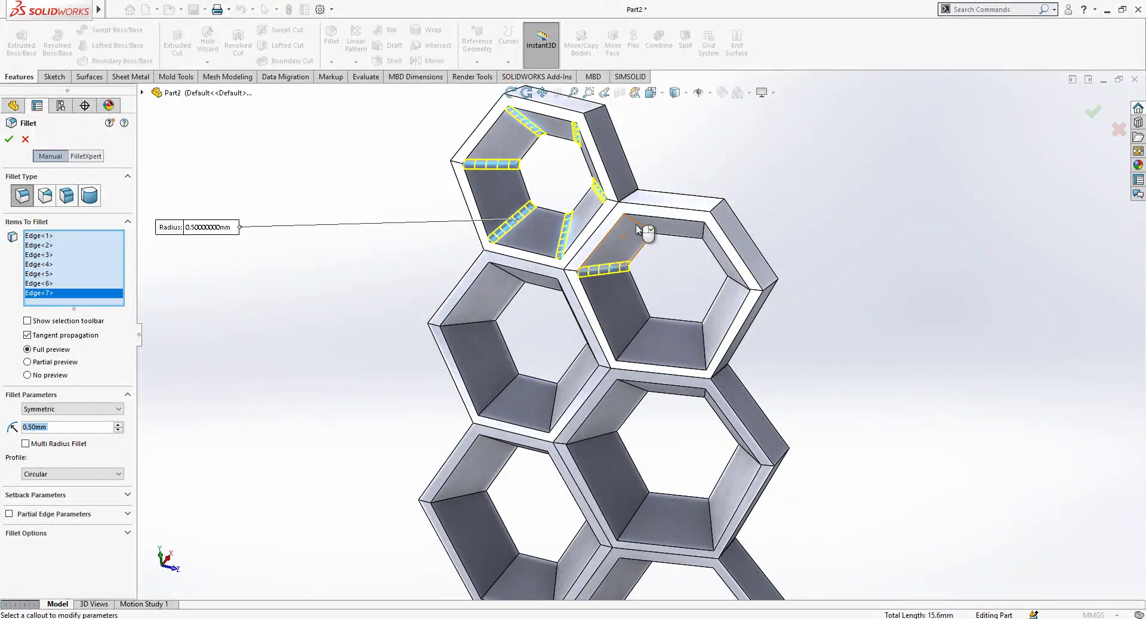
pyautogui.click(642, 232)
pyautogui.moveTo(699, 239); pyautogui.dragTo(706, 258, button='middle')
pyautogui.click(695, 252)
pyautogui.click(737, 315)
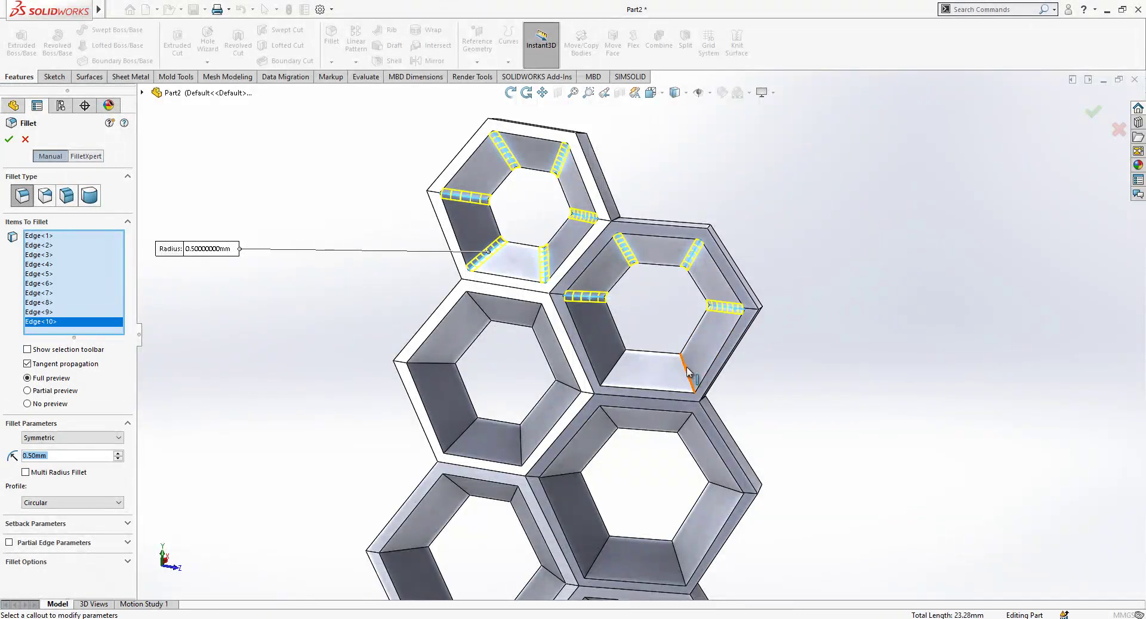
pyautogui.click(688, 371)
pyautogui.click(618, 369)
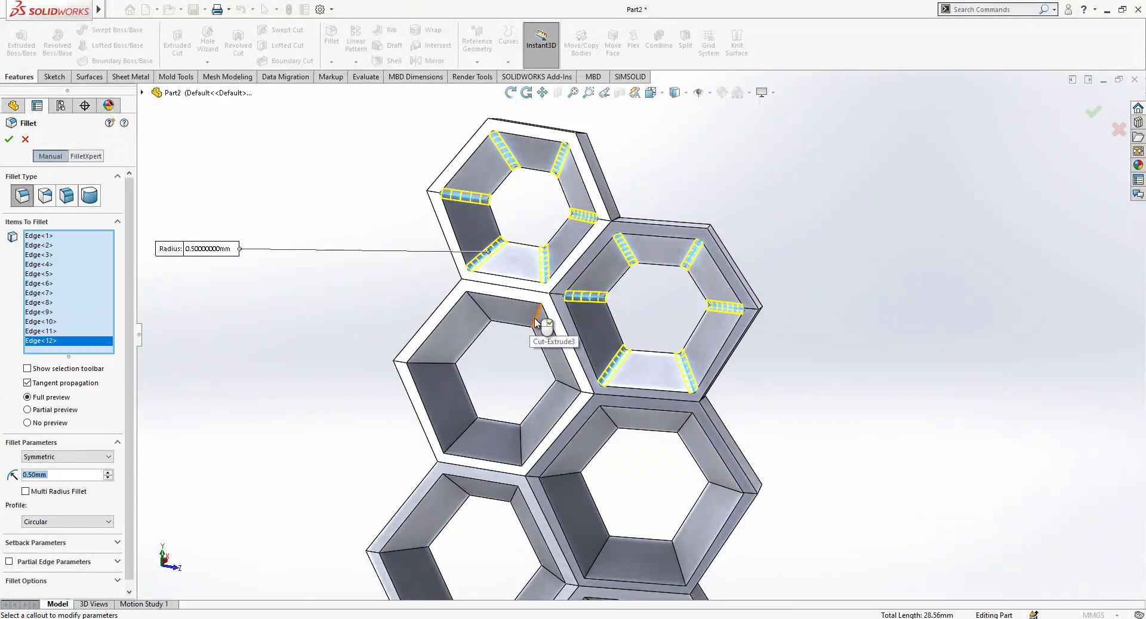
# Add the six inner corner edges of the first column's second opening to the 0.5 mm fillet
pyautogui.click(536, 322)
pyautogui.click(476, 307)
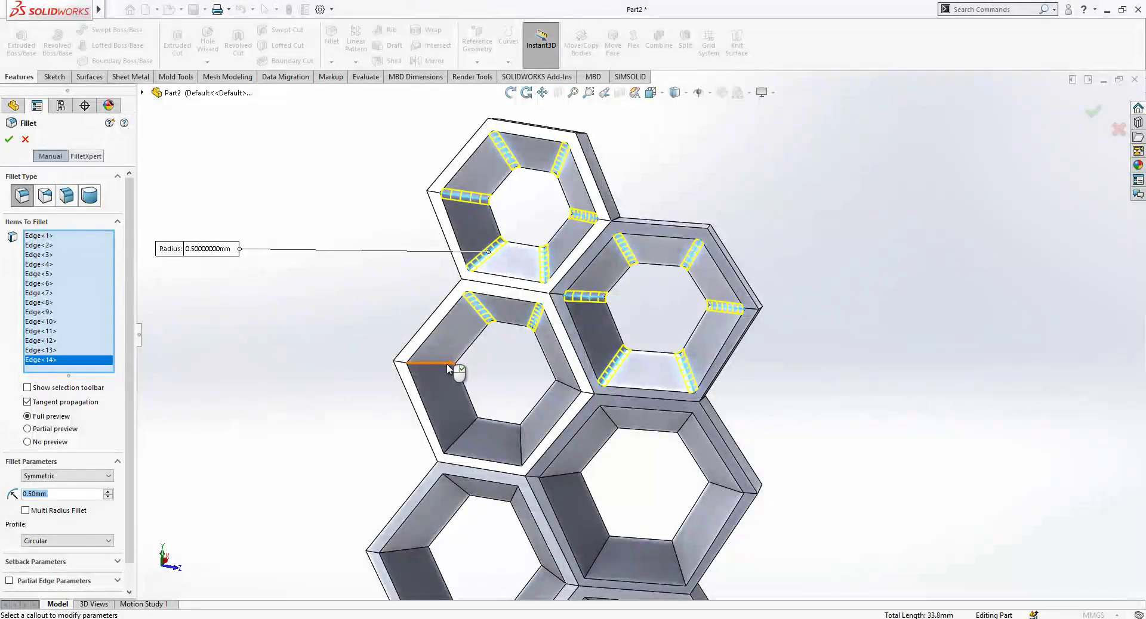
pyautogui.click(453, 364)
pyautogui.click(460, 440)
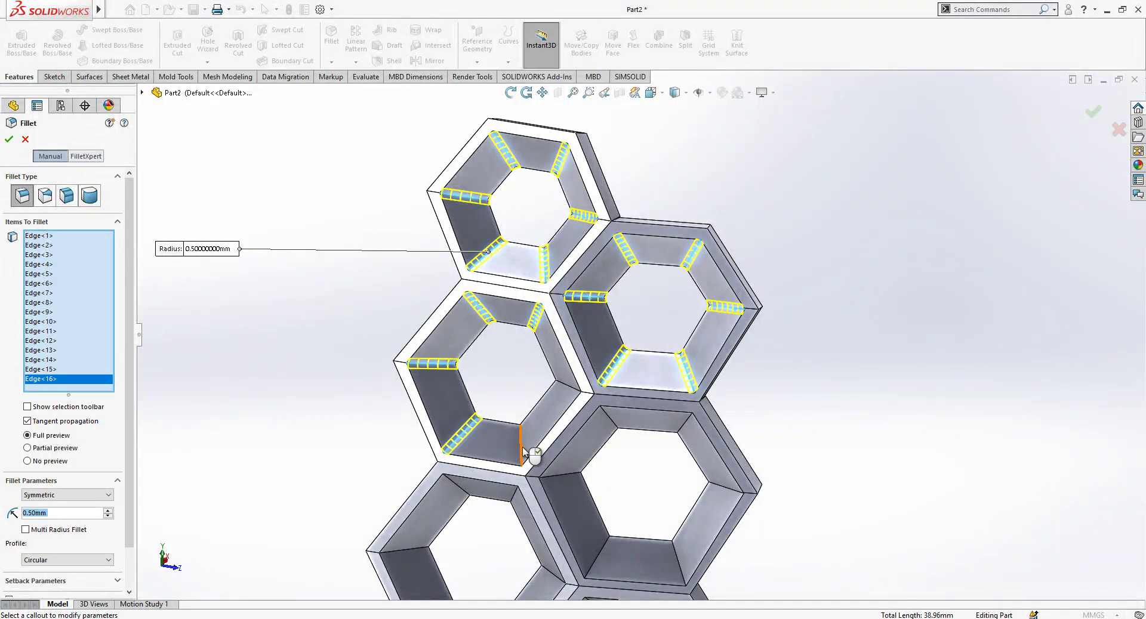
pyautogui.click(522, 452)
pyautogui.click(567, 391)
# Add the six inner corner edges of the second column's middle opening to the 0.5 mm fillet
pyautogui.scroll(3, 655, 429)
pyautogui.scroll(-5, 664, 454)
pyautogui.click(603, 416)
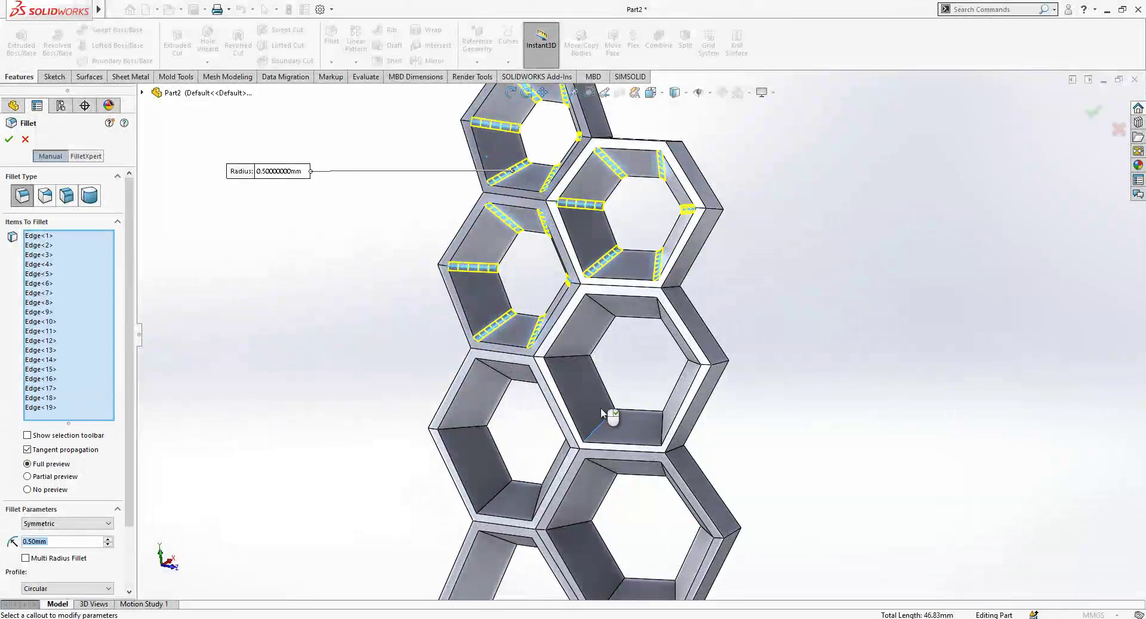
pyautogui.click(578, 359)
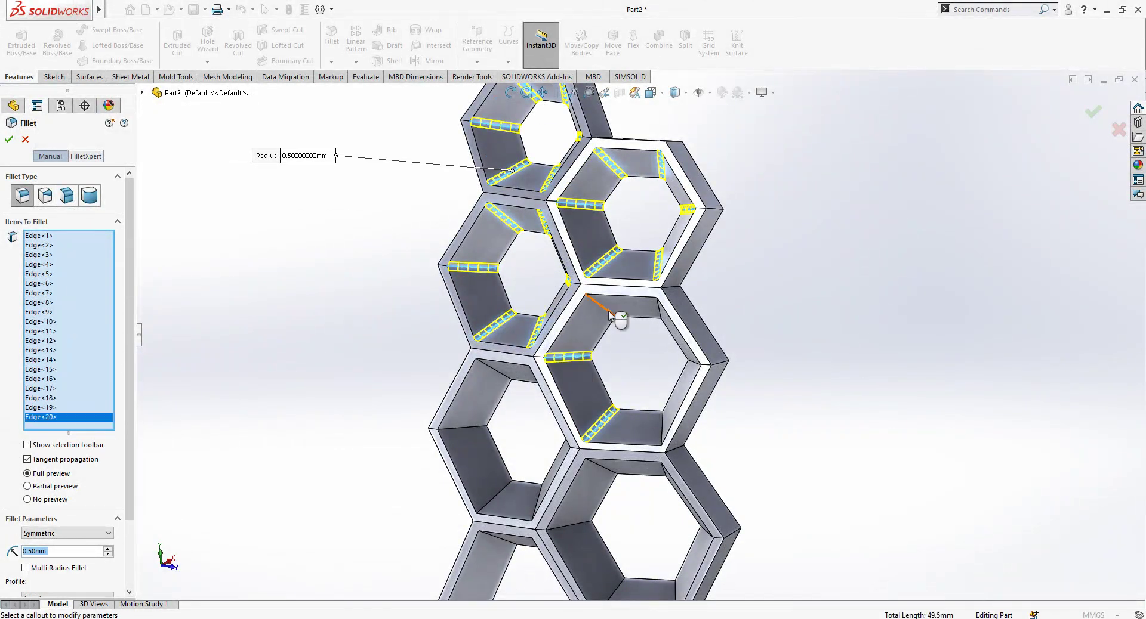
pyautogui.click(661, 313)
pyautogui.click(694, 362)
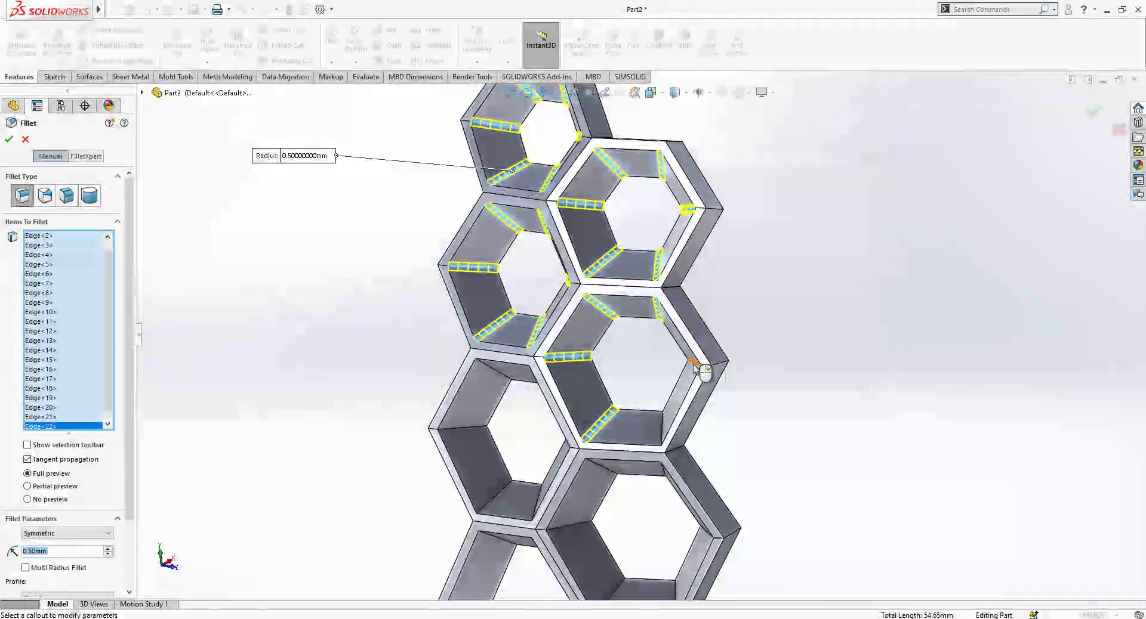
pyautogui.click(667, 430)
pyautogui.moveTo(665, 421); pyautogui.dragTo(694, 442, button='middle')
pyautogui.click(683, 437)
# Add the inner corner edges of the second column's bottom opening and the first column's third opening to the fillet
pyautogui.click(628, 435)
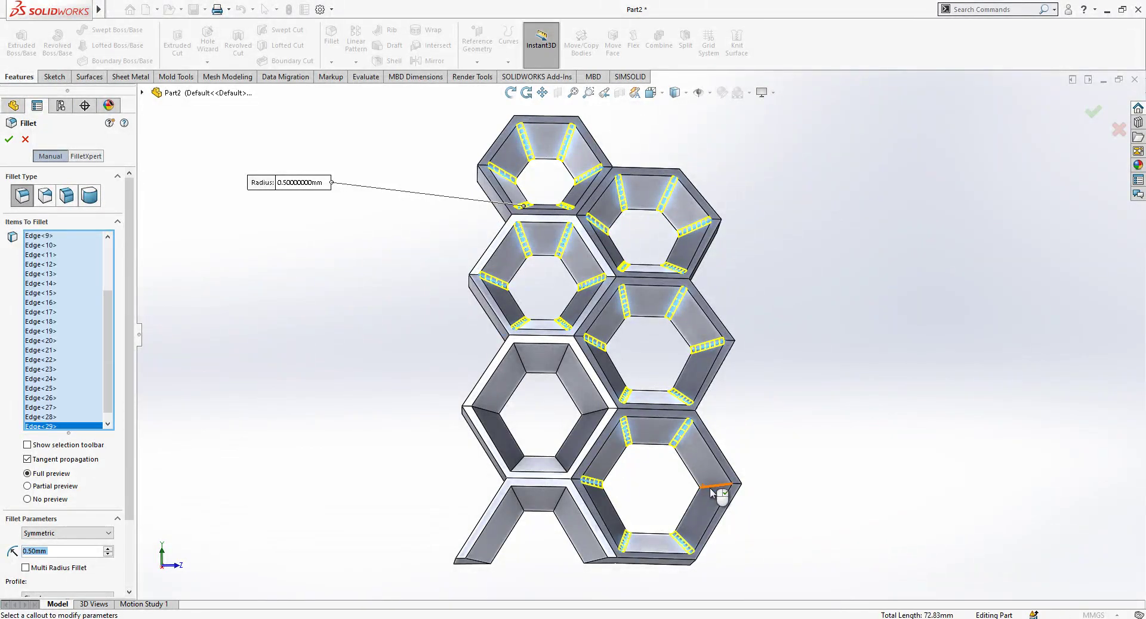
pyautogui.click(584, 417)
pyautogui.click(562, 361)
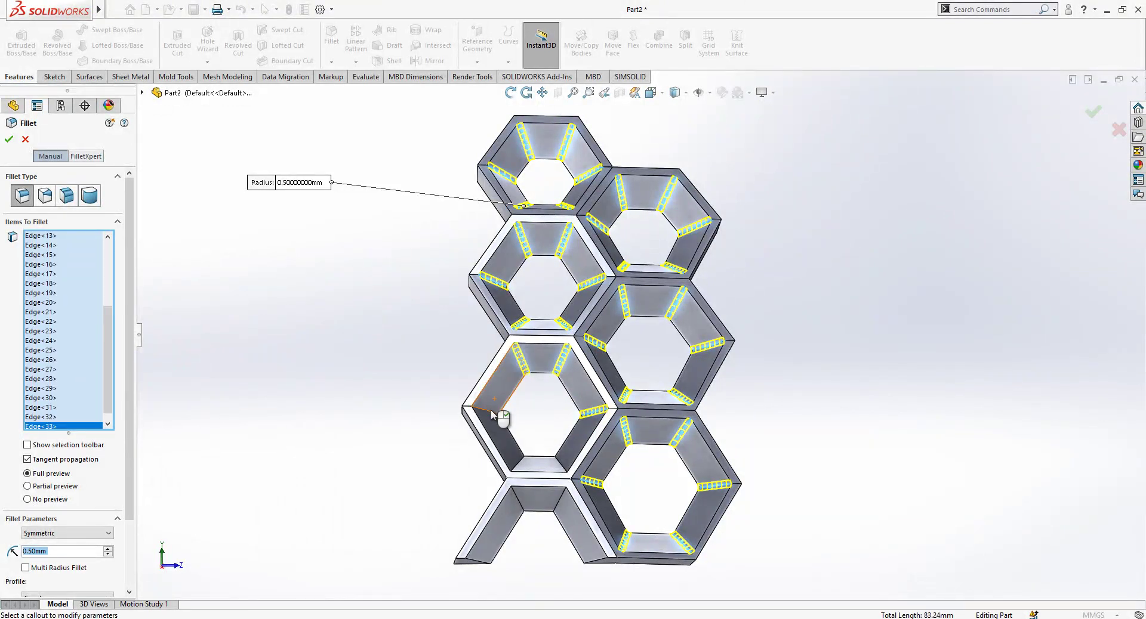
pyautogui.click(562, 469)
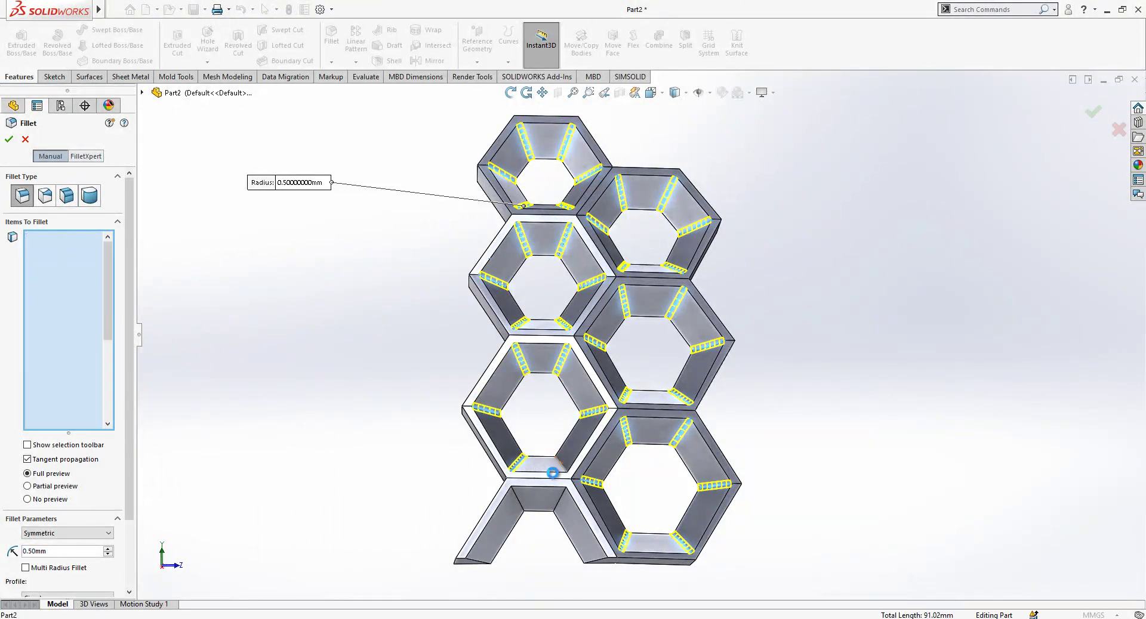
# Add the two inner corner edges of the bottom half-hexagon opening and complete the 0.5 mm fillet
pyautogui.click(560, 503)
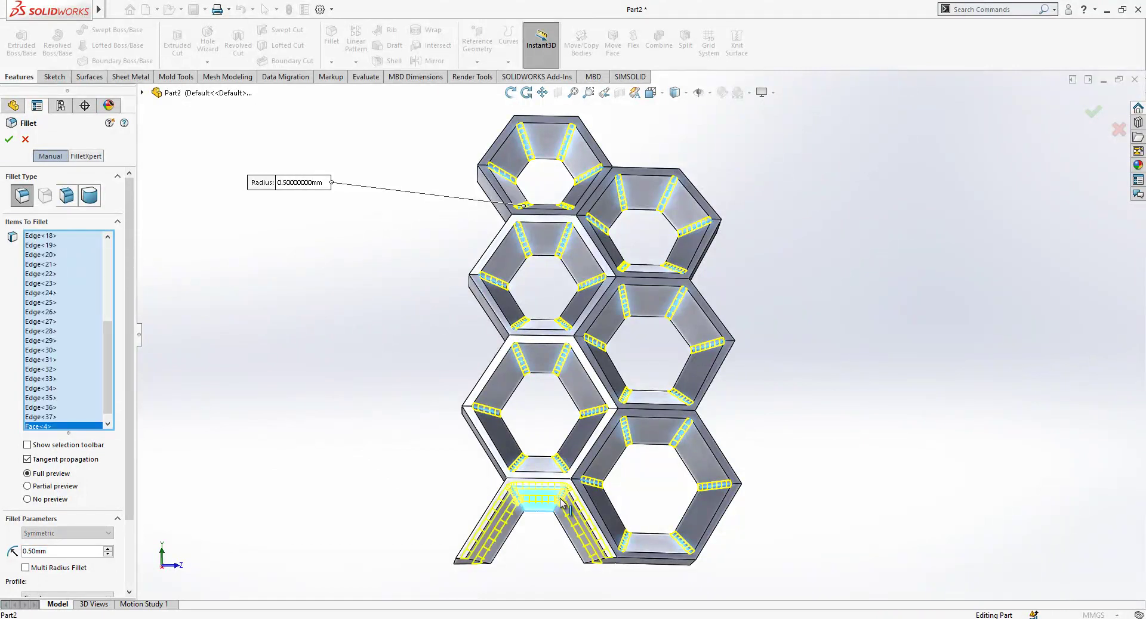
pyautogui.click(547, 508)
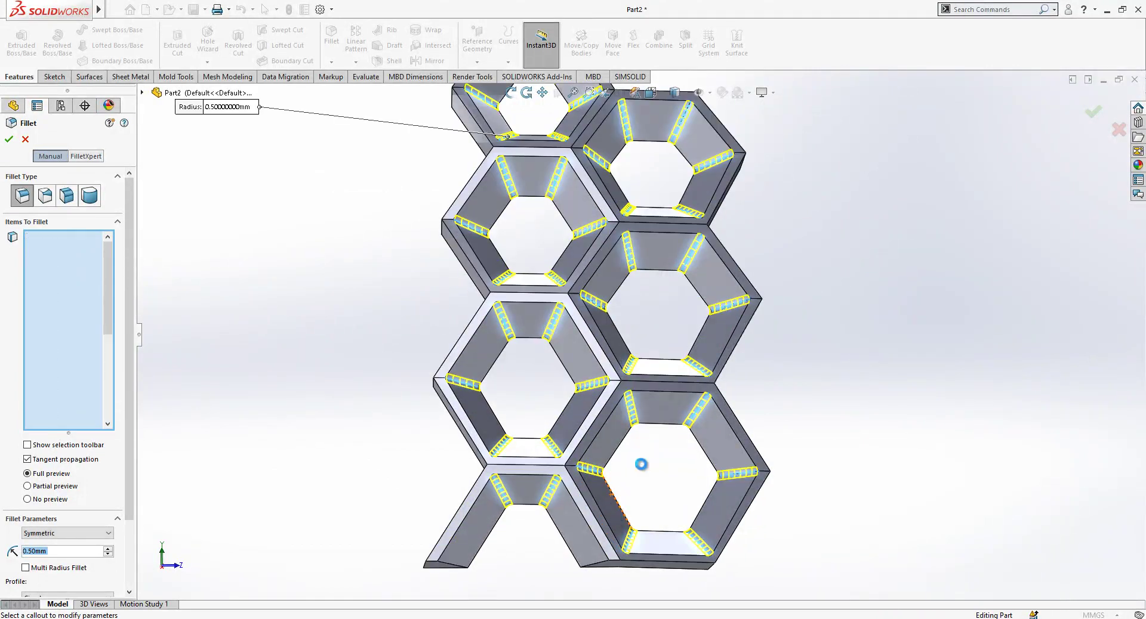
pyautogui.press('Return')
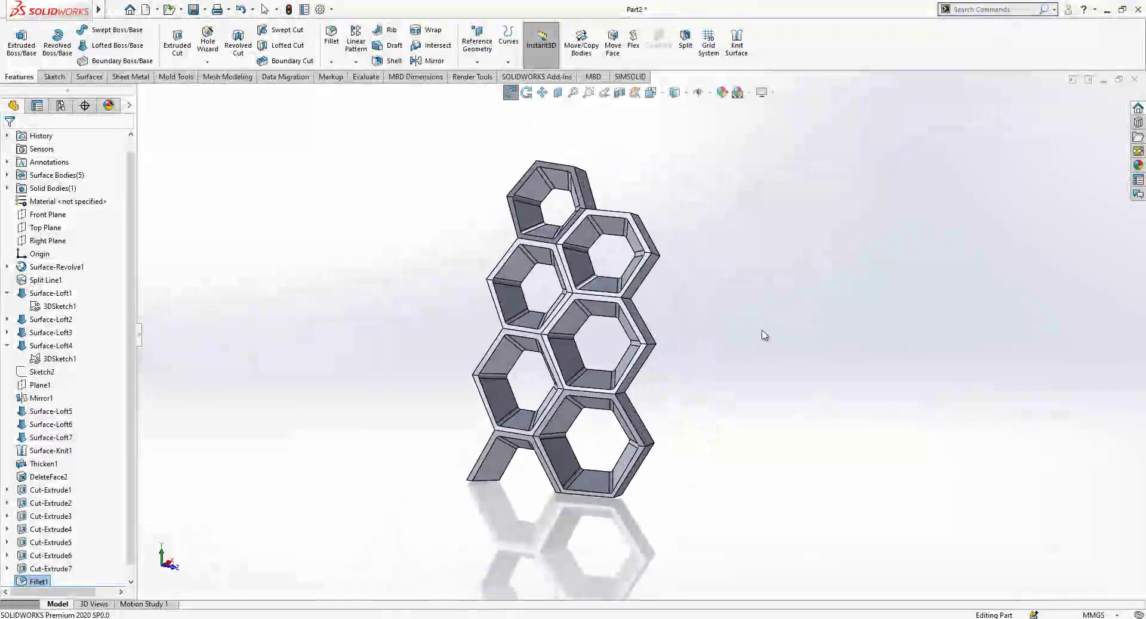
# Mirror the filleted honeycomb body about the Top Plane with solids merged
pyautogui.click(41, 231)
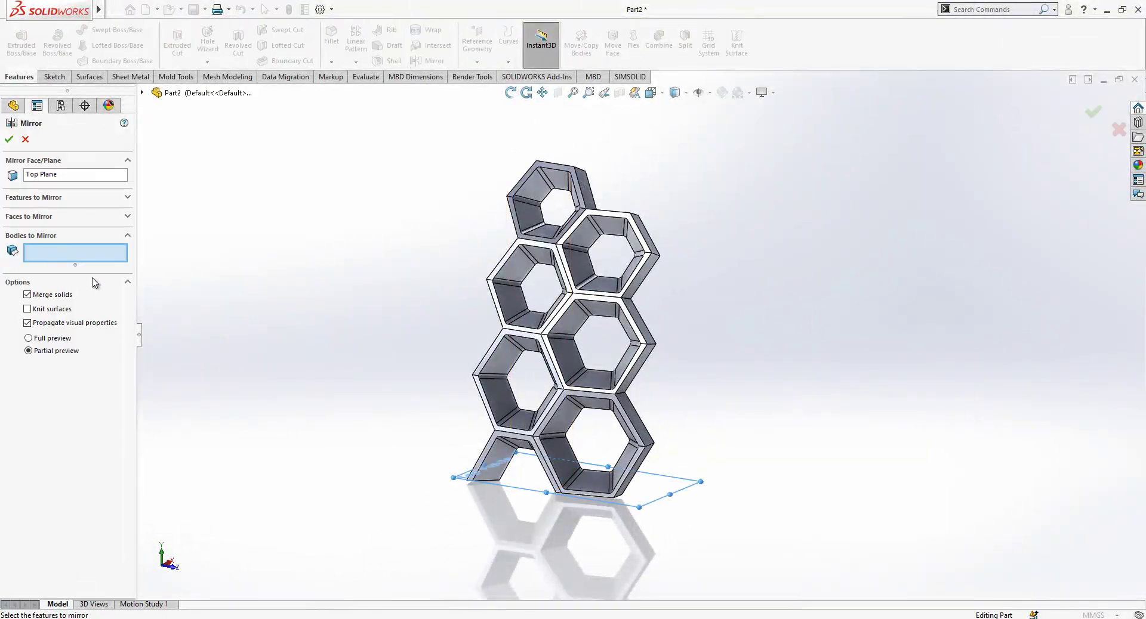
pyautogui.click(553, 245)
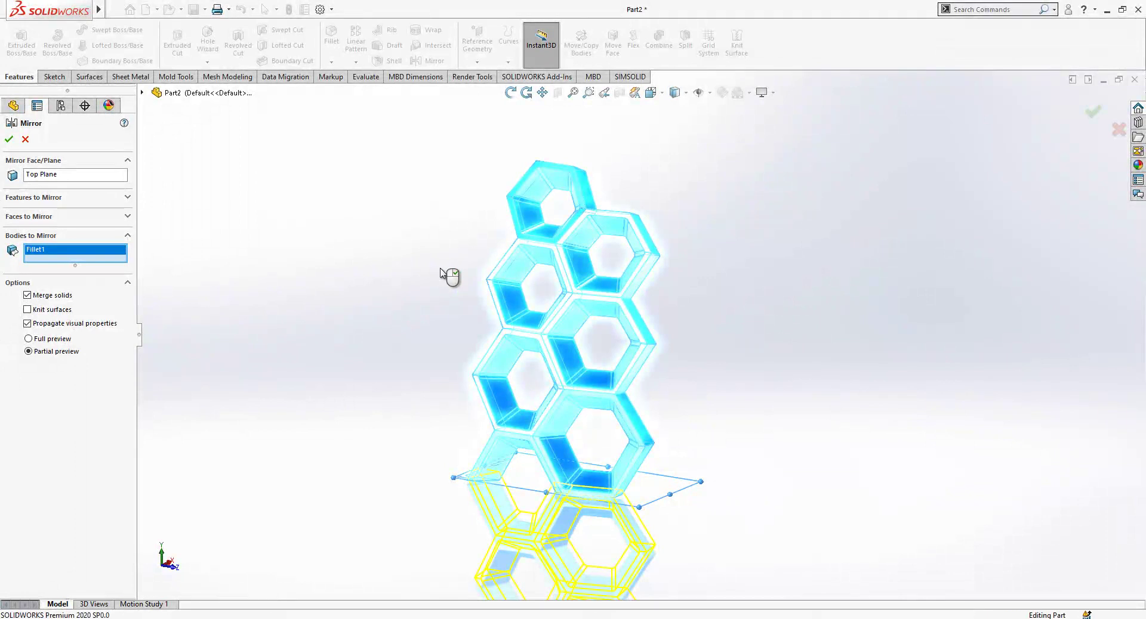
pyautogui.rightClick(467, 261)
# Select the protruding wedge faces at the outer corner on the mirror seam for a Delete Face with Delete and Patch
pyautogui.scroll(-5, 358, 310)
pyautogui.scroll(-5, 509, 350)
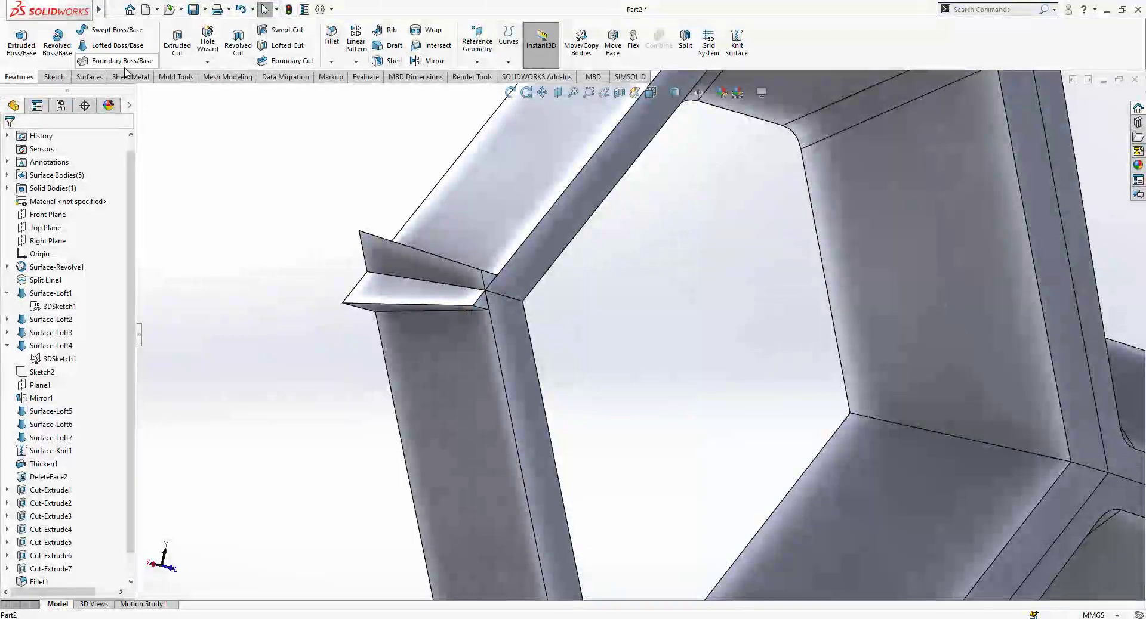
pyautogui.click(89, 76)
pyautogui.click(354, 33)
pyautogui.click(413, 306)
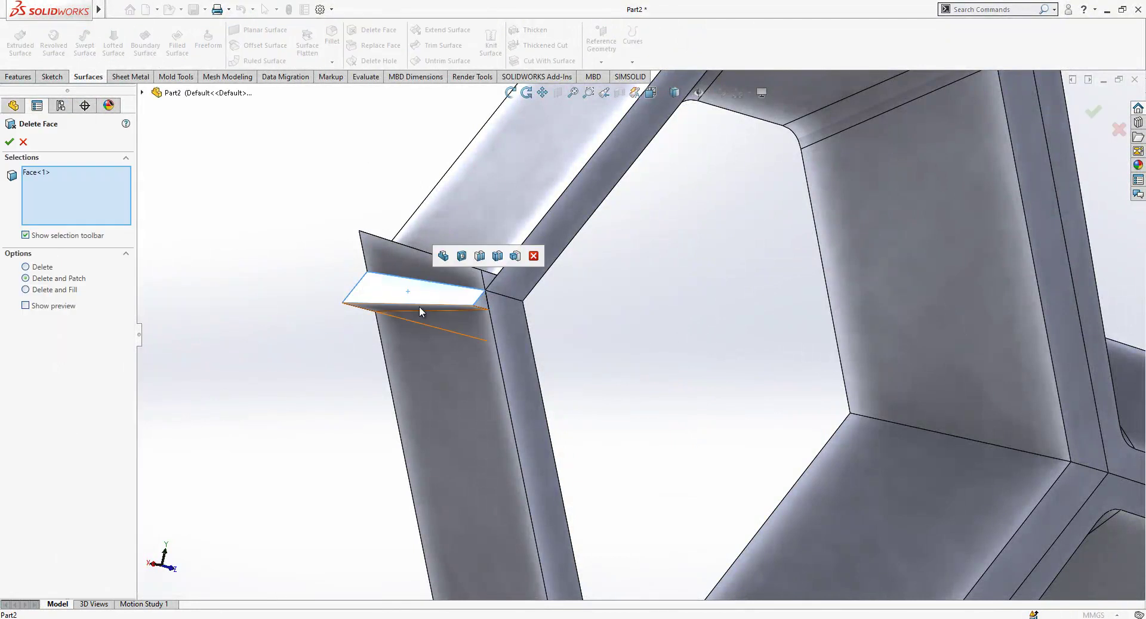
pyautogui.click(481, 280)
pyautogui.moveTo(458, 264); pyautogui.dragTo(560, 327, button='middle')
pyautogui.click(440, 271)
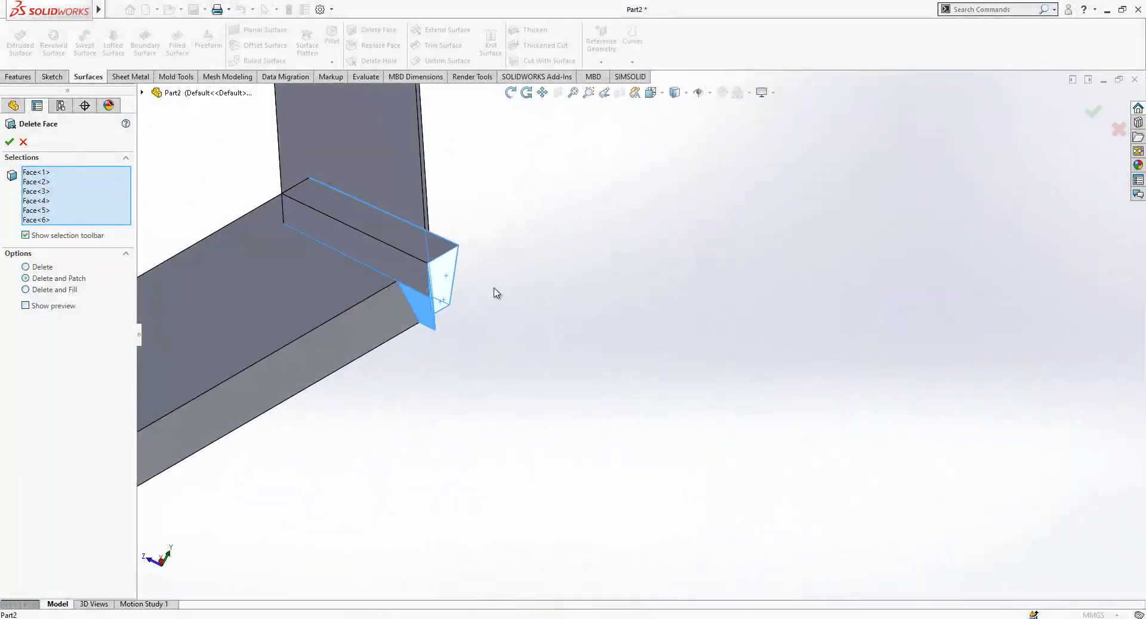
# Leave the two long wall faces out of the selection and complete the Delete and Patch of the seam corner's wedge faces
pyautogui.scroll(-2, 427, 246)
pyautogui.click(404, 269)
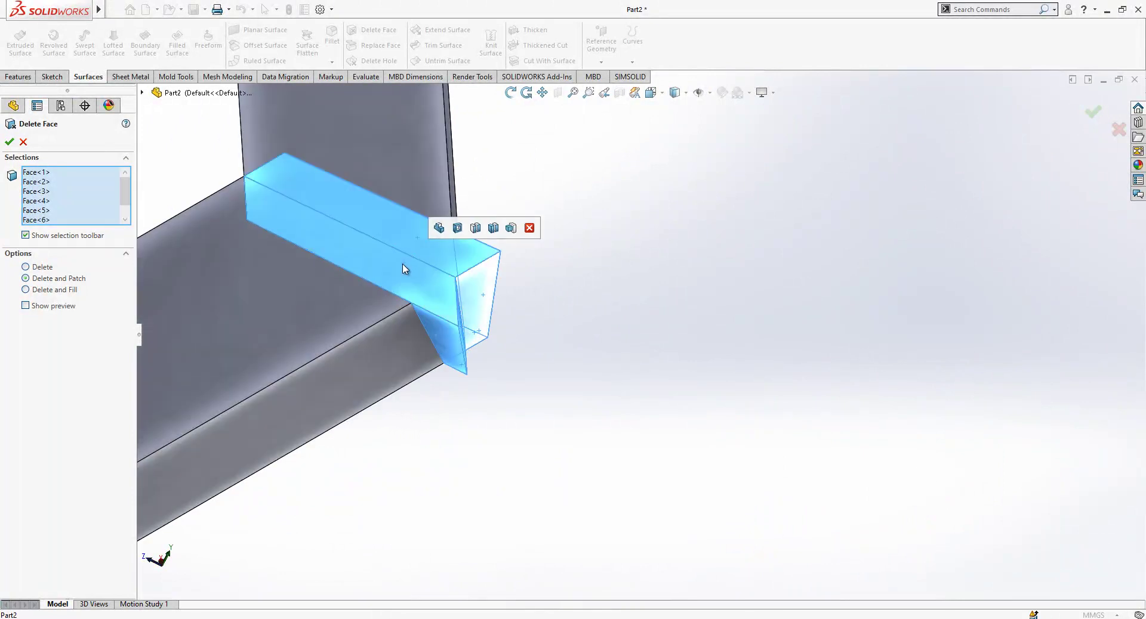
pyautogui.click(9, 142)
pyautogui.click(292, 229)
pyautogui.click(301, 196)
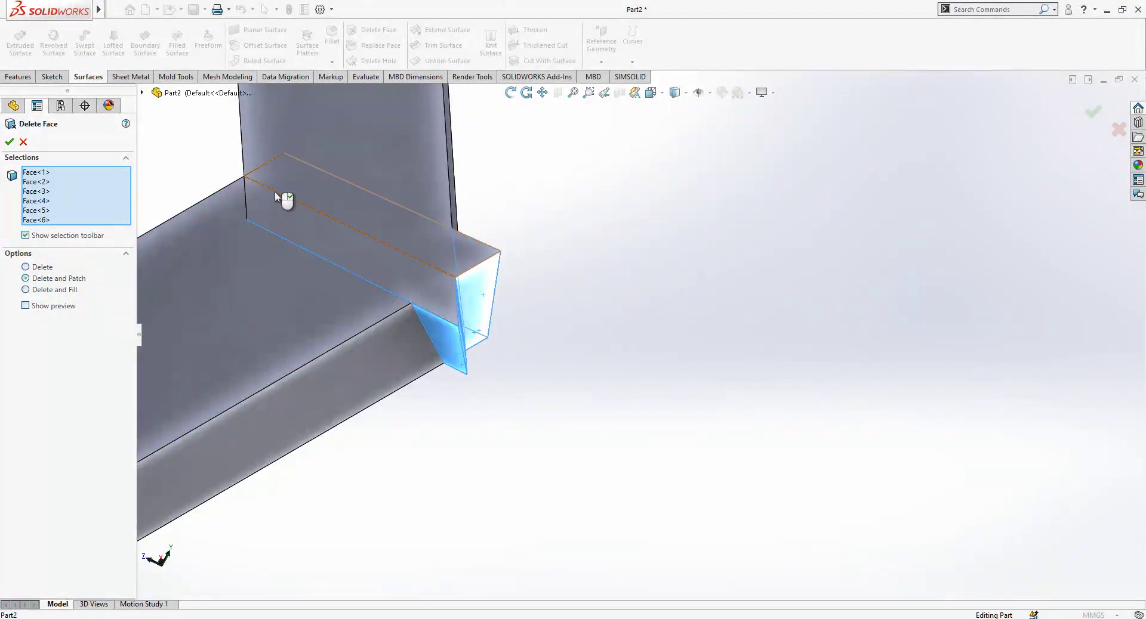
pyautogui.click(10, 142)
# Delete and patch the four leftover sliver and triangular faces at another outer wall corner on the mirror seam
pyautogui.moveTo(454, 311); pyautogui.dragTo(616, 333, button='middle')
pyautogui.scroll(-5, 432, 245)
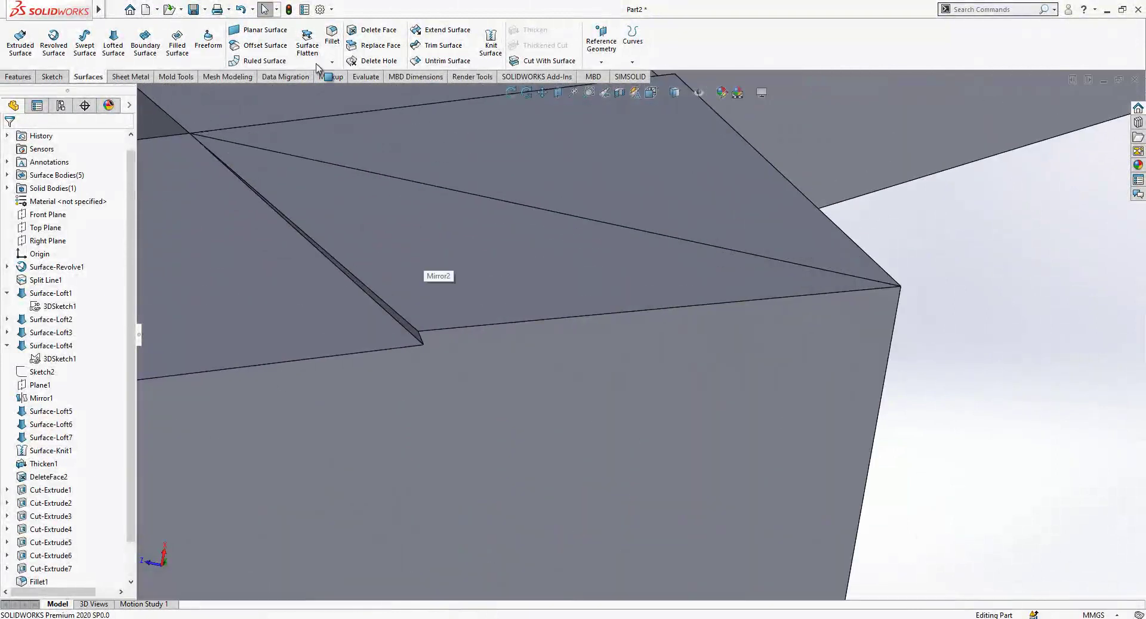
pyautogui.press('Return')
pyautogui.click(420, 337)
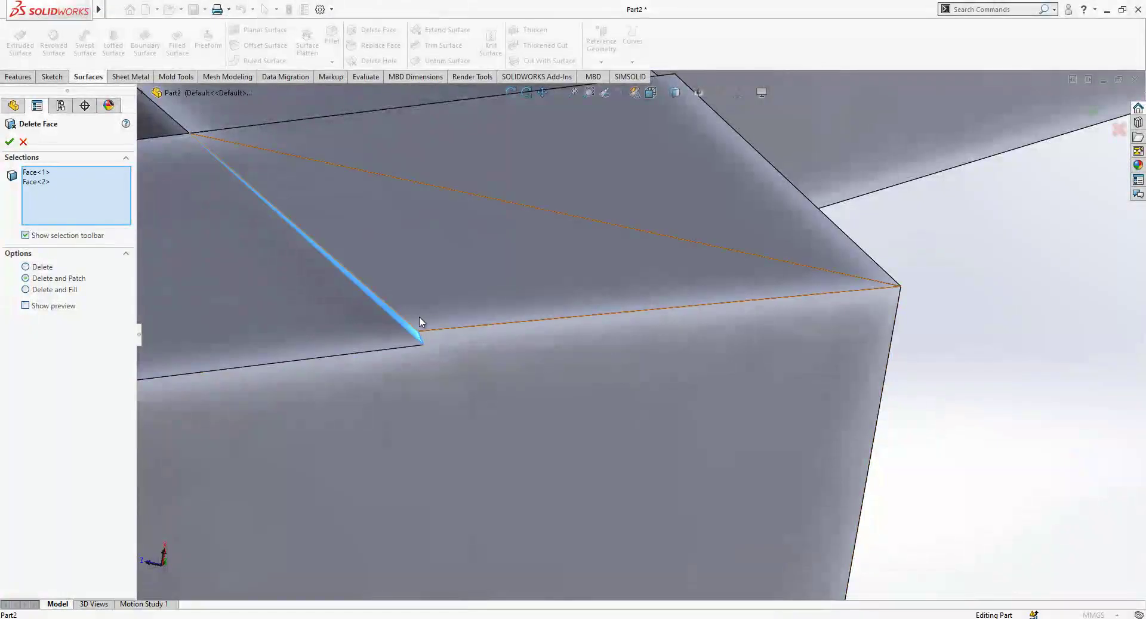
pyautogui.click(438, 239)
pyautogui.click(445, 176)
pyautogui.moveTo(445, 176); pyautogui.dragTo(342, 422, button='middle')
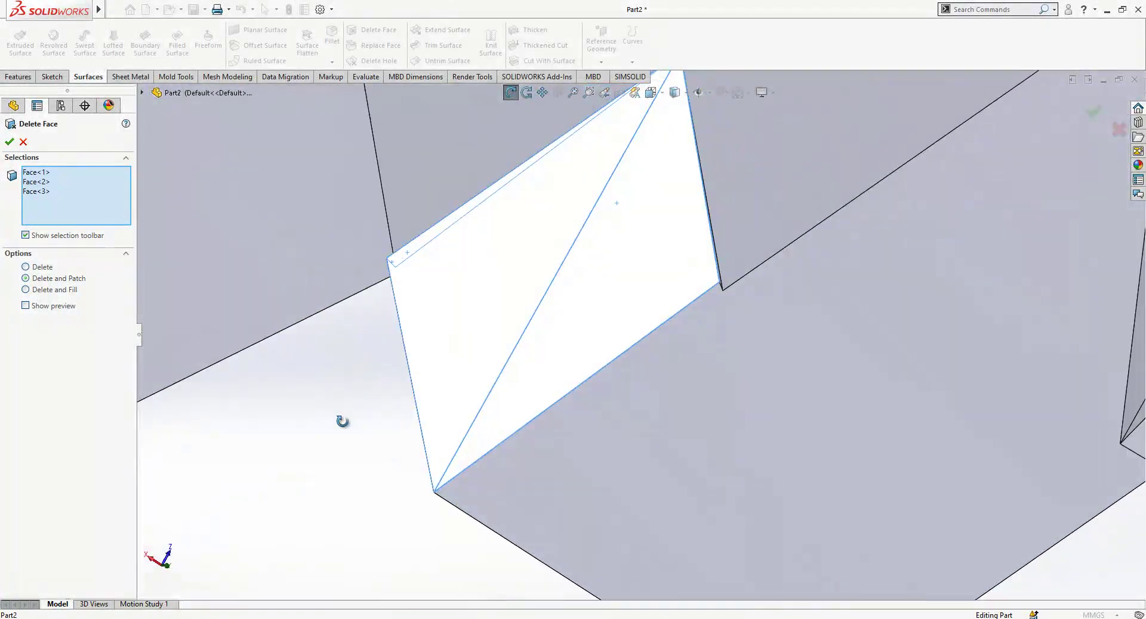
pyautogui.scroll(-3, 665, 299)
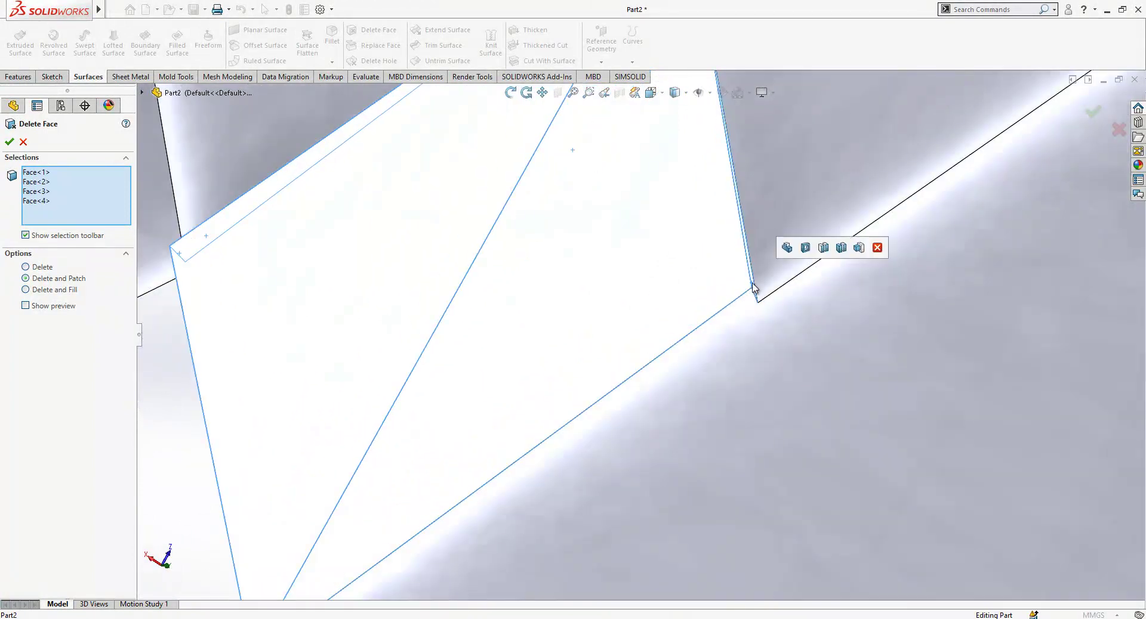
pyautogui.scroll(8, 701, 307)
pyautogui.press('Return')
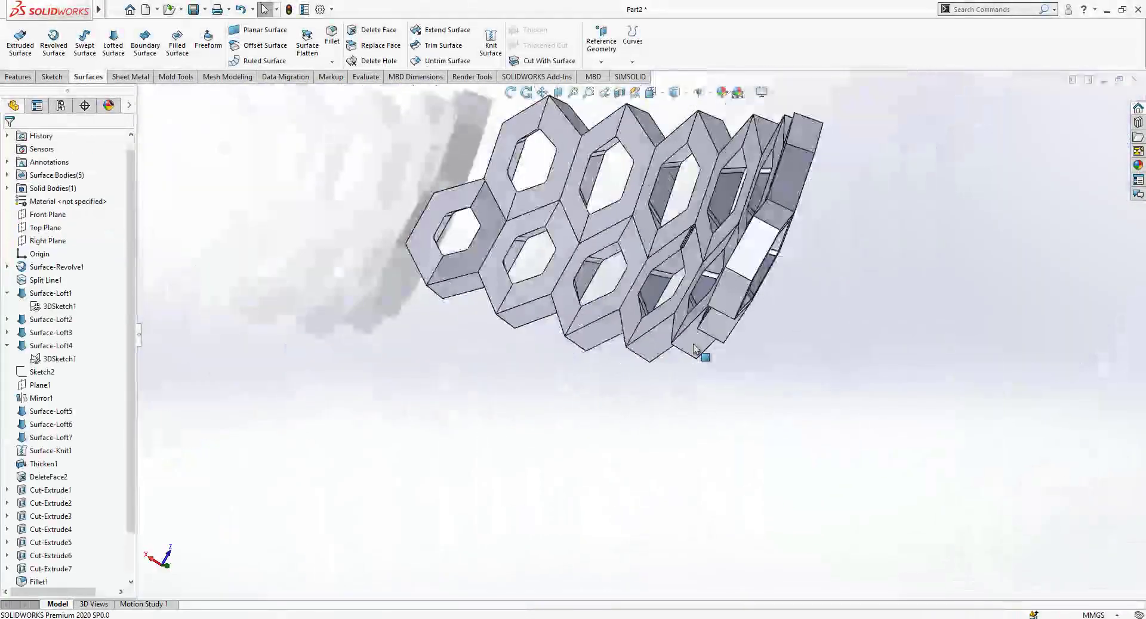
# Start another Delete Face with Delete and Patch and select the strip faces at the wall junction between the seam hexagons
pyautogui.moveTo(694, 349); pyautogui.dragTo(833, 327, button='middle')
pyautogui.scroll(-6, 655, 225)
pyautogui.scroll(-7, 643, 251)
pyautogui.middleClick(587, 277)
pyautogui.moveTo(587, 277); pyautogui.dragTo(542, 190, button='middle')
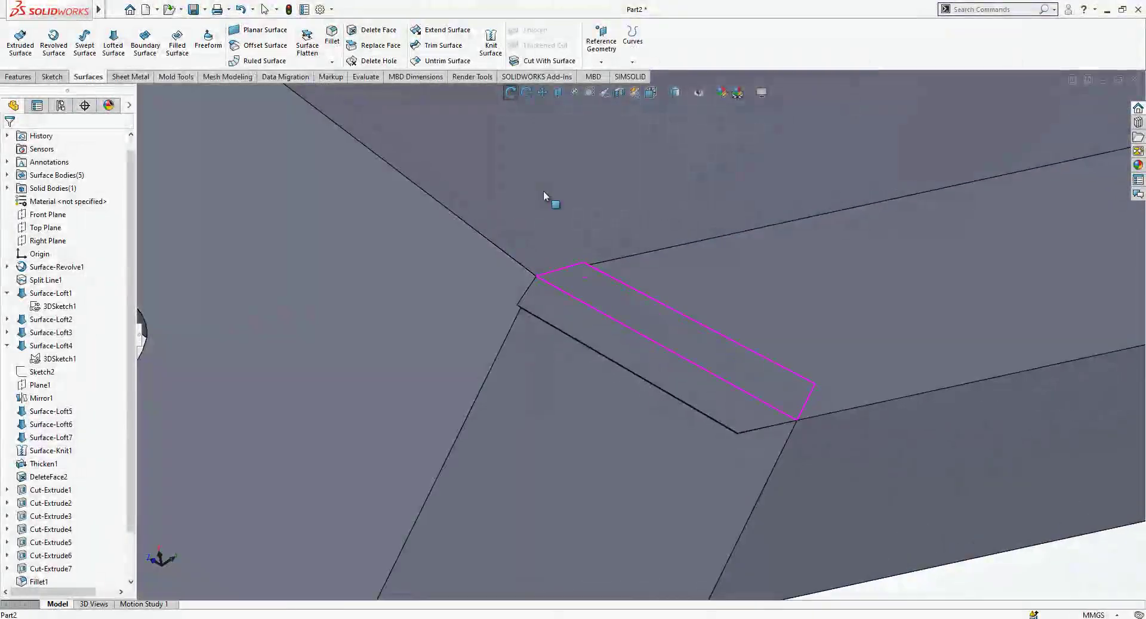
pyautogui.scroll(1, 542, 190)
pyautogui.click(370, 30)
pyautogui.scroll(-3, 735, 417)
pyautogui.click(690, 365)
pyautogui.moveTo(690, 366); pyautogui.dragTo(821, 295, button='middle')
pyautogui.click(363, 317)
pyautogui.click(357, 328)
# Add the remaining narrow faces of the junction strip to the selection and complete the Delete and Patch
pyautogui.click(852, 322)
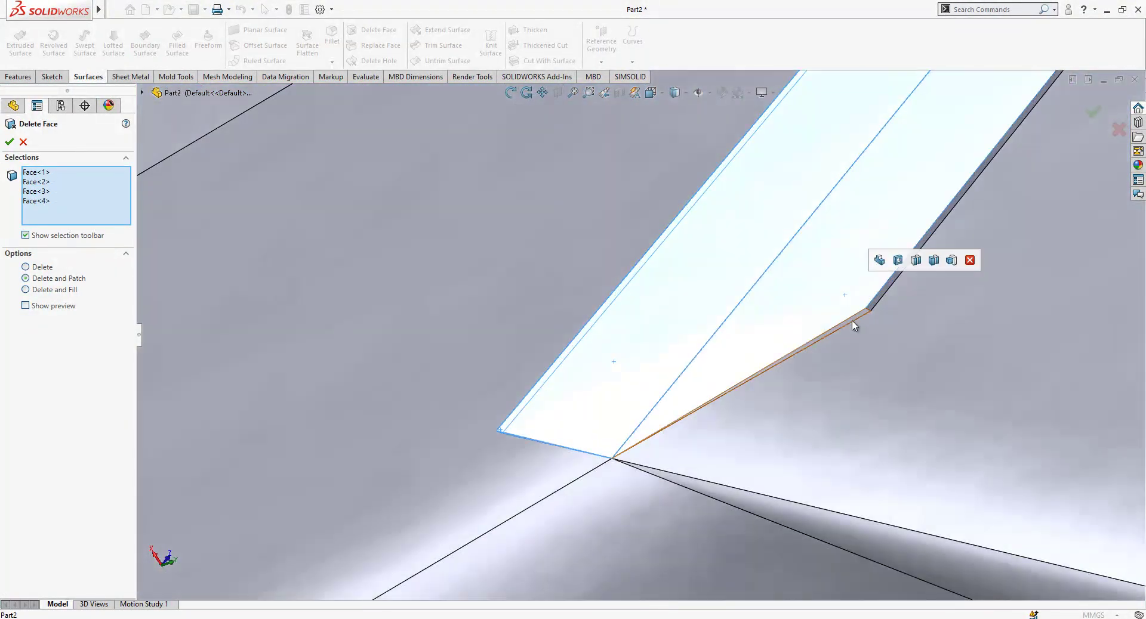
pyautogui.click(873, 307)
pyautogui.scroll(8, 795, 312)
pyautogui.moveTo(746, 254); pyautogui.dragTo(705, 290, button='middle')
pyautogui.scroll(-12, 706, 235)
pyautogui.moveTo(662, 216); pyautogui.dragTo(643, 158, button='middle')
pyautogui.scroll(2, 643, 159)
pyautogui.scroll(7, 644, 156)
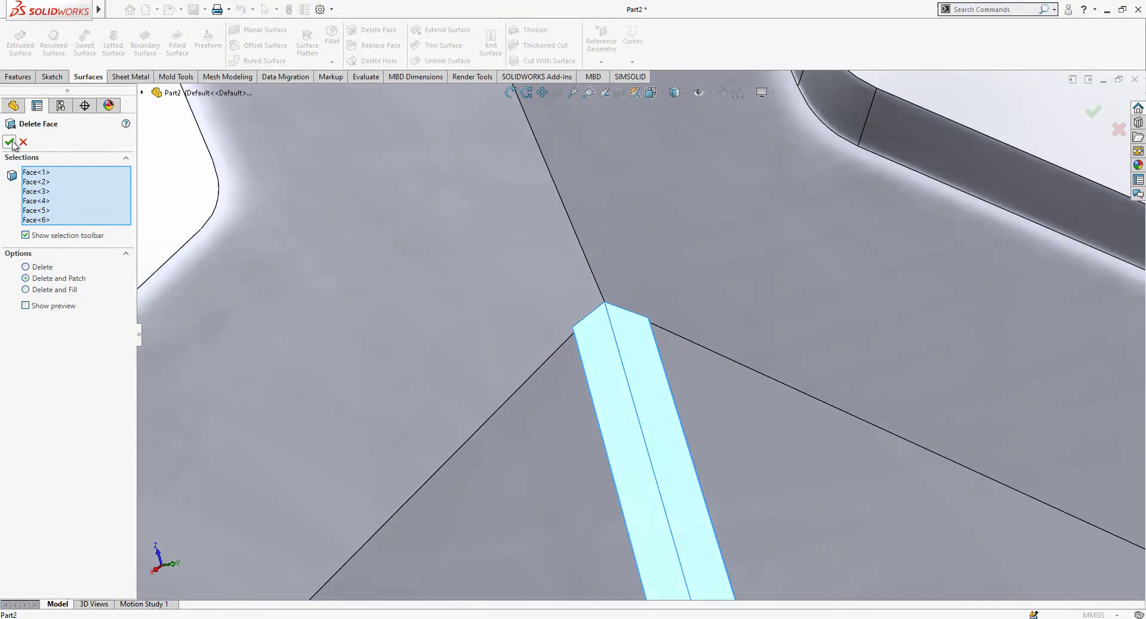
pyautogui.click(10, 142)
# Fillet the two inner corner edges of the hexagonal opening that crosses the mirror seam
pyautogui.scroll(3, 788, 286)
pyautogui.scroll(5, 788, 286)
pyautogui.moveTo(787, 285); pyautogui.dragTo(811, 353, button='middle')
pyautogui.scroll(-4, 812, 354)
pyautogui.scroll(6, 812, 353)
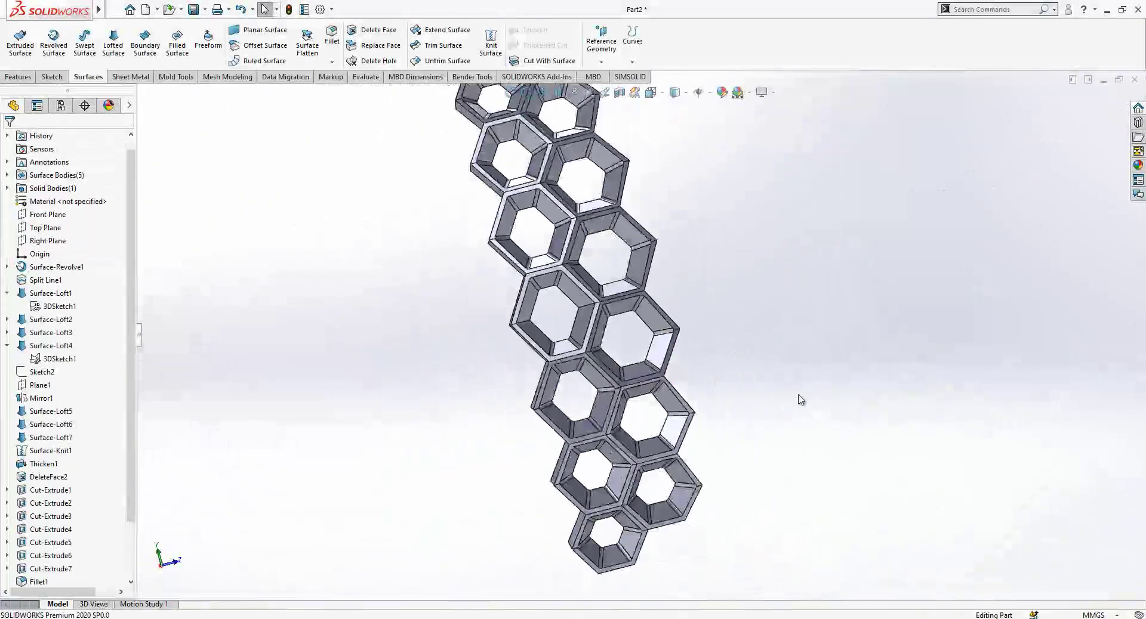
pyautogui.moveTo(800, 400); pyautogui.dragTo(647, 365, button='middle')
pyautogui.scroll(-5, 559, 306)
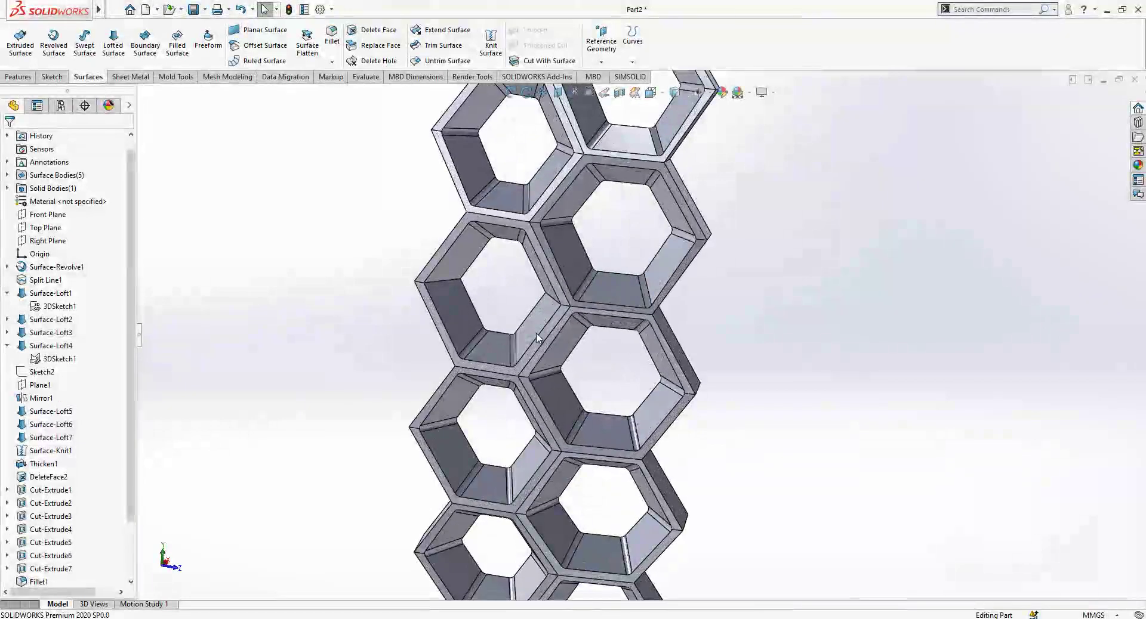
pyautogui.scroll(-2, 559, 305)
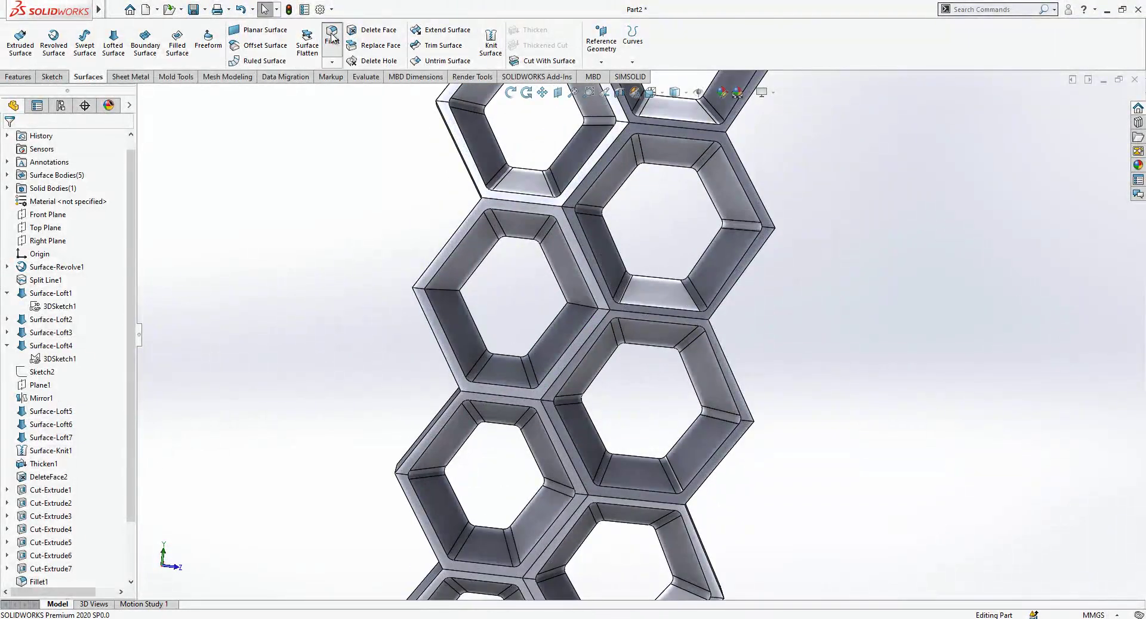
pyautogui.click(445, 291)
pyautogui.click(581, 307)
pyautogui.press('Return')
pyautogui.scroll(6, 703, 358)
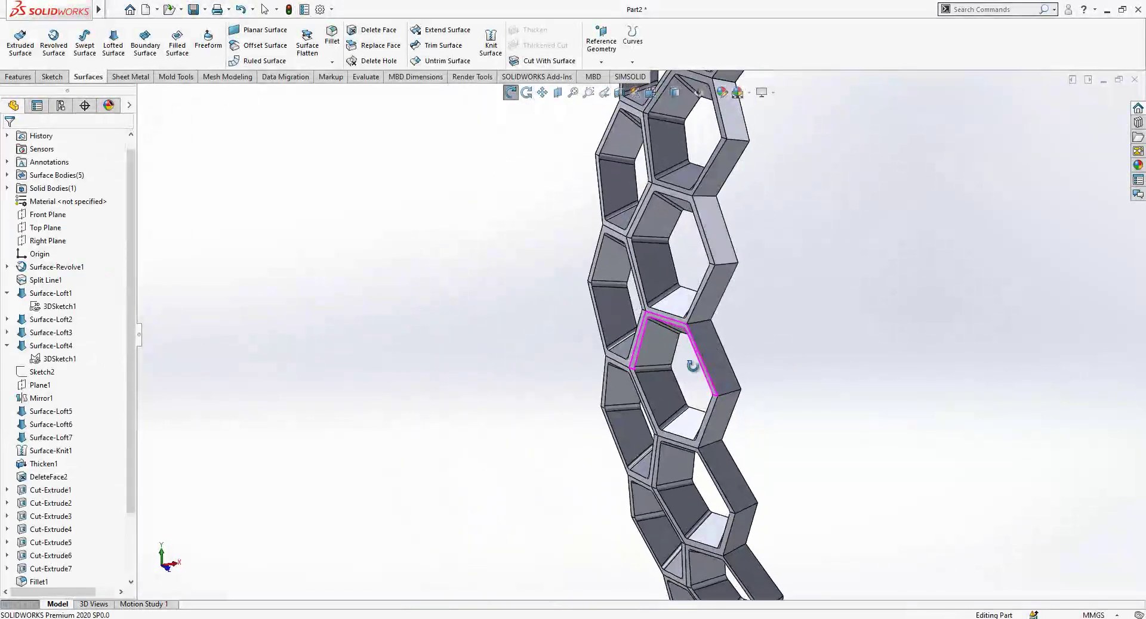
# Create a reference axis through the Origin and perpendicular to the Top Plane
pyautogui.click(45, 240)
pyautogui.click(27, 229)
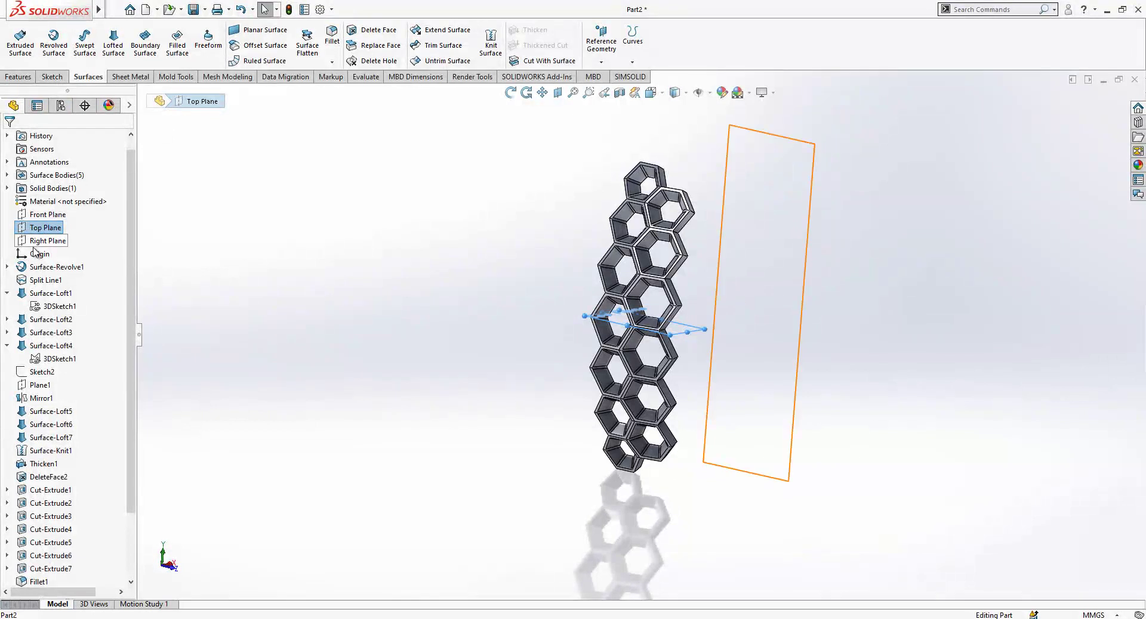
pyautogui.press('Escape')
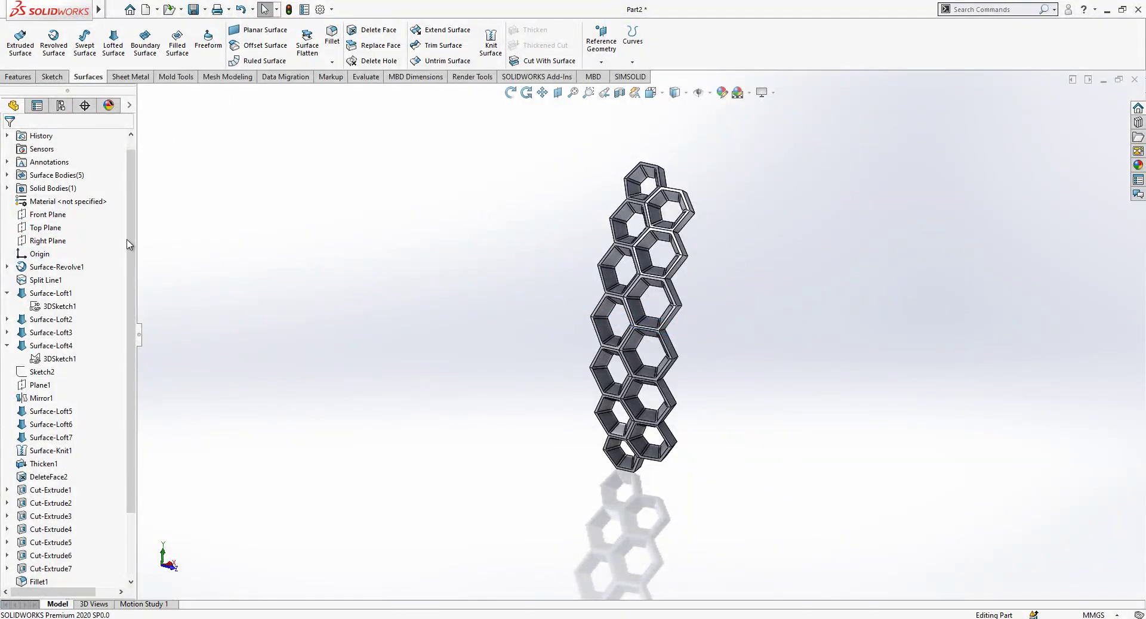
pyautogui.click(44, 229)
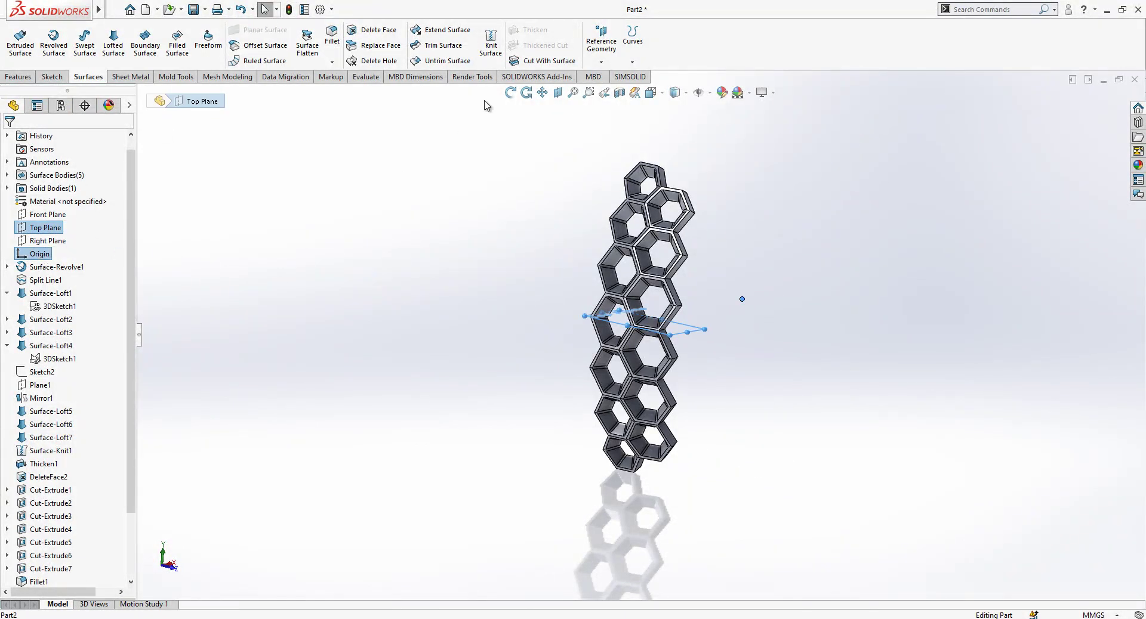
pyautogui.click(601, 45)
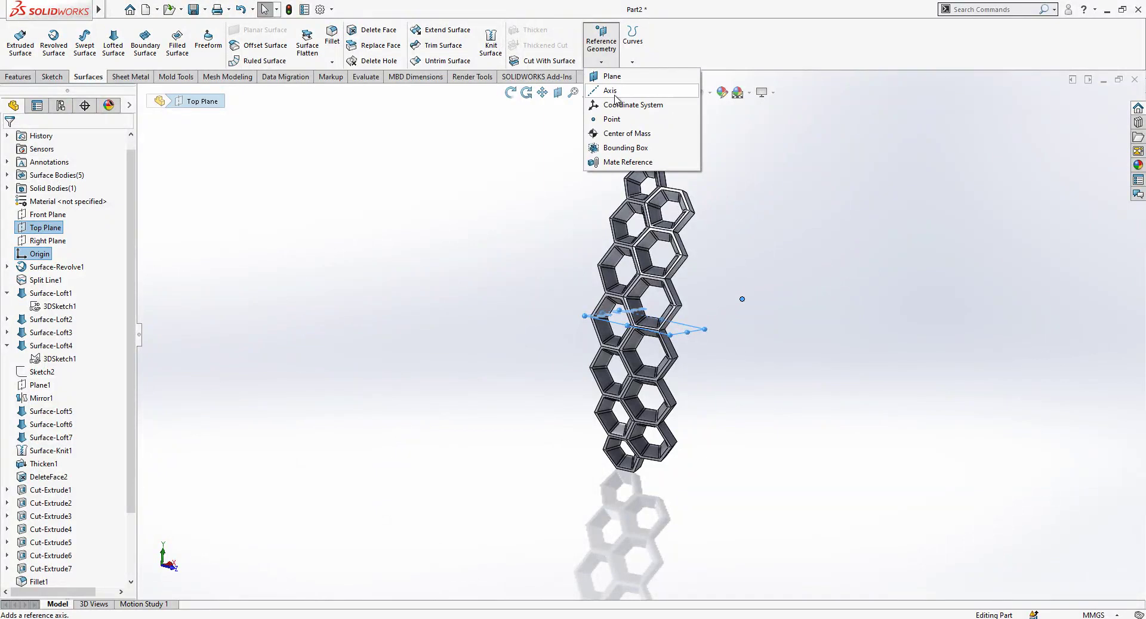
pyautogui.click(610, 90)
pyautogui.click(9, 139)
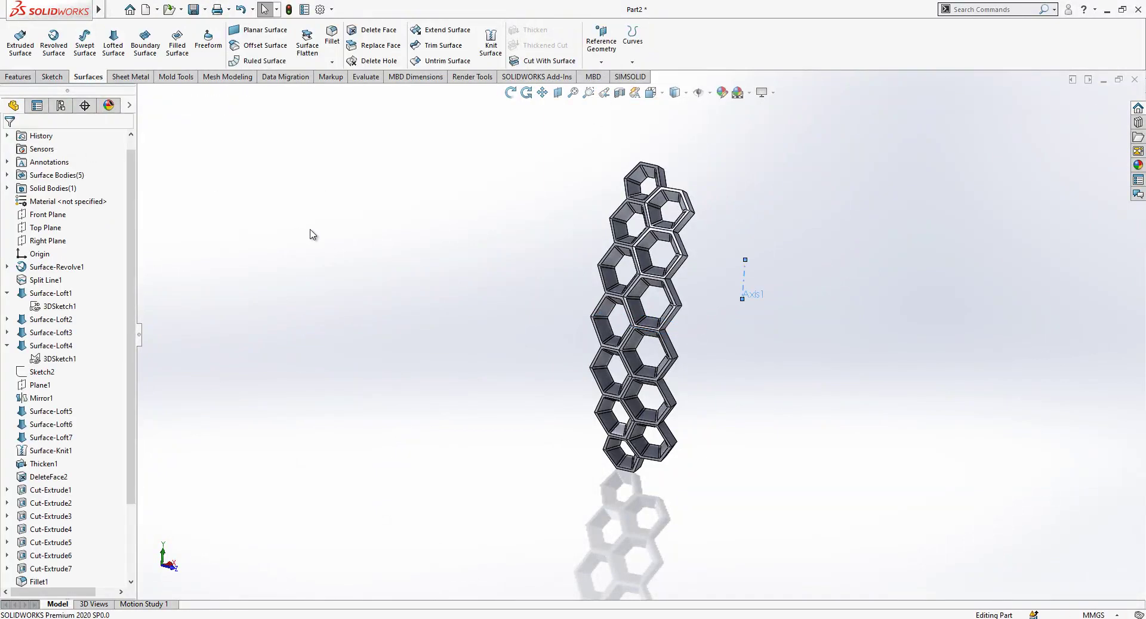
# Circular-pattern the honeycomb body about Axis1 with 16 equally spaced instances over 360 degrees
pyautogui.click(19, 79)
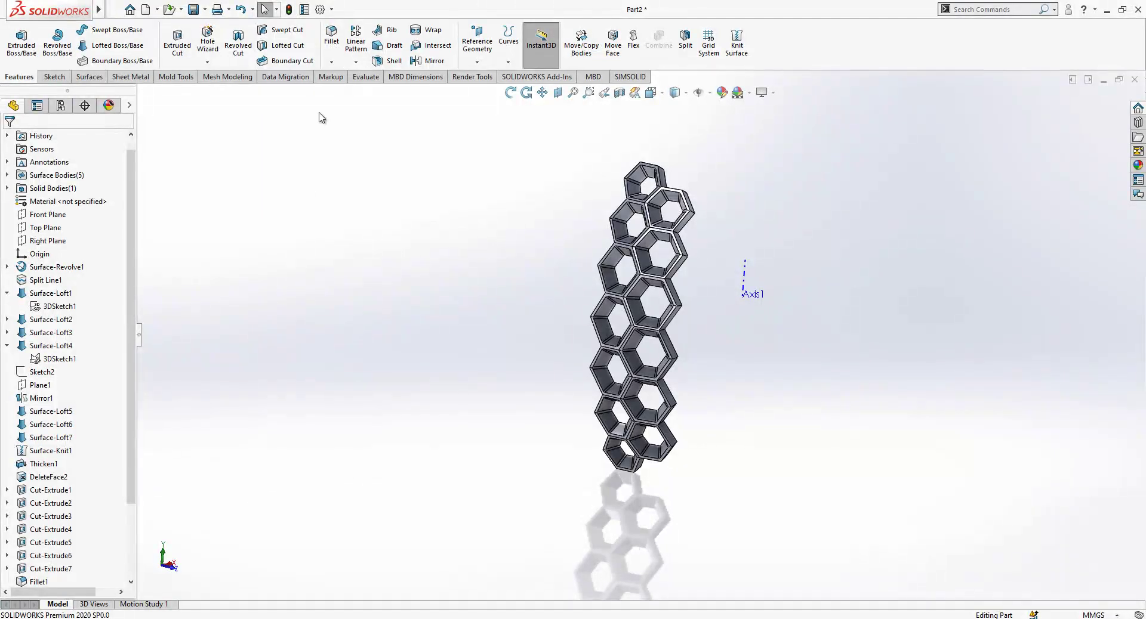
pyautogui.click(356, 62)
pyautogui.click(382, 90)
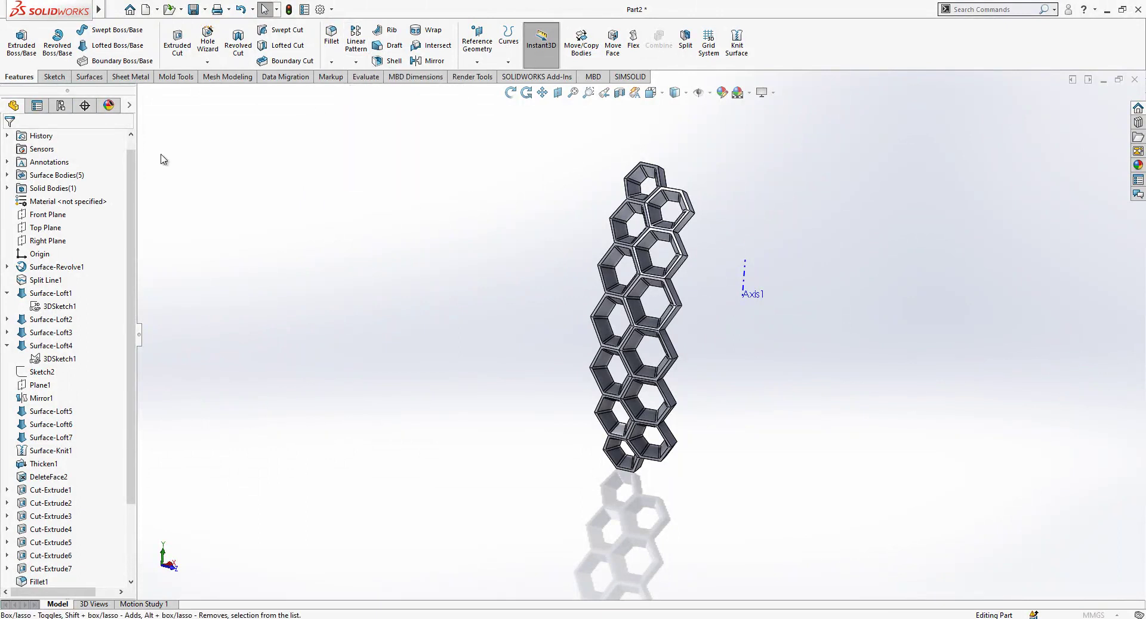
pyautogui.click(745, 269)
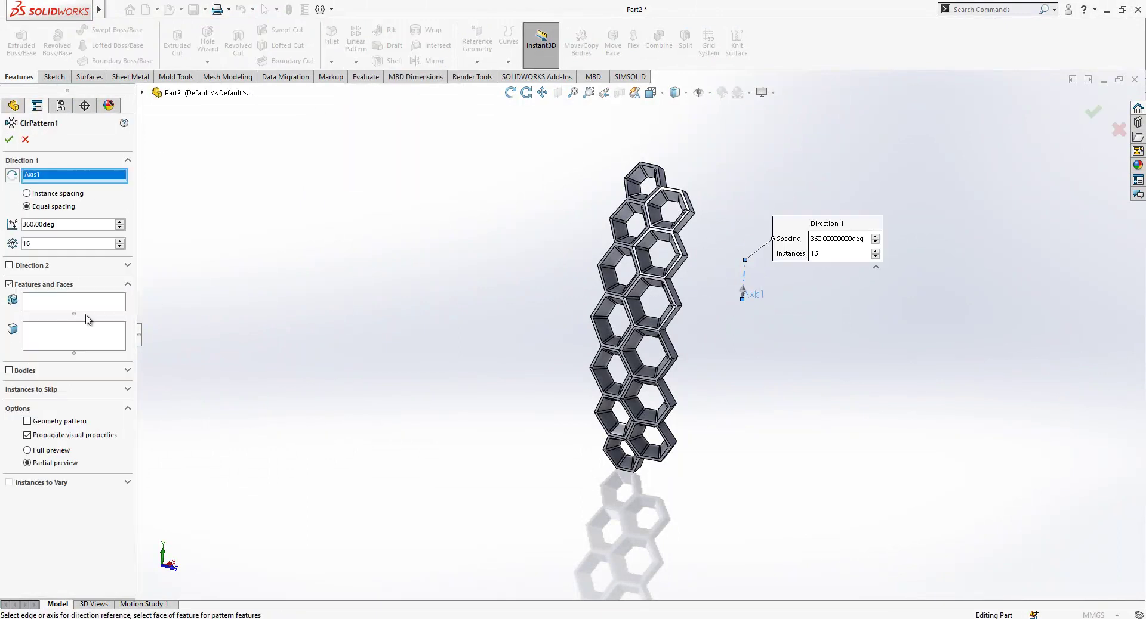
pyautogui.click(10, 370)
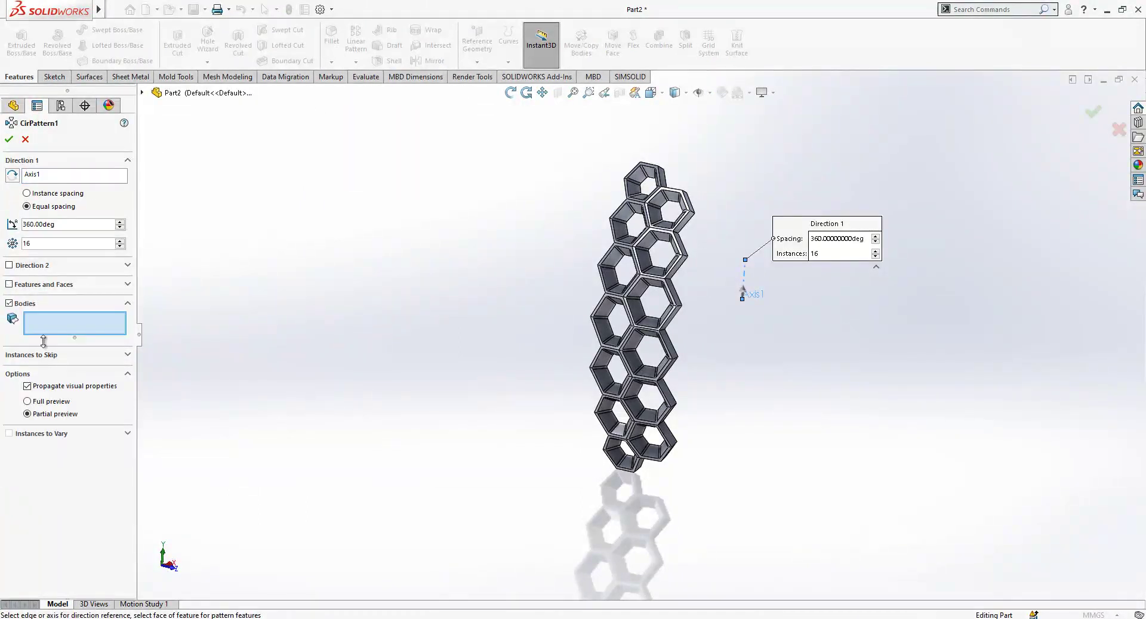
pyautogui.click(627, 258)
pyautogui.scroll(-3, 693, 263)
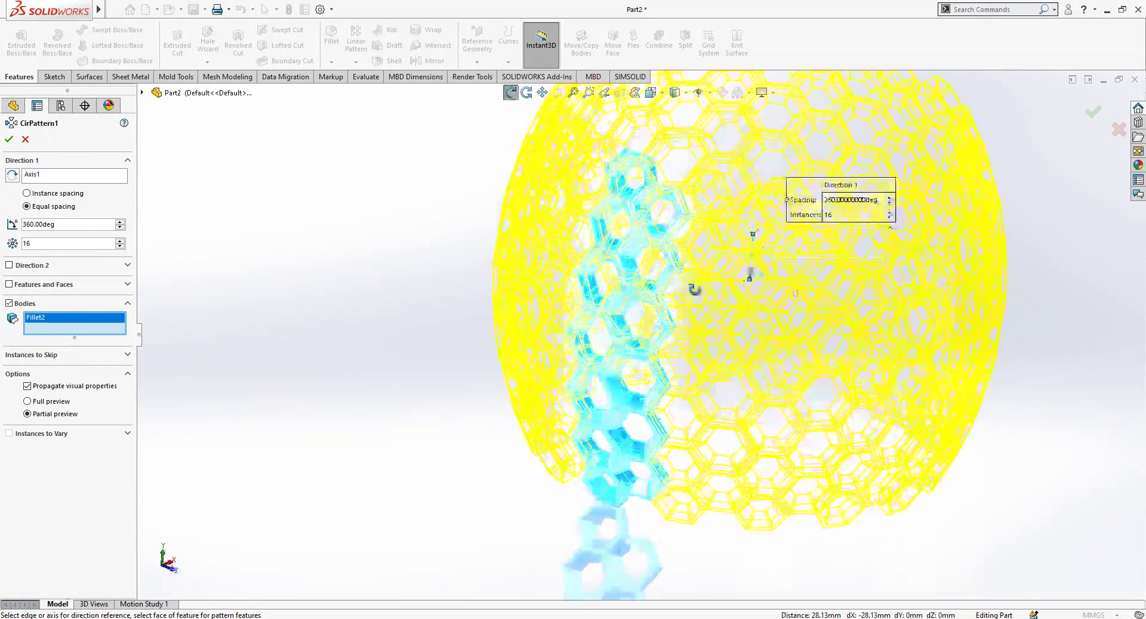
pyautogui.scroll(-4, 692, 254)
pyautogui.moveTo(686, 256); pyautogui.dragTo(696, 297, button='middle')
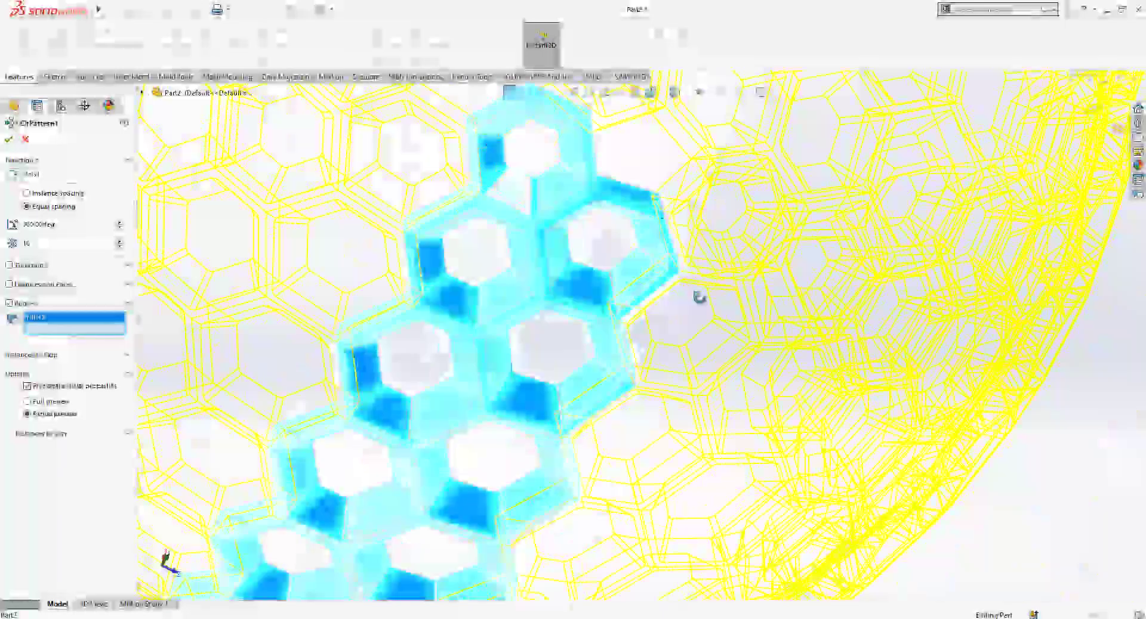
pyautogui.scroll(3, 696, 297)
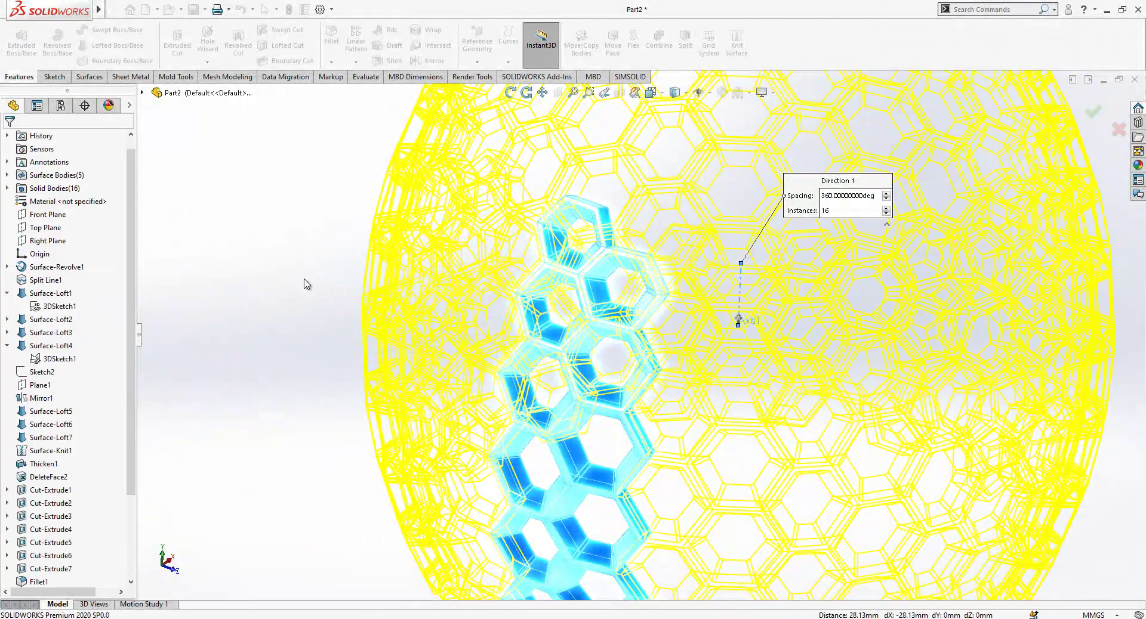
# Display the honeycomb shell shaded without edges and combine its patterned bodies with the Add operation
pyautogui.scroll(3, 352, 294)
pyautogui.scroll(-1, 991, 340)
pyautogui.moveTo(805, 206); pyautogui.dragTo(802, 282, button='middle')
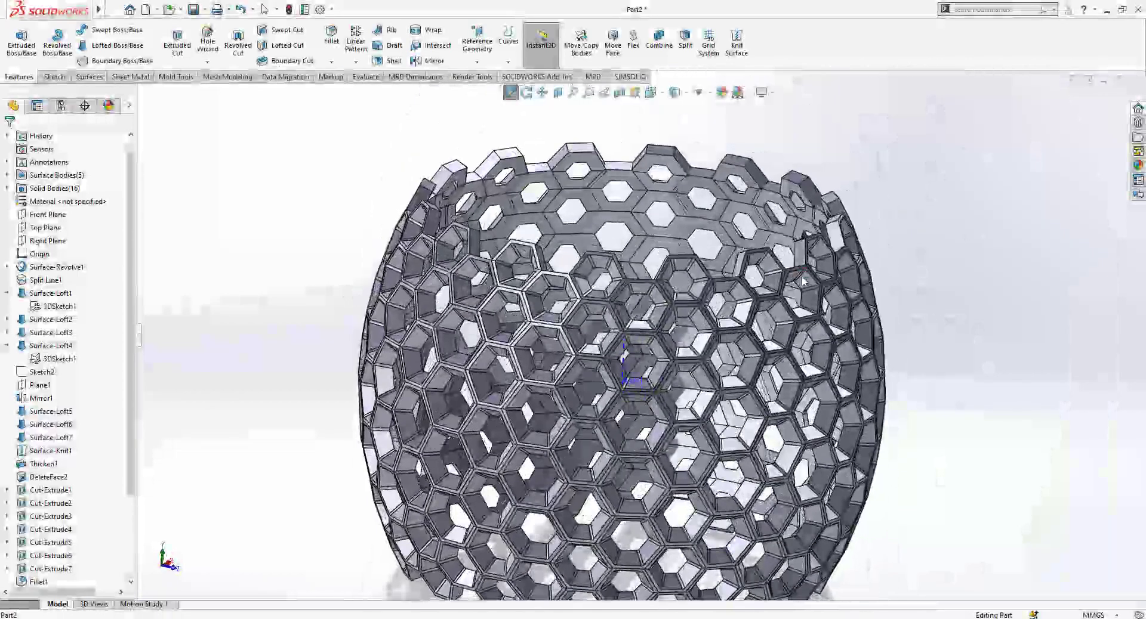
pyautogui.scroll(1, 802, 282)
pyautogui.click(675, 124)
pyautogui.scroll(-10, 596, 328)
pyautogui.scroll(10, 604, 340)
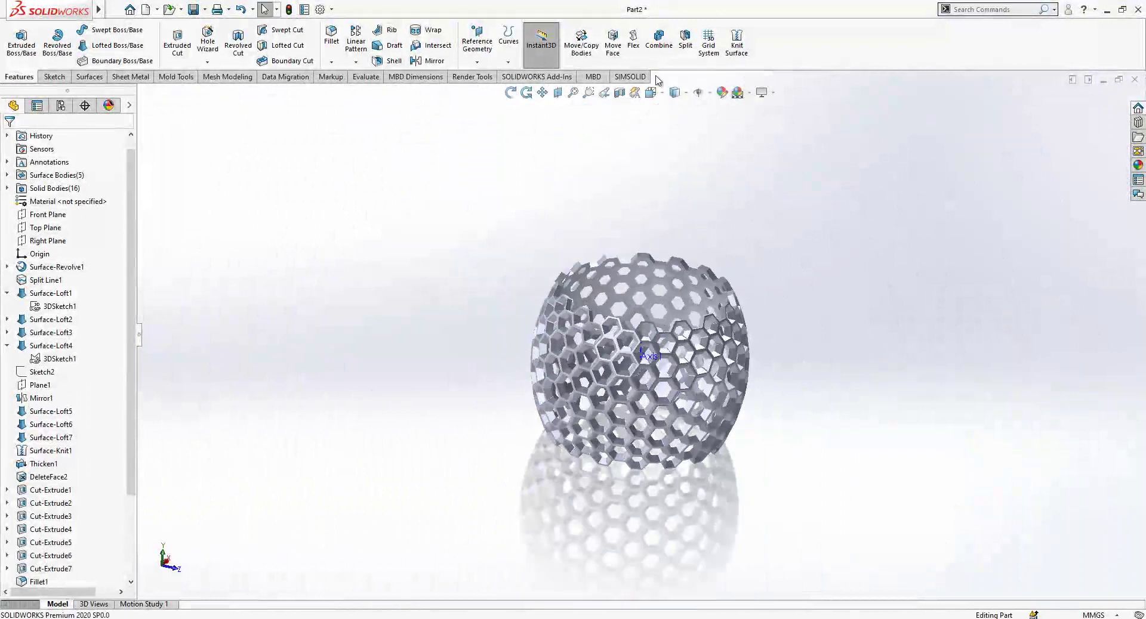
pyautogui.click(659, 39)
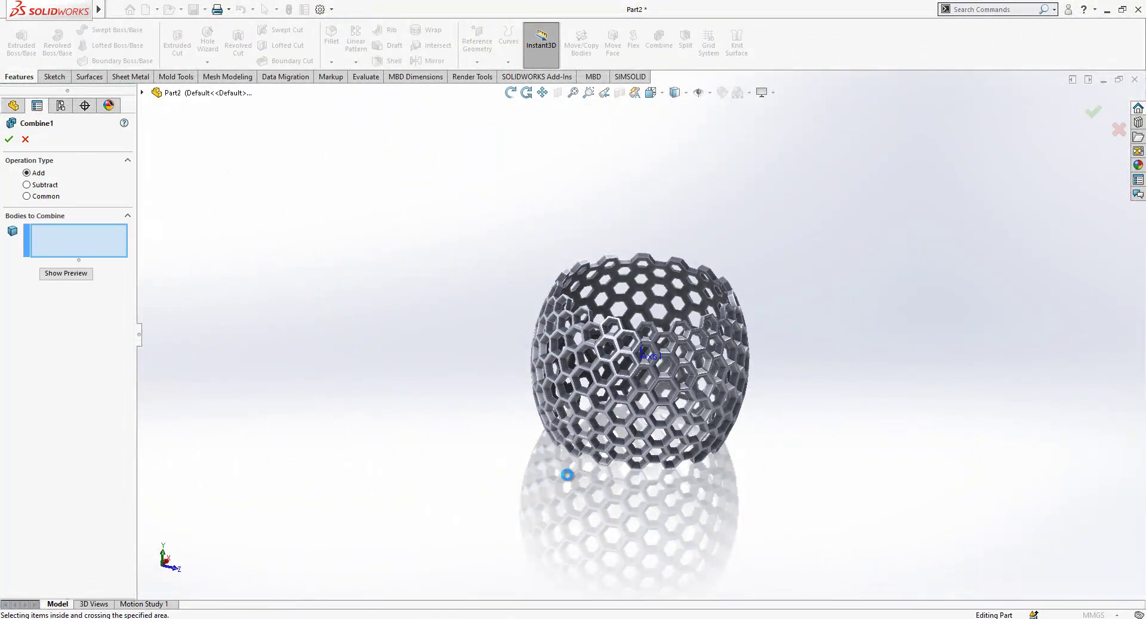
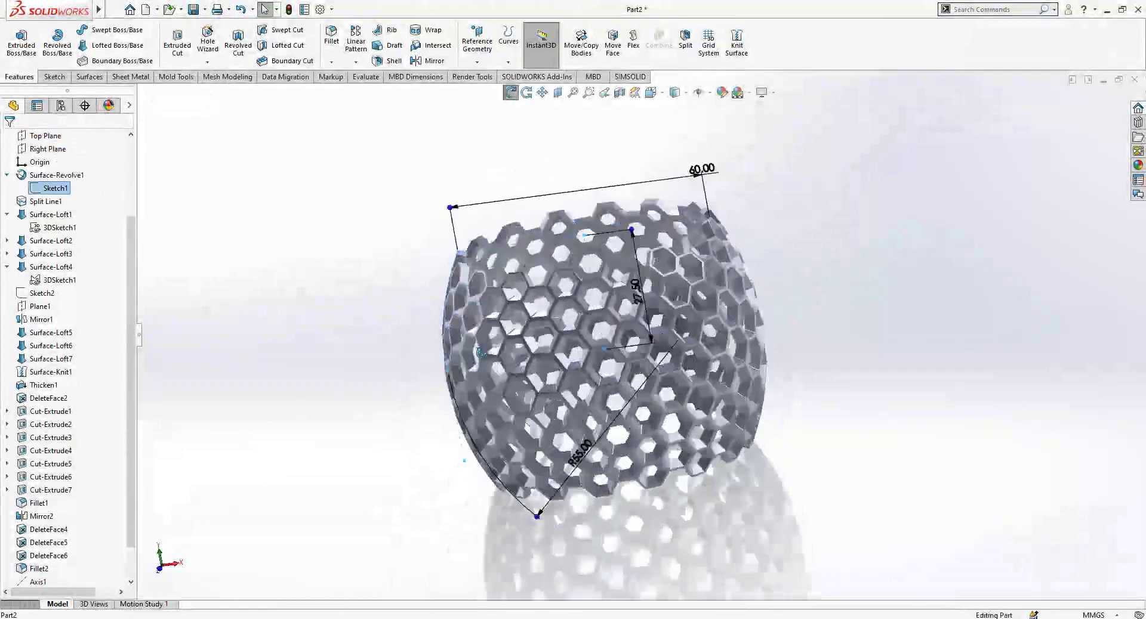
# Revolve the profile sketch 360 degrees about its vertical centerline as a surface
pyautogui.scroll(-1, 571, 297)
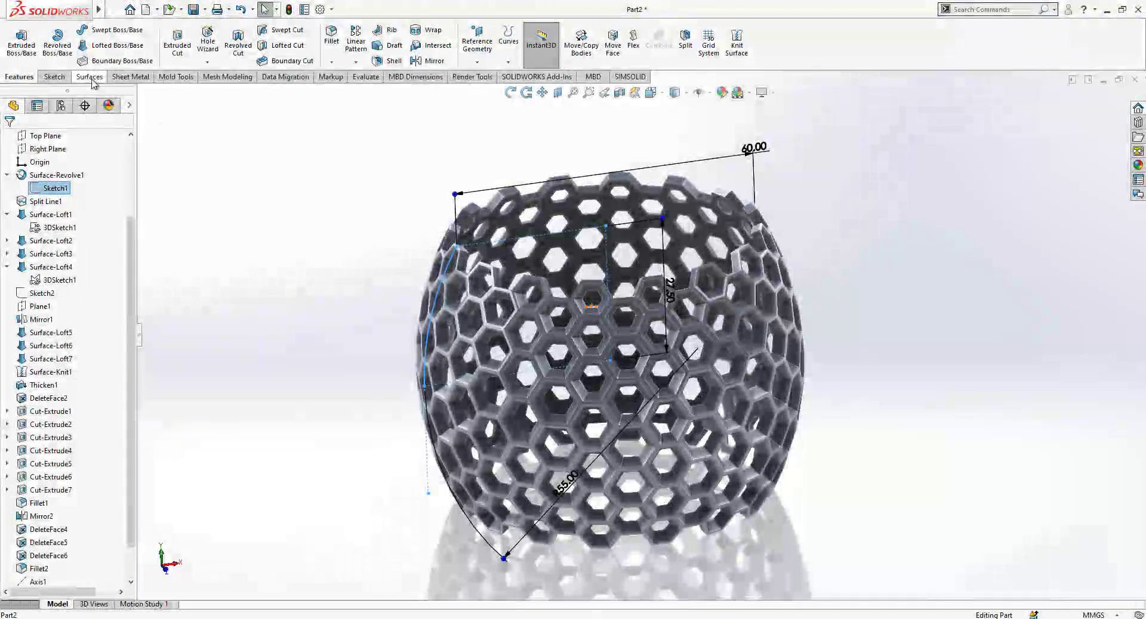
pyautogui.click(89, 76)
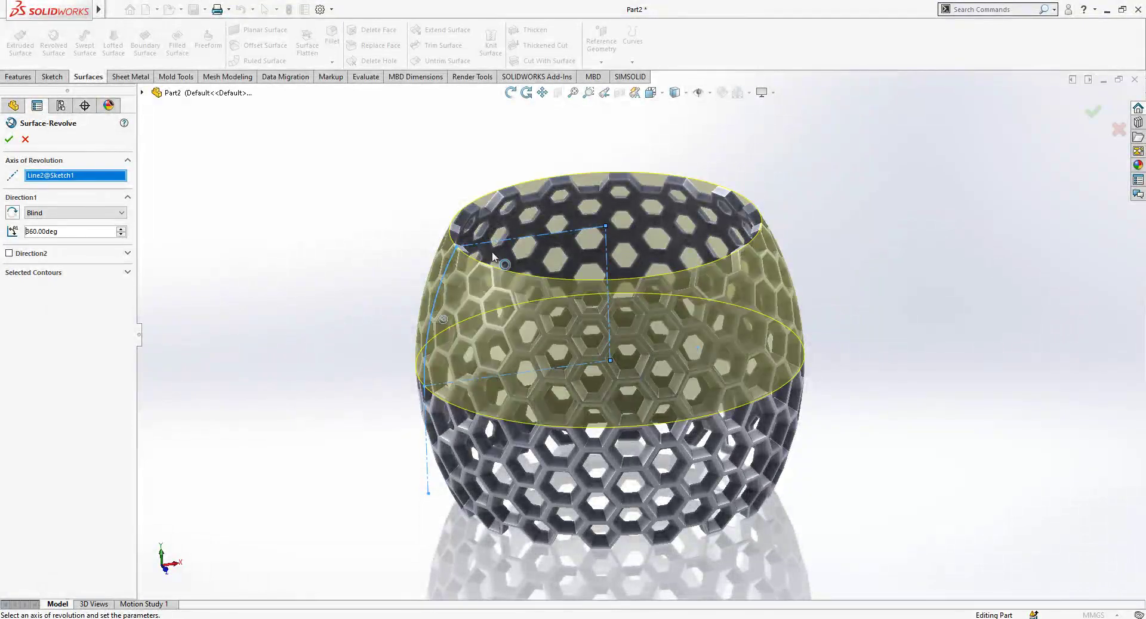
pyautogui.press('Return')
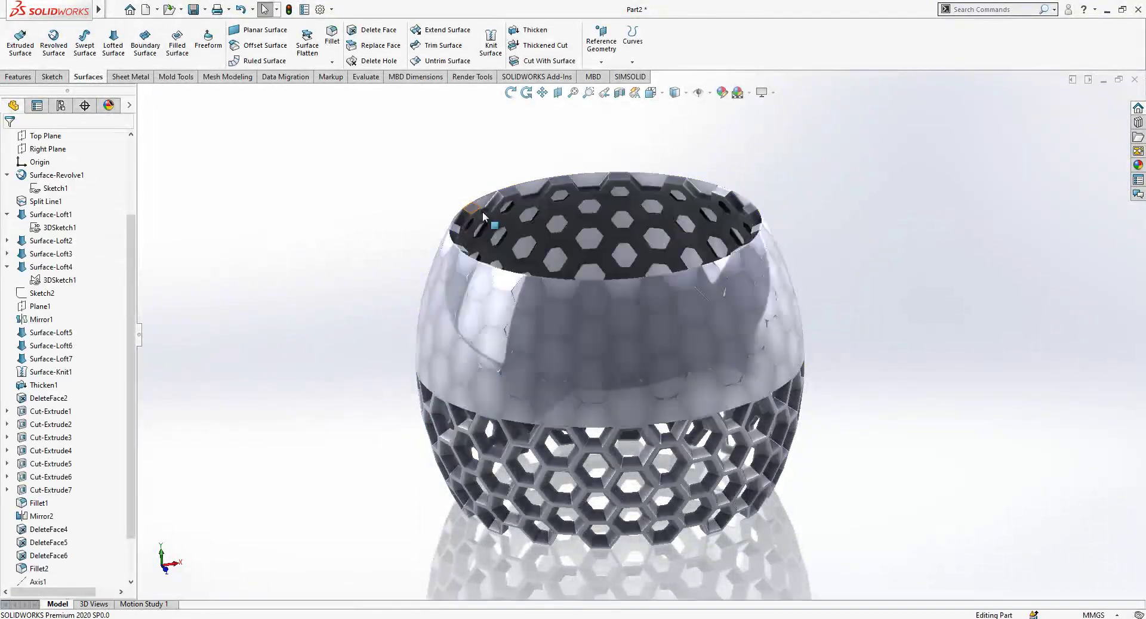
# Hide the honeycomb solid body and mirror the revolved surface body about the Top Plane
pyautogui.scroll(3, 67, 191)
pyautogui.click(67, 189)
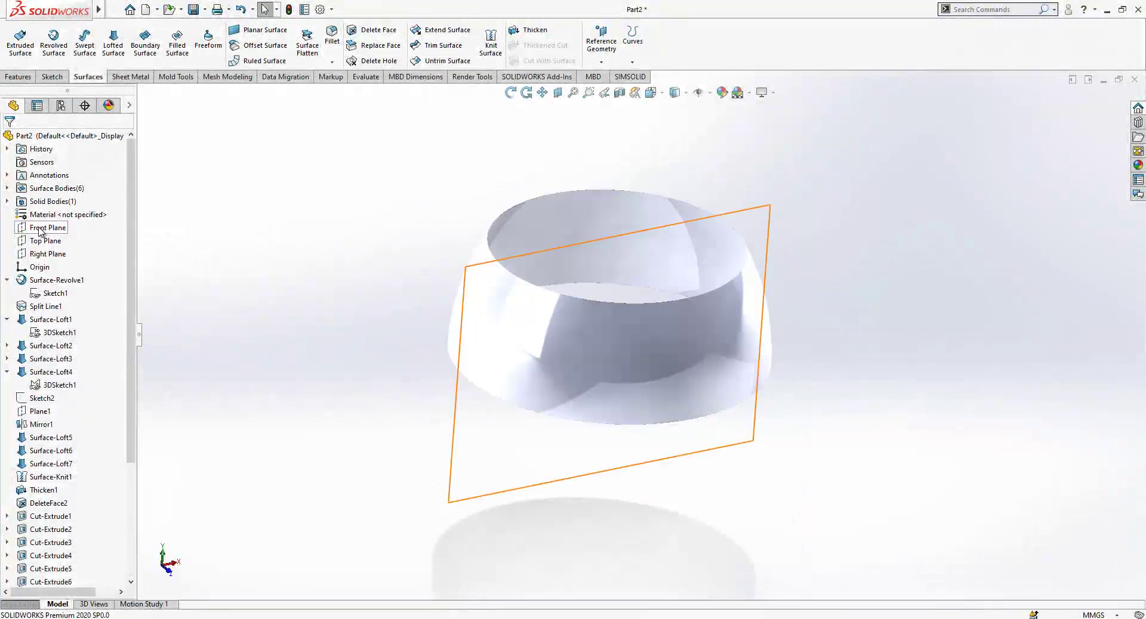
pyautogui.click(45, 244)
pyautogui.click(18, 76)
pyautogui.click(434, 60)
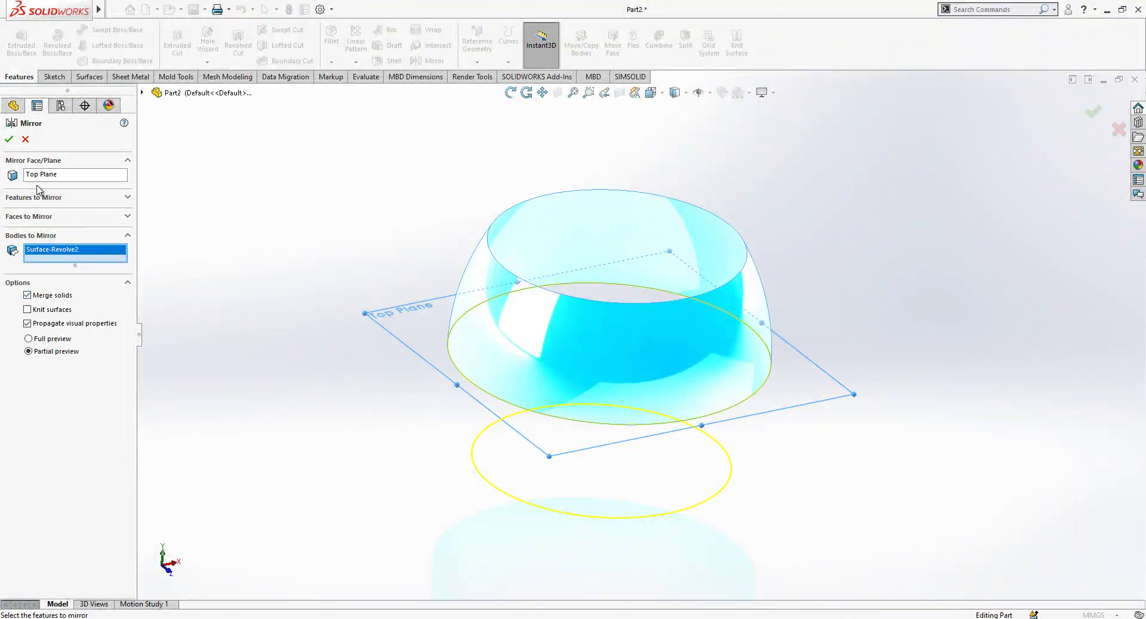
pyautogui.click(11, 143)
pyautogui.moveTo(248, 253); pyautogui.dragTo(690, 379, button='middle')
pyautogui.scroll(-1, 739, 383)
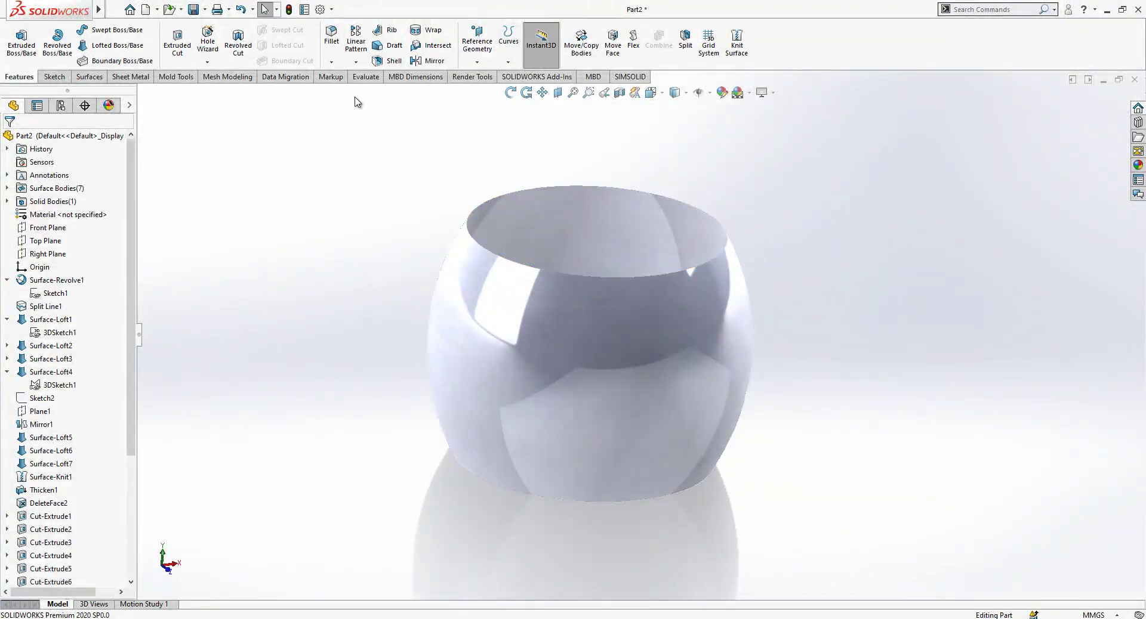
# Display the model shaded with edges and knit the revolved surface with its mirrored copy
pyautogui.click(679, 104)
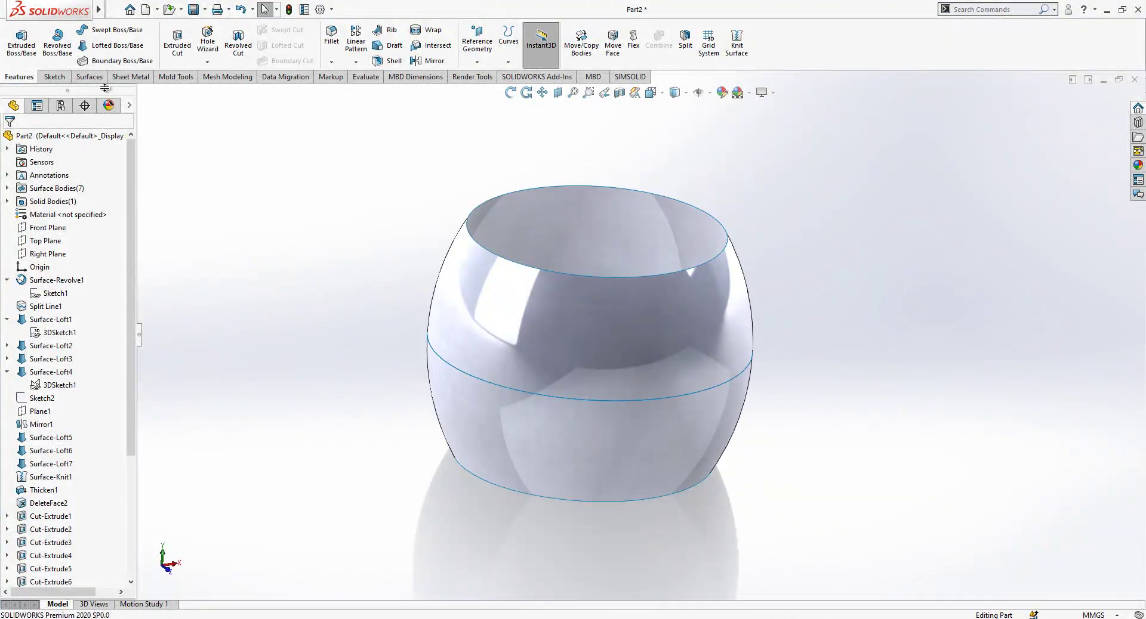
pyautogui.click(89, 76)
pyautogui.click(491, 49)
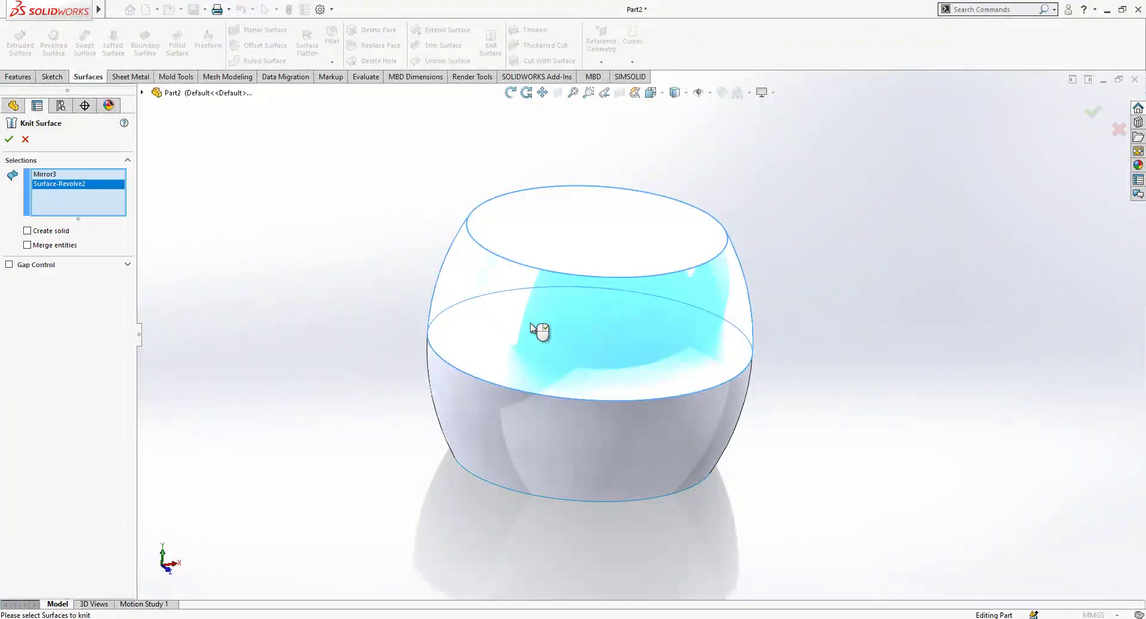
pyautogui.click(9, 139)
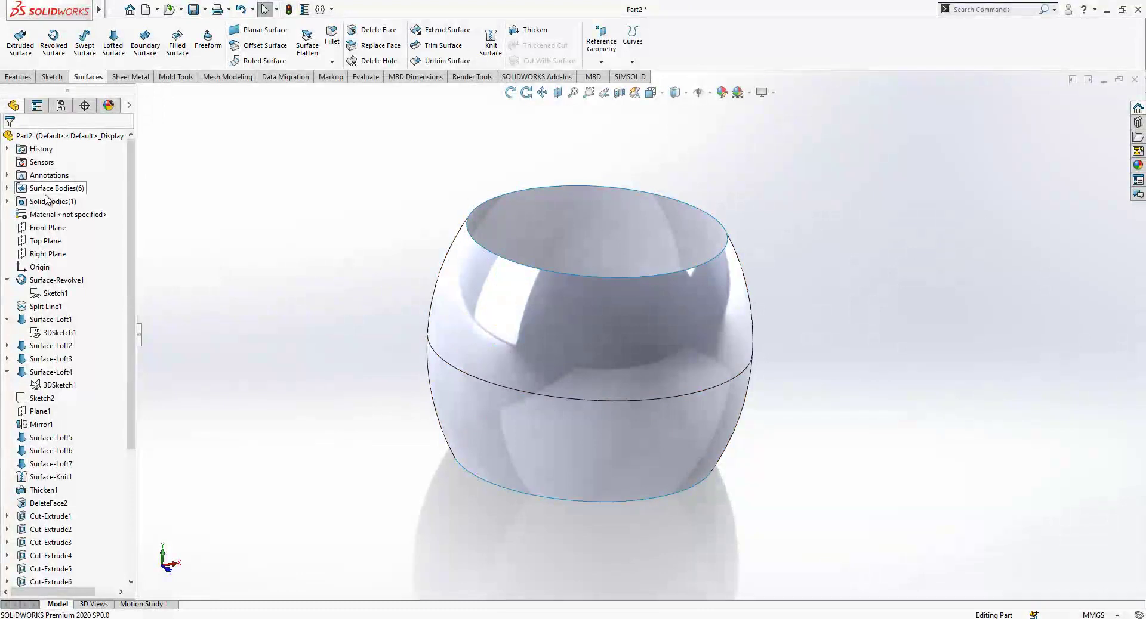
# Show the honeycomb solid body again and offset both faces of the knitted surface 2.5 mm inward
pyautogui.click(54, 203)
pyautogui.moveTo(491, 287); pyautogui.dragTo(575, 310, button='middle')
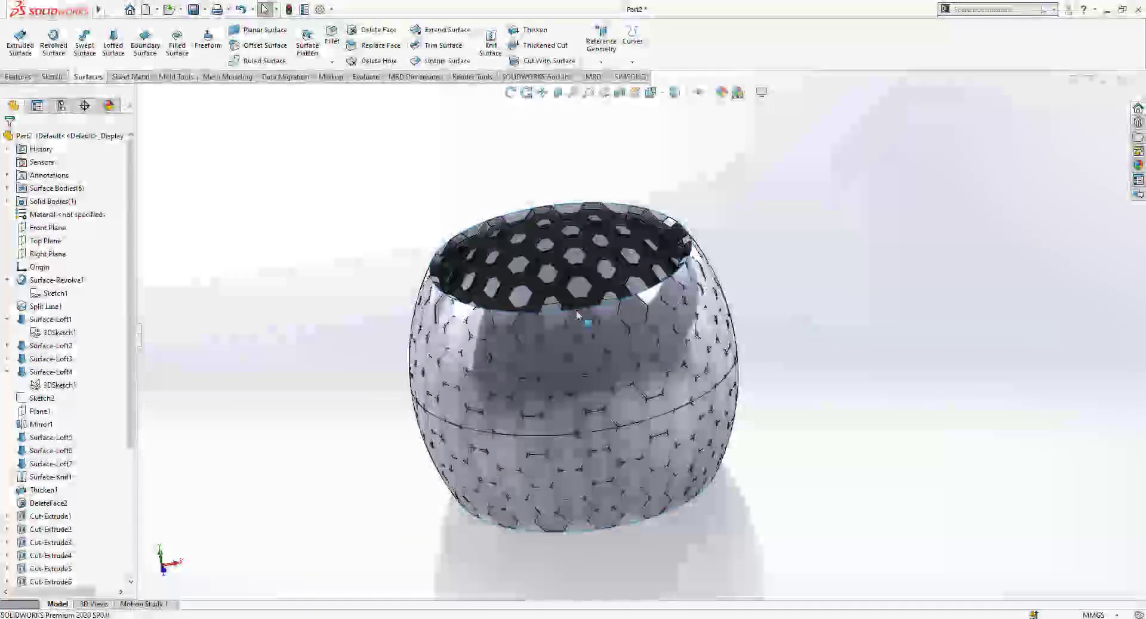
pyautogui.click(262, 49)
pyautogui.click(504, 323)
pyautogui.click(516, 486)
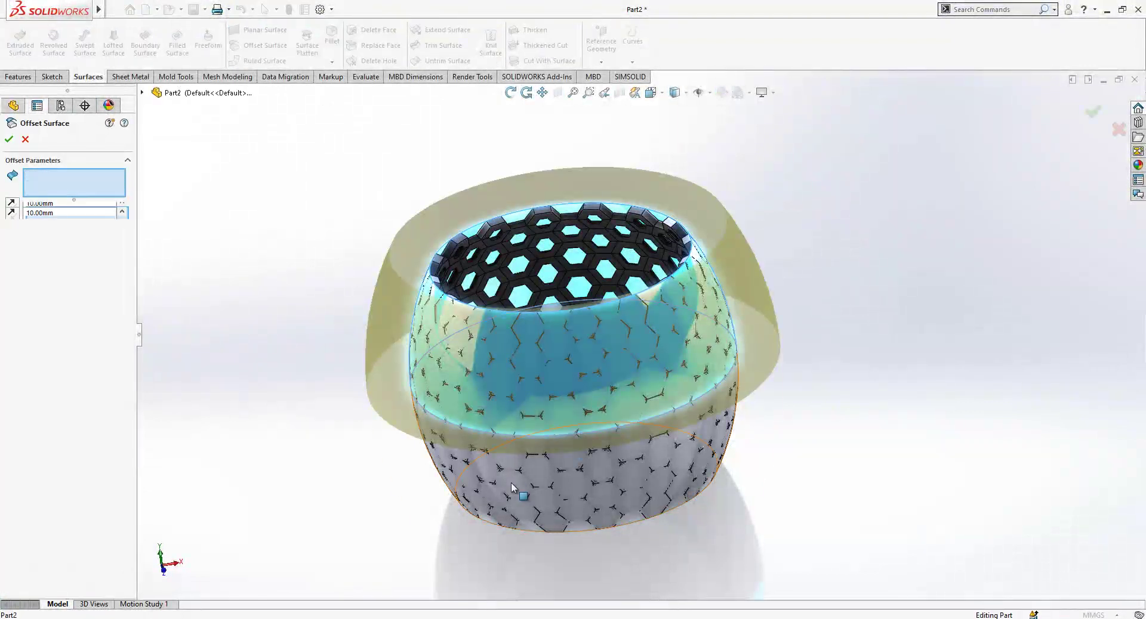
pyautogui.doubleClick(50, 215)
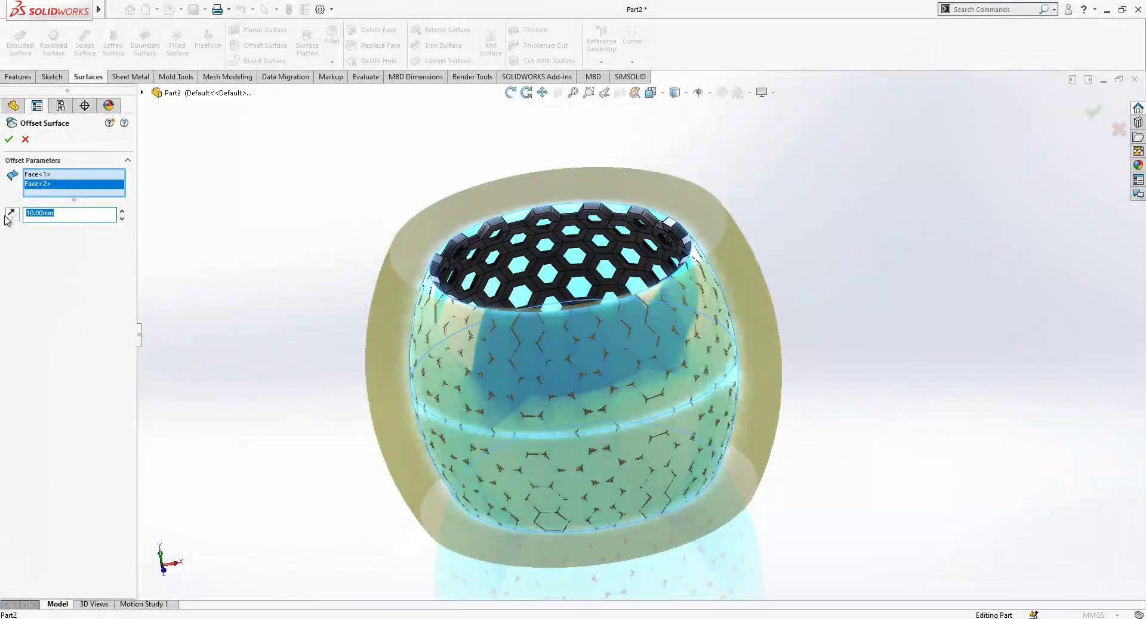
pyautogui.write('2.5')
pyautogui.press('Return')
pyautogui.click(10, 214)
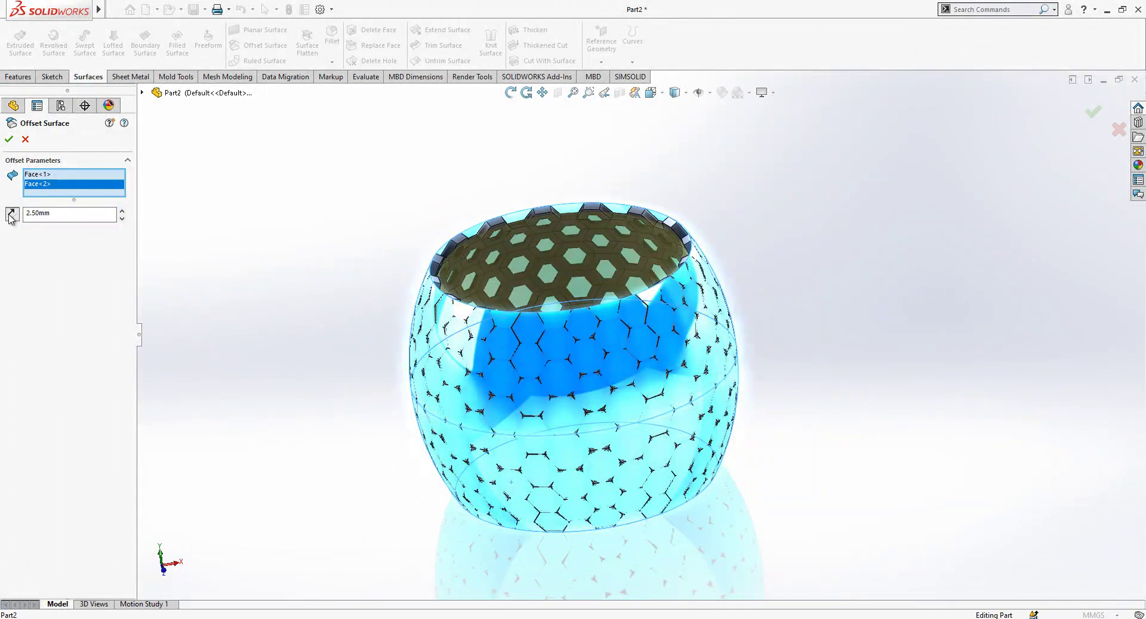
pyautogui.press('Return')
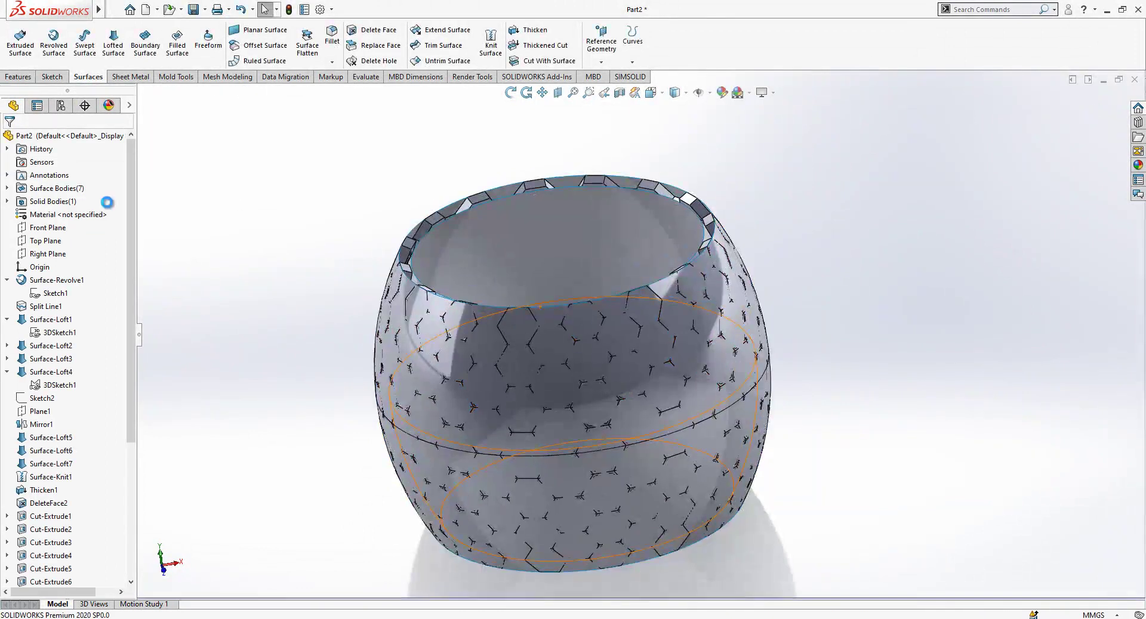
# Hide the outer knitted surface Surface-Knit2 and the honeycomb solid body, keeping the offset surface displayed
pyautogui.click(55, 189)
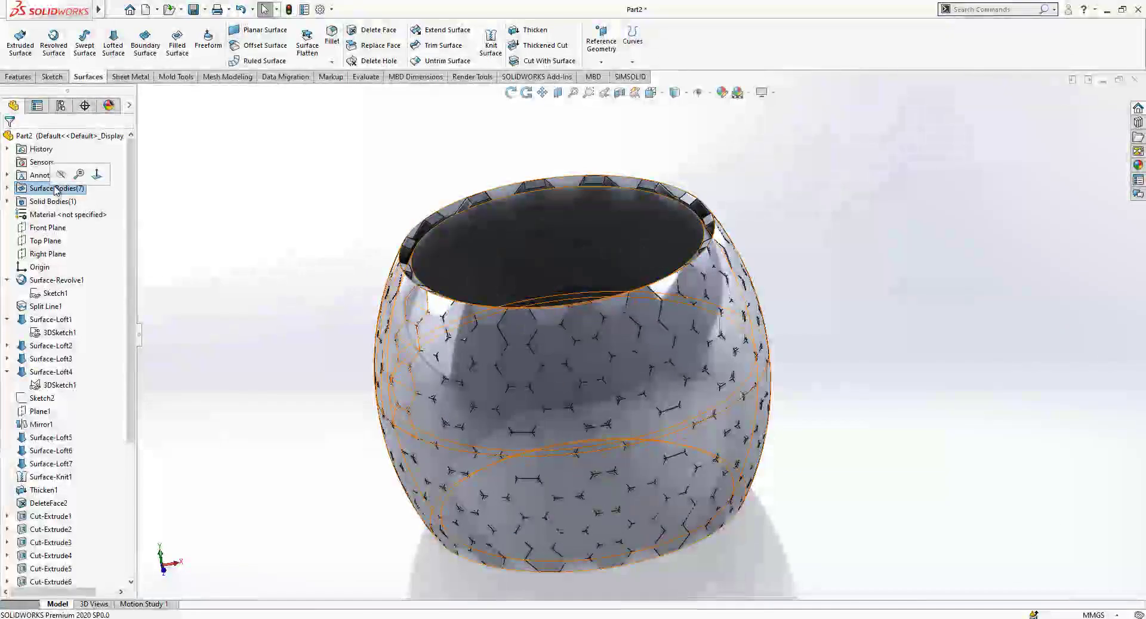
pyautogui.click(8, 189)
pyautogui.click(59, 267)
pyautogui.click(84, 242)
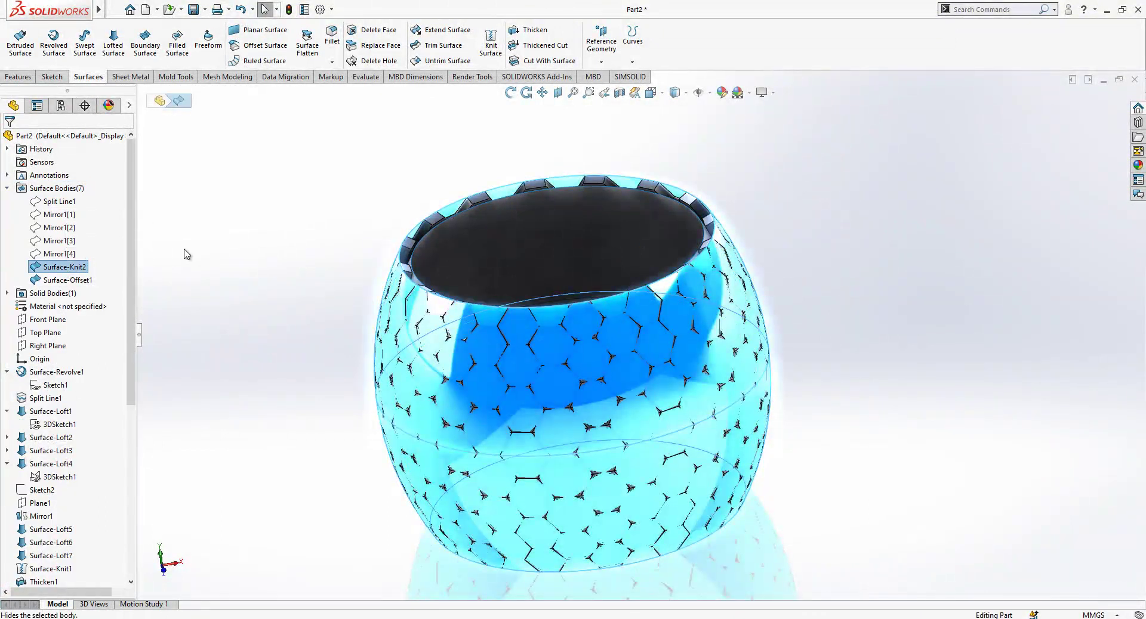
pyautogui.click(53, 293)
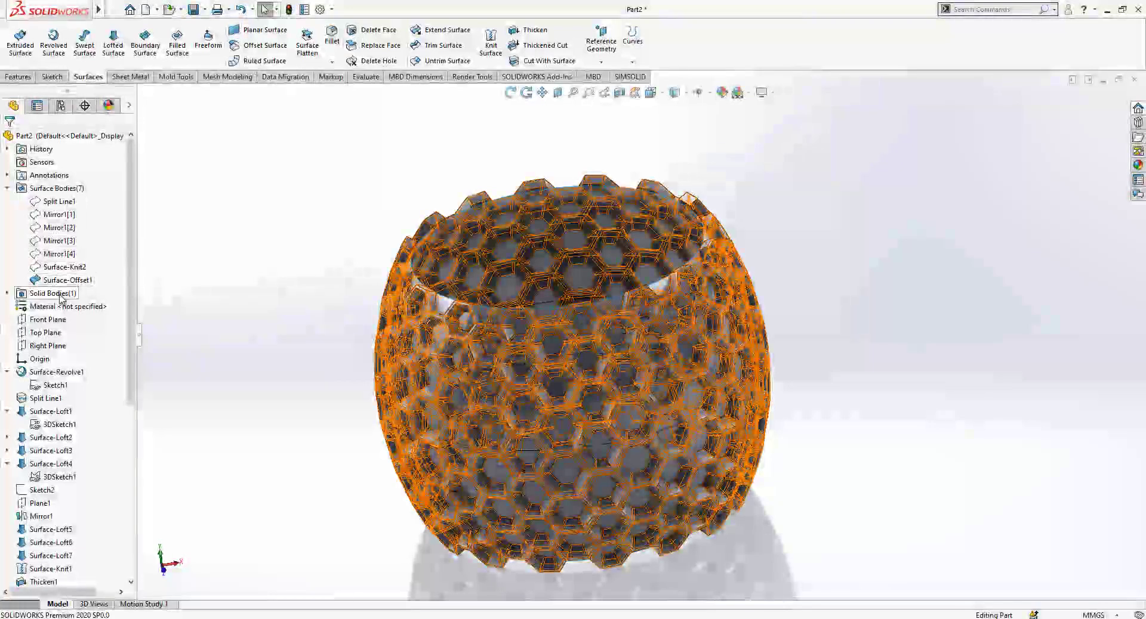
# Close the bottom opening of the offset surface with a planar surface bounded by its circular edge
pyautogui.moveTo(682, 335); pyautogui.dragTo(687, 174, button='middle')
pyautogui.click(251, 36)
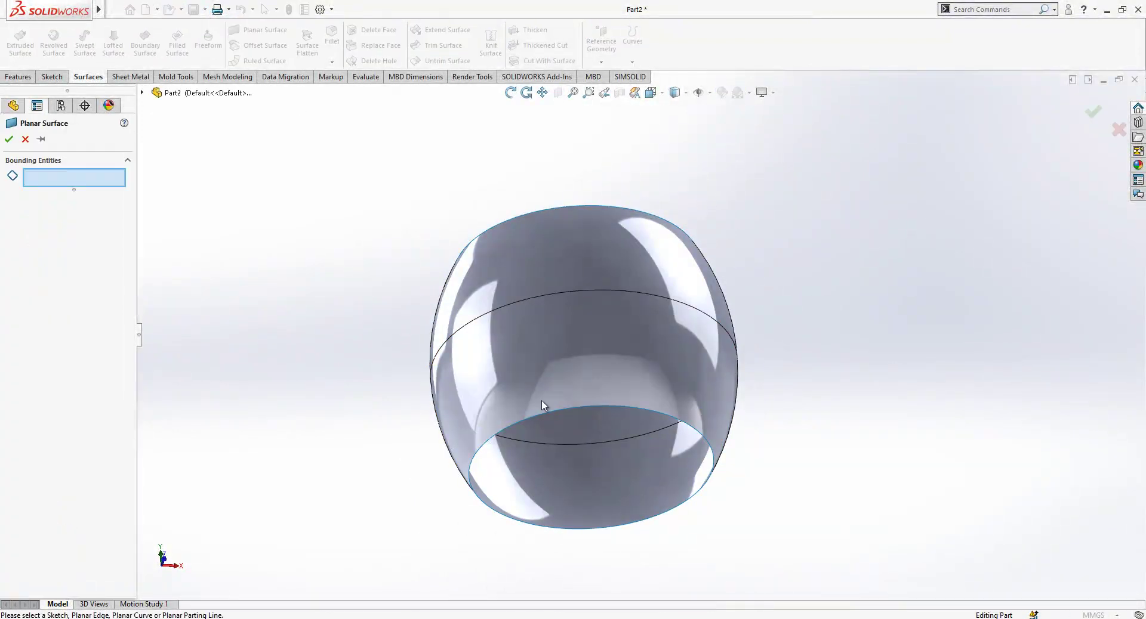
pyautogui.click(551, 410)
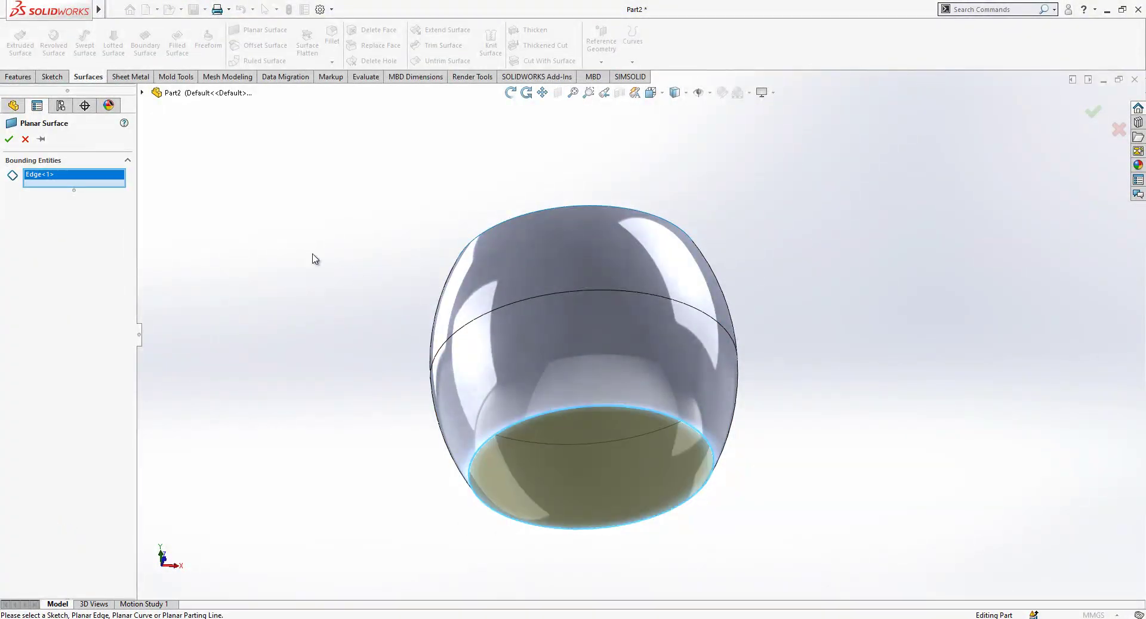
pyautogui.press('Return')
# Knit the planar bottom surface and the offset wall surface together
pyautogui.click(490, 42)
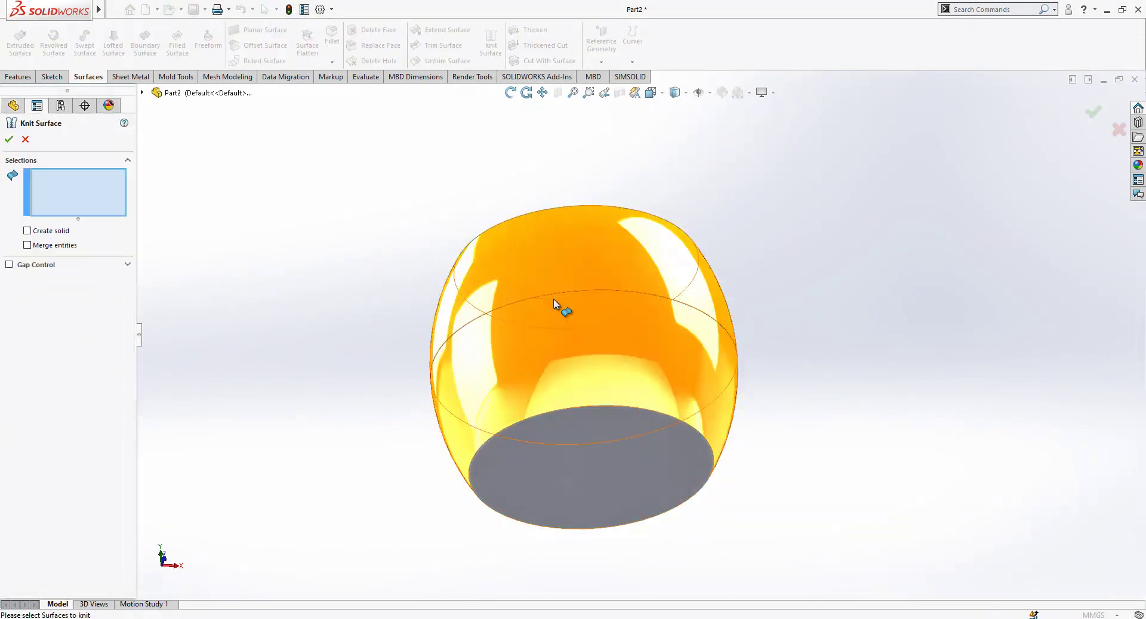
pyautogui.click(580, 442)
pyautogui.click(550, 382)
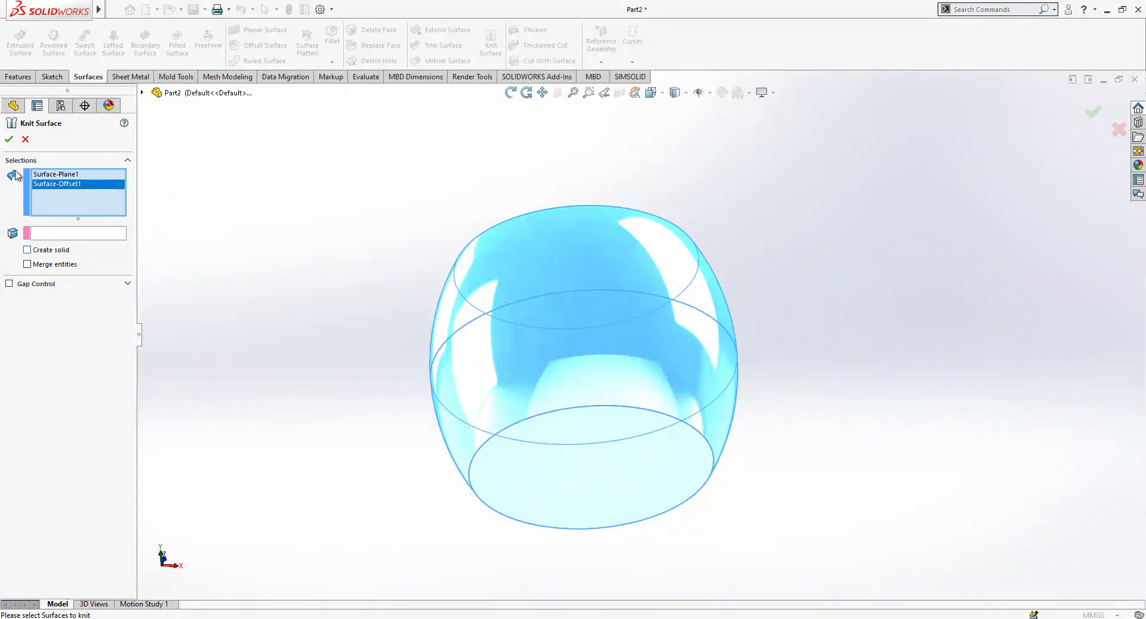
# Thicken the knitted inner bowl surface inward by 2.5 mm
pyautogui.moveTo(557, 264); pyautogui.dragTo(547, 374, button='middle')
pyautogui.click(527, 30)
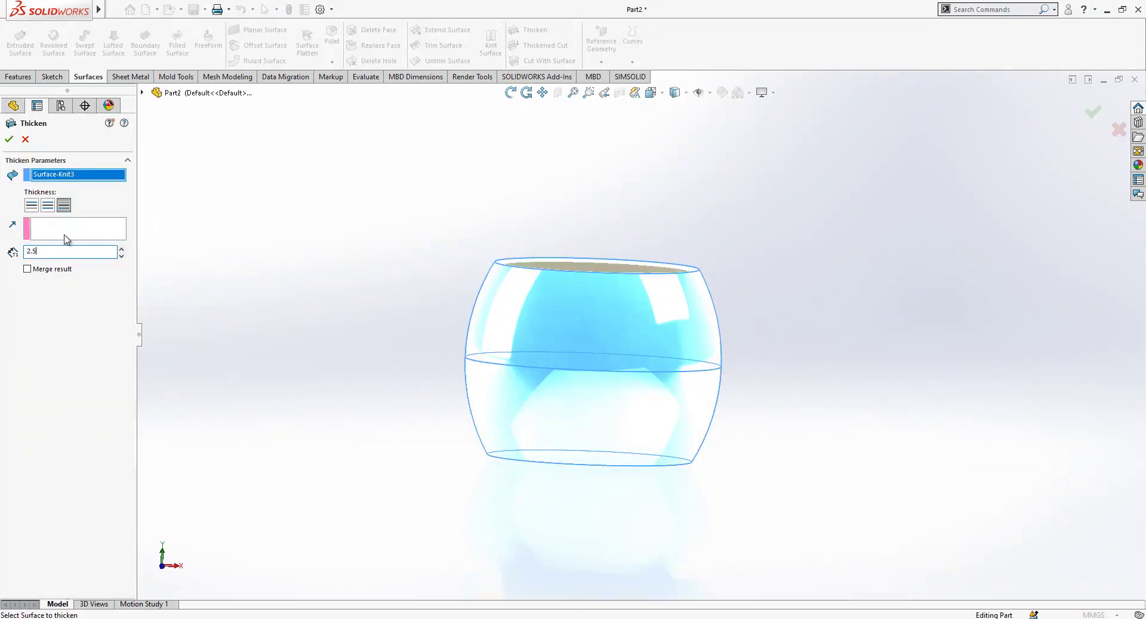
pyautogui.press('Return')
pyautogui.moveTo(629, 278); pyautogui.dragTo(634, 302, button='middle')
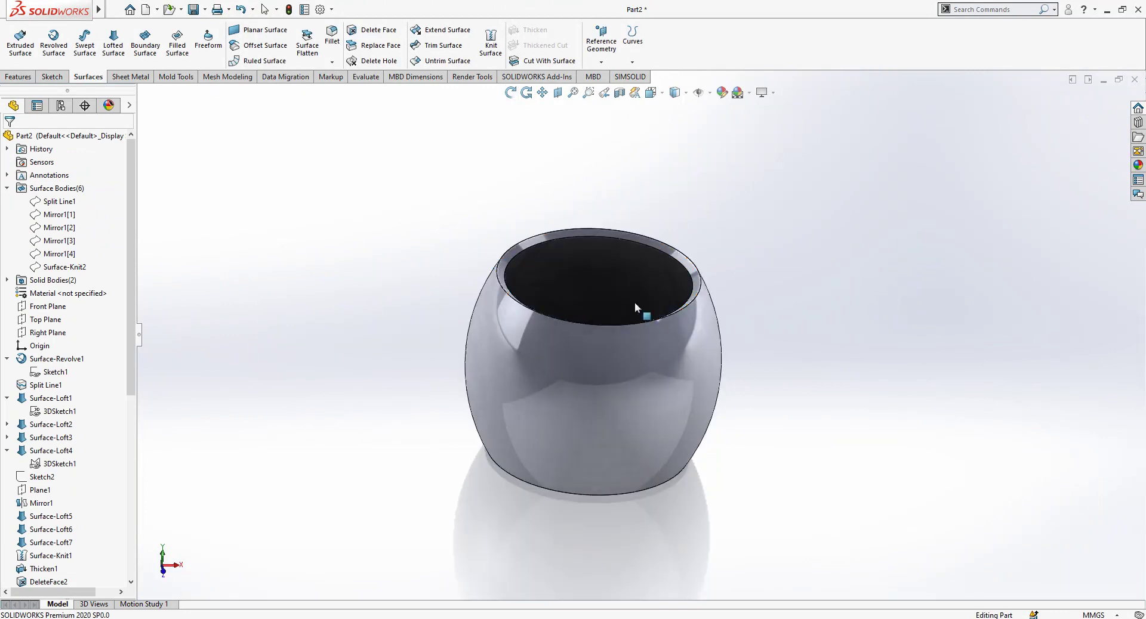
# Fillet the inner and outer rim edges of the inner bowl with a 1 mm radius
pyautogui.click(340, 41)
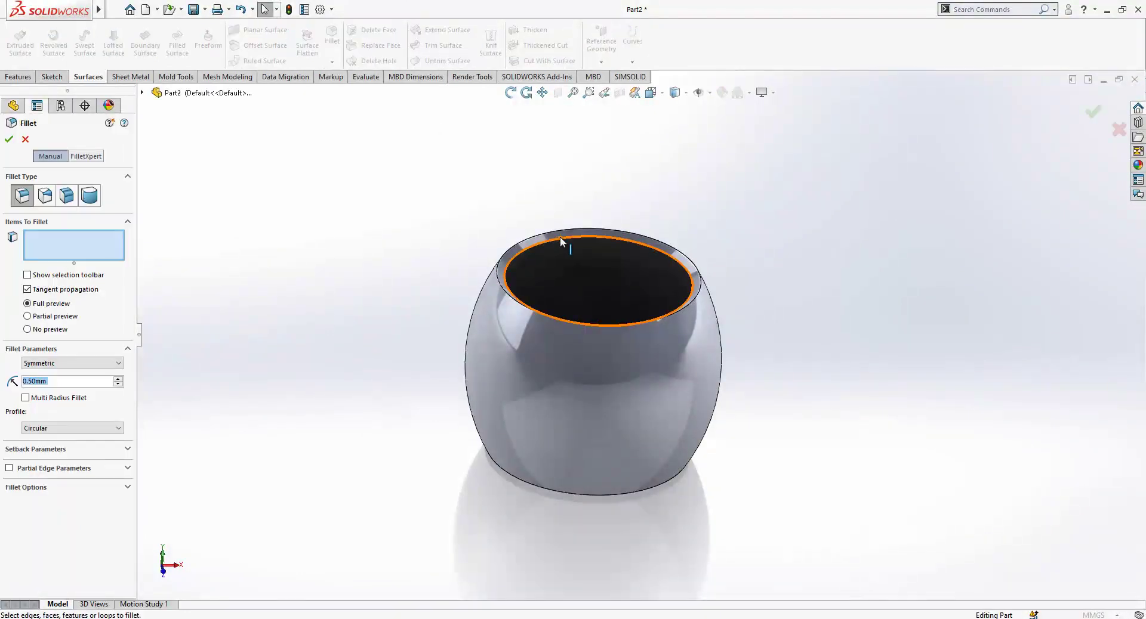
pyautogui.write('1.')
pyautogui.click(560, 238)
pyautogui.click(558, 231)
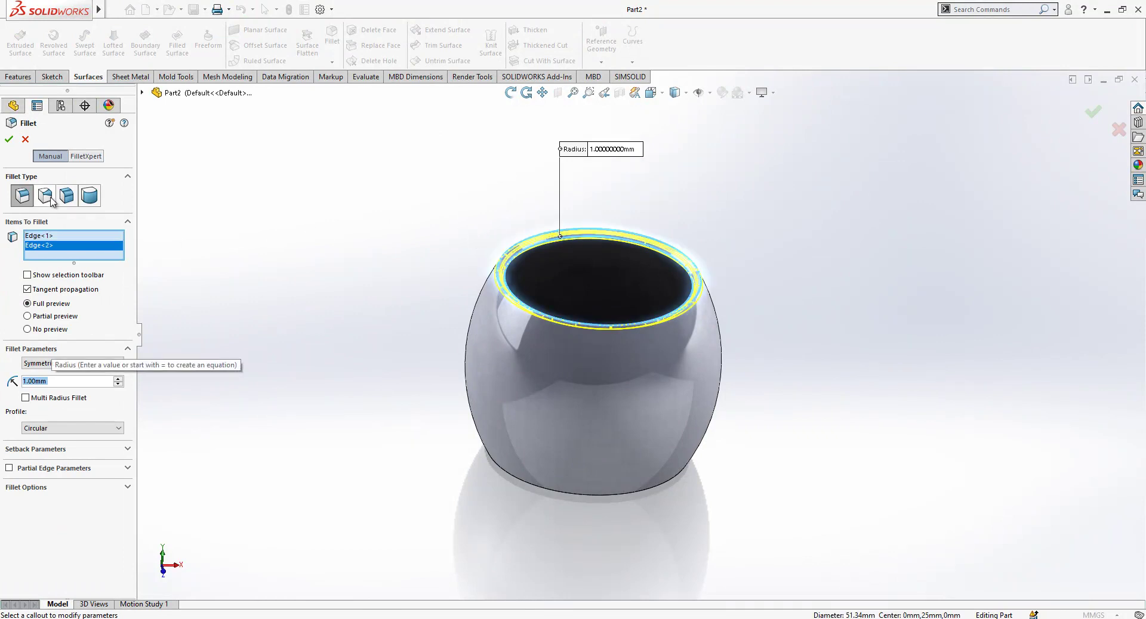
pyautogui.click(9, 139)
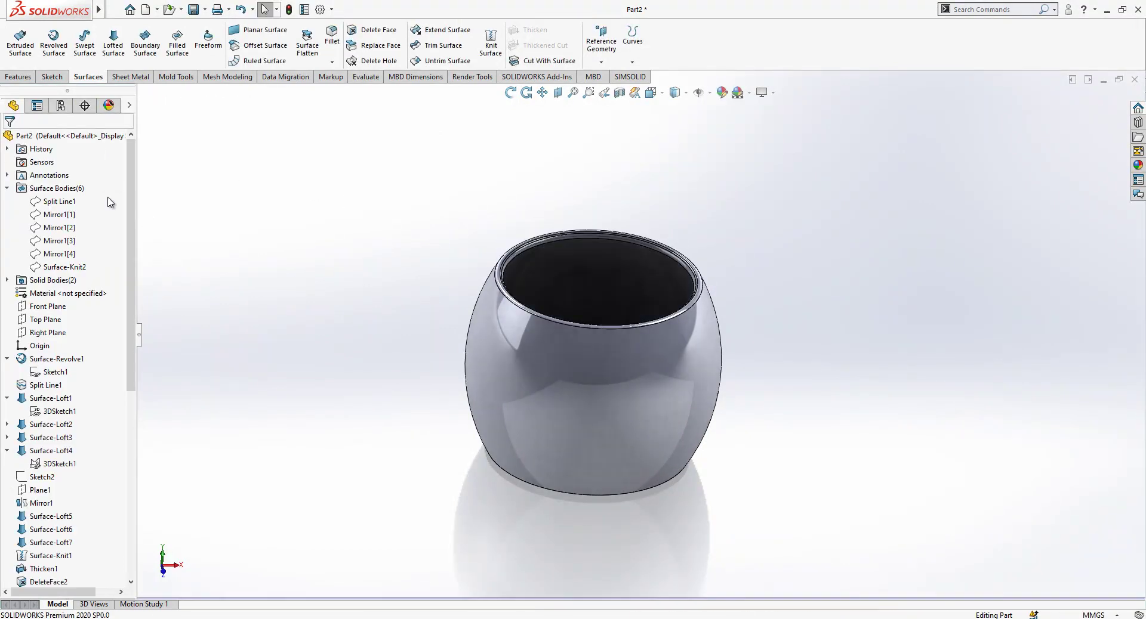
# Show the honeycomb solid body Combine1 around the inner bowl
pyautogui.click(7, 280)
pyautogui.click(56, 293)
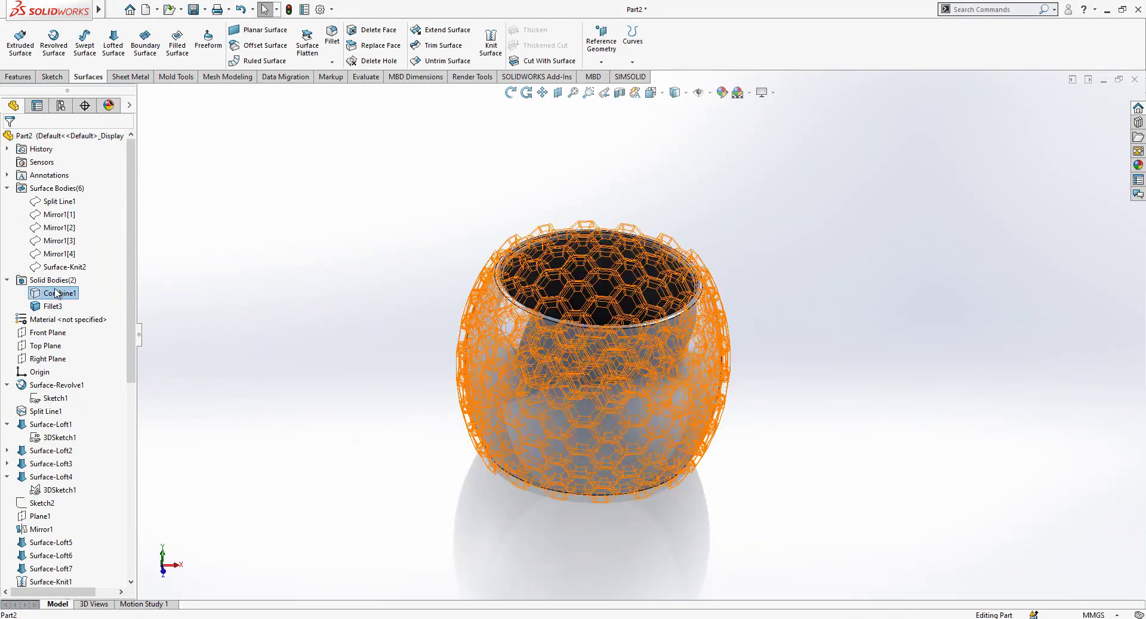
pyautogui.click(63, 273)
pyautogui.scroll(-1, 619, 358)
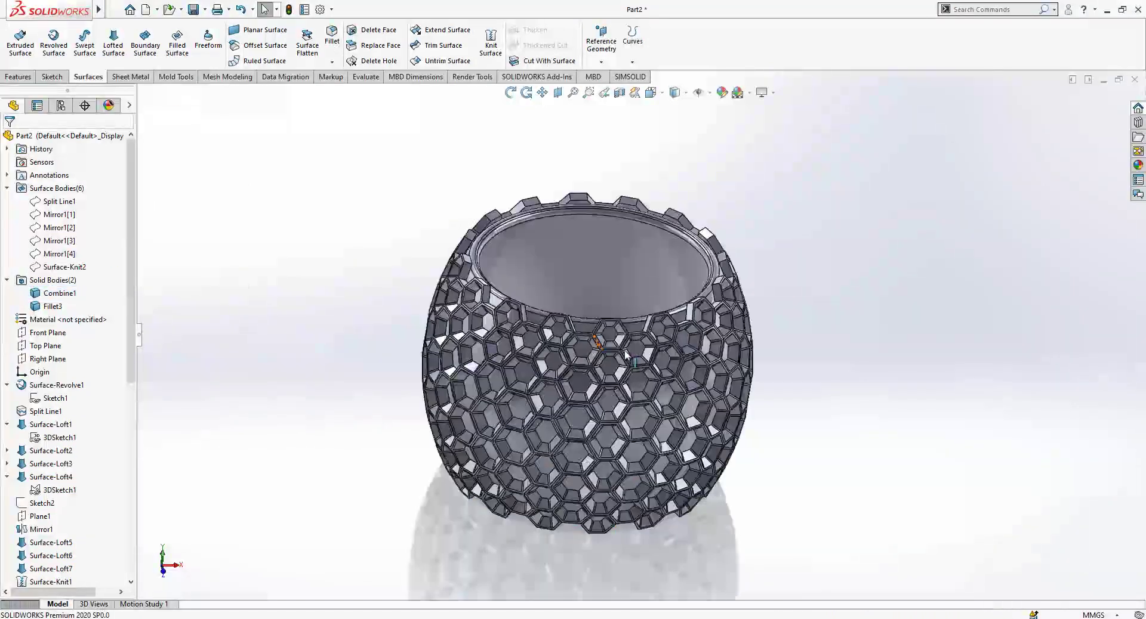
# Color the inner bowl body yellow (RGB 255, 255, 0)
pyautogui.rightClick(536, 237)
pyautogui.click(619, 200)
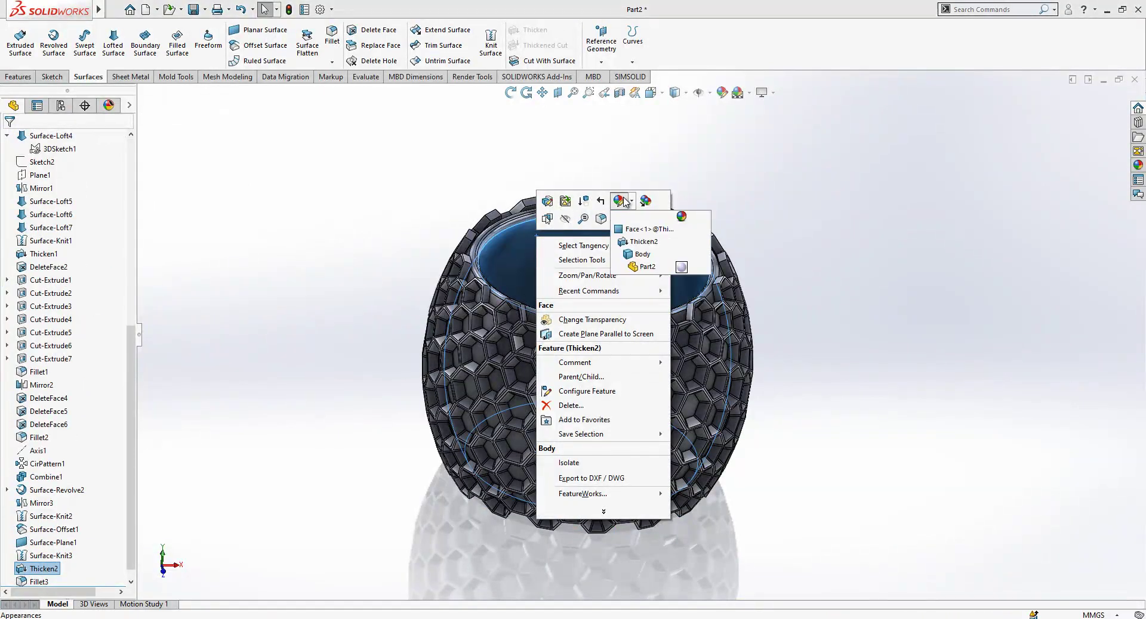
pyautogui.click(652, 258)
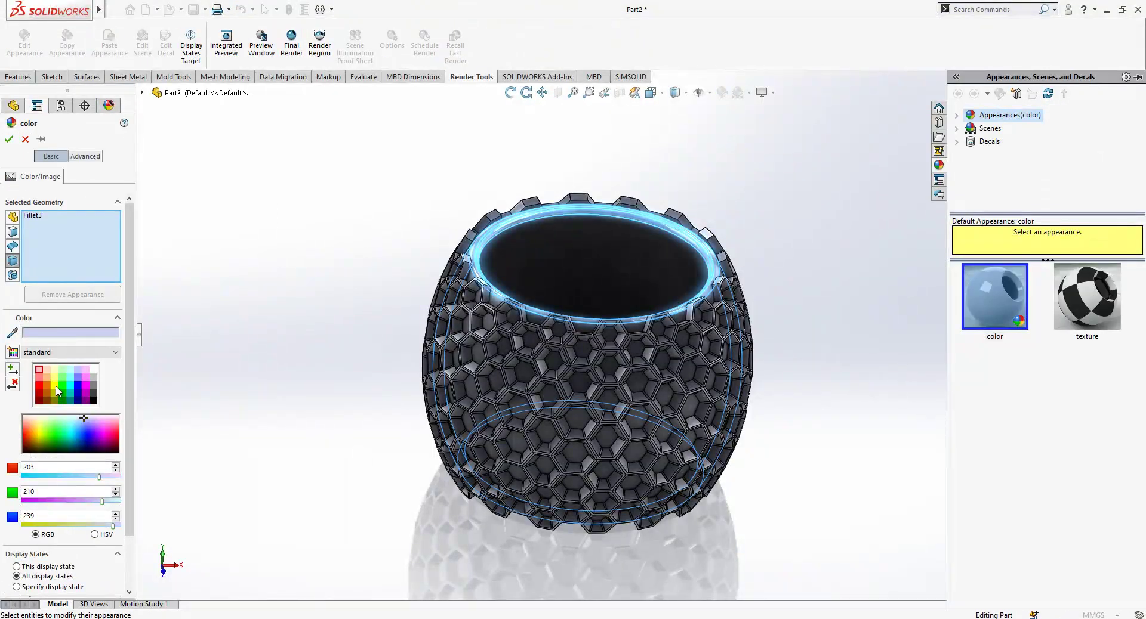
pyautogui.click(58, 388)
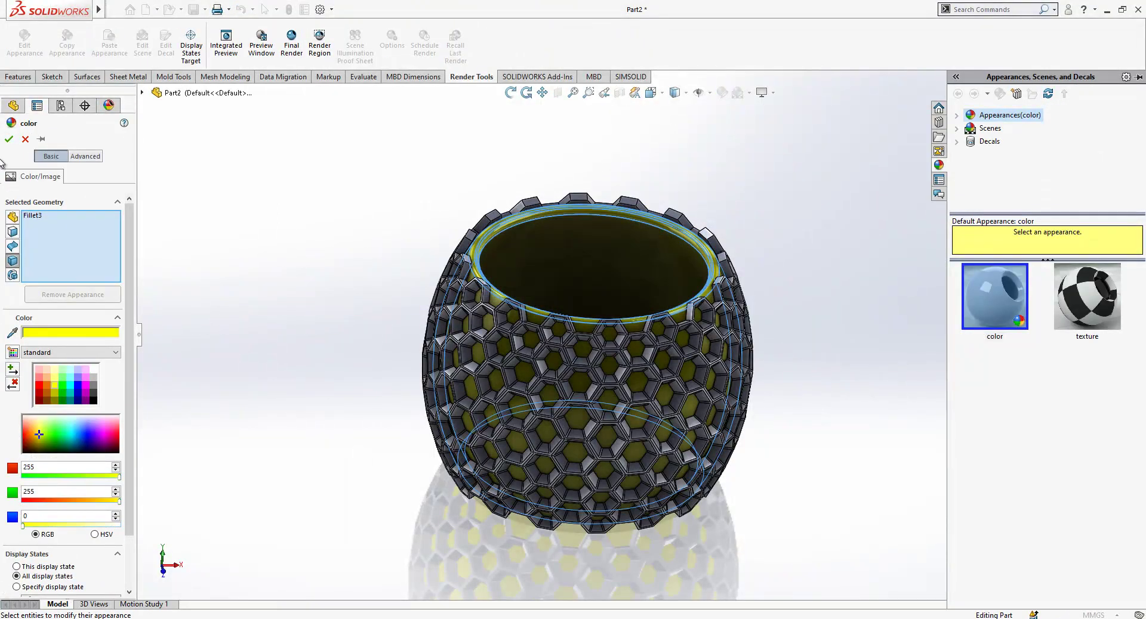
pyautogui.click(8, 141)
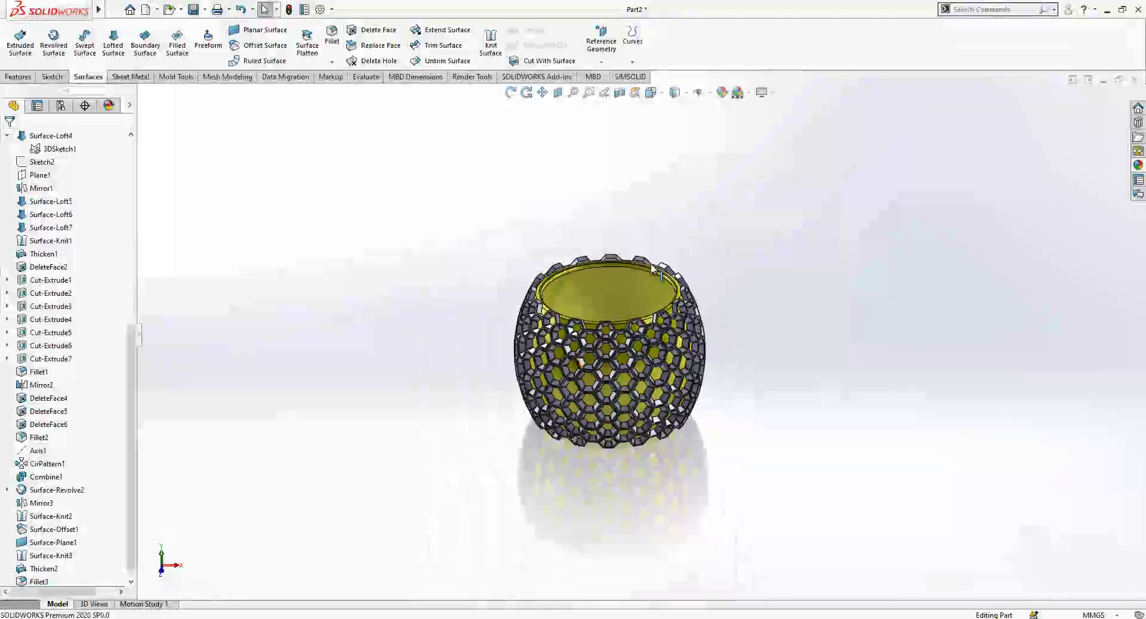
# Display the model shaded without edges and apply a plain white background scene
pyautogui.click(686, 93)
pyautogui.click(676, 126)
pyautogui.scroll(-3, 635, 359)
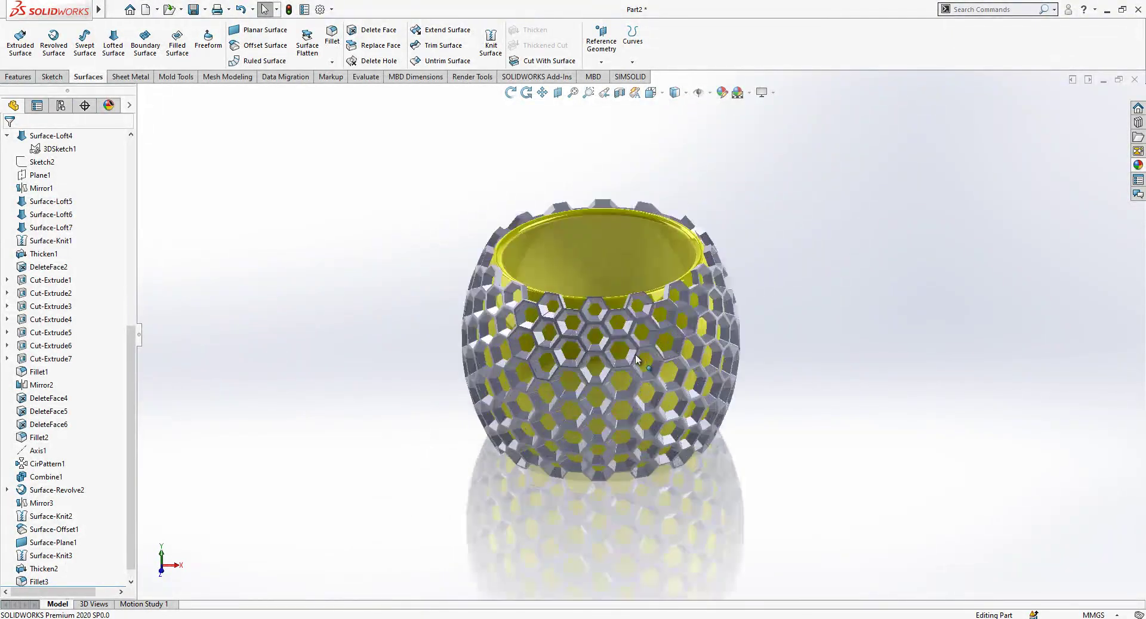
pyautogui.click(740, 92)
pyautogui.click(769, 327)
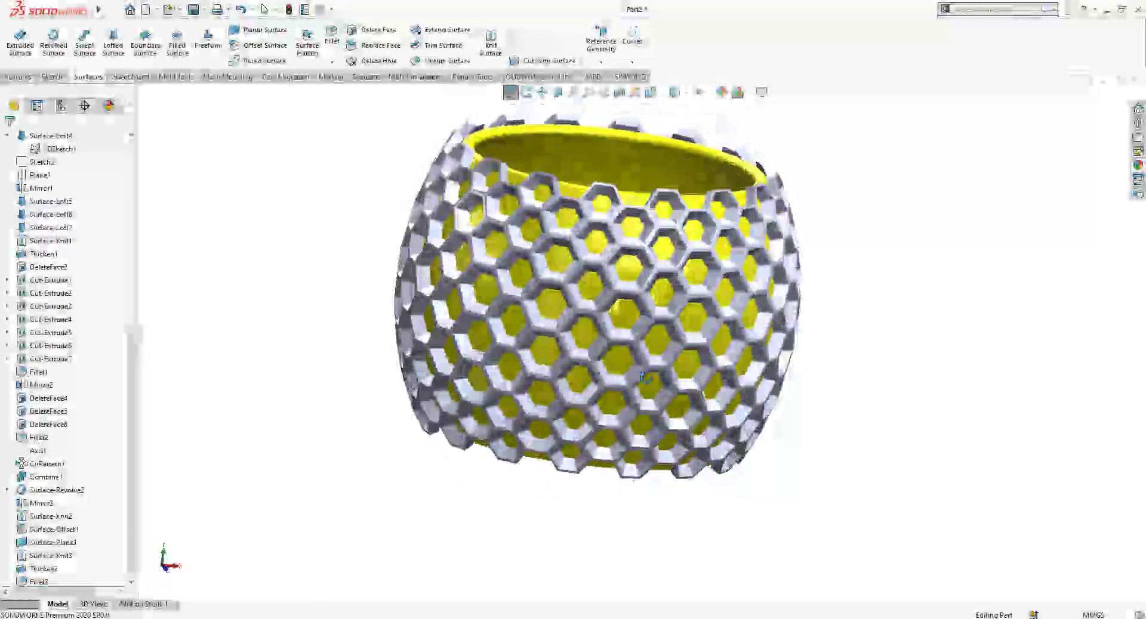
# Fillet the outer bottom edge of the yellow inner bowl with a 2 mm radius
pyautogui.moveTo(645, 377); pyautogui.dragTo(589, 338, button='middle')
pyautogui.click(582, 338)
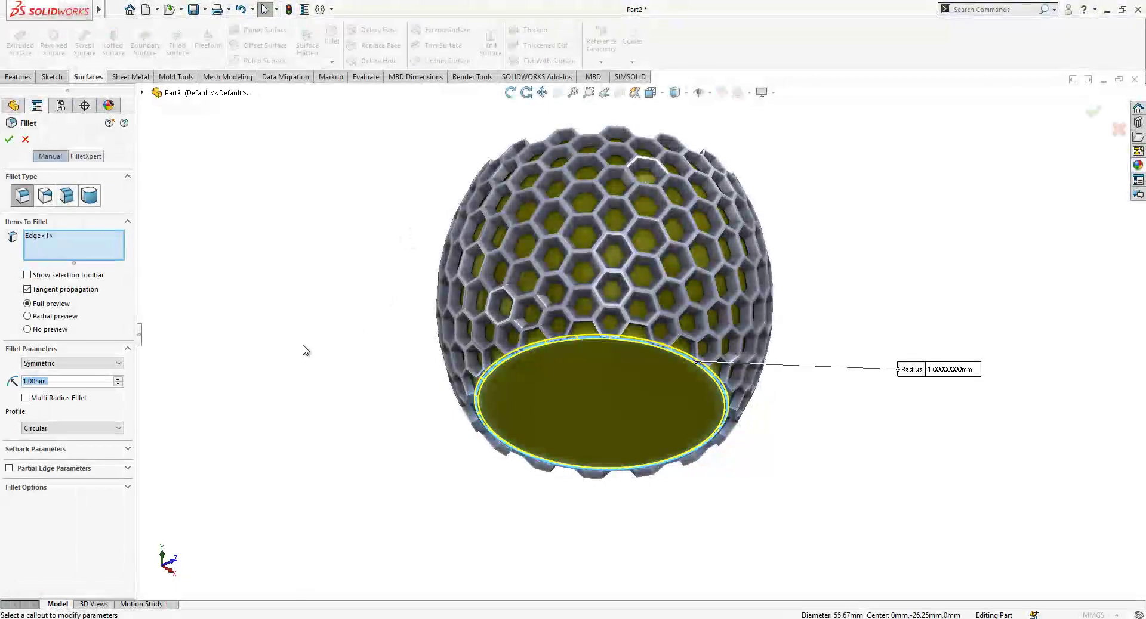
pyautogui.press('Return')
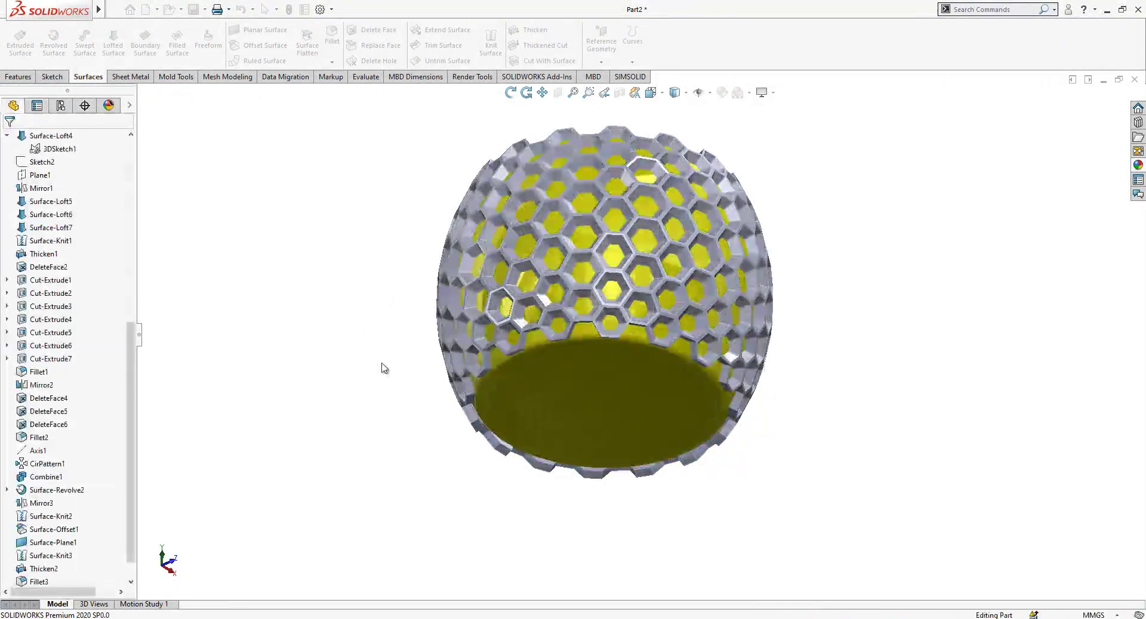
# Fillet the inside bottom edge of the yellow inner bowl, around its floor, with a 4.5 mm radius
pyautogui.moveTo(506, 506); pyautogui.dragTo(605, 336, button='middle')
pyautogui.scroll(2, 636, 323)
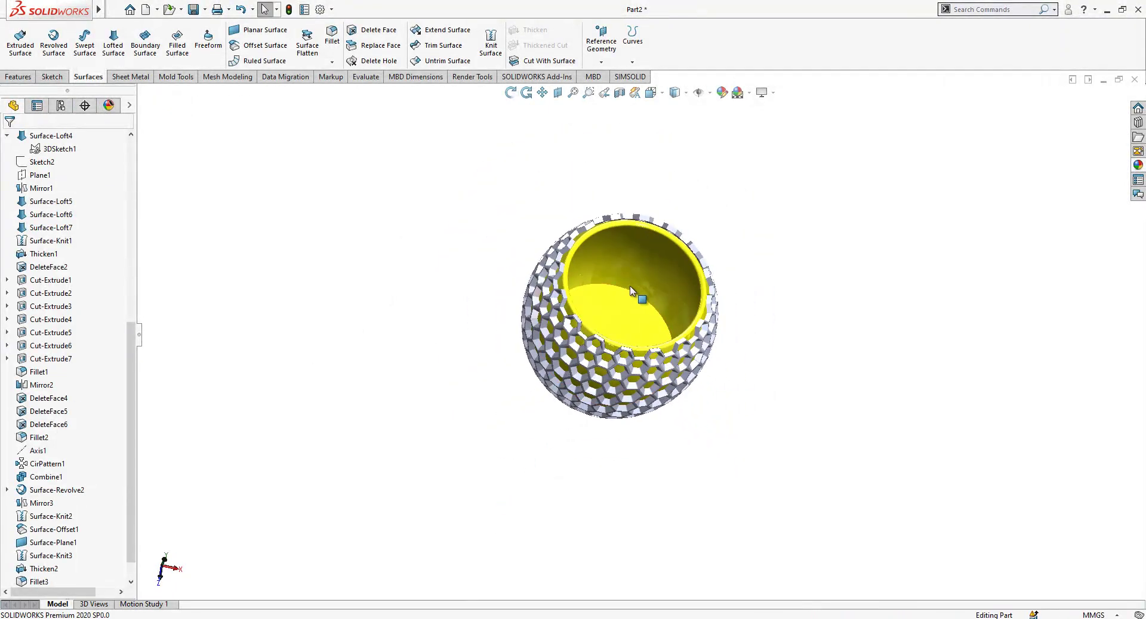
pyautogui.click(632, 288)
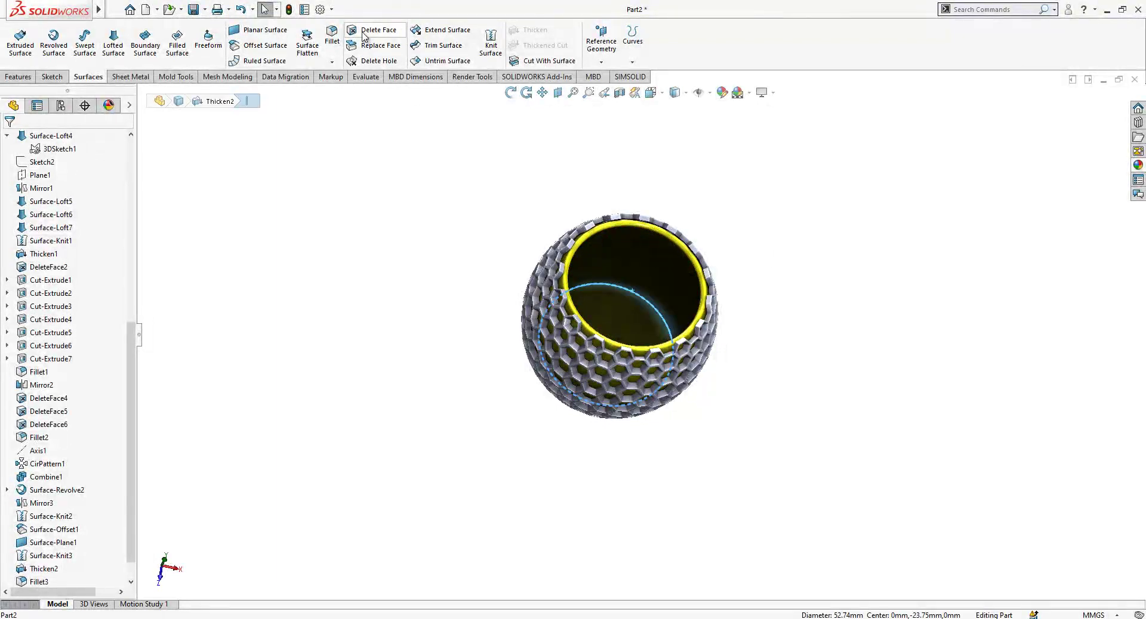
pyautogui.click(331, 41)
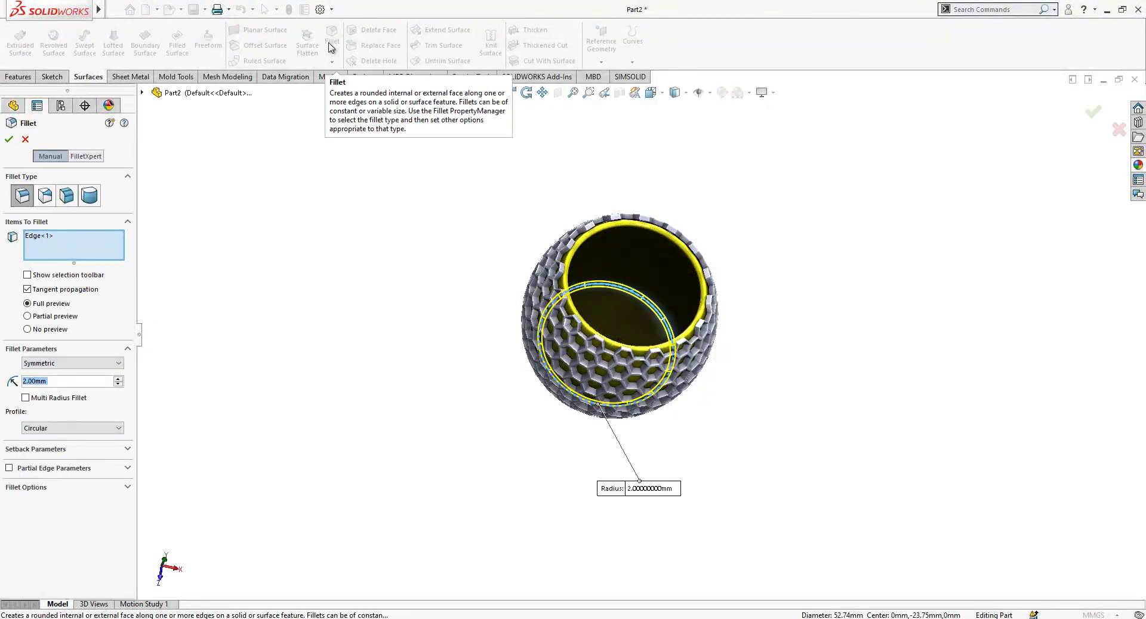
pyautogui.write('4.5')
pyautogui.press('Return')
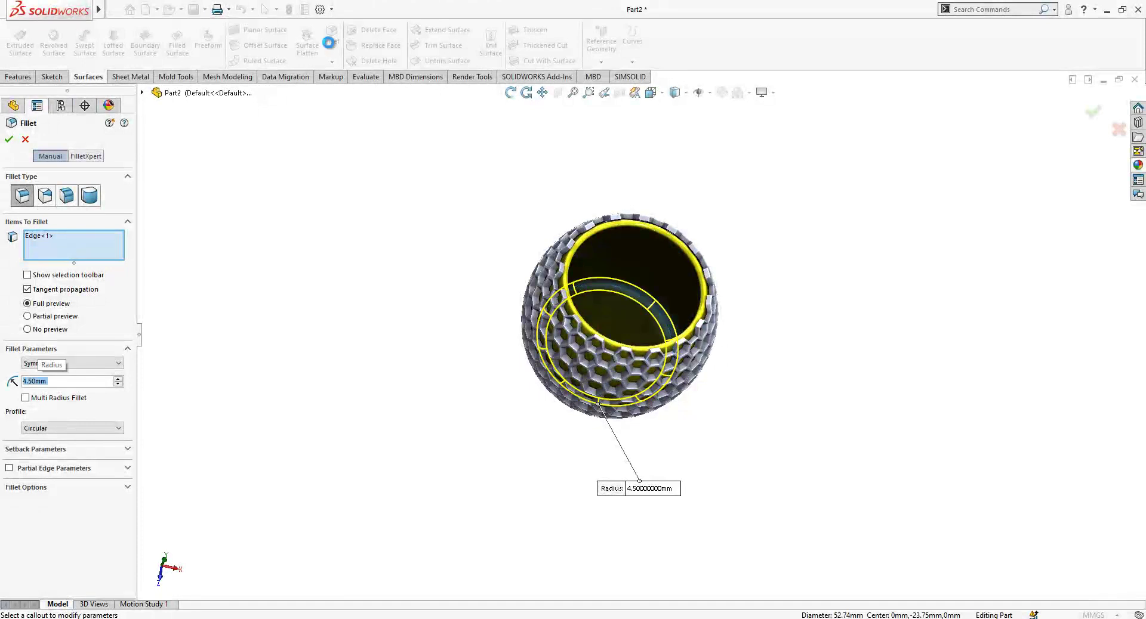
# Highlight the outer bottom edge fillet of the inner bowl and examine it at the base of the model
pyautogui.scroll(-2, 634, 323)
pyautogui.moveTo(634, 322); pyautogui.dragTo(703, 273, button='middle')
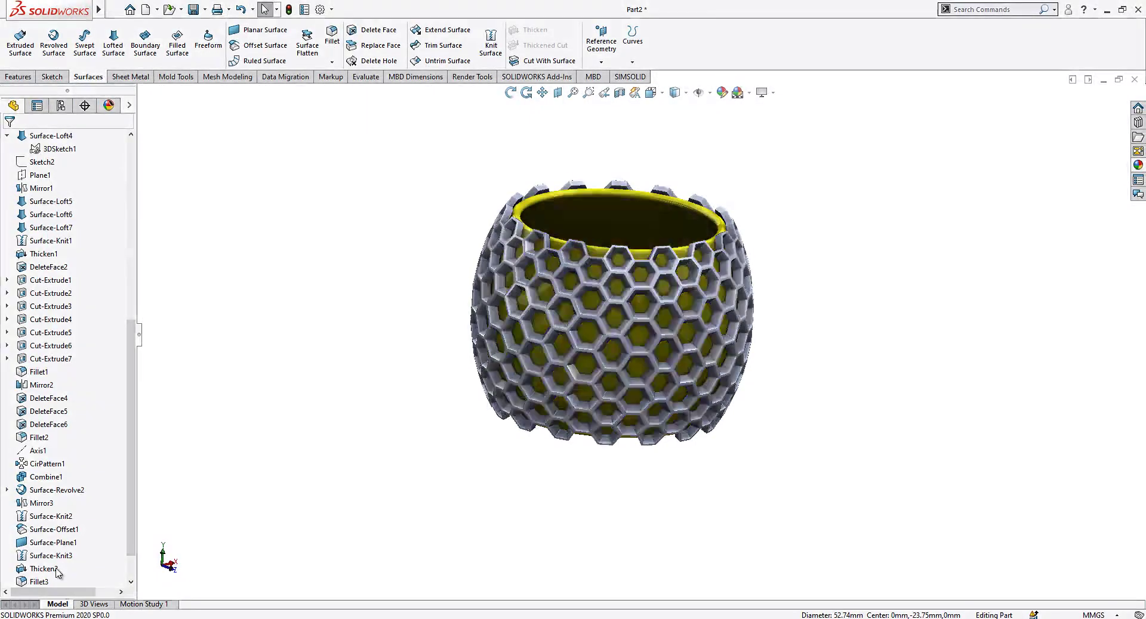
pyautogui.scroll(-1, 56, 569)
pyautogui.click(38, 555)
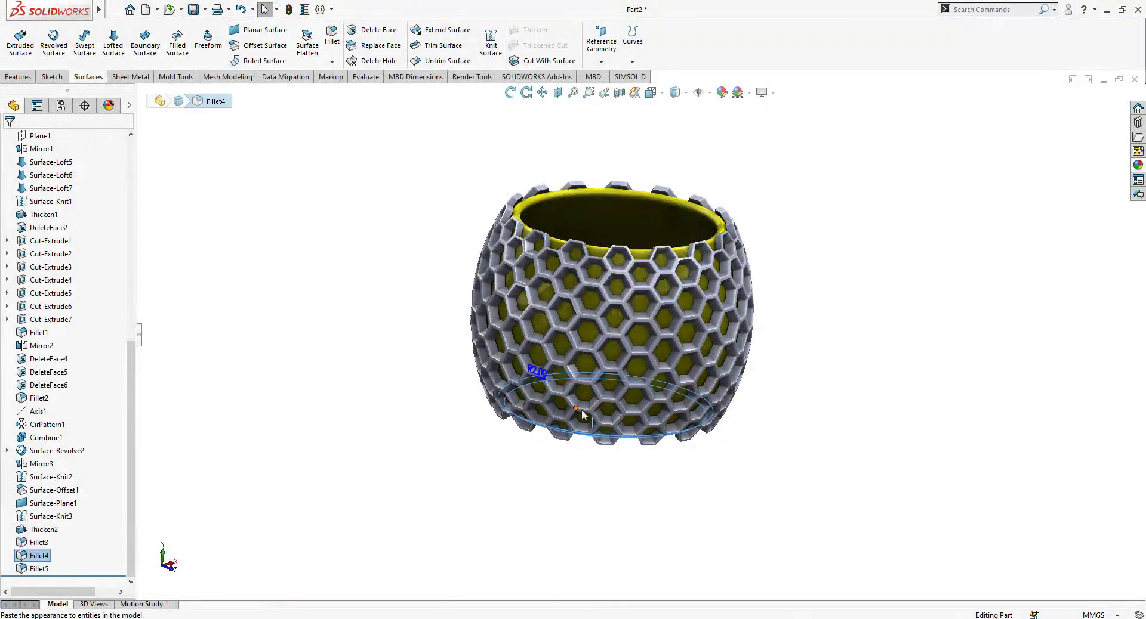
pyautogui.scroll(-3, 589, 412)
pyautogui.moveTo(589, 404); pyautogui.dragTo(644, 412, button='middle')
pyautogui.scroll(4, 393, 405)
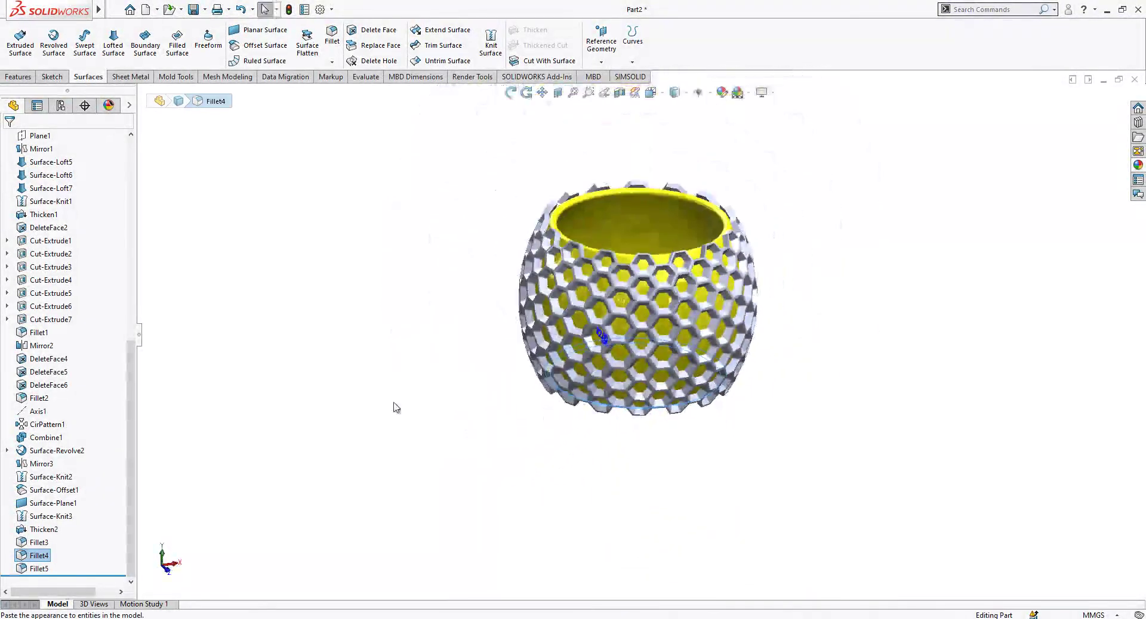
pyautogui.click(393, 405)
# Examine the finished bowl's honeycomb shell, yellow inner wall and rim from several angles and distances
pyautogui.scroll(-3, 715, 227)
pyautogui.moveTo(624, 307); pyautogui.dragTo(634, 263, button='middle')
pyautogui.scroll(2, 610, 315)
pyautogui.scroll(-4, 622, 374)
pyautogui.scroll(1, 582, 345)
pyautogui.moveTo(582, 345); pyautogui.dragTo(535, 356, button='middle')
pyautogui.scroll(-3, 523, 350)
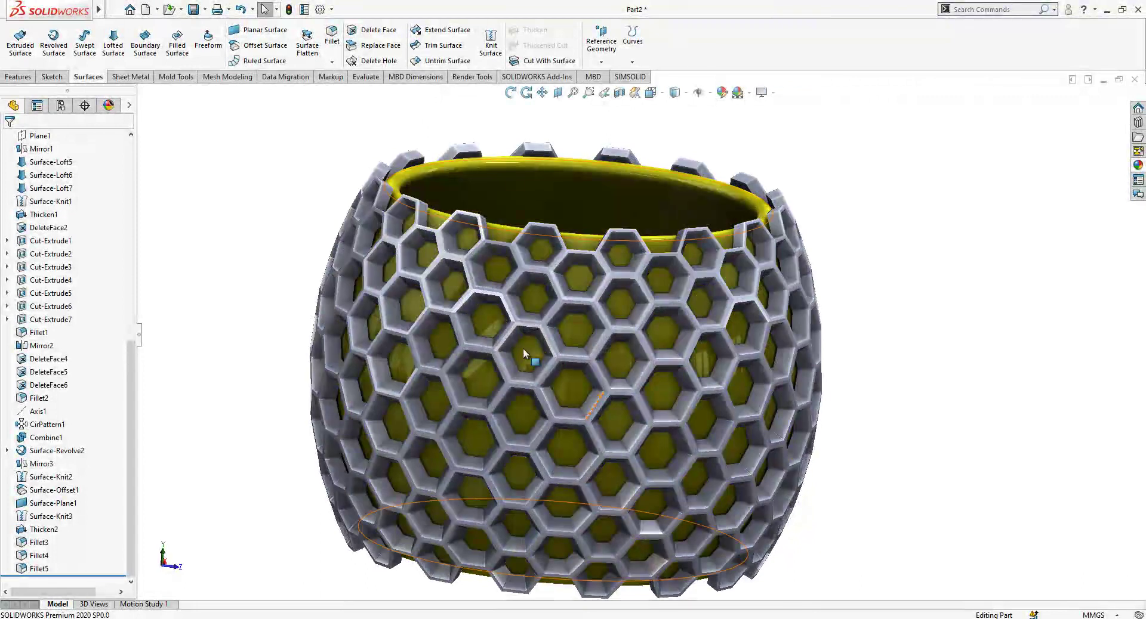
pyautogui.scroll(3, 640, 391)
pyautogui.moveTo(639, 391); pyautogui.dragTo(701, 413, button='middle')
pyautogui.scroll(-2, 786, 266)
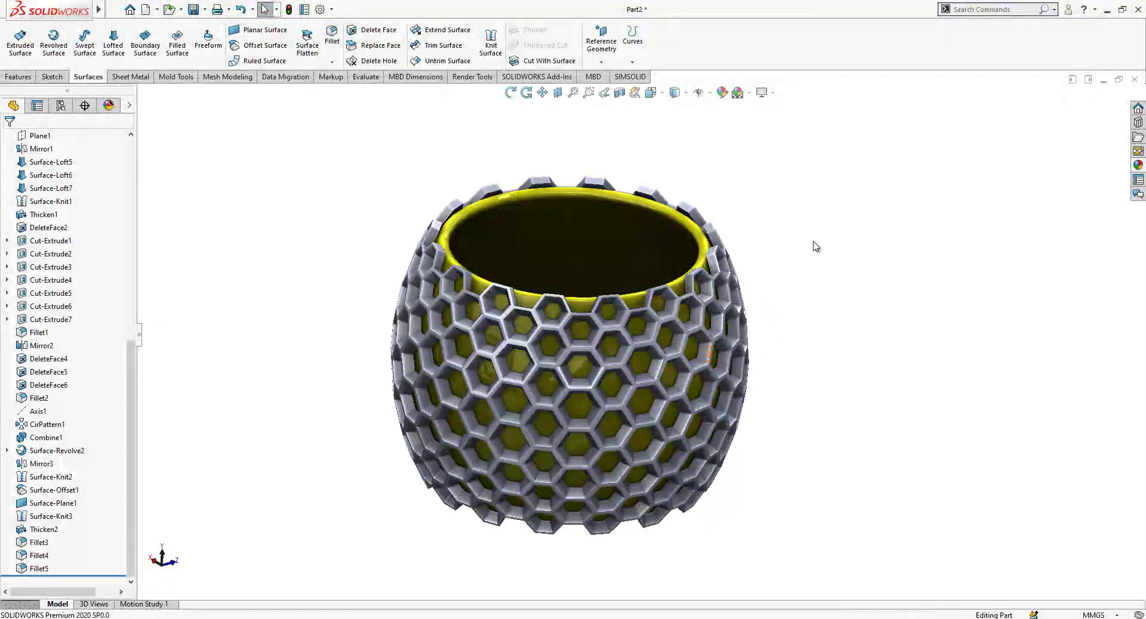